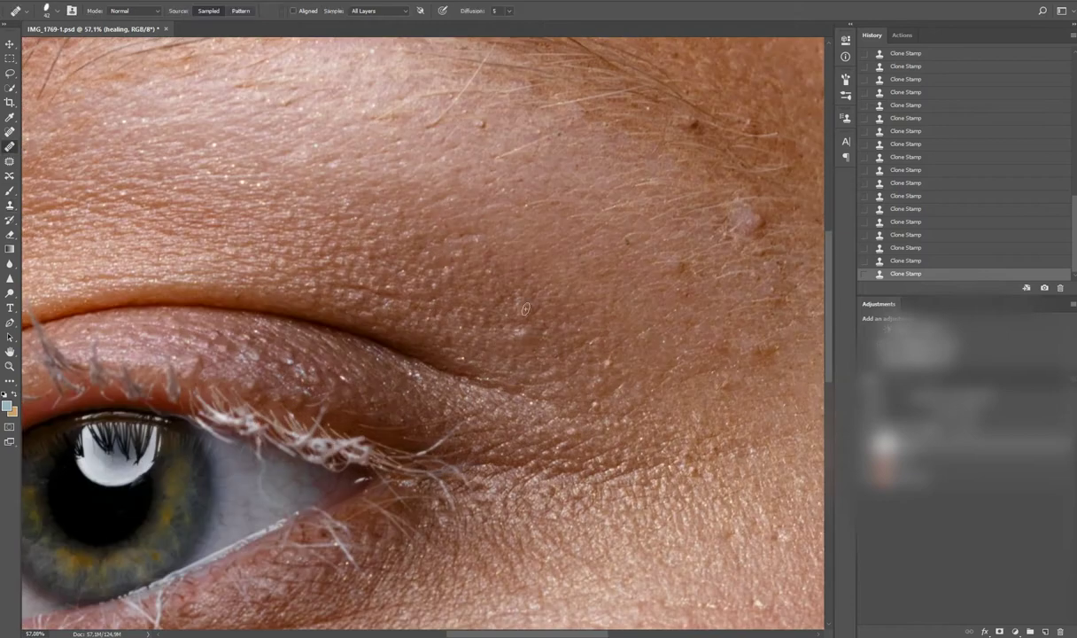
Step: Heal the small blemishes on the skin above the outer eyelid crease, with a Clone Stamp touch-up
left_click(501, 324)
left_click(574, 356)
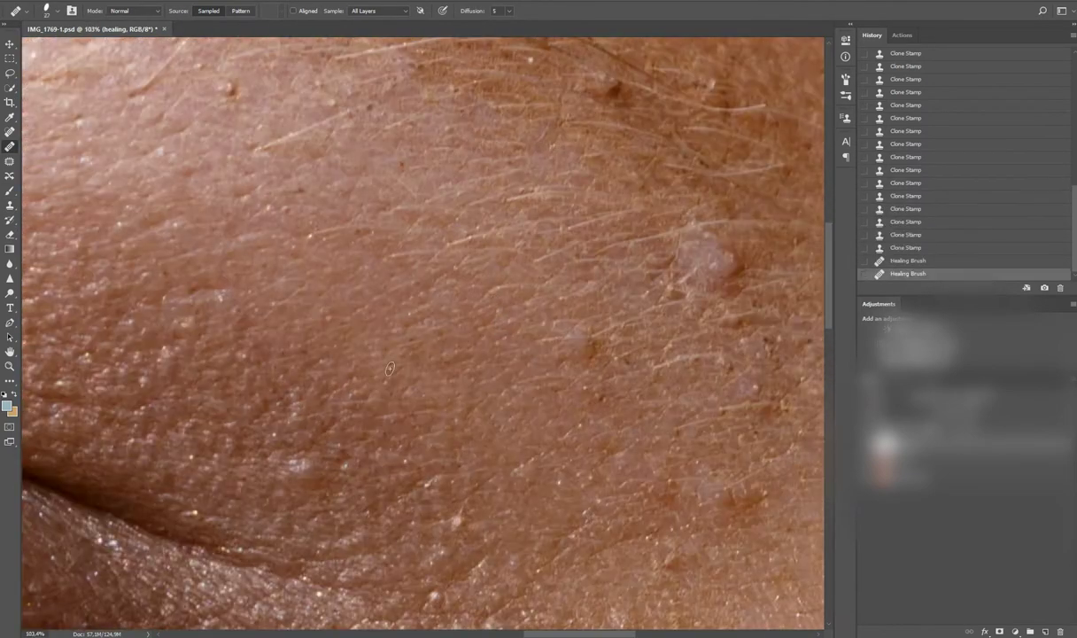
left_click(390, 368)
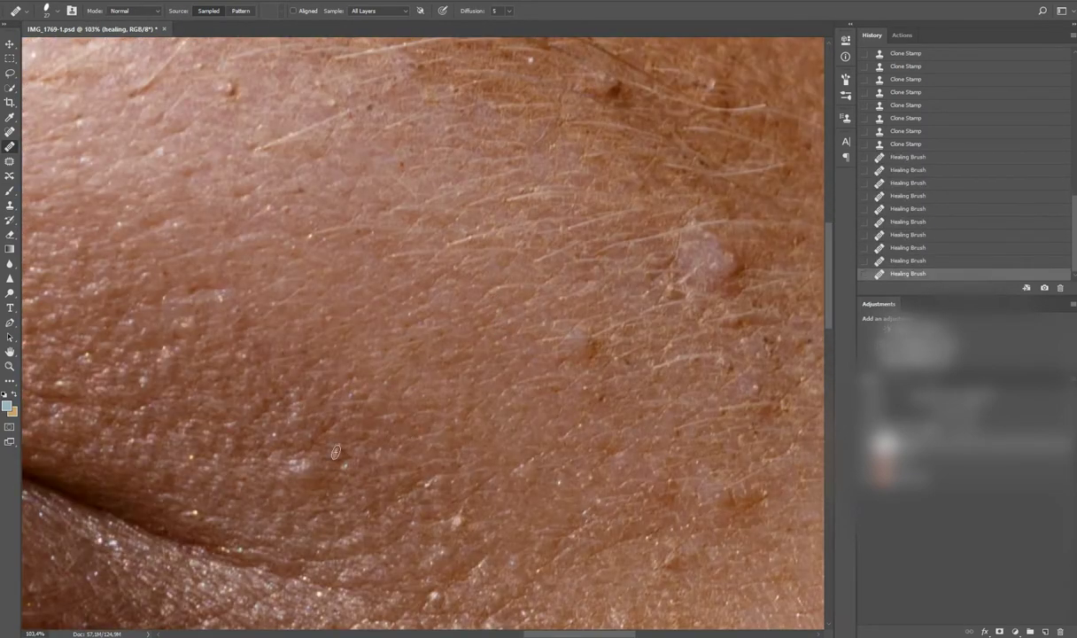
key("ctrl+plus")
key("s")
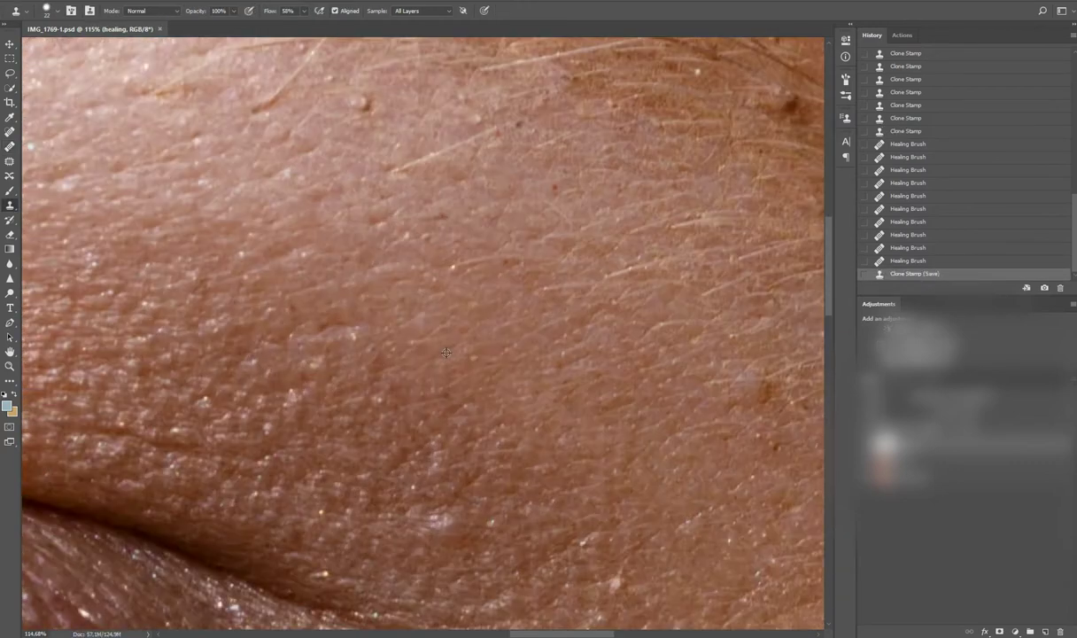
Step: Heal the small raised bump, red dot and rough spots on the upper eyelid skin beneath the brow's outer half
key("j")
left_click(346, 363)
left_click(346, 363)
left_click(381, 294)
scroll(381, 296, "up", 5)
left_click(424, 301)
left_click(373, 282)
left_click(342, 338)
scroll(372, 346, "right", 3)
left_click(394, 352)
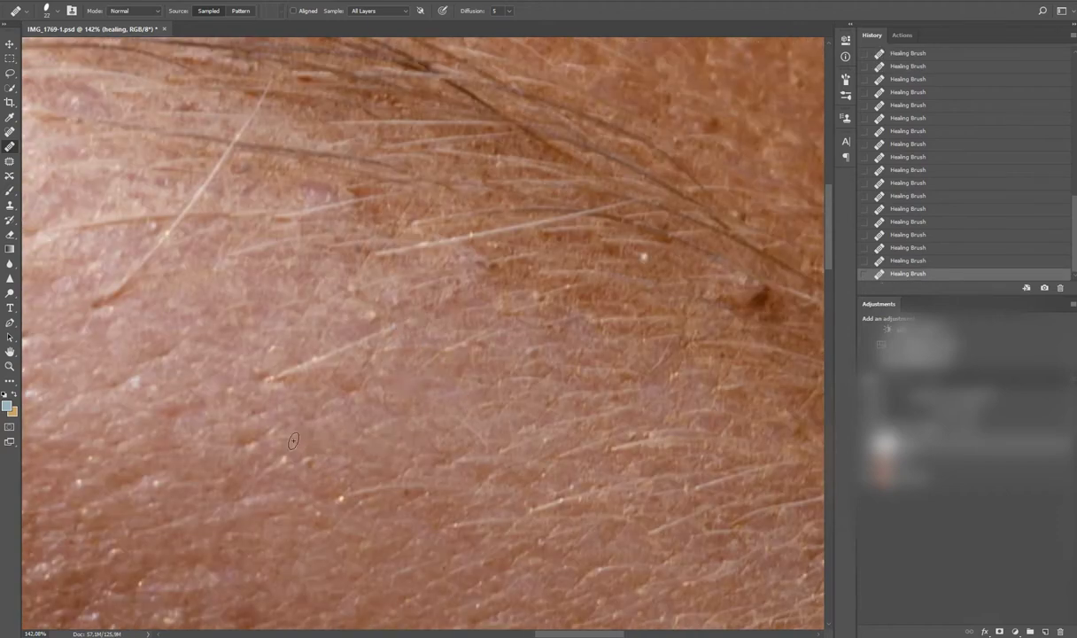
Step: Heal away the short stray hair and remaining specks between the brow and the eyelid crease
scroll(301, 425, "down", 2)
scroll(301, 425, "left", 2)
scroll(464, 287, "down", 5)
scroll(497, 319, "up", 5)
scroll(558, 374, "down", 5)
scroll(558, 374, "down", 2)
scroll(475, 306, "up", 6)
scroll(457, 273, "up", 2)
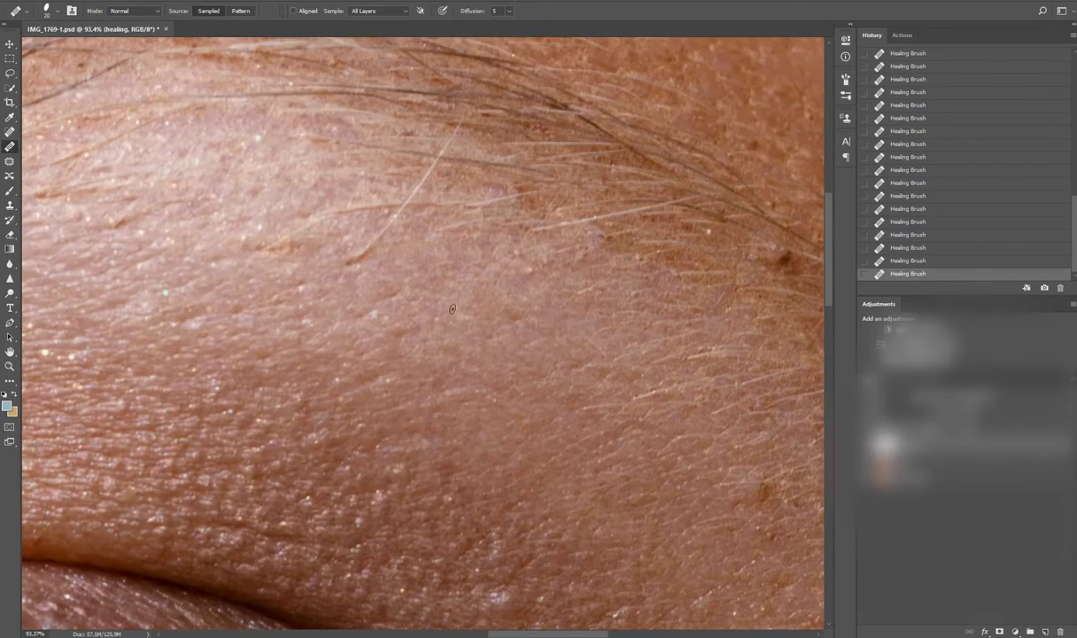
scroll(423, 339, "up", 2)
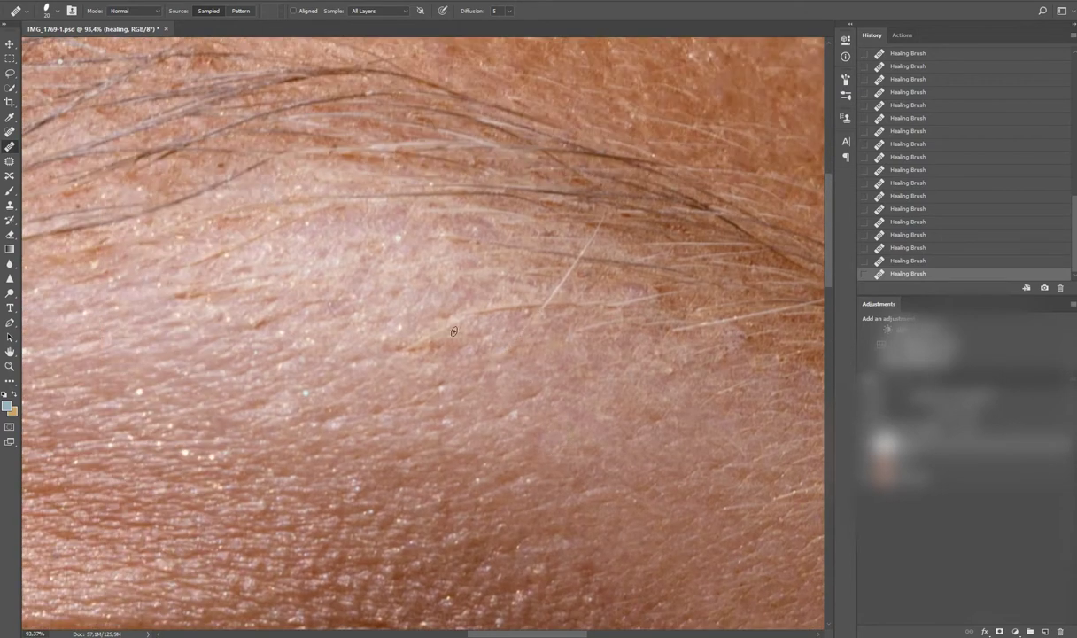
Step: Clone out the stray hairs and rough patches on the bright skin just below the brow's arch
key("s")
left_click(431, 368)
left_click(409, 349)
left_click(395, 383)
left_click(362, 390)
left_click(372, 333)
left_click(419, 303)
left_click(441, 330)
scroll(531, 479, "down", 5)
scroll(547, 494, "up", 5)
left_click(391, 408)
scroll(391, 408, "down", 5)
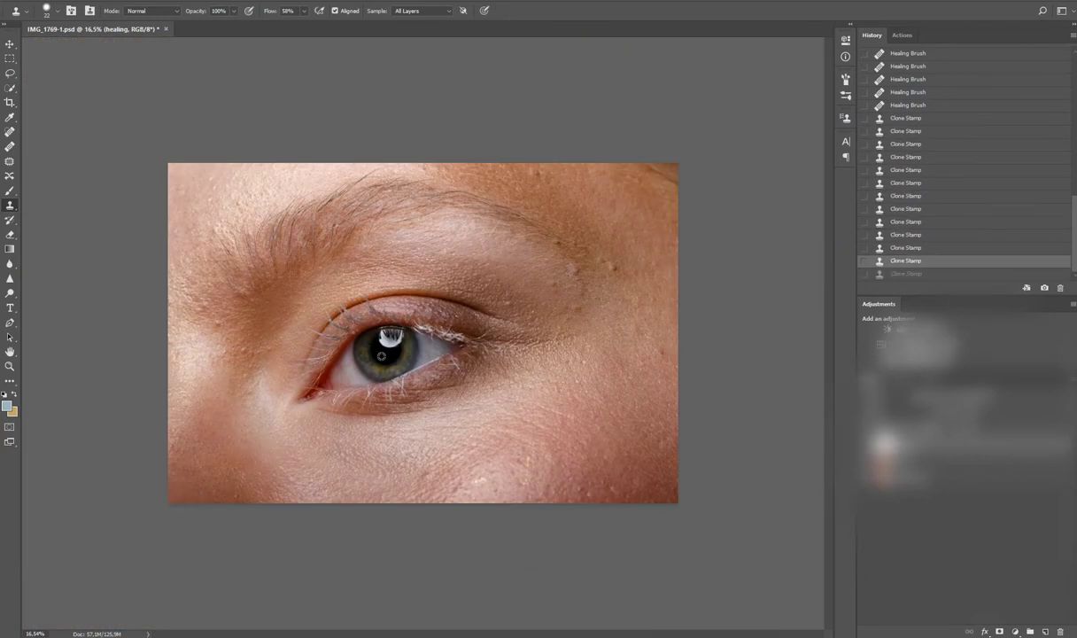
Step: Continue cloning over the specks and fine hairs along the lower edge of the brow
scroll(443, 381, "up", 4)
left_click(453, 380)
left_click(472, 369)
scroll(425, 315, "up", 4)
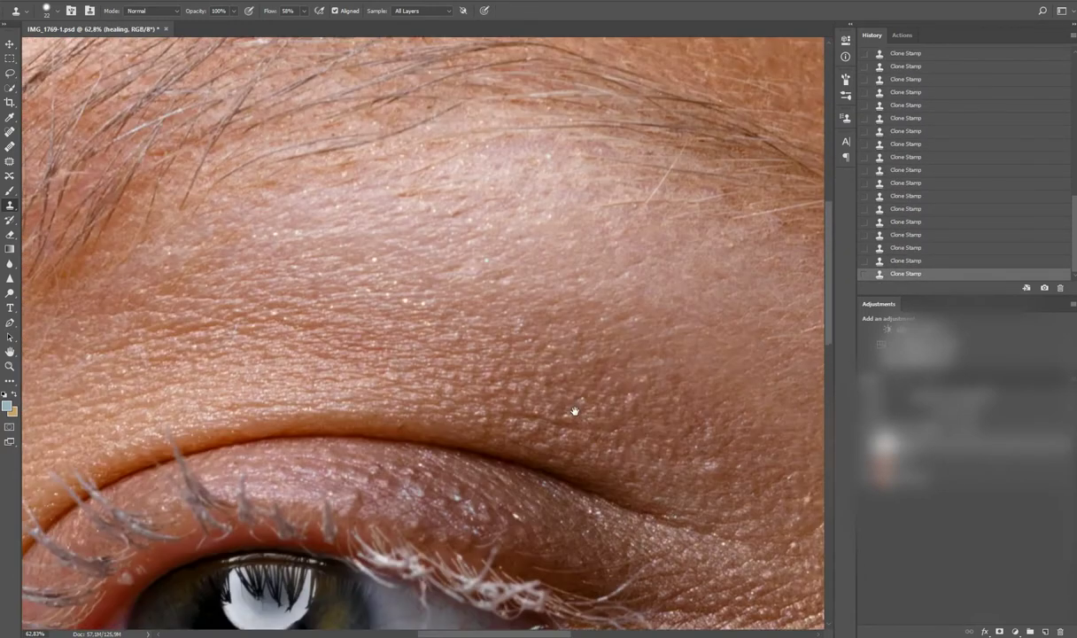
left_click(460, 295)
scroll(424, 283, "up", 2)
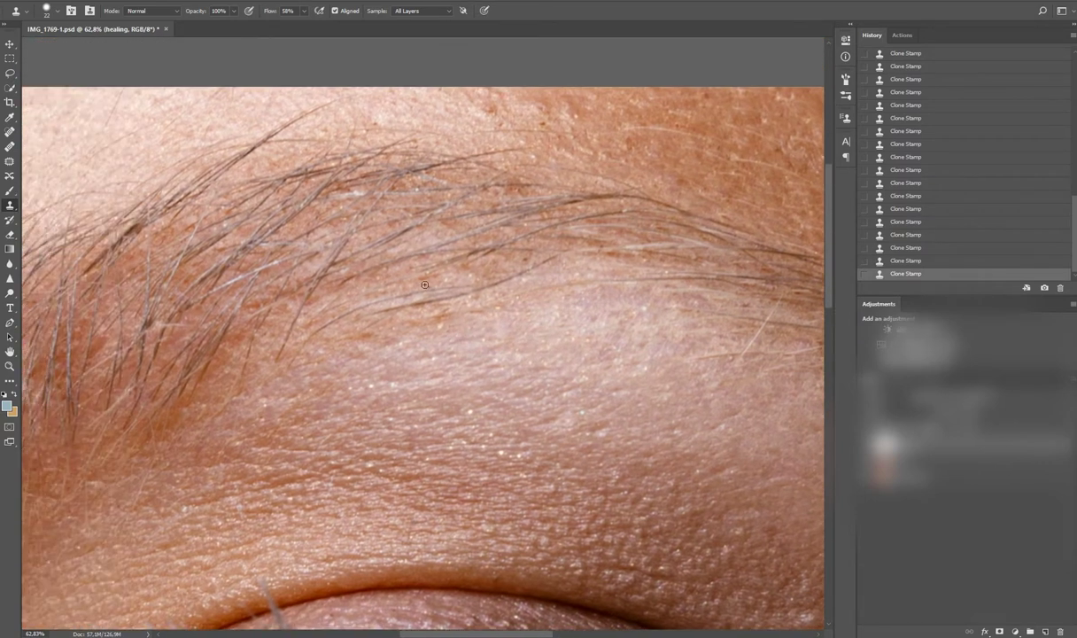
scroll(533, 341, "down", 5)
scroll(460, 302, "up", 7)
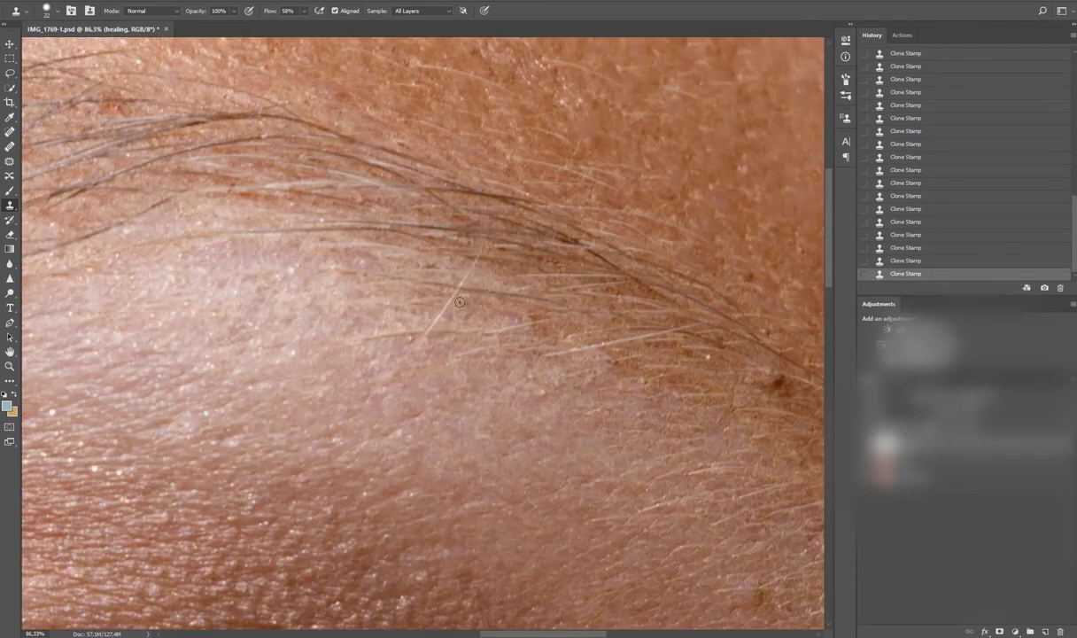
Step: Clone away the light diagonal hair below the brow's outer part and save the file
left_click_drag(443, 308, 428, 325)
scroll(472, 366, "down", 1)
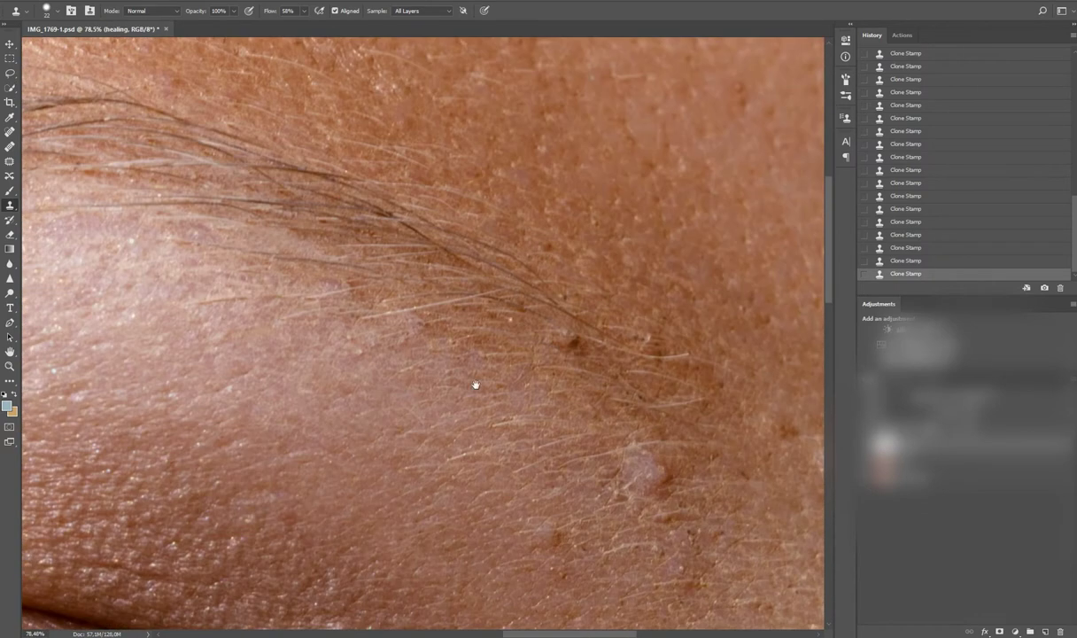
left_click_drag(595, 222, 486, 327)
key("ctrl+0")
key("ctrl+s")
Step: Clone out the fine light hairs and skin specks around the end of the brow's tail
scroll(448, 375, "up", 5)
left_click(425, 356)
left_click(395, 355)
left_click(485, 383)
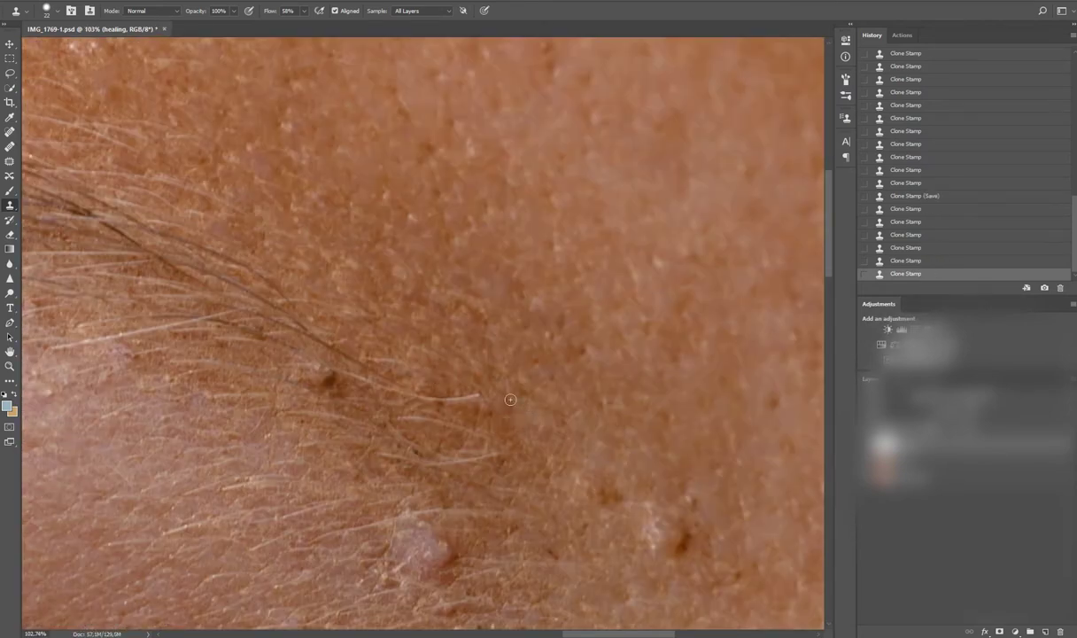
left_click(401, 432)
left_click(400, 425)
left_click_drag(394, 463, 474, 425)
left_click(474, 426)
left_click(504, 417)
left_click(599, 407)
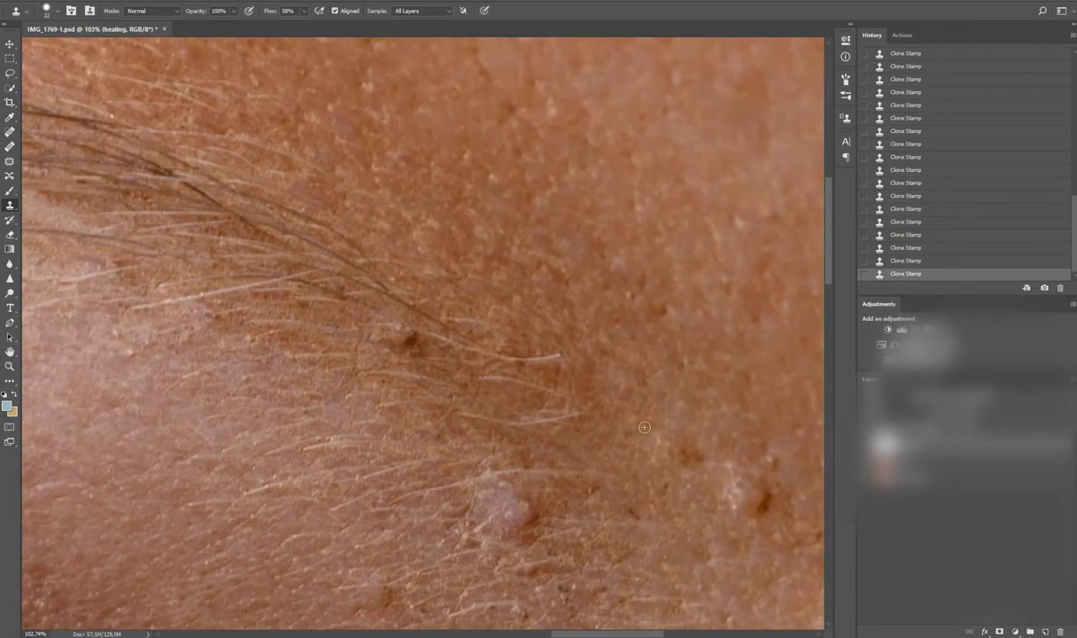
Step: Clone over the small spots and fine hairs on the temple skin around and below the two moles
scroll(517, 402, "down", 1)
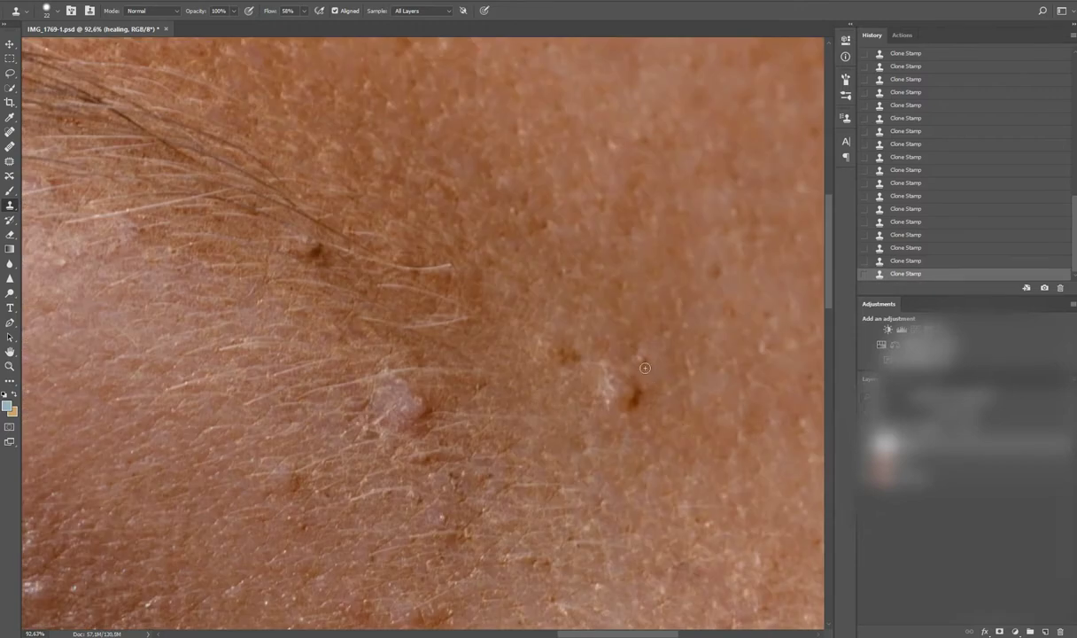
scroll(529, 423, "up", 3)
scroll(528, 424, "right", 1)
scroll(523, 409, "down", 4)
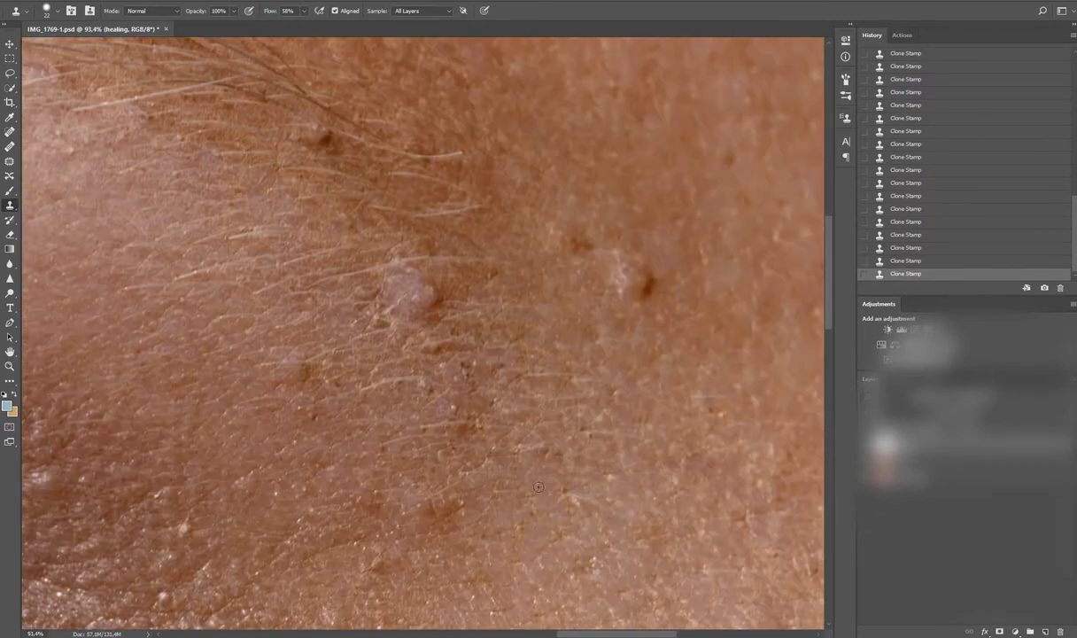
scroll(587, 422, "right", 2)
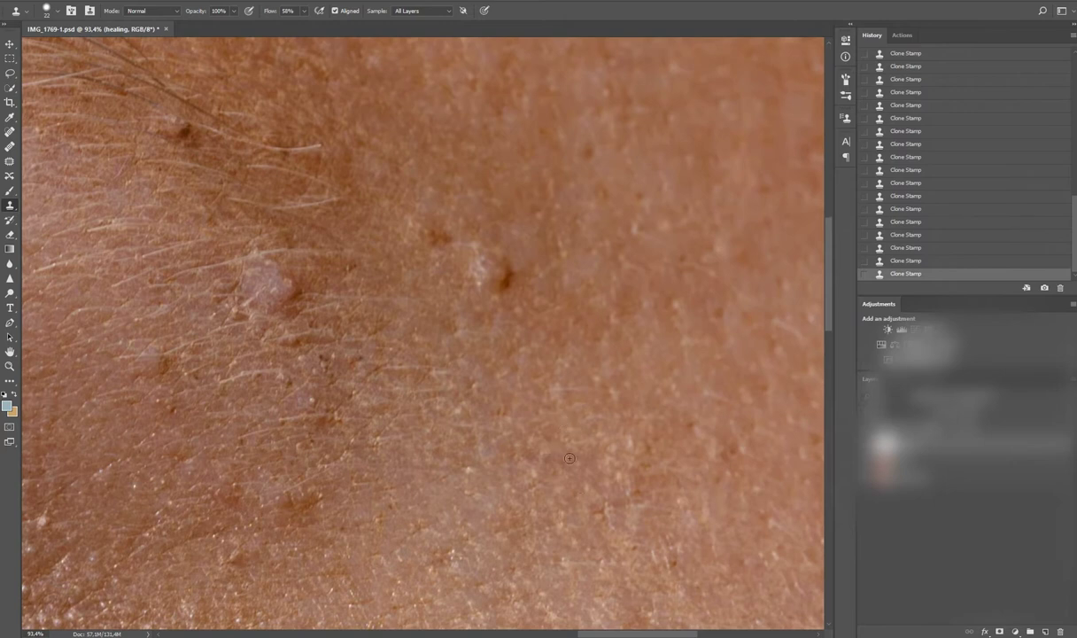
scroll(550, 474, "up", 1)
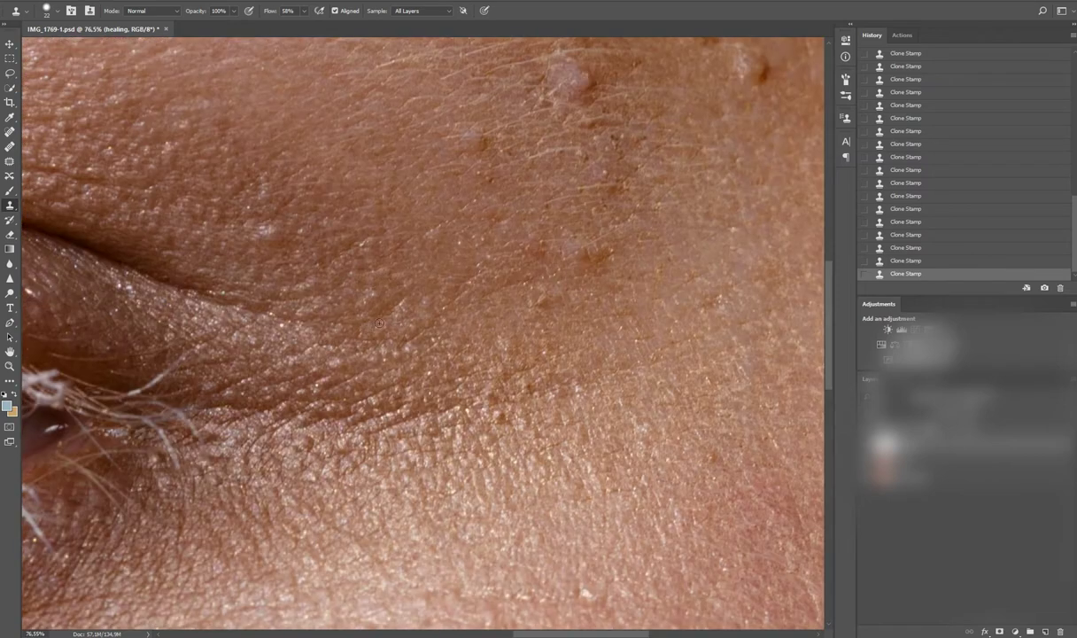
Step: Toggle the last Clone Stamp stroke off and on to compare the skin beside the outer eye corner
key("ctrl+z")
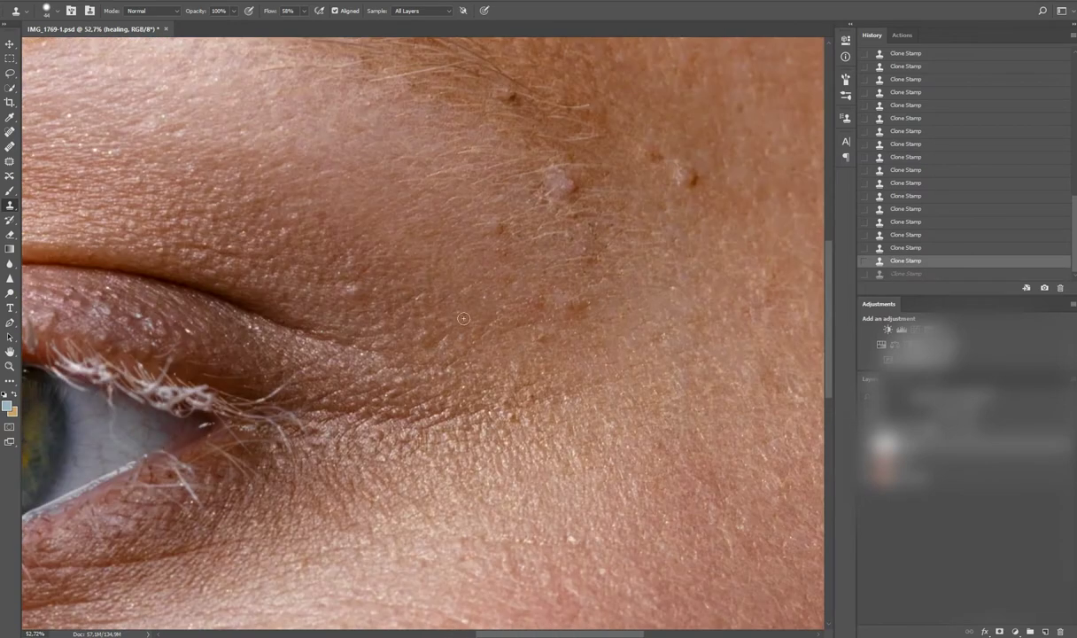
key("ctrl+shift+z")
key("ctrl+z")
key("ctrl+shift+z")
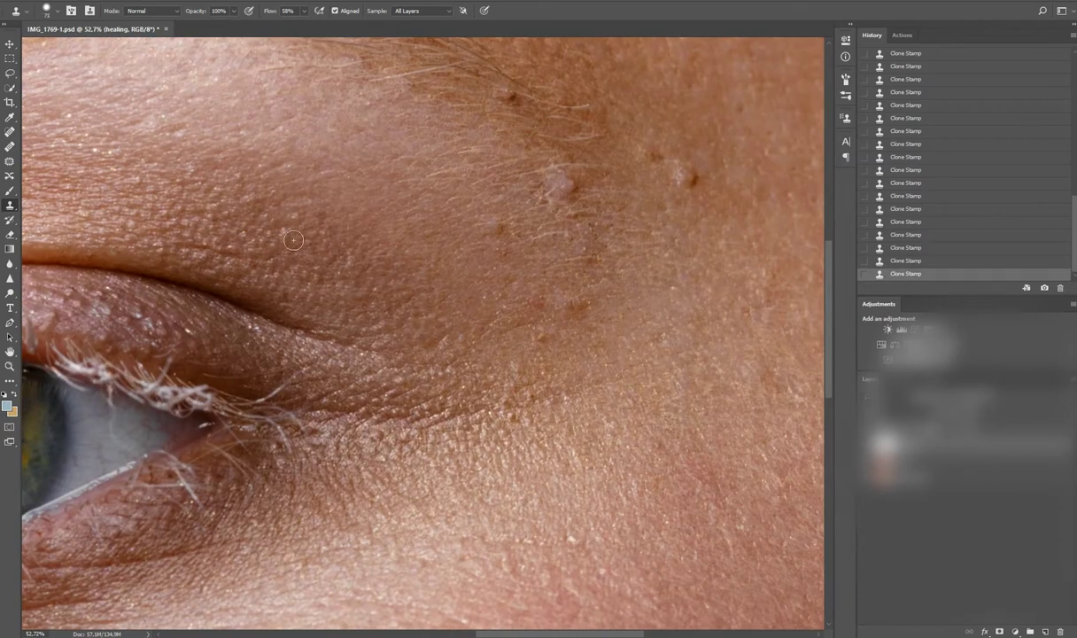
scroll(293, 240, "down", 5)
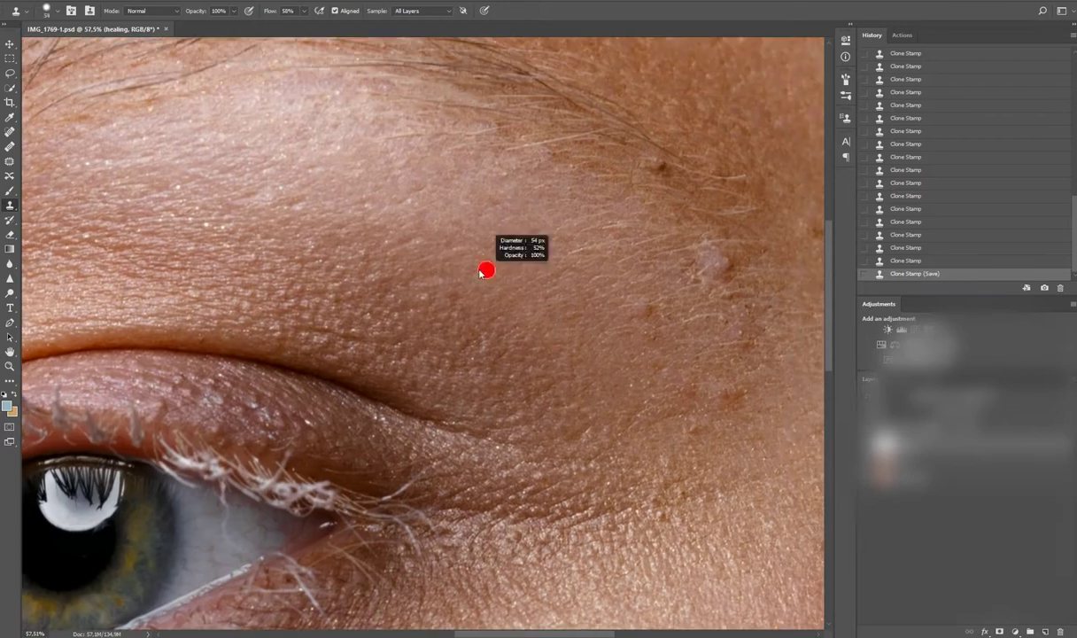
Step: Set the Clone Stamp brush to 54 px with 52% hardness and even out the skin between eyelid crease and brow
left_click(496, 238)
left_click(506, 299)
left_click(528, 250)
left_click(397, 267)
left_click(350, 296)
mouse_move(701, 169)
left_mouse_down()
mouse_move(471, 240)
mouse_move(525, 270)
left_mouse_up()
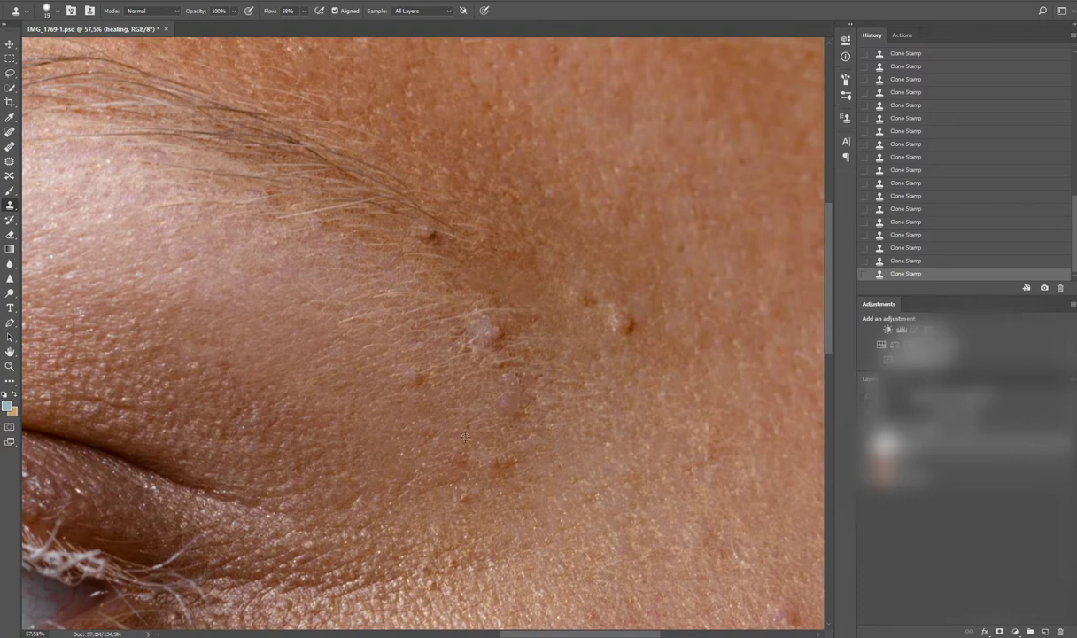
Step: Clone away the fine light hairs between the brow's tail and the pale mole using a small brush
key("ctrl+0")
scroll(498, 326, "up", 5)
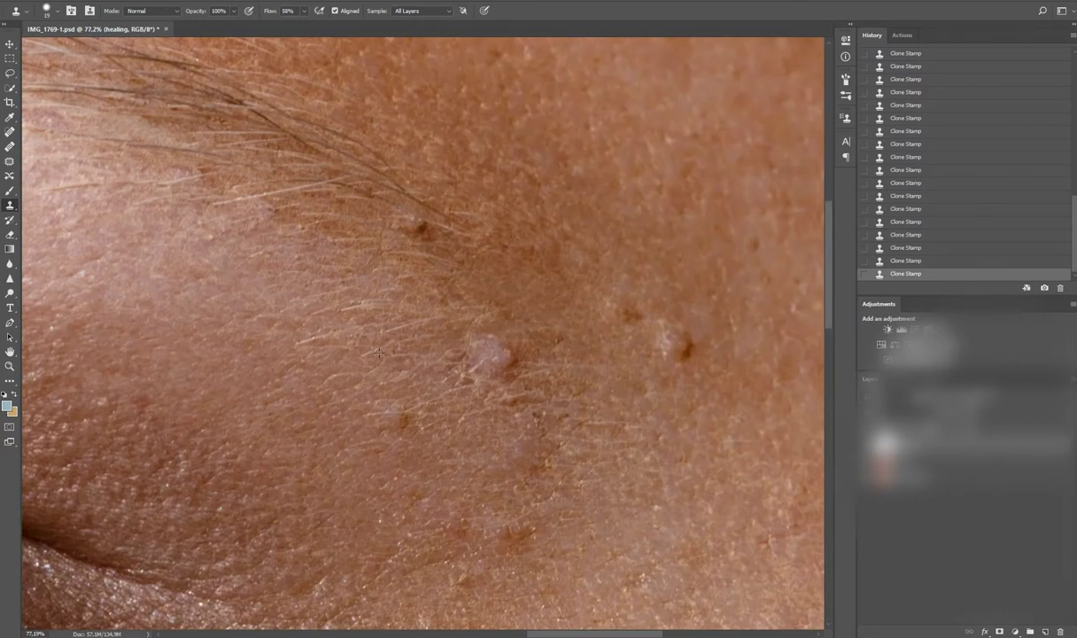
scroll(323, 354, "down", 2)
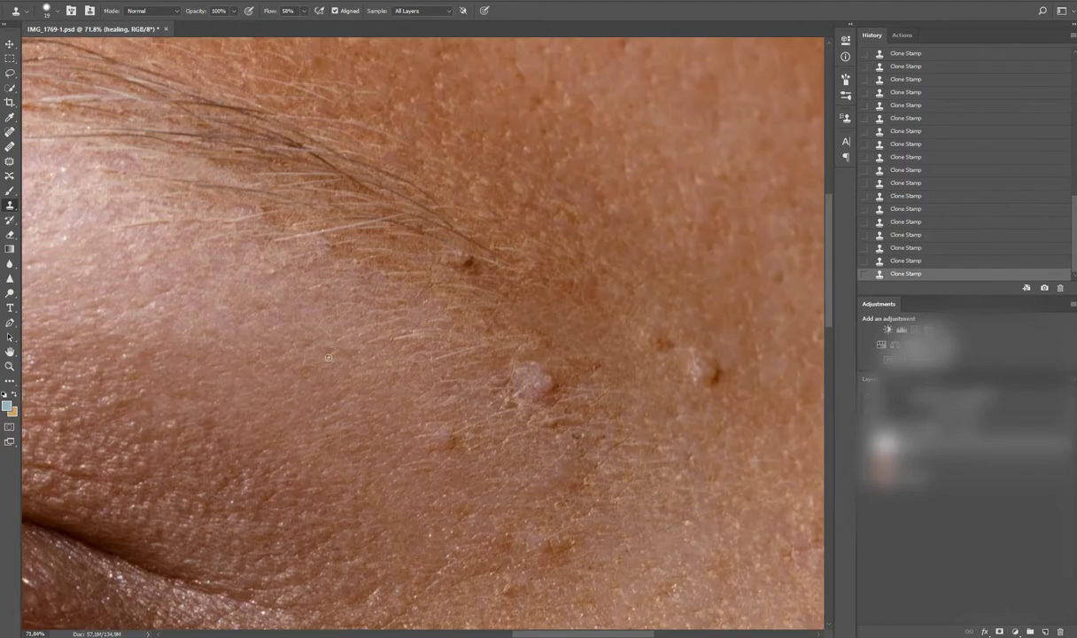
scroll(430, 315, "down", 3)
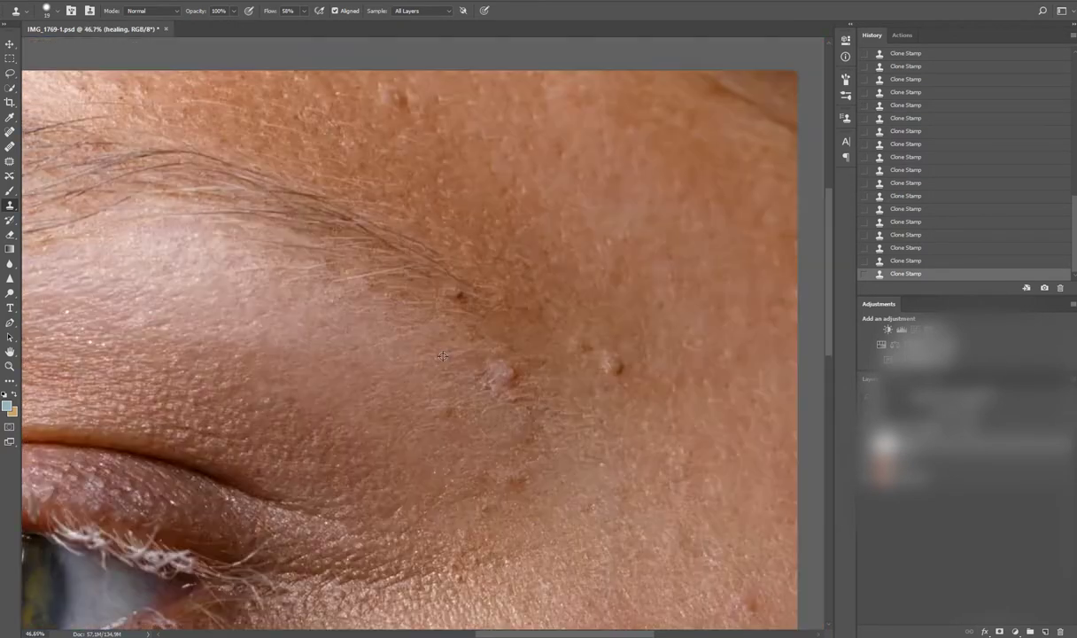
scroll(458, 370, "up", 2)
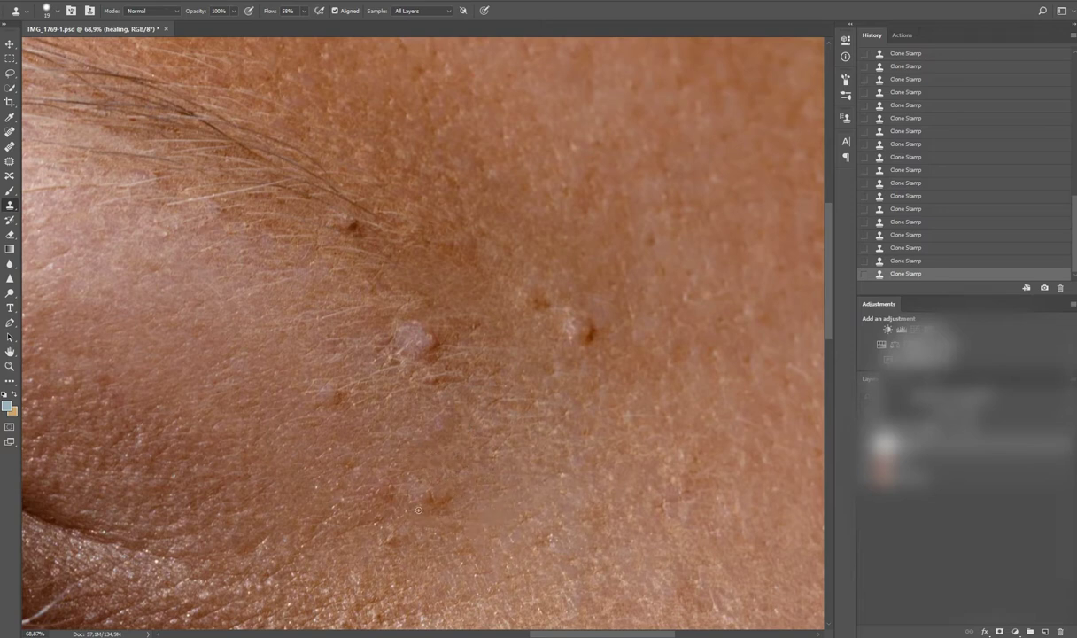
Step: Undo the last clone stroke, reduce the brush size and clone out the brown spots below the pale mole
scroll(442, 503, "down", 3)
key("ctrl+z")
key("bracketleft")
left_click(381, 466)
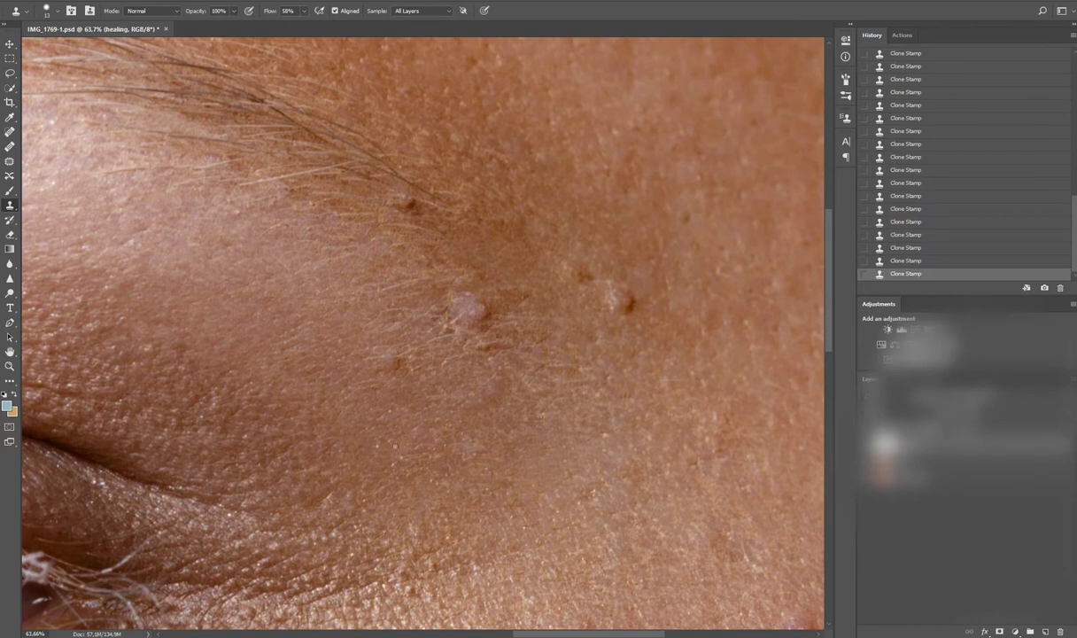
Step: Clone over the small specks on the skin beyond the outer eye corner and the fine hairs around the pale mole
scroll(426, 418, "down", 5)
scroll(442, 399, "up", 6)
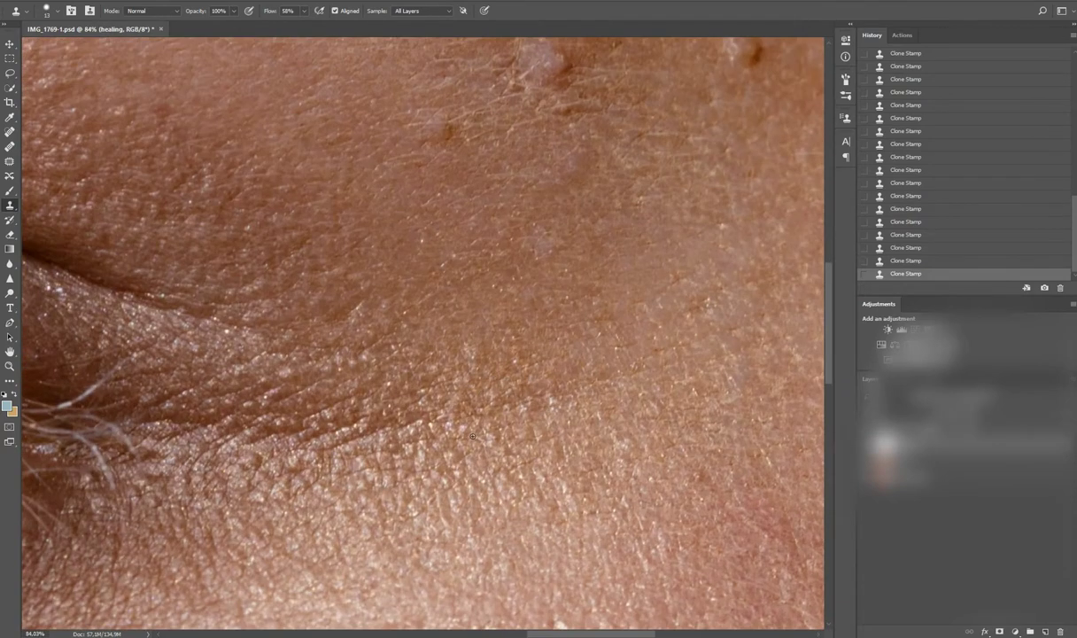
scroll(524, 449, "right", 5)
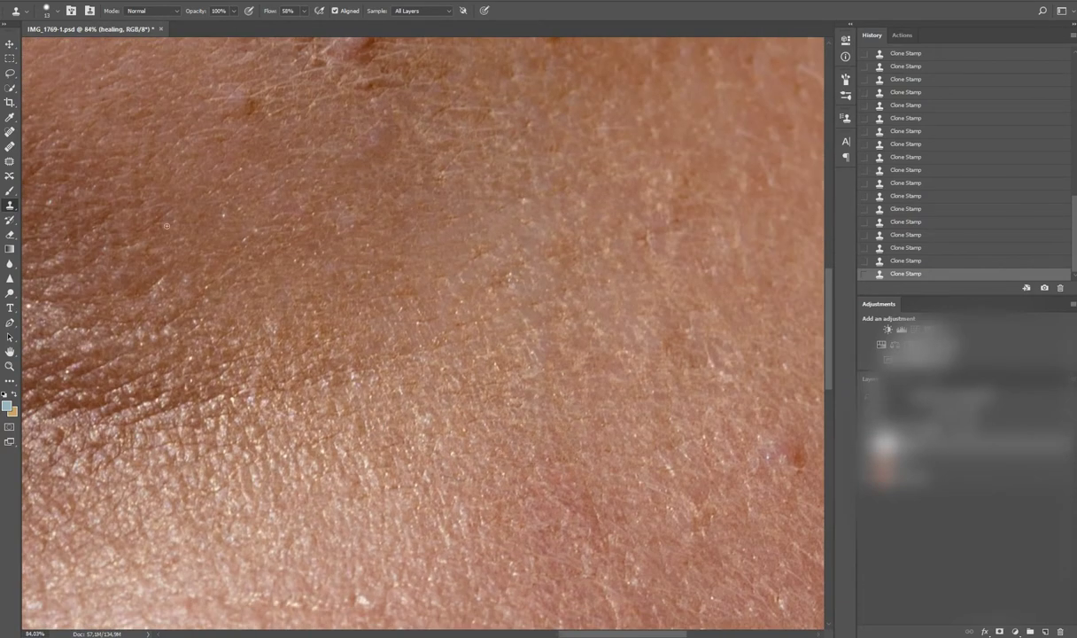
scroll(331, 433, "up", 4)
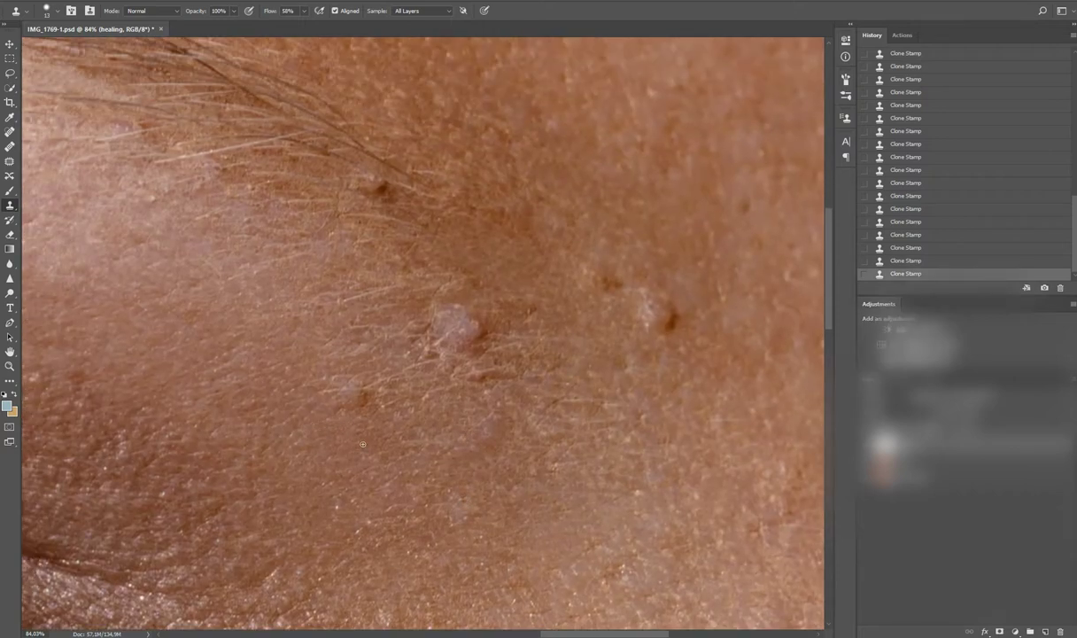
scroll(480, 372, "up", 4)
scroll(480, 372, "left", 4)
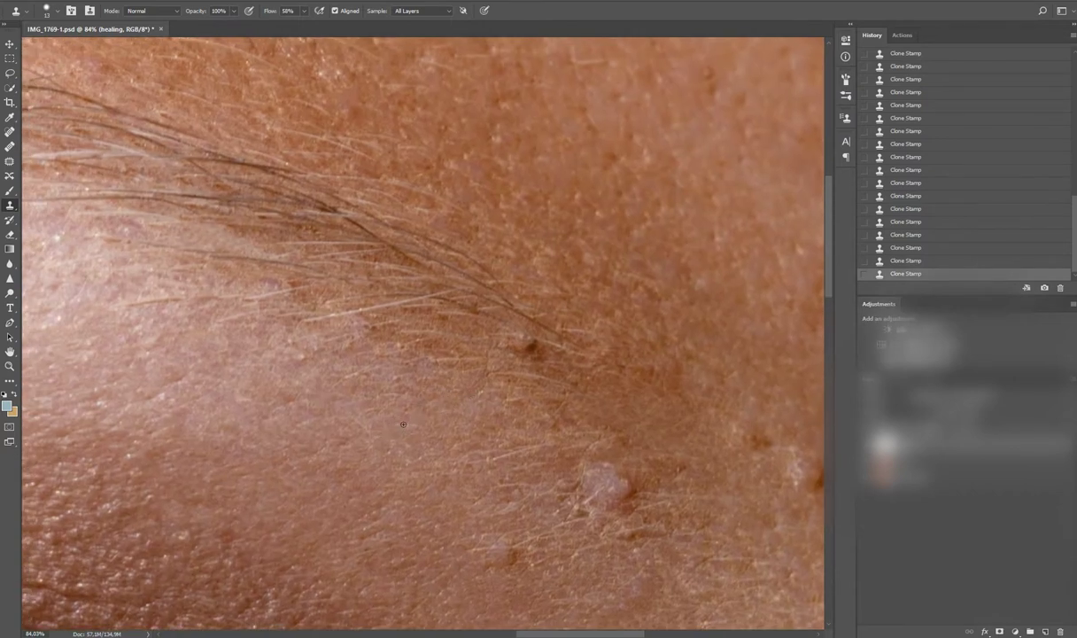
Step: Clone out the remaining fine hairs directly beneath the brow's tail
key("ctrl+0")
scroll(557, 295, "up", 5)
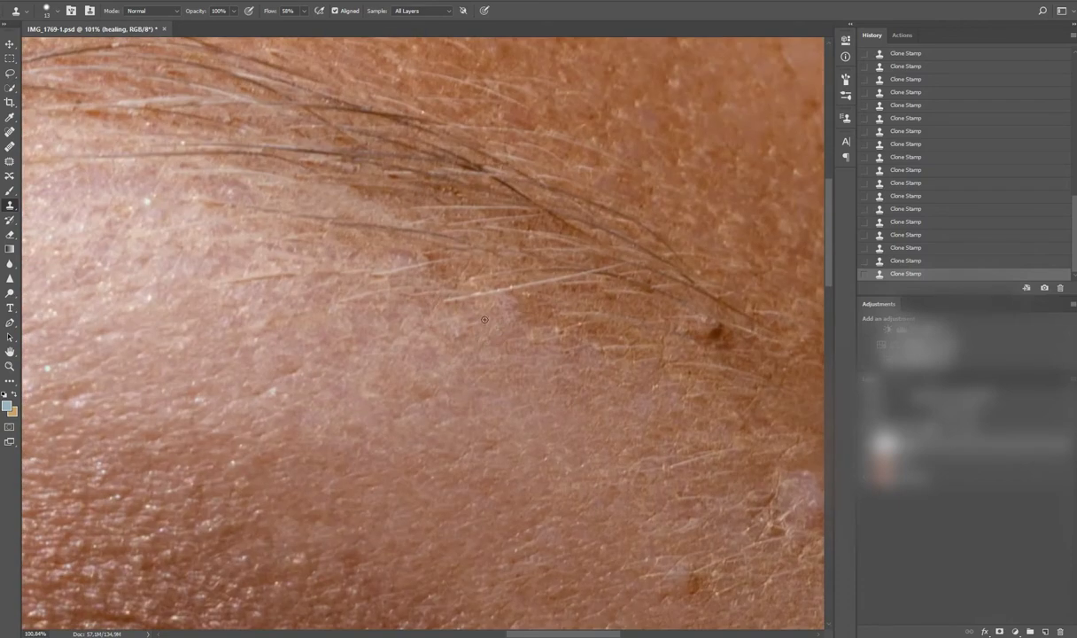
scroll(499, 323, "right", 5)
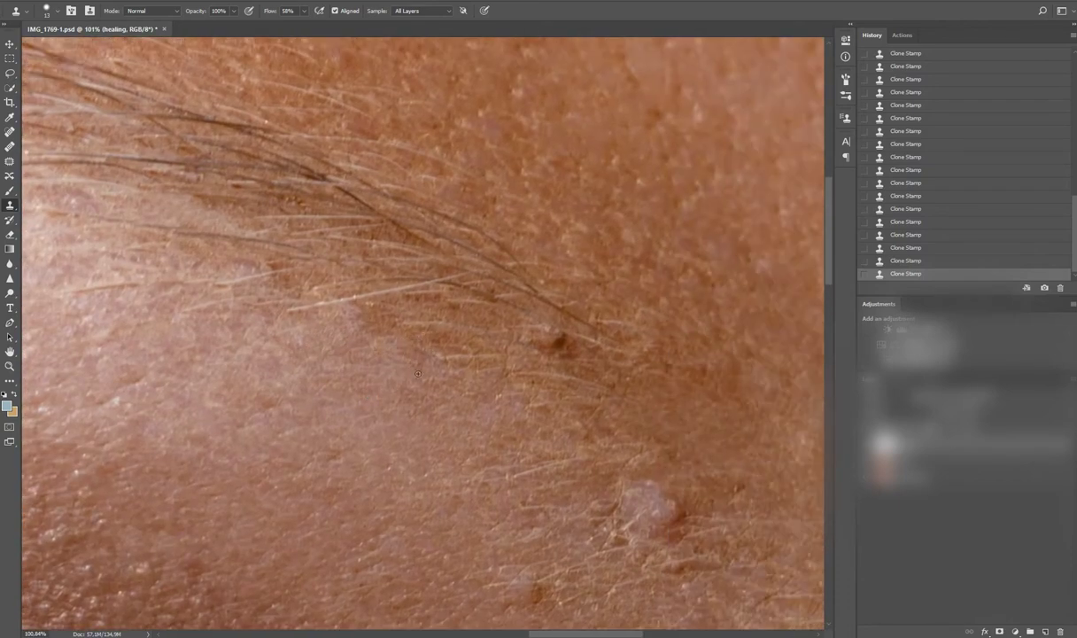
Step: Smooth the uneven skin above the outer eyelid crease with a 42 px Clone Stamp brush
scroll(358, 402, "down", 5)
scroll(399, 354, "up", 5)
scroll(443, 310, "down", 5)
scroll(517, 237, "up", 4)
scroll(517, 237, "down", 3)
scroll(527, 237, "up", 2)
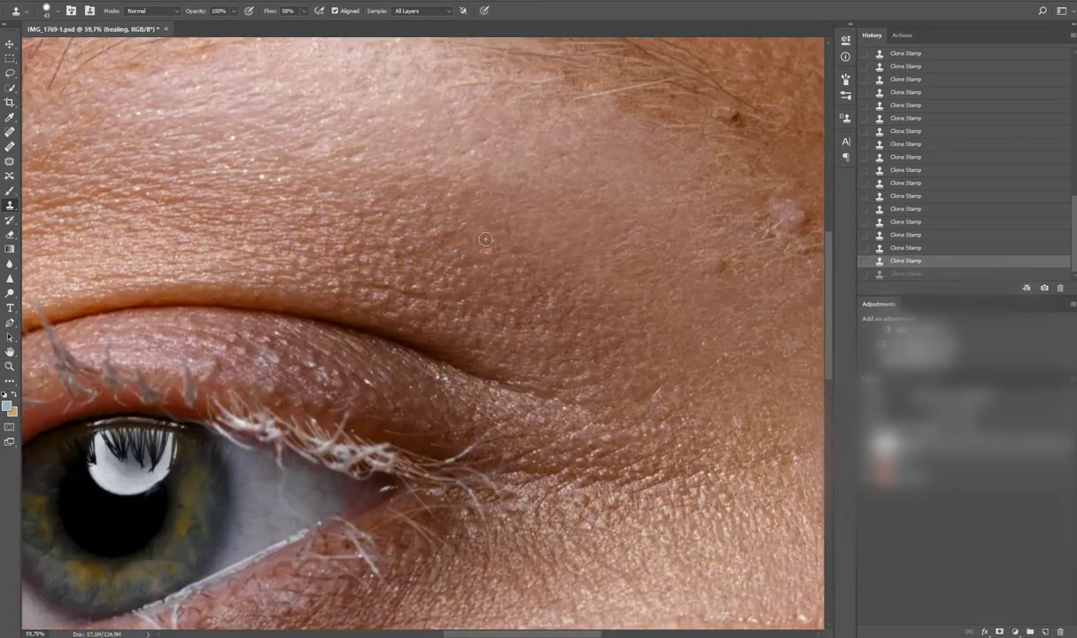
Step: Clone out the stray fine hairs and specks on the forehead skin directly above the brow's arch
scroll(533, 236, "up", 2)
scroll(585, 293, "down", 5)
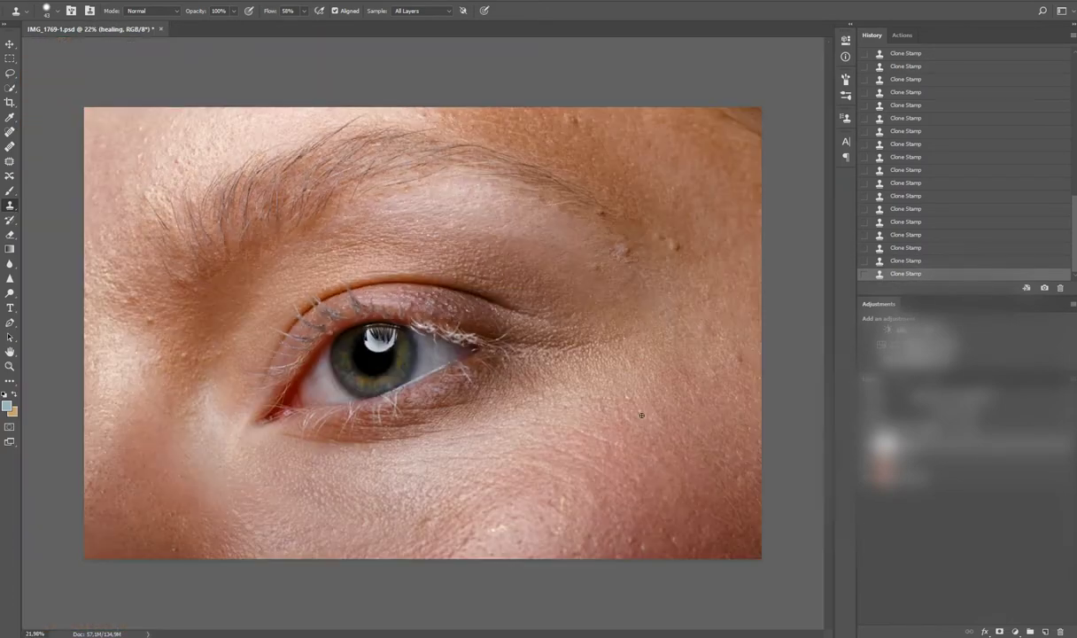
scroll(567, 283, "up", 5)
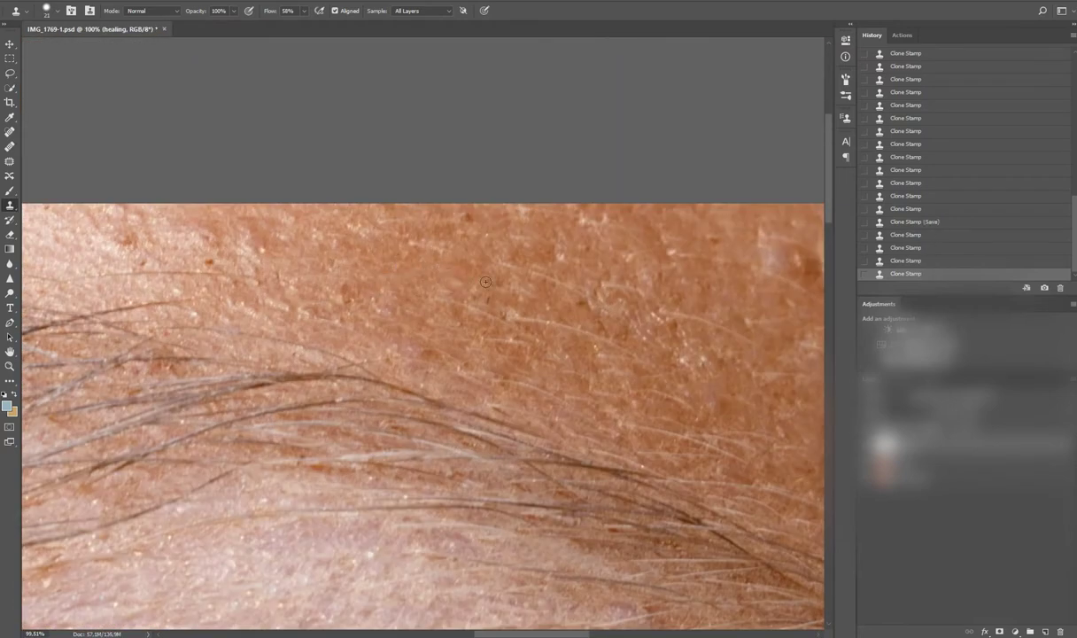
scroll(488, 300, "down", 2)
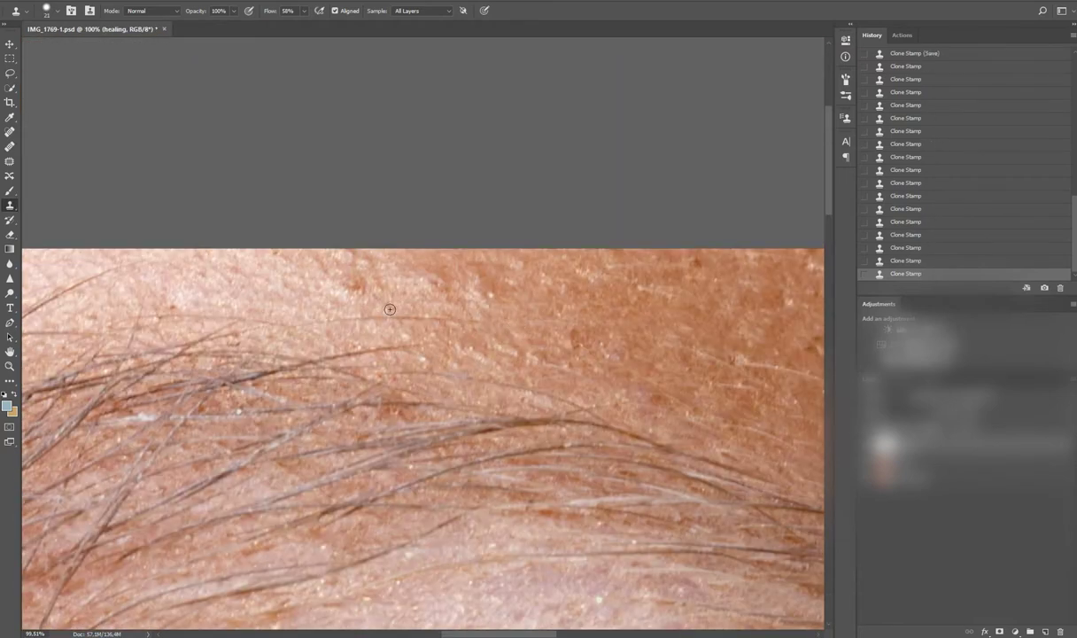
scroll(391, 301, "down", 3)
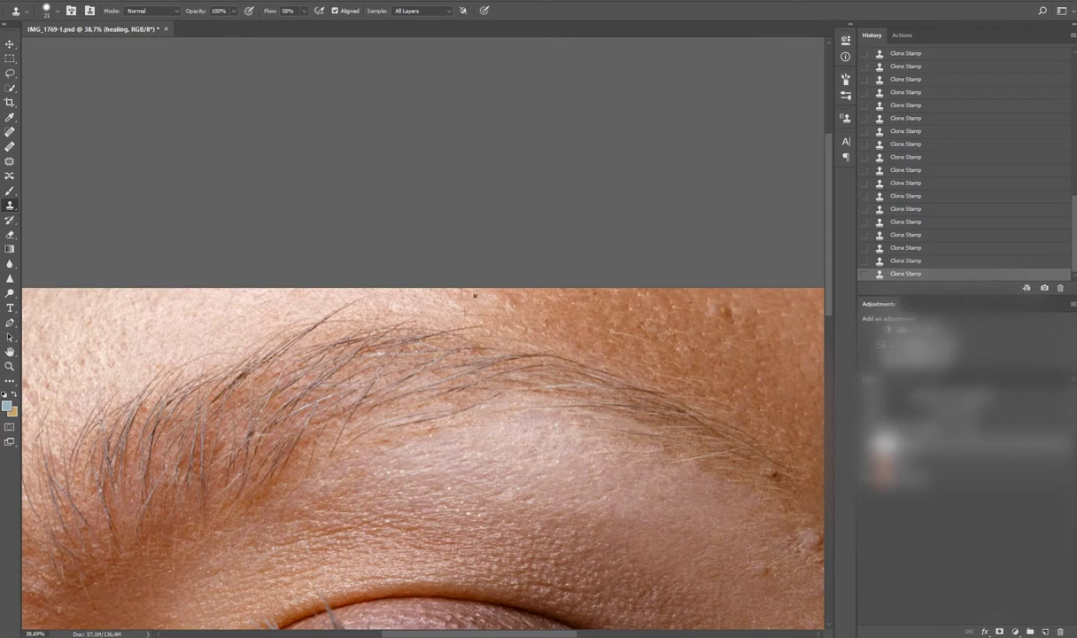
scroll(485, 301, "up", 2)
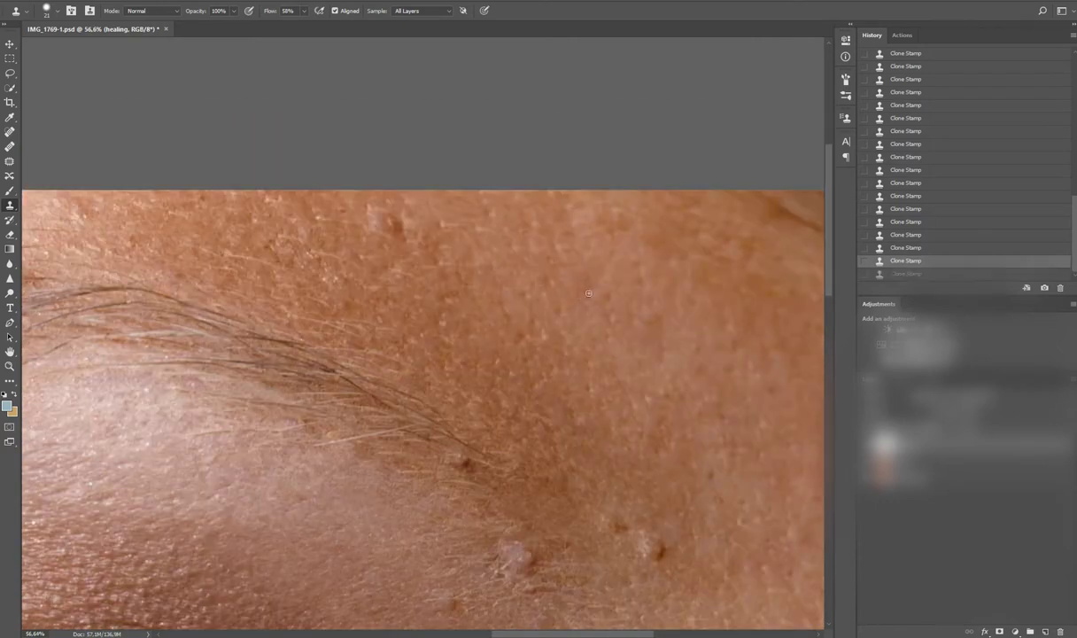
Step: Save the document and clone out the small mole and brown spot on the temple beyond the pale mole
left_click_drag(690, 573, 504, 346)
key("ctrl+s")
left_click(472, 324)
left_click(459, 315)
left_click(450, 308)
left_click(436, 303)
left_click(443, 301)
left_click(438, 297)
left_click(430, 296)
left_click(409, 285)
left_click(435, 296)
left_click(430, 299)
Step: Reduce the Clone Stamp brush to 12 px and clone out the small brown spot diagonally below the pale mole
scroll(425, 319, "up", 3)
key("bracketleft")
key("bracketleft")
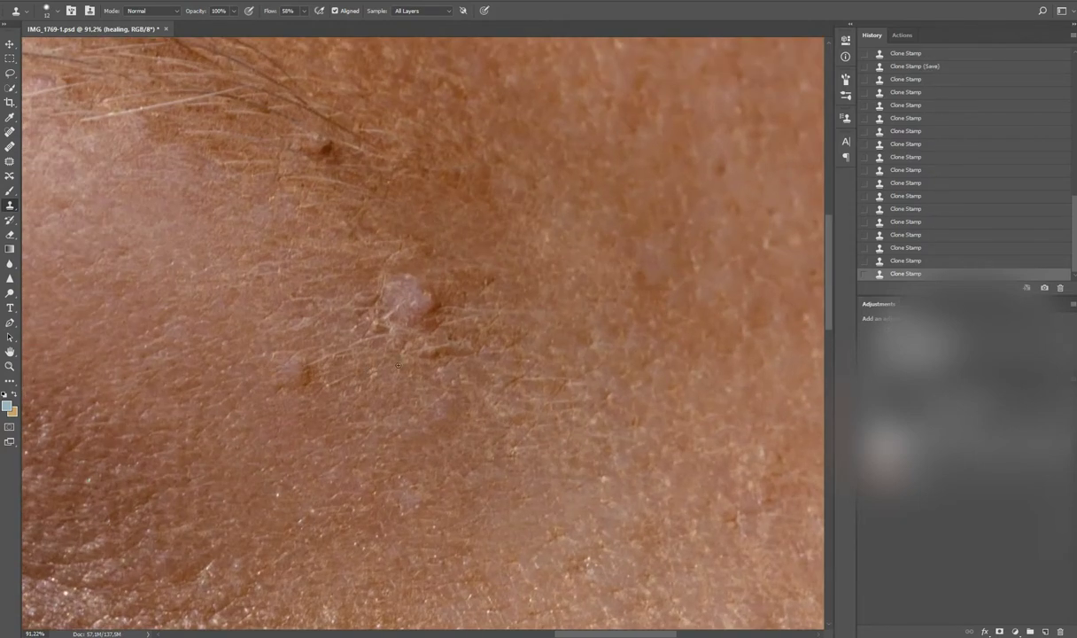
left_click(308, 360)
left_click(292, 398)
scroll(356, 390, "up", 2)
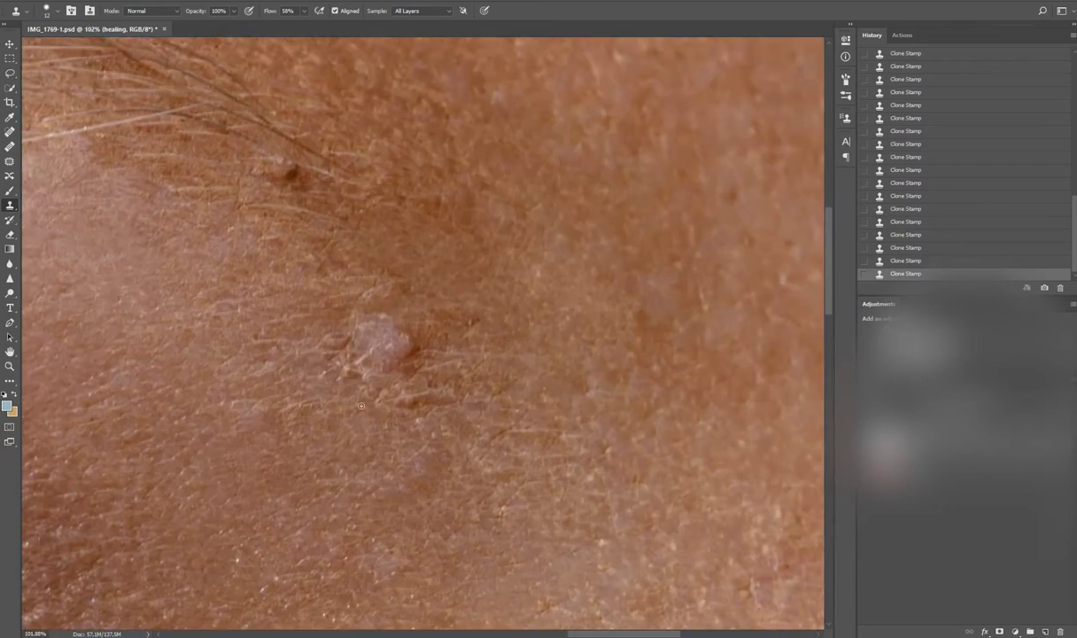
Step: Heal the fine hairs and the brown speck below the pale mole with a 10 px Healing Brush
key("j")
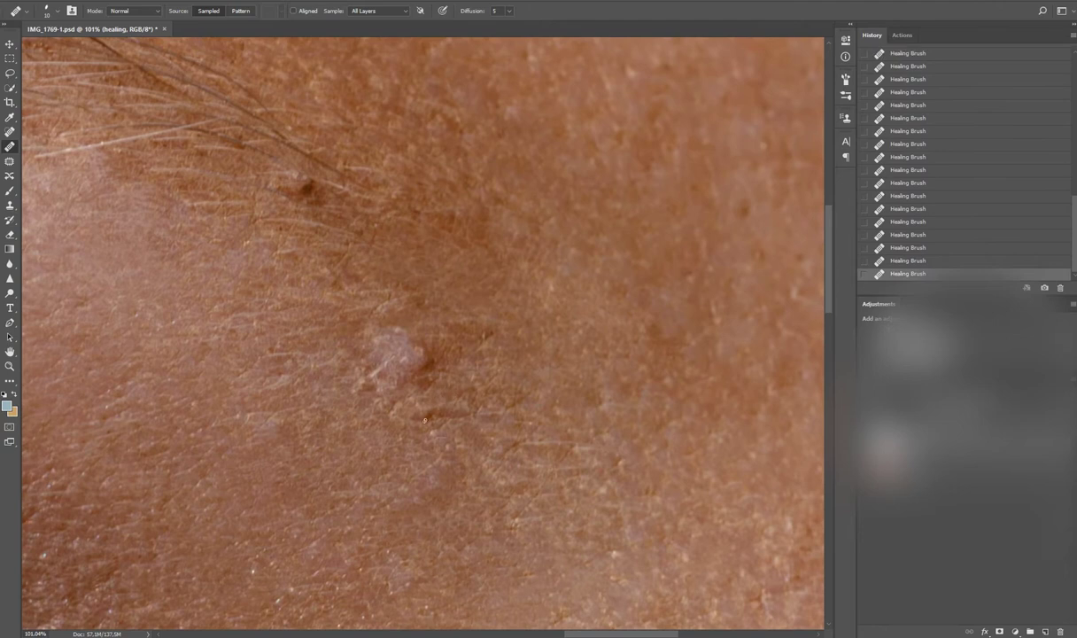
scroll(585, 445, "up", 1)
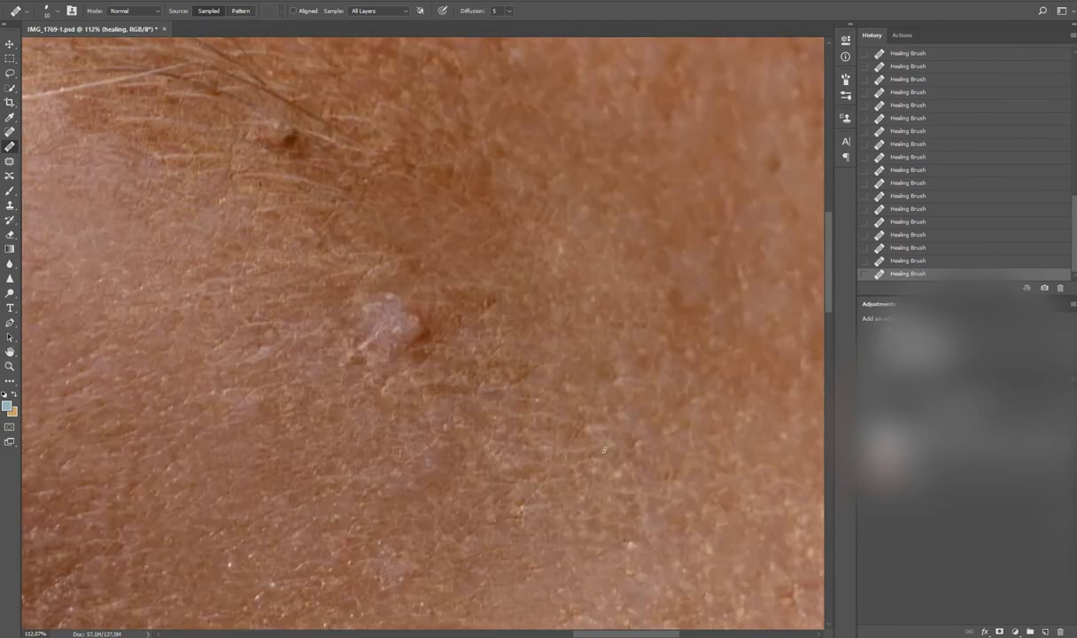
scroll(436, 438, "down", 2)
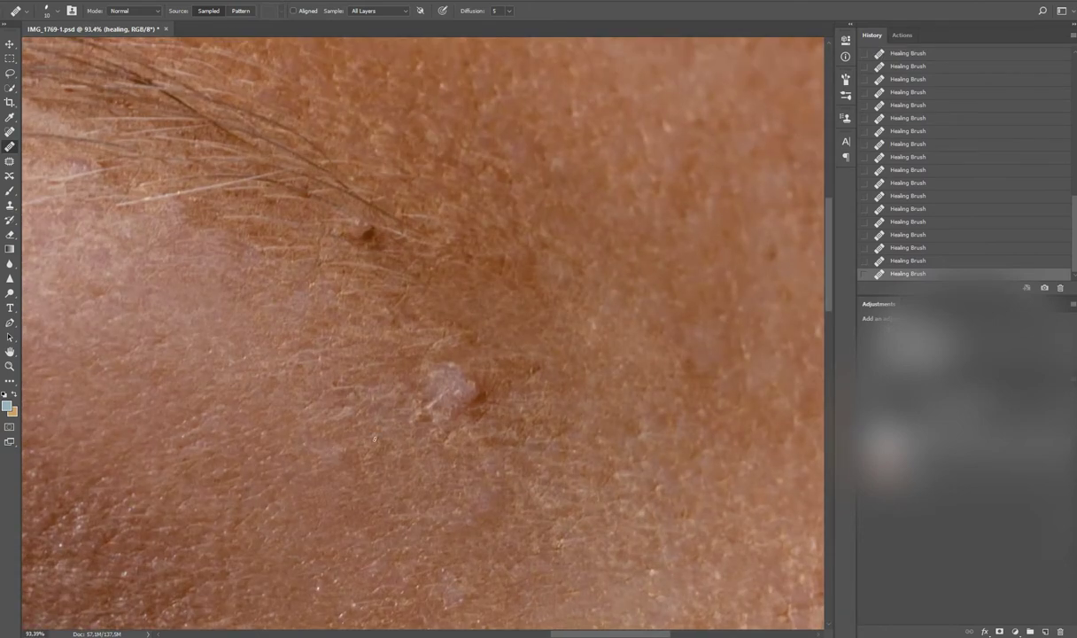
Step: Enlarge the Healing Brush and heal the pale patch and remaining fine hairs between the pale mole and the eyelid crease
scroll(330, 493, "down", 1)
scroll(372, 478, "up", 1)
scroll(416, 469, "down", 1)
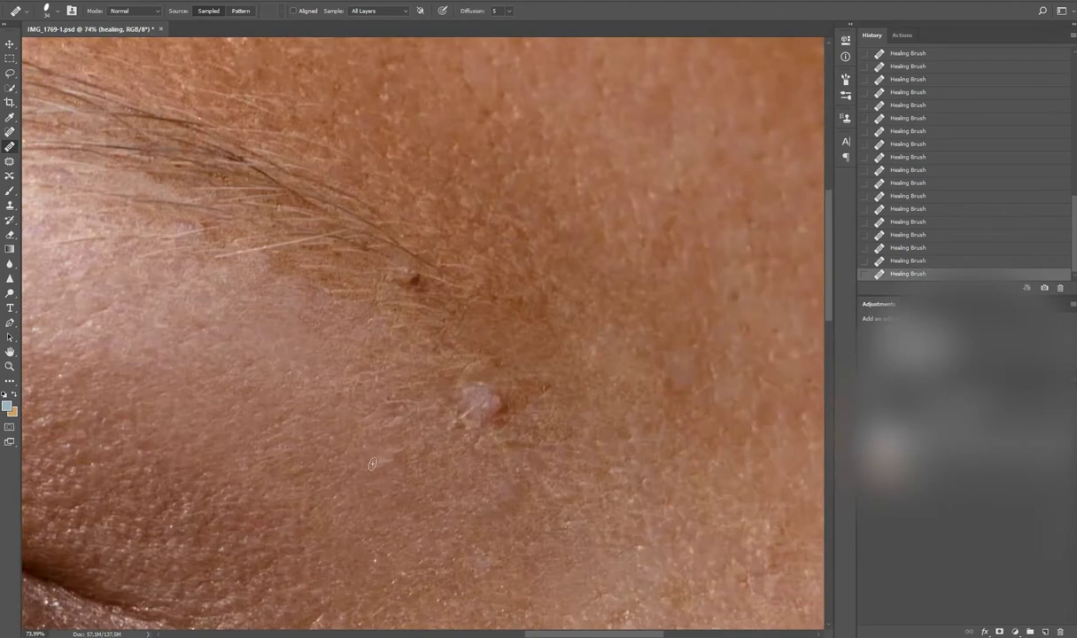
scroll(450, 462, "up", 1)
scroll(450, 461, "up", 1)
left_click_drag(533, 426, 443, 443)
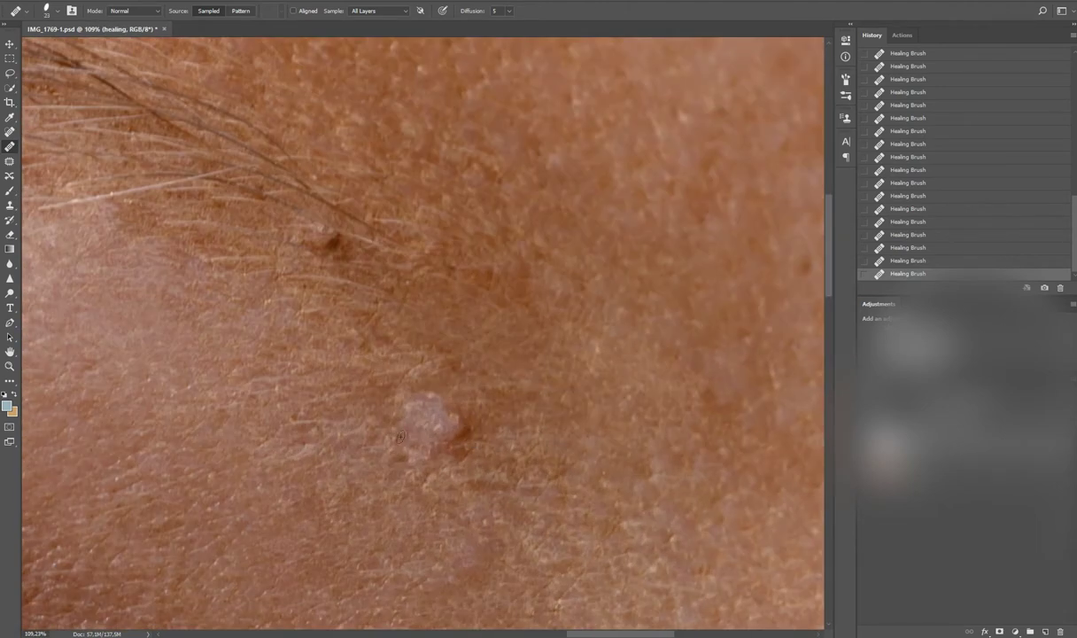
scroll(417, 447, "left", 3)
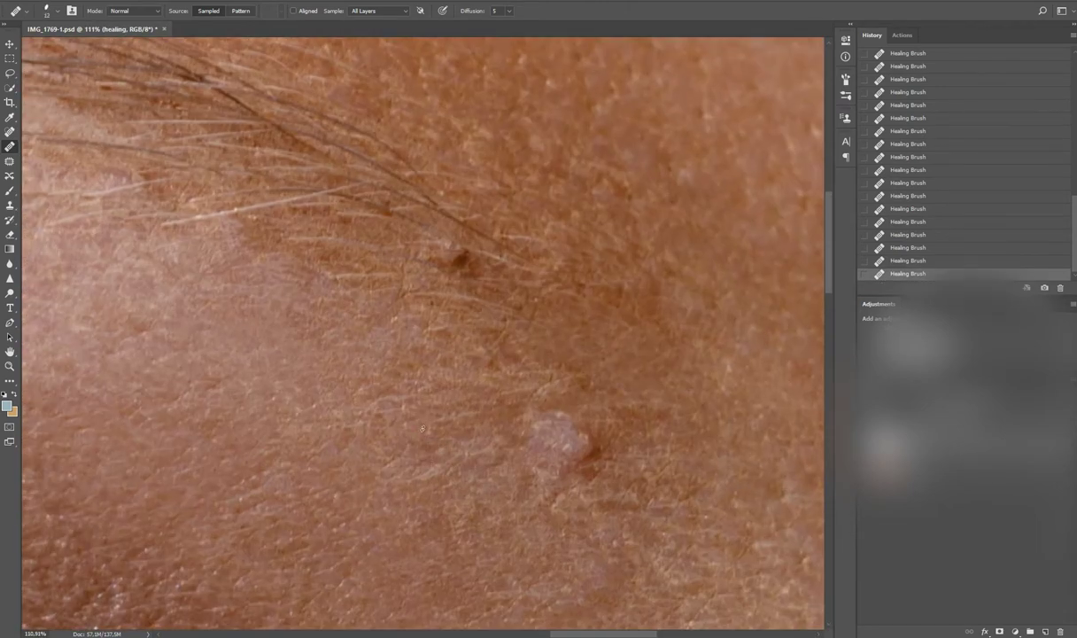
Step: Heal the light stray hairs along the underside of the brow's outer half with a 12 px Healing Brush
key("ctrl+0")
scroll(563, 173, "up", 7)
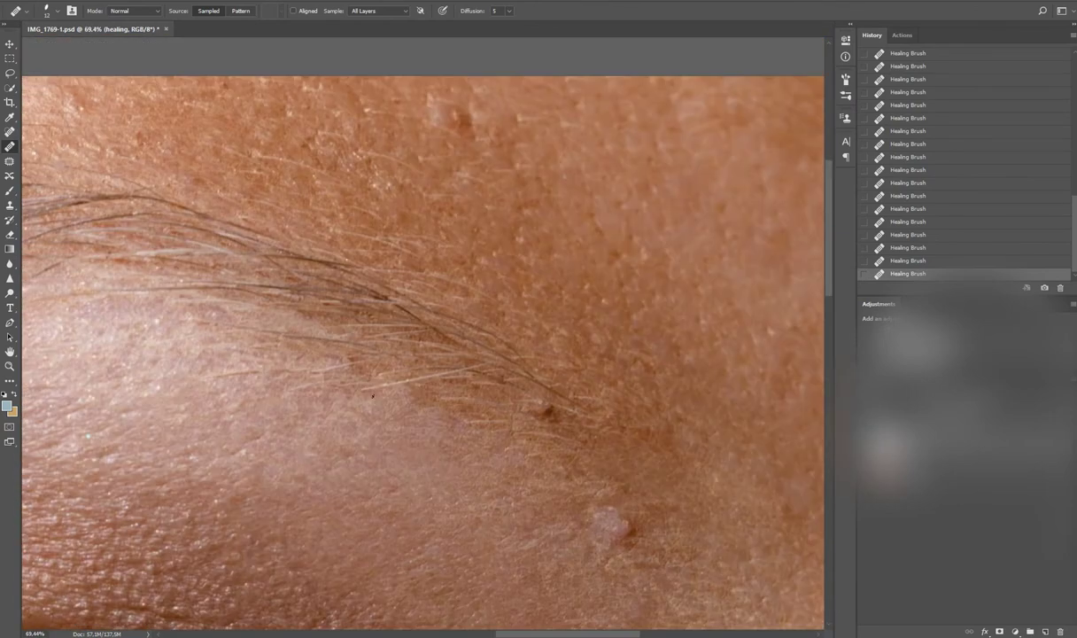
scroll(314, 401, "left", 3)
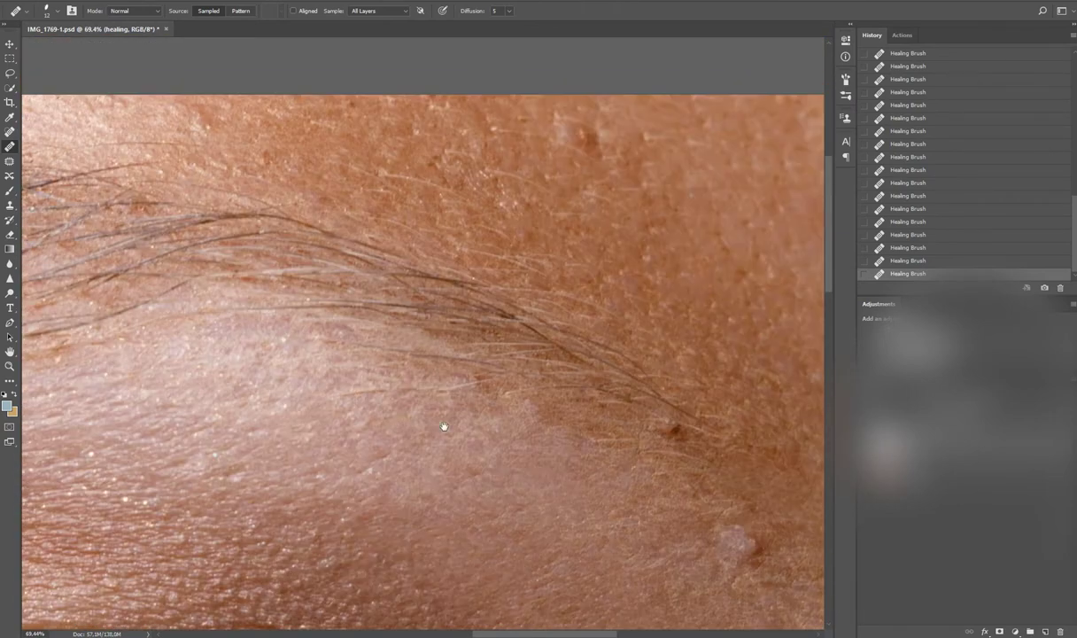
scroll(459, 396, "up", 1)
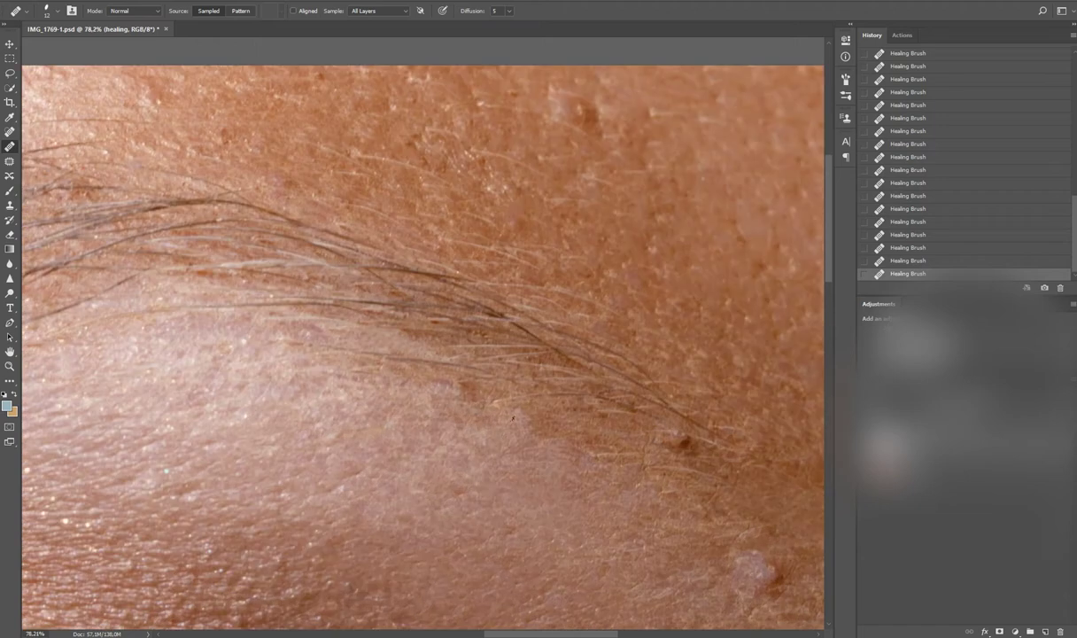
key("ctrl+0")
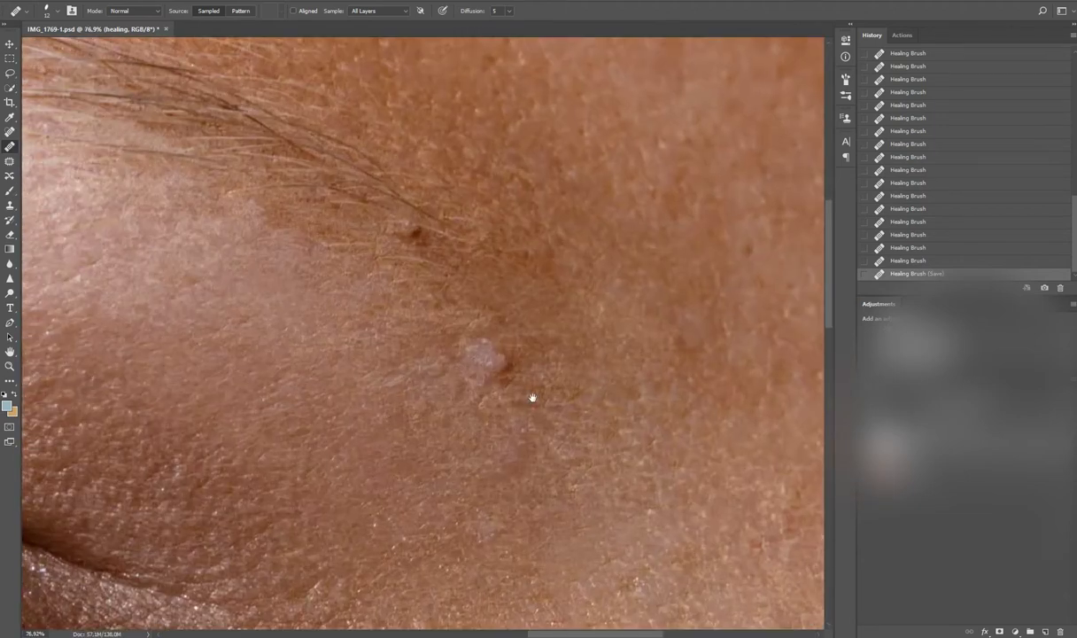
Step: Undo the large clone stroke over the pale mole and heal the mole away with a 12 px Healing Brush
scroll(481, 338, "down", 2)
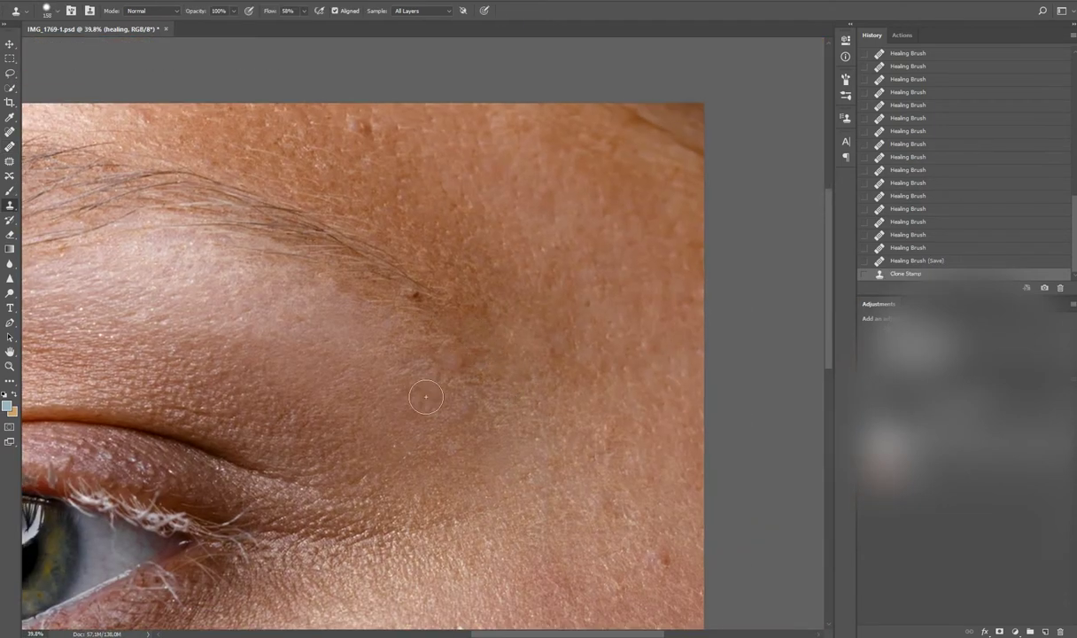
key("ctrl+z")
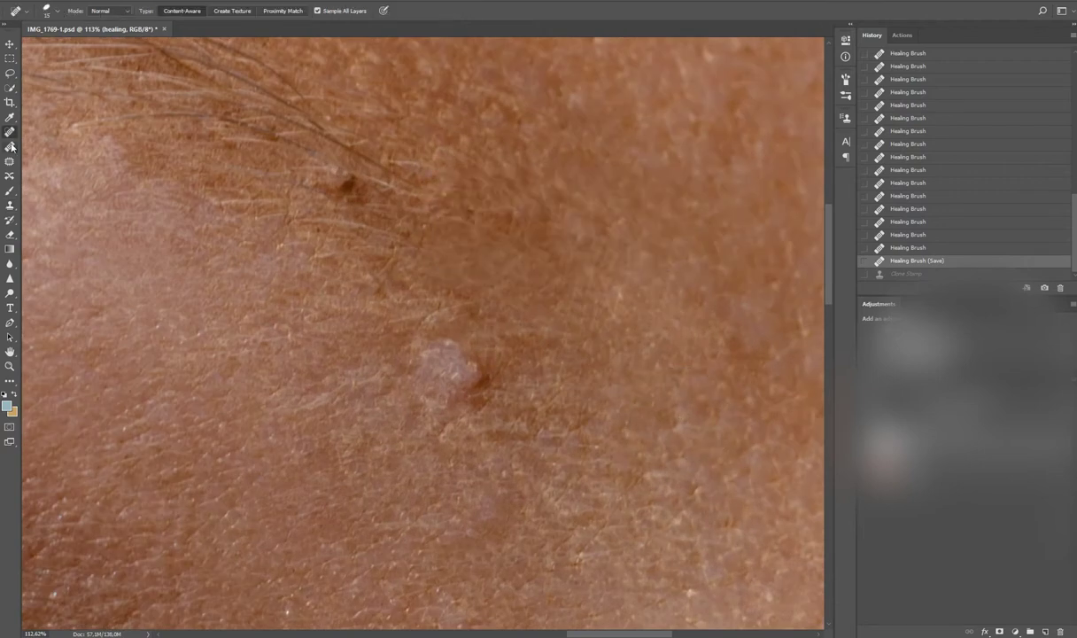
key("j")
left_click(422, 354)
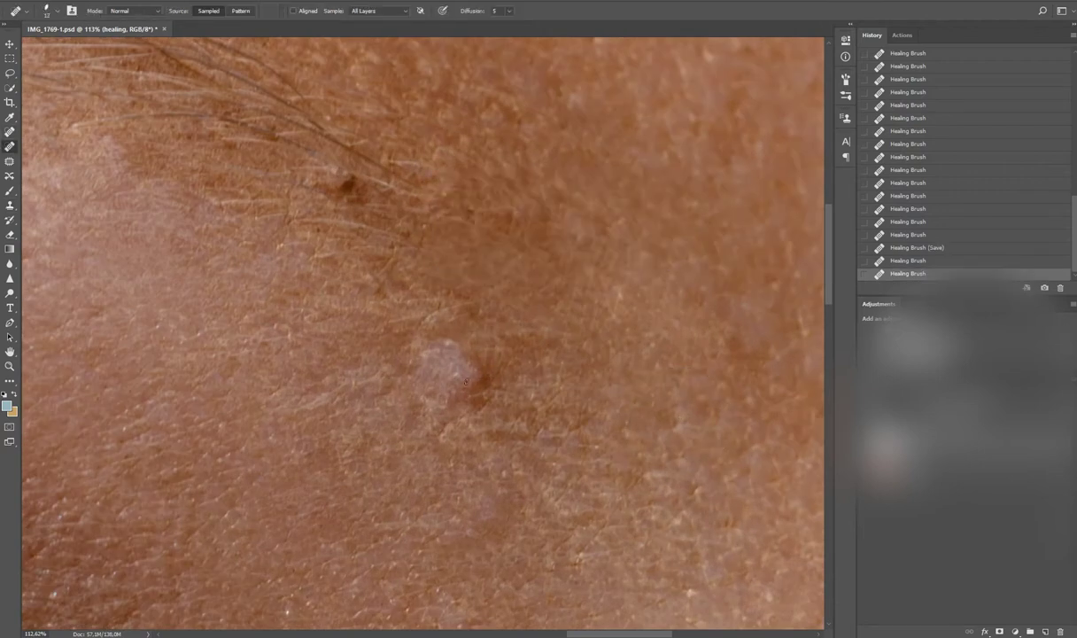
left_click(454, 383)
left_click(421, 342)
left_click(411, 379)
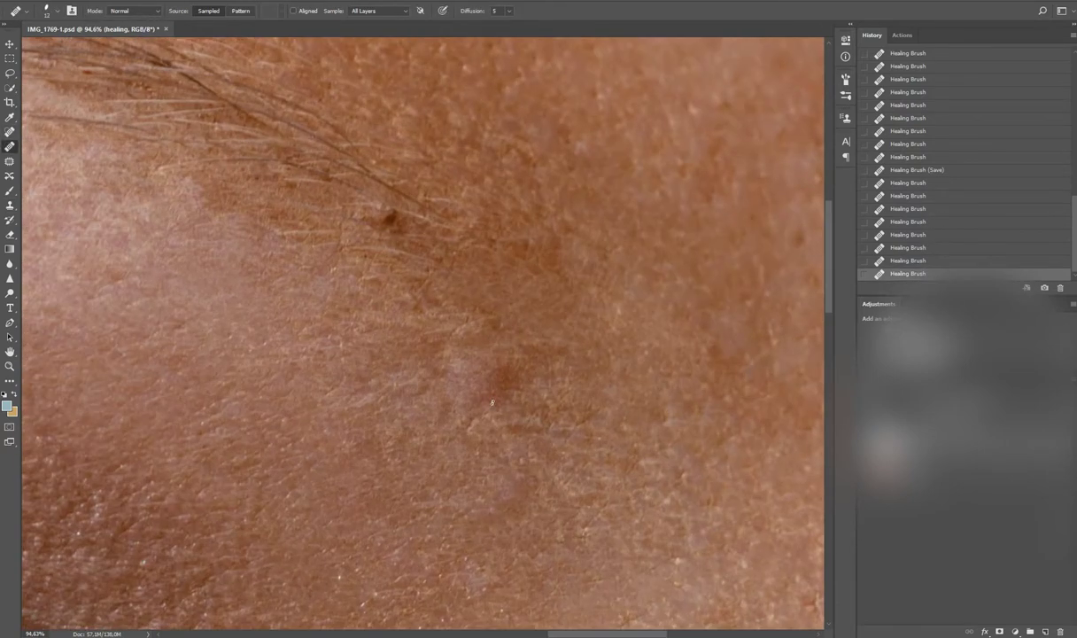
Step: Heal the dark mole and the fine hairs around it just below the tip of the brow's tail
scroll(541, 381, "down", 3)
scroll(503, 381, "up", 3)
key("ctrl+z")
key("ctrl+shift+z")
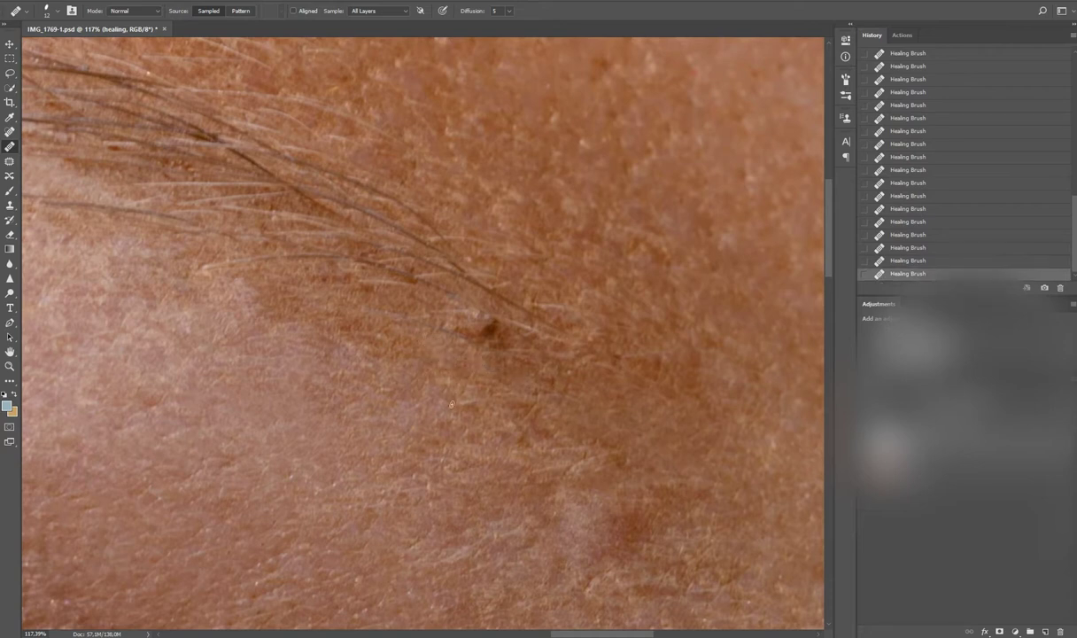
scroll(427, 352, "down", 1)
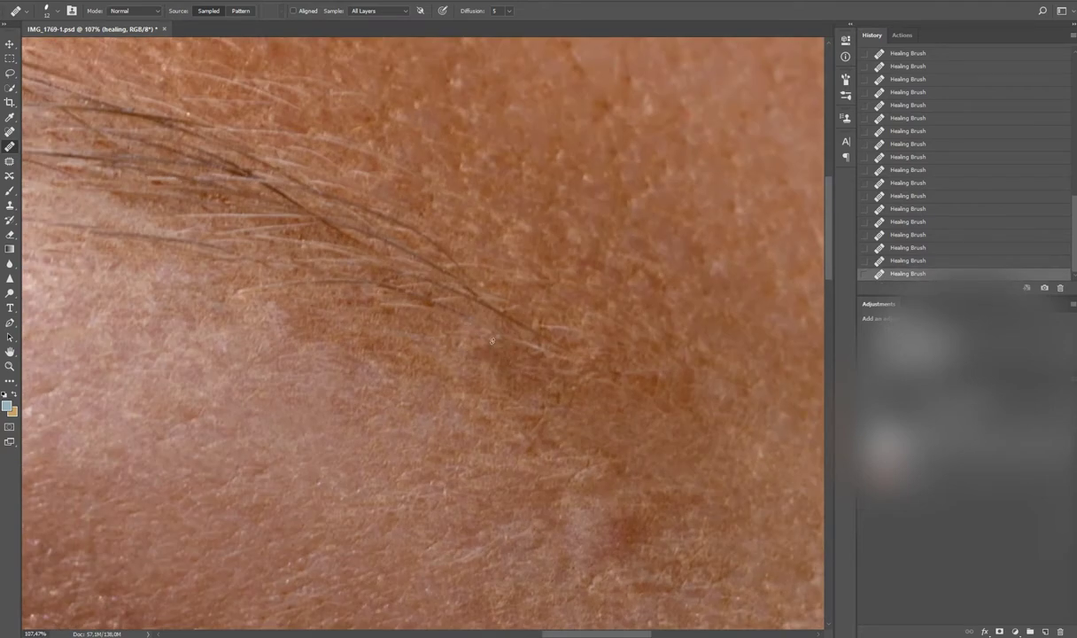
scroll(543, 422, "down", 5)
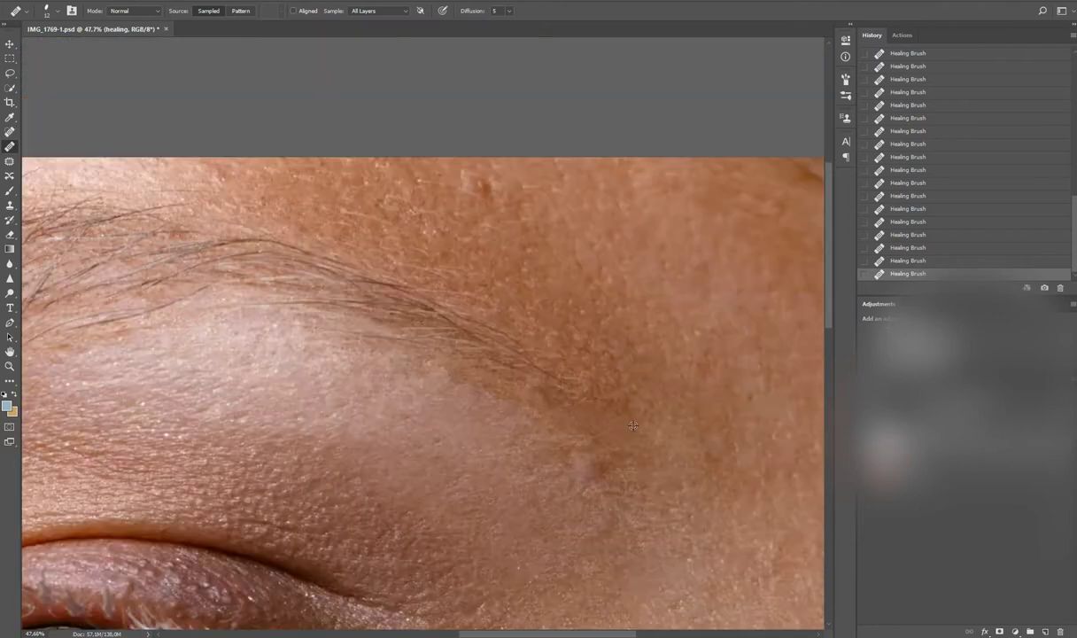
Step: Switch to the Clone Stamp and clone over the bright specks and uneven skin on the temple beyond the brow's tail
scroll(549, 394, "up", 6)
key("s")
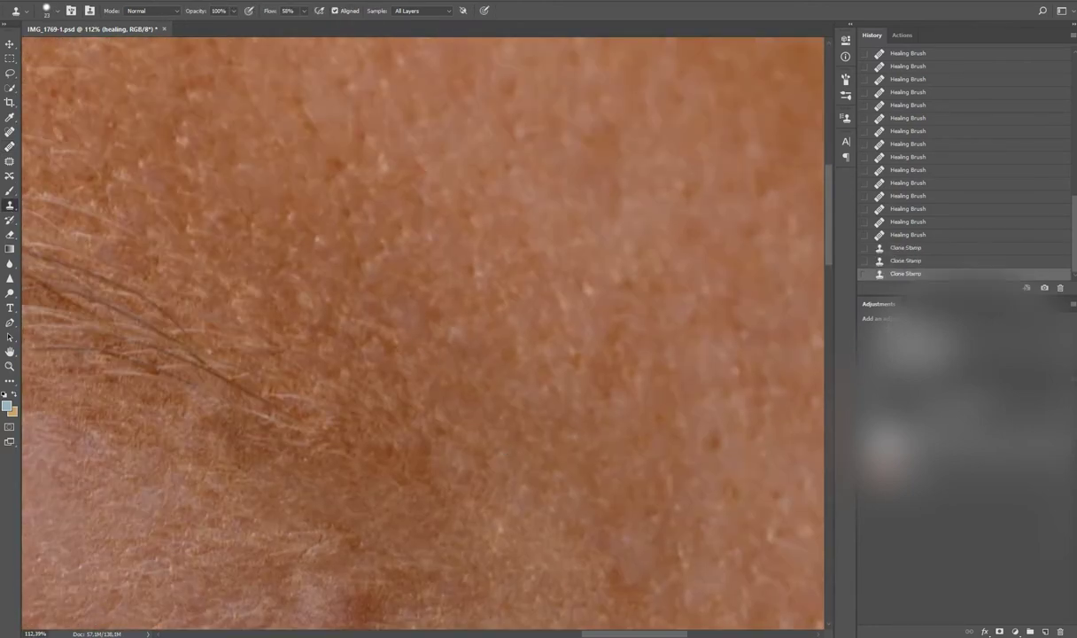
scroll(524, 392, "down", 2)
scroll(525, 392, "down", 5)
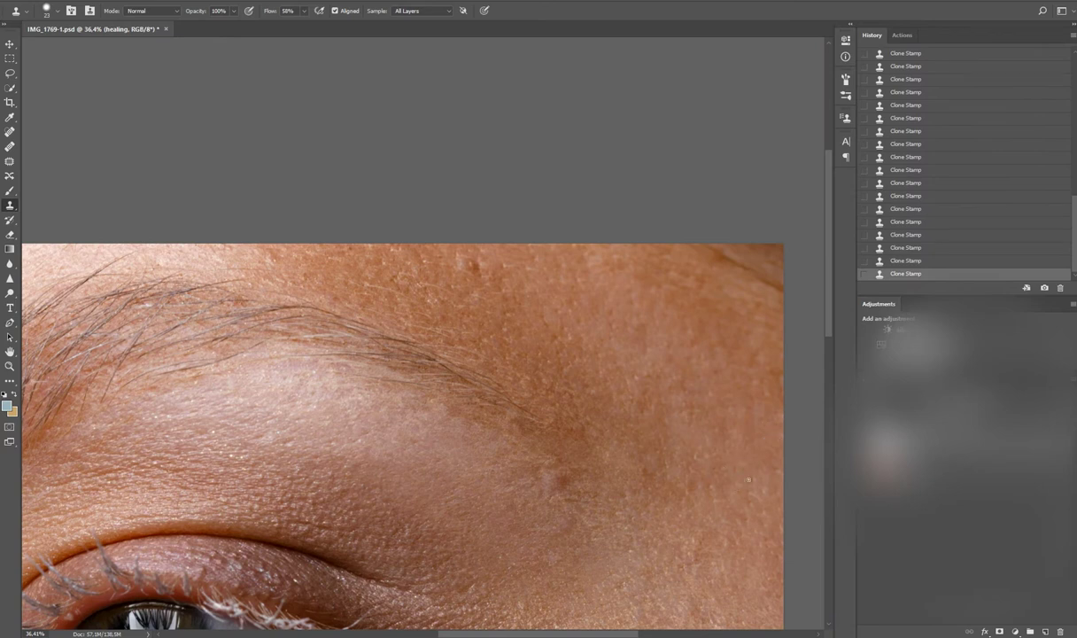
Step: Adjust the Clone Stamp brush size and clone out the spots and bumps on the outer cheek below the eye corner
scroll(755, 494, "down", 3)
scroll(756, 494, "right", 2)
key("bracketright")
key("bracketright")
key("bracketright")
scroll(478, 458, "down", 3)
key("bracketleft")
key("bracketleft")
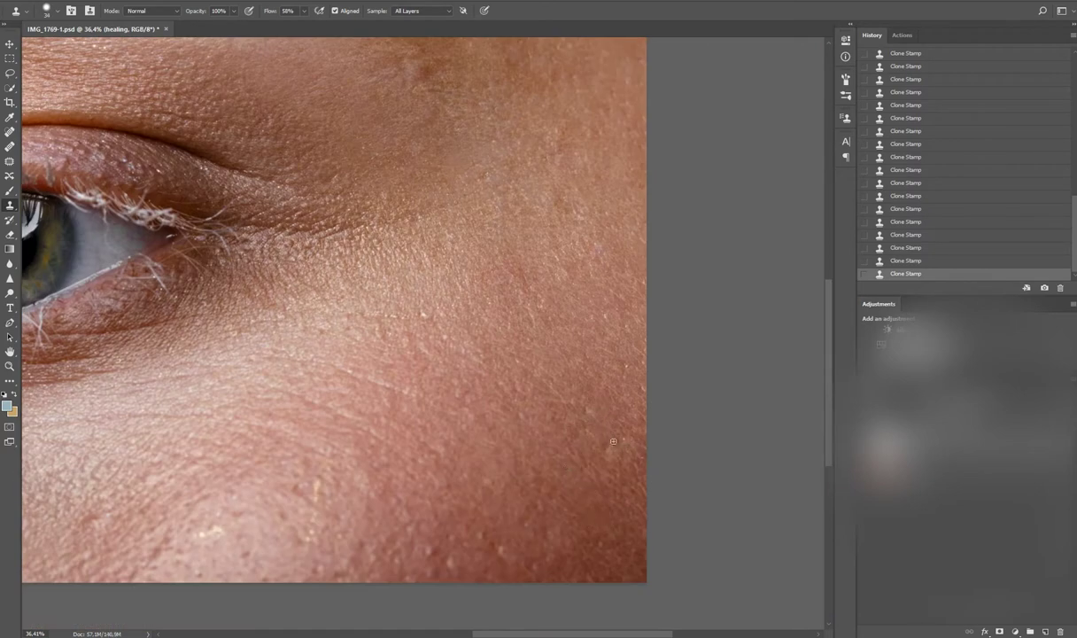
Step: Enlarge the Clone Stamp brush to about 55 px and clone over the yellowish shiny flecks on the cheek highlight
scroll(395, 513, "up", 3)
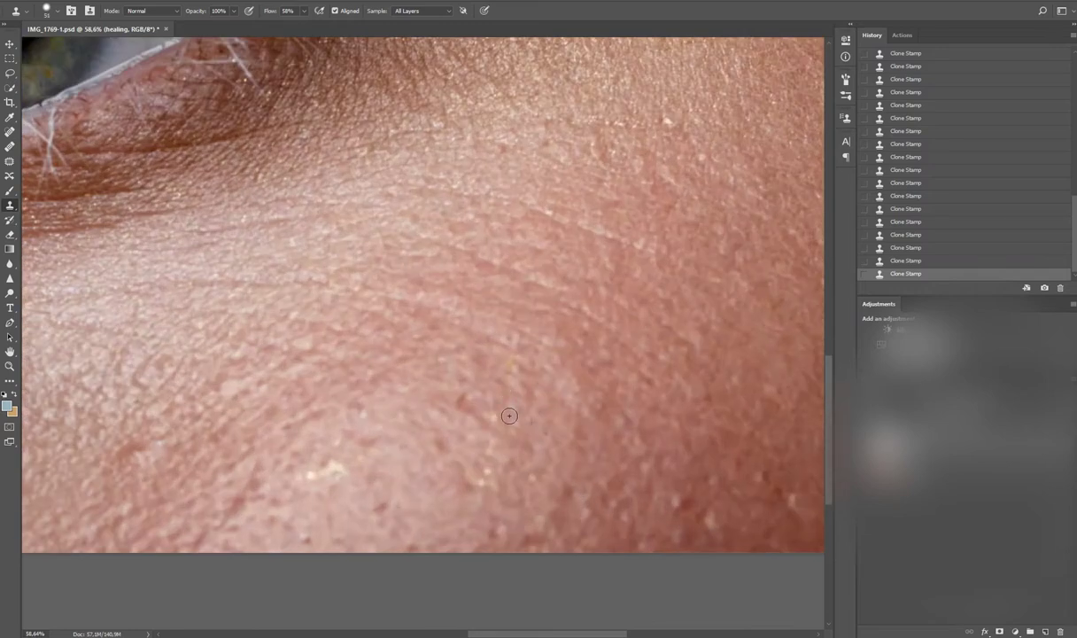
key("bracketright")
key("bracketright")
scroll(440, 403, "down", 4)
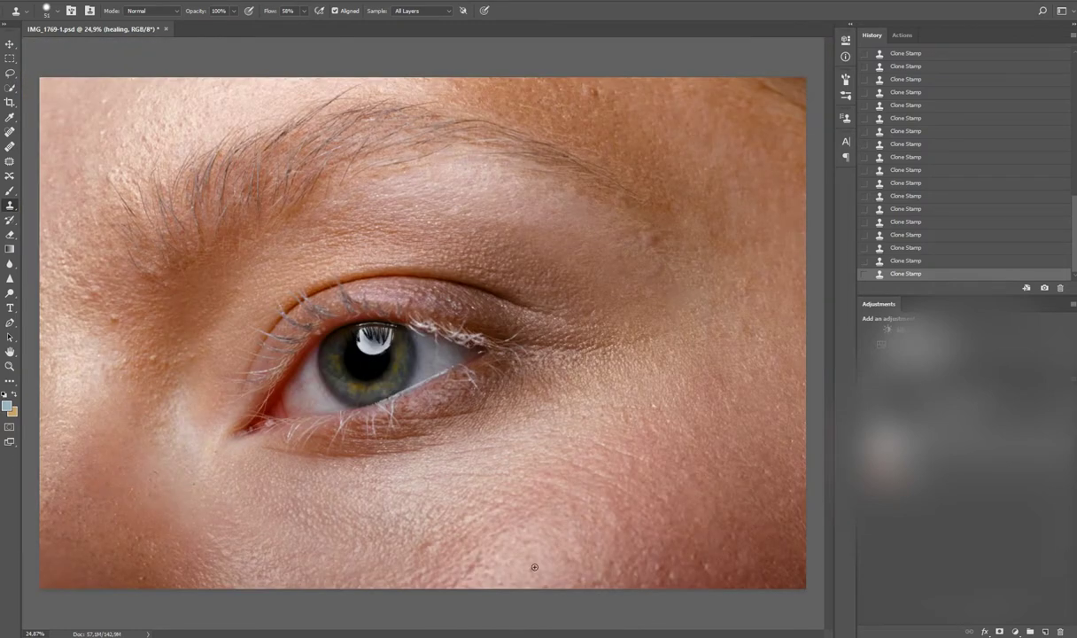
Step: Reduce the Clone Stamp brush and clone out the remaining small specks along the image's lower cheek area
scroll(514, 503, "down", 1)
scroll(623, 288, "up", 4)
key("bracketleft")
key("bracketleft")
scroll(632, 322, "down", 5)
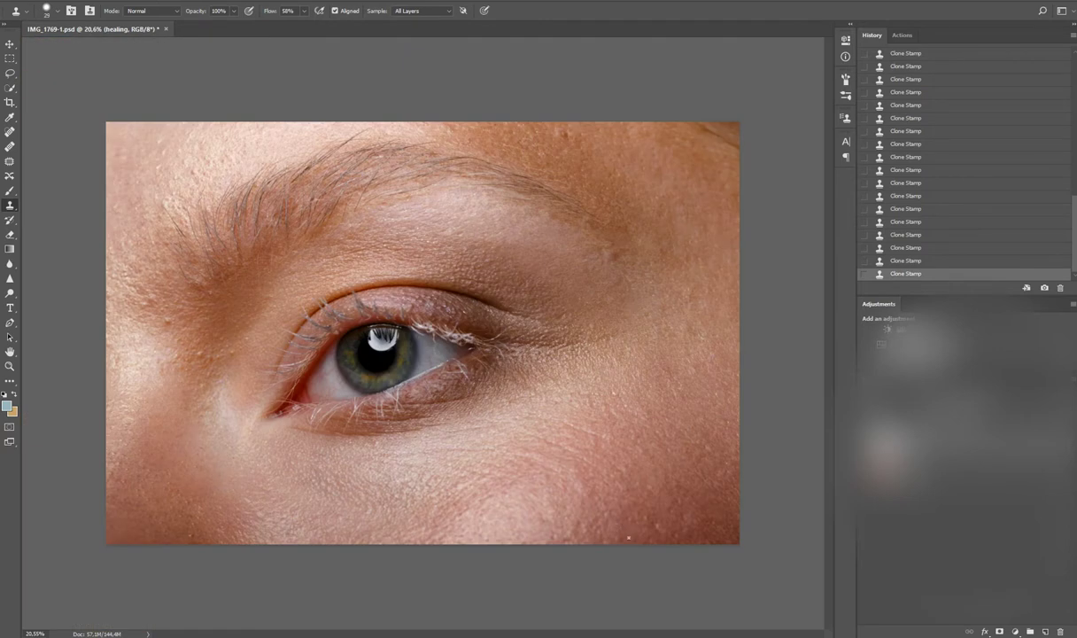
Step: Clone out the short stray hairs beneath the inner end of the brow, above the inner eye socket
scroll(167, 262, "up", 4)
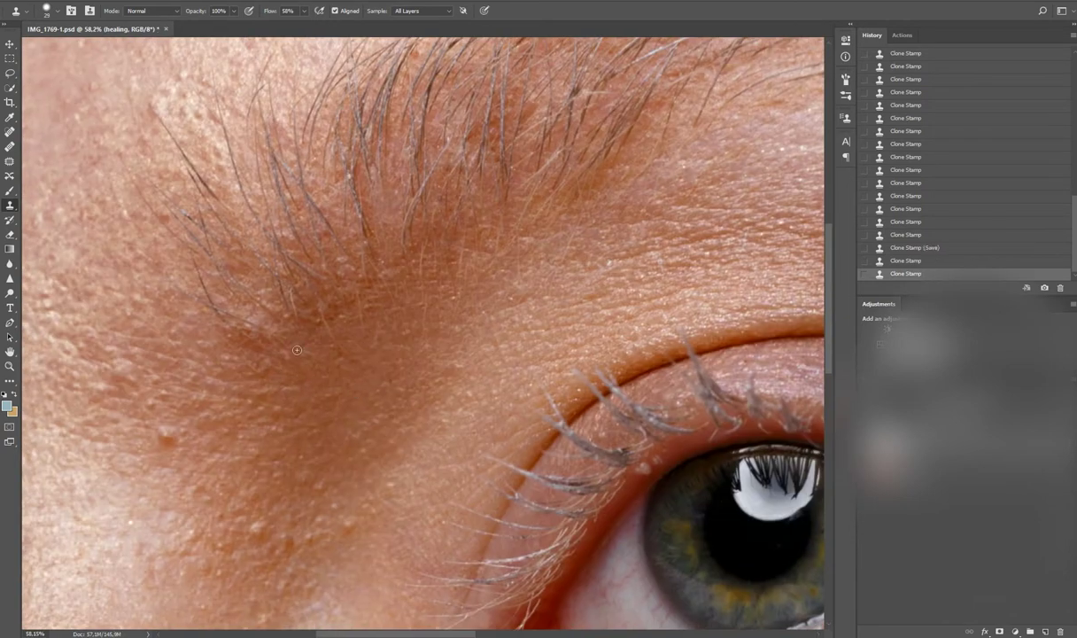
left_click(327, 305)
left_click(311, 305)
left_click(376, 349)
scroll(418, 316, "up", 2)
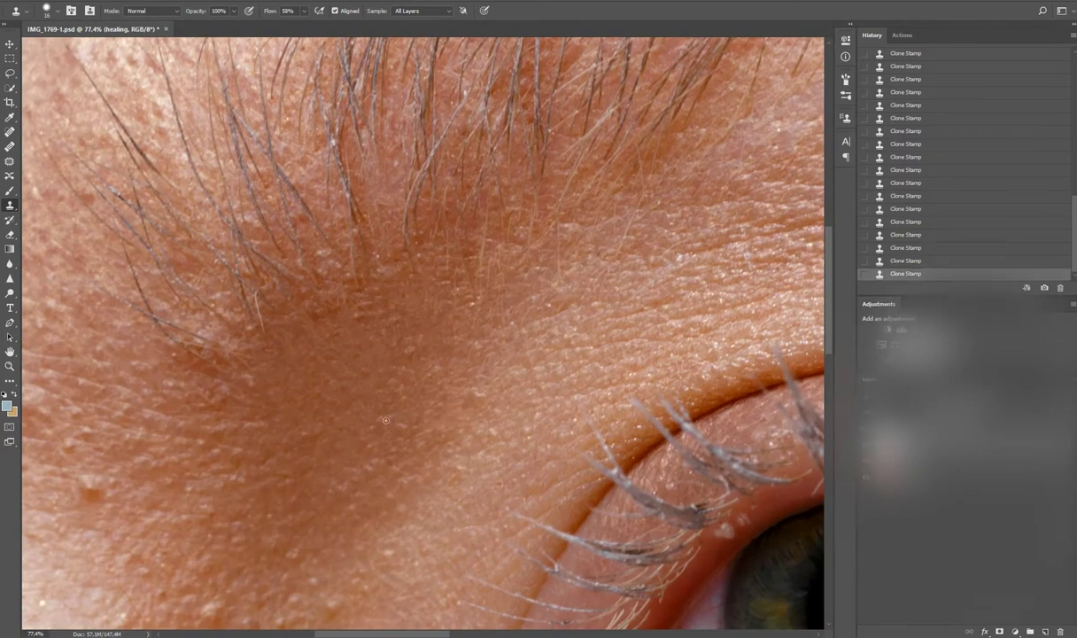
scroll(361, 318, "down", 2)
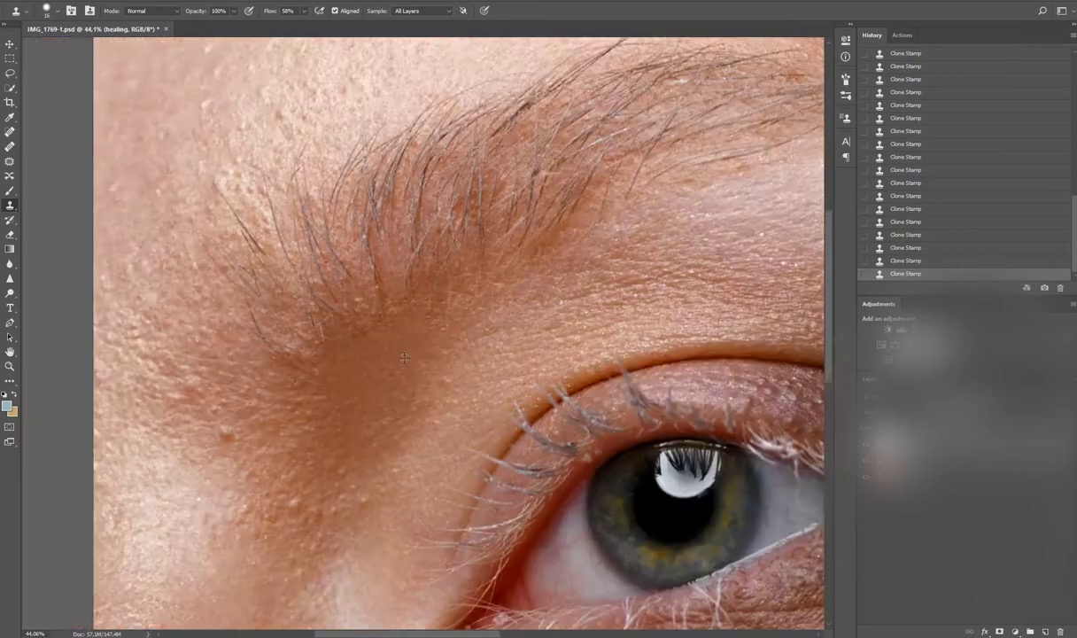
scroll(467, 290, "up", 3)
scroll(383, 314, "down", 1)
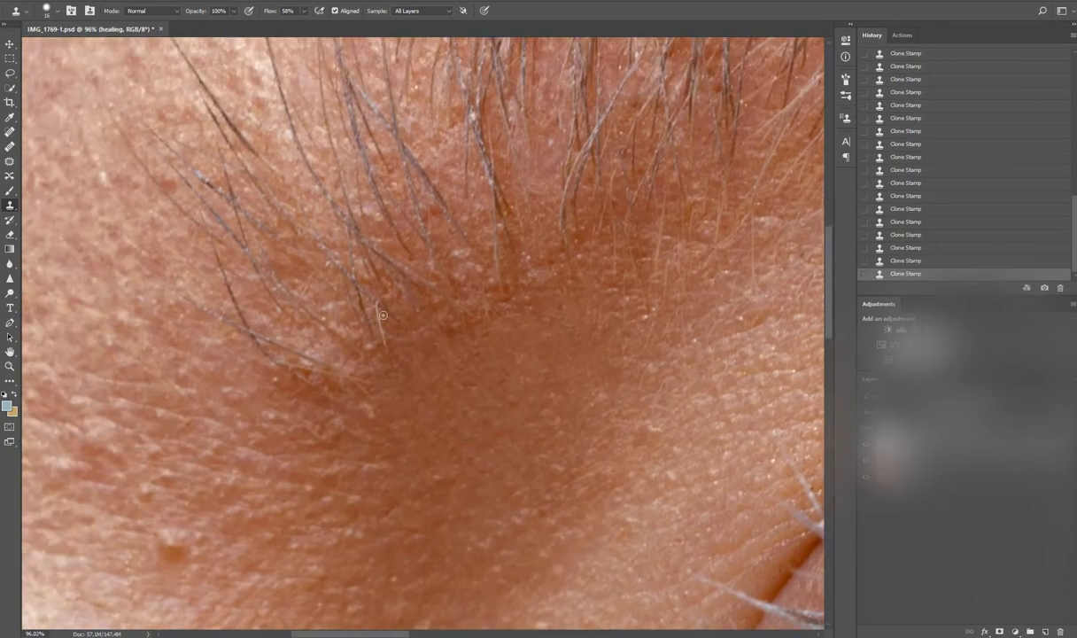
Step: Heal the leftover hair ends at the lower edge of the inner brow with a 12 px Healing Brush
key("j")
left_click(314, 356)
left_click(326, 406)
scroll(326, 407, "down", 6)
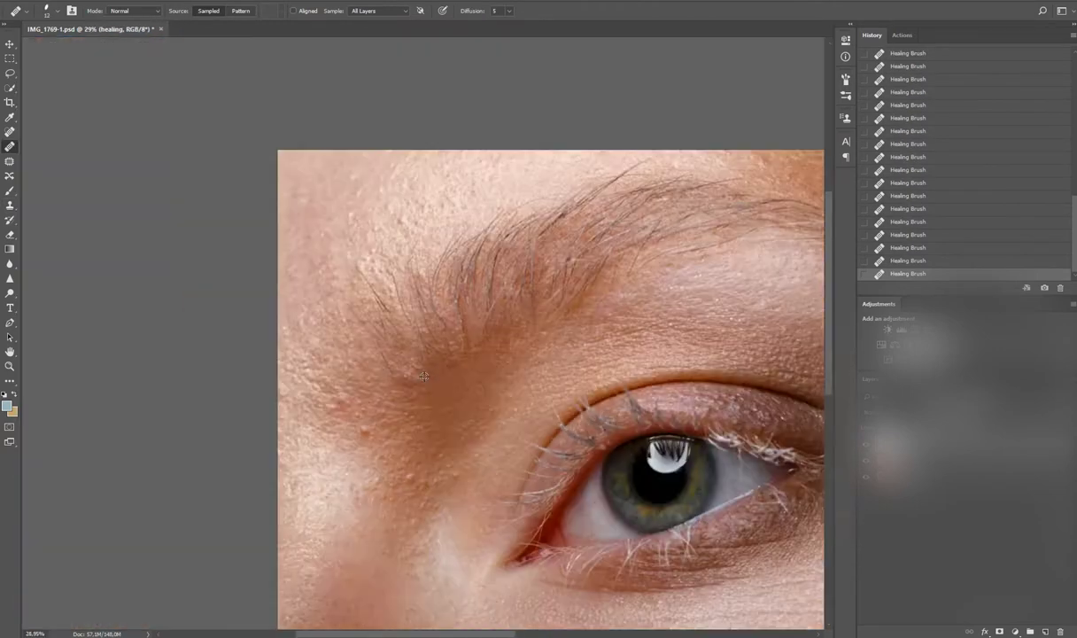
Step: Heal the bright flecks on the cheek beyond the outer corner of the eye with the 12 px Healing Brush
scroll(593, 420, "up", 5)
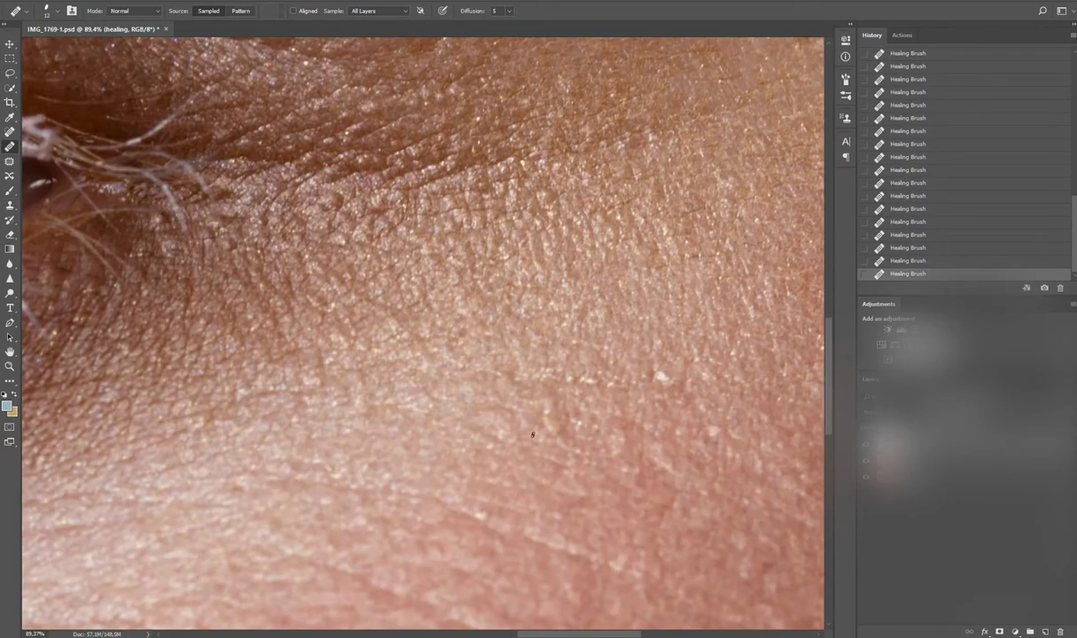
left_click_drag(594, 458, 455, 438)
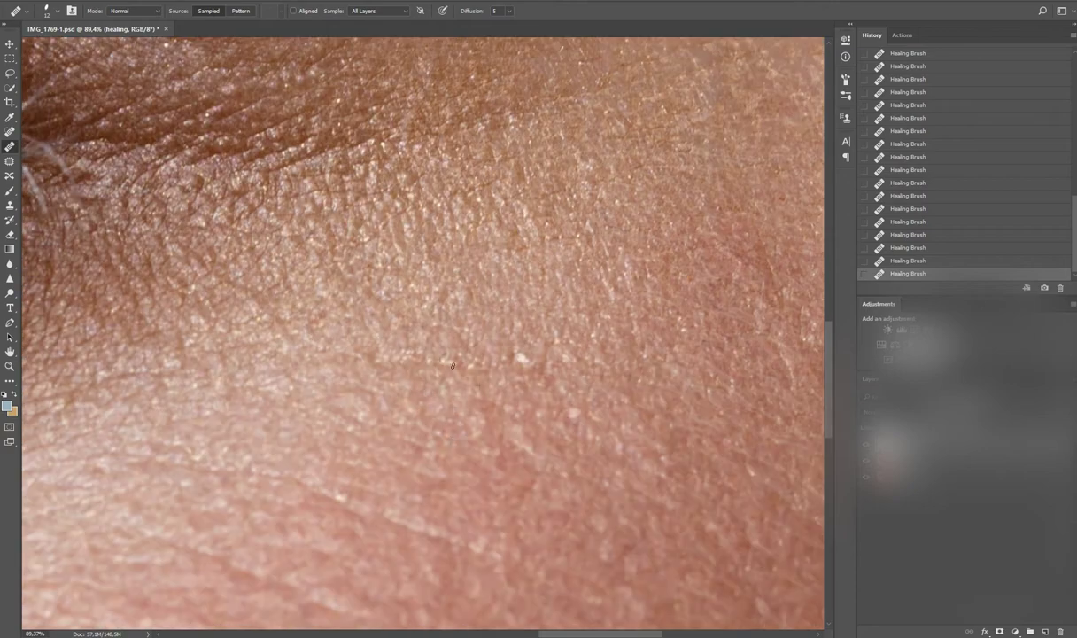
scroll(453, 365, "up", 1)
key("ctrl+0")
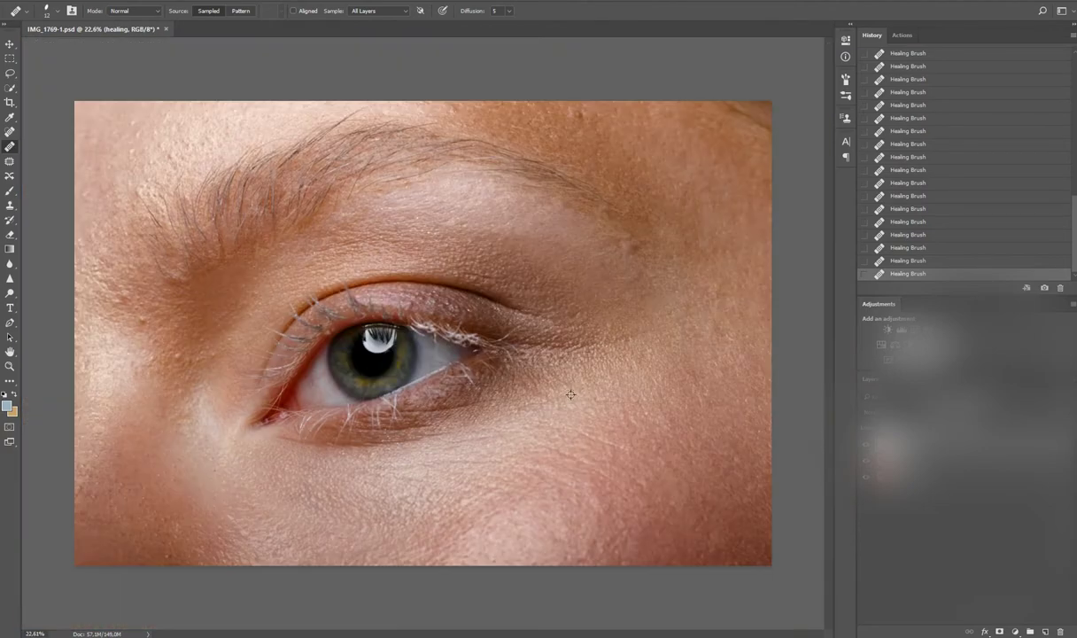
scroll(571, 395, "up", 5)
scroll(531, 373, "down", 3)
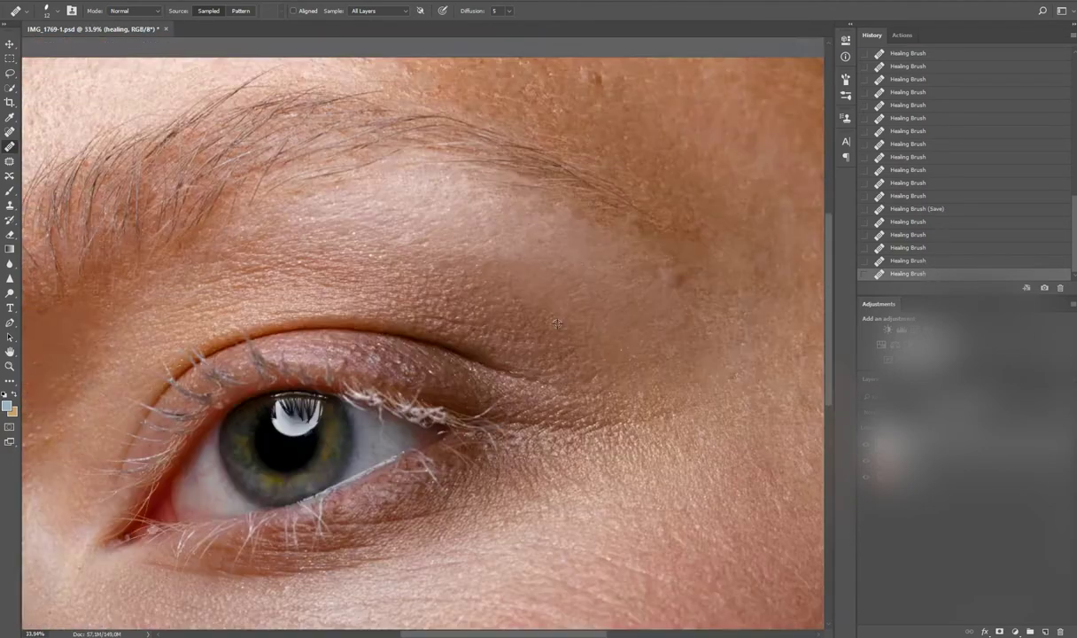
Step: Heal the small spots on the skin between the brow and the upper eyelid crease
scroll(460, 317, "up", 3)
left_click(459, 317)
left_click(418, 297)
left_click(425, 302)
key("ctrl+0")
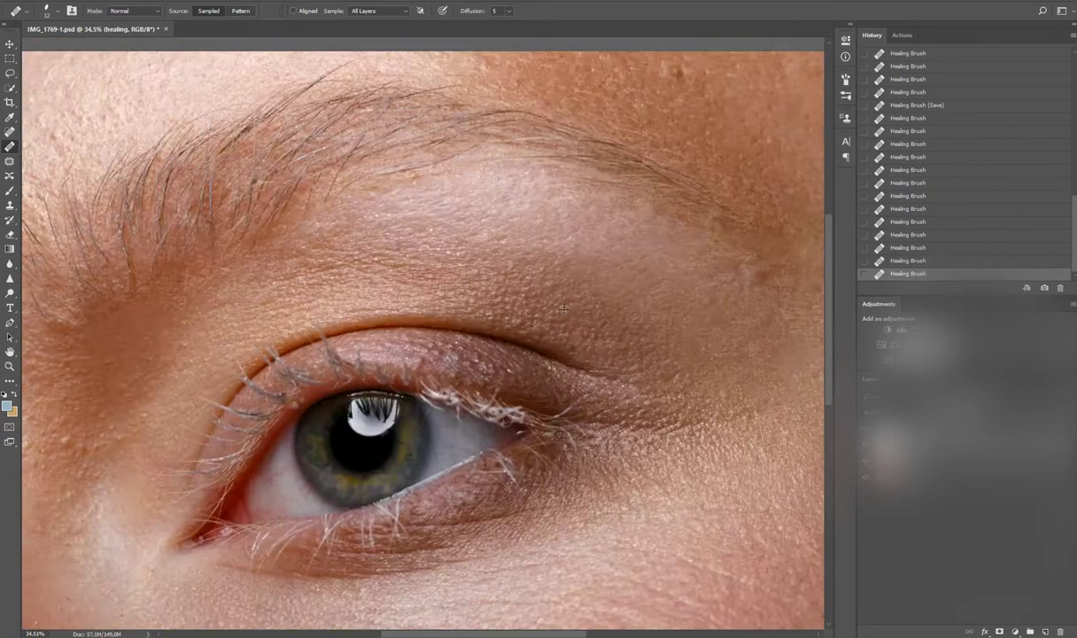
Step: Heal the specks and uneven texture on the skin around the outer half of the brow
scroll(531, 336, "up", 5)
left_click(461, 347)
left_click(461, 346)
left_click(461, 346)
scroll(439, 340, "down", 2)
left_click(455, 358)
left_click(449, 373)
left_click(421, 401)
left_click(456, 360)
left_click(491, 320)
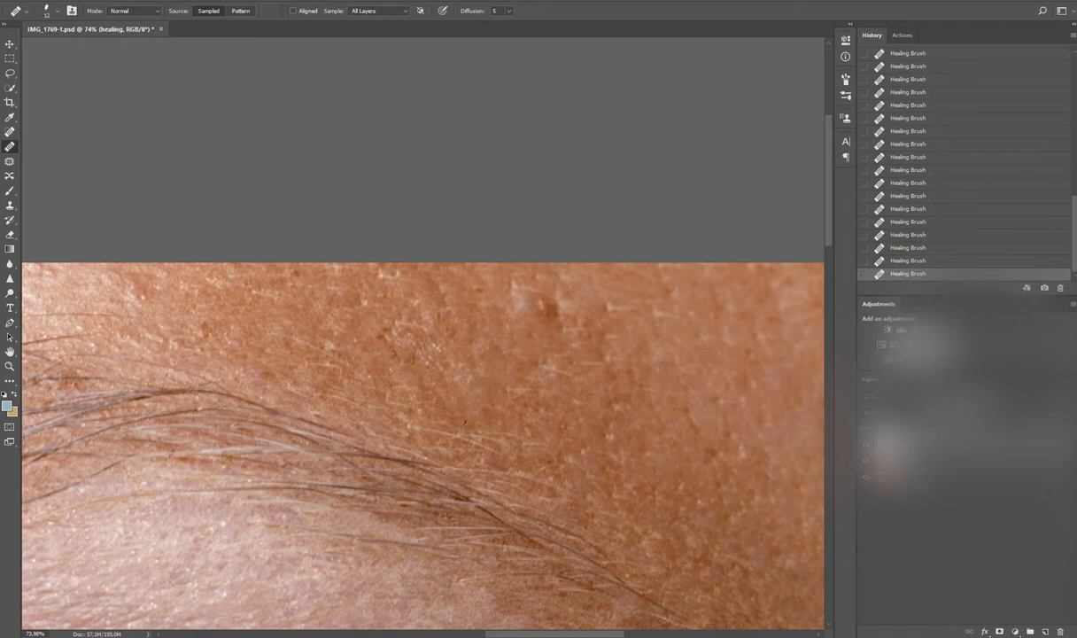
Step: Heal the light specks on the forehead skin beyond the brow's tail, towards the image's upper outer corner
scroll(481, 427, "down", 2)
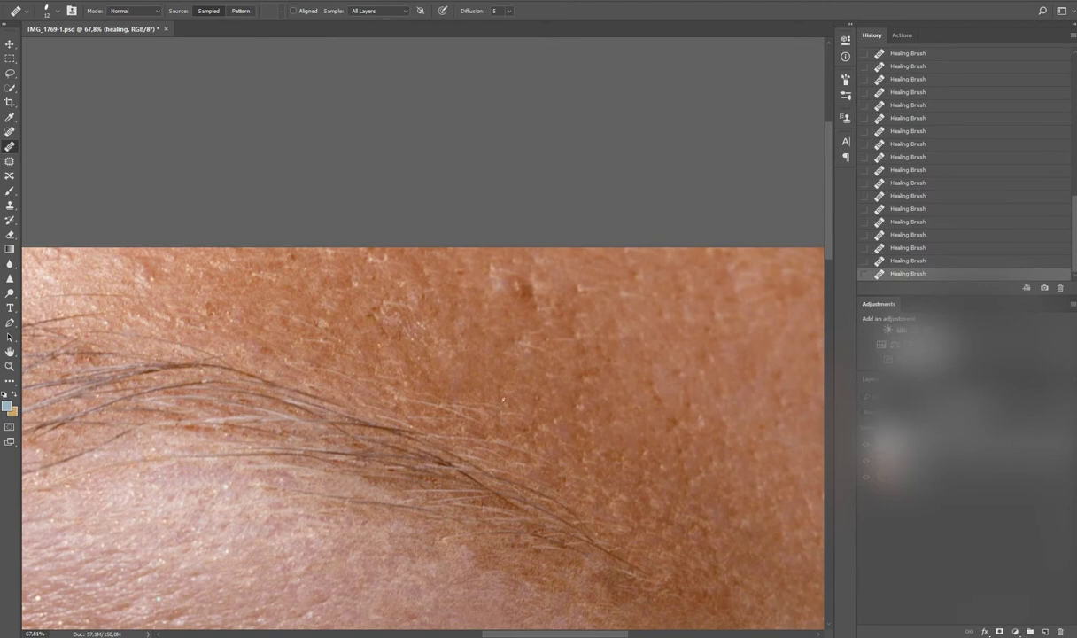
scroll(499, 388, "down", 3)
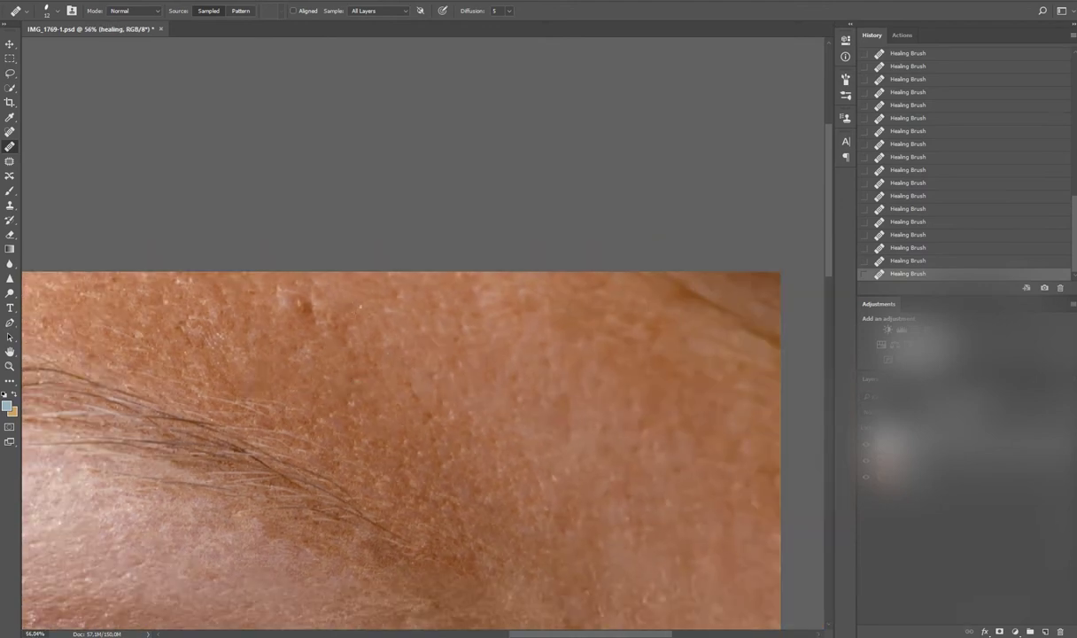
scroll(532, 407, "up", 1)
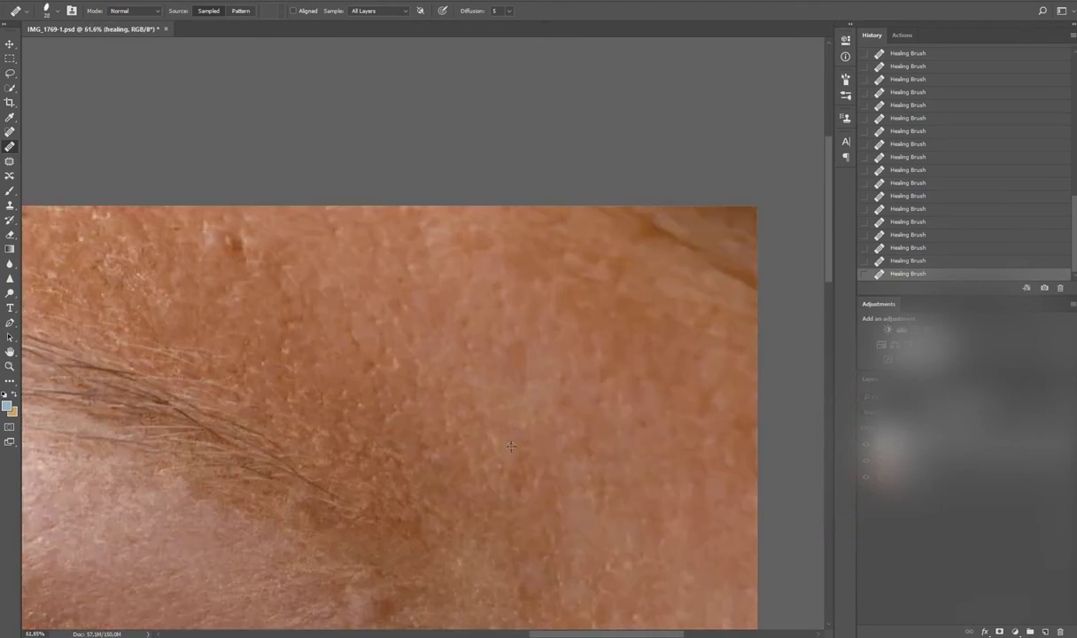
scroll(500, 478, "down", 1)
scroll(553, 436, "up", 1)
scroll(603, 497, "up", 2)
Step: Undo and reapply the last heal above the brow's arch, and heal the small flecks around it with a 10 px brush
key("ctrl+z")
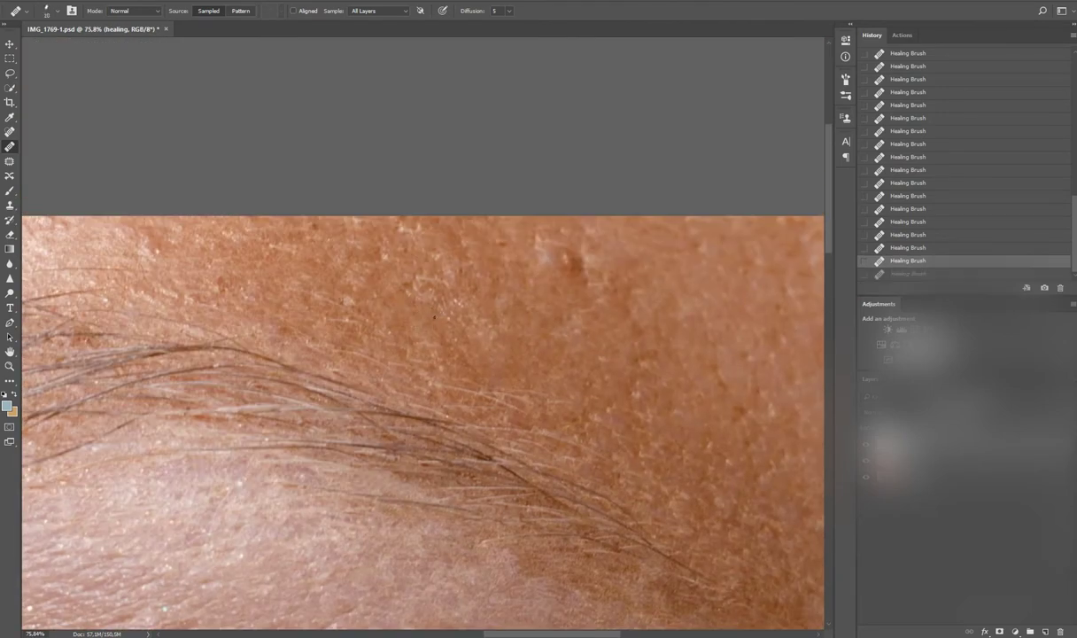
key("ctrl+shift+z")
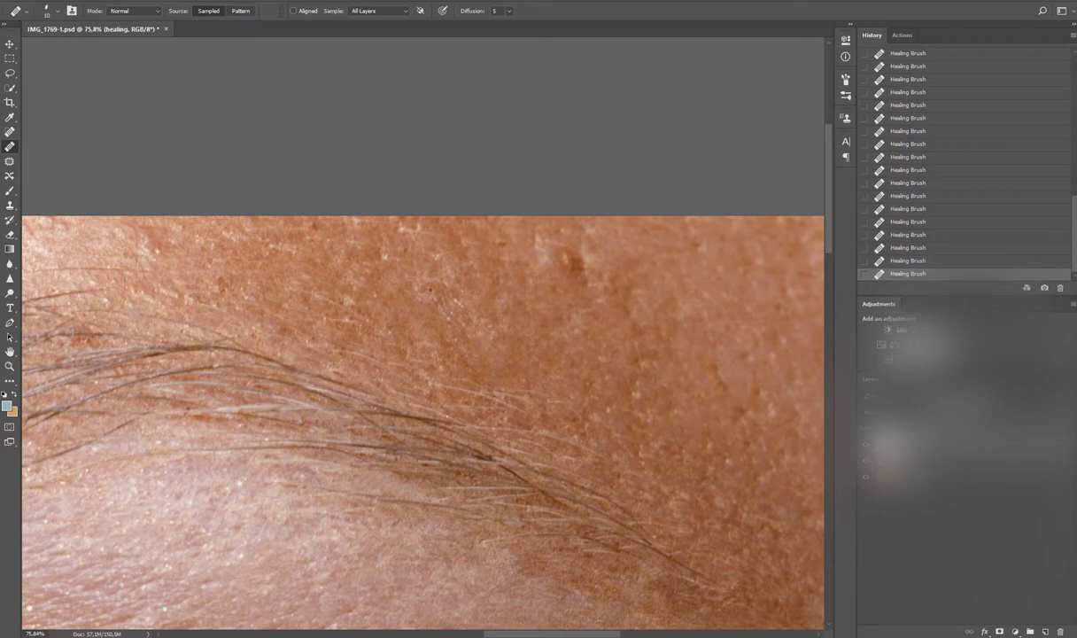
scroll(539, 245, "up", 1)
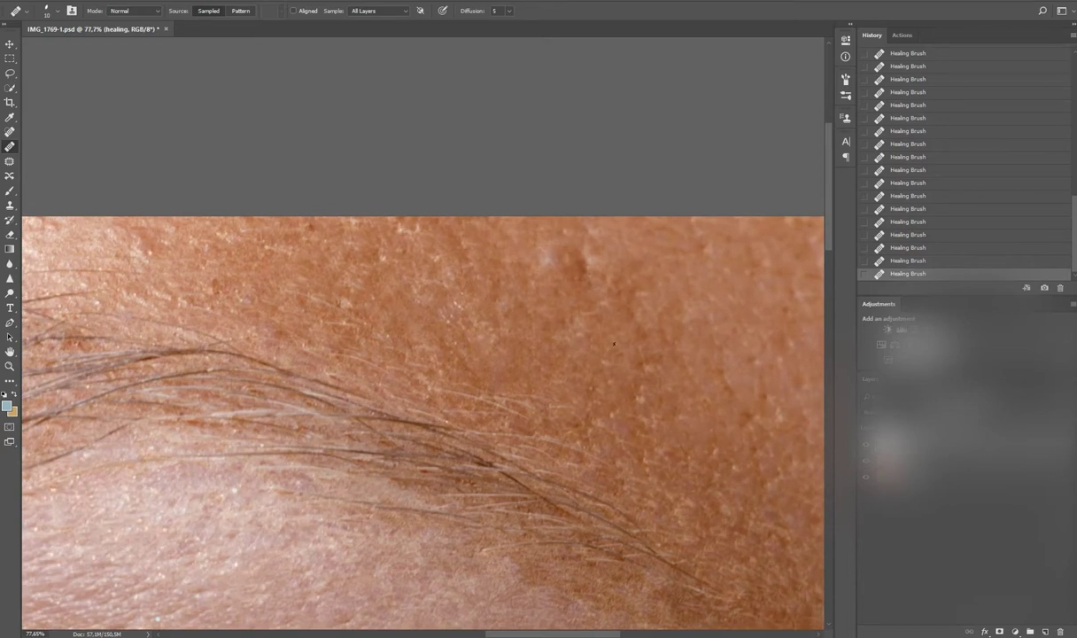
scroll(613, 344, "down", 5)
scroll(525, 276, "up", 5)
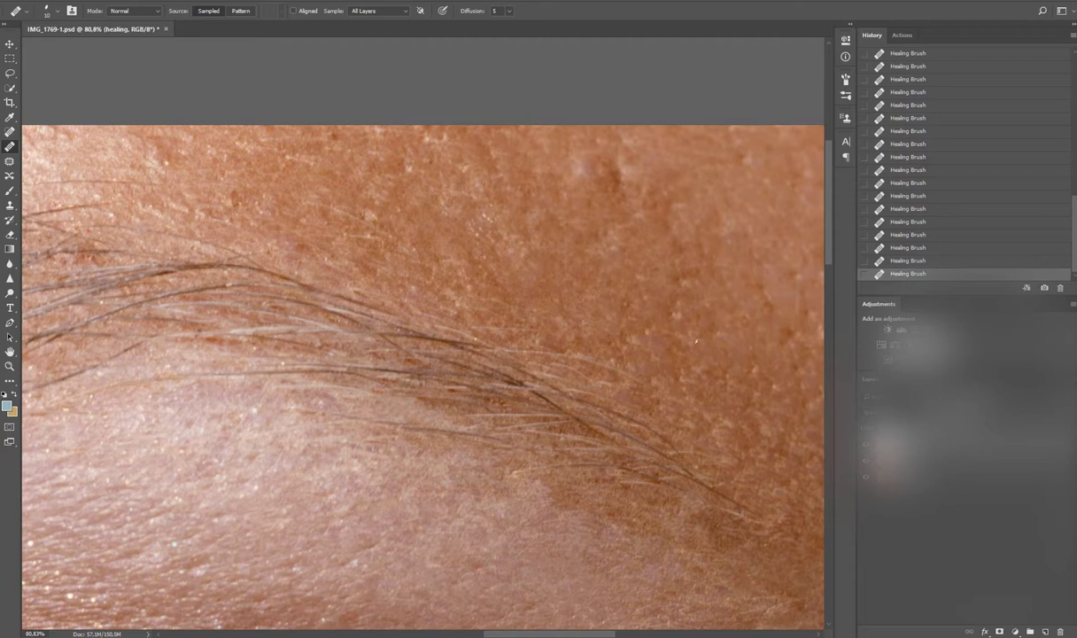
Step: Heal the reddish-brown spots on the forehead above the brow's arch with the 10 px Healing Brush
scroll(451, 271, "up", 2)
scroll(451, 271, "left", 3)
scroll(453, 280, "up", 4)
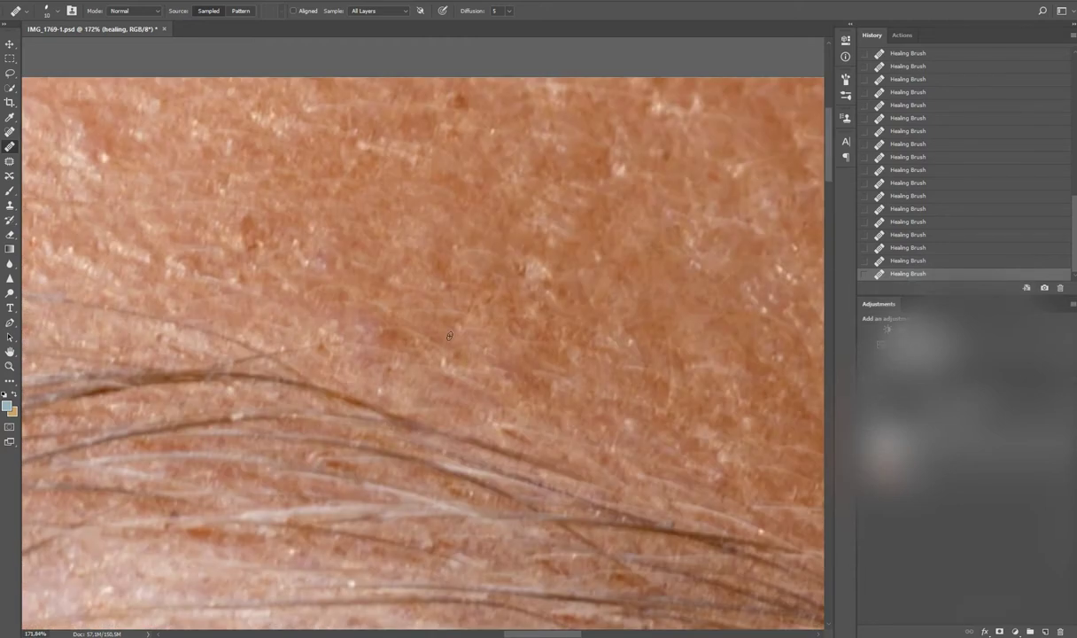
scroll(417, 358, "down", 3)
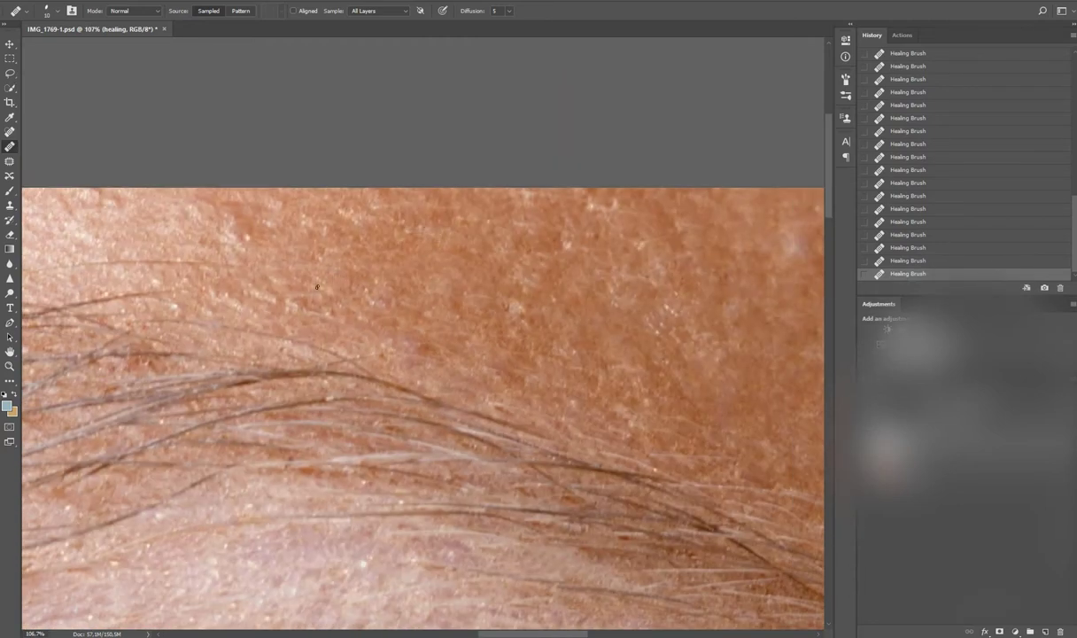
Step: Heal the pale fleck clusters and fine hairs above the brow's outer half, and save the document
scroll(403, 380, "up", 1)
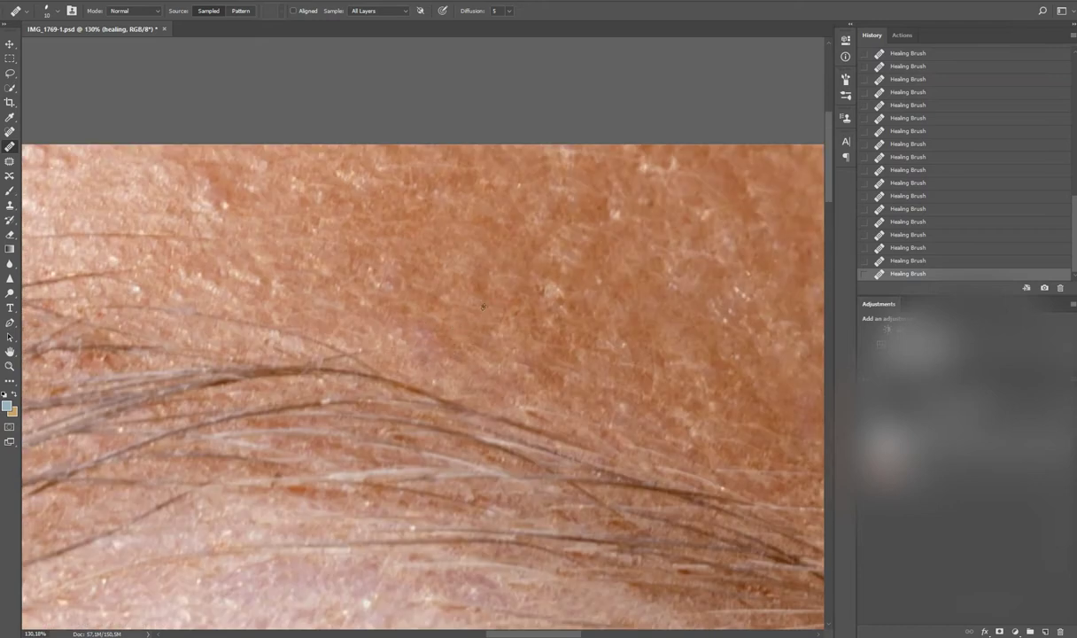
scroll(483, 307, "up", 3)
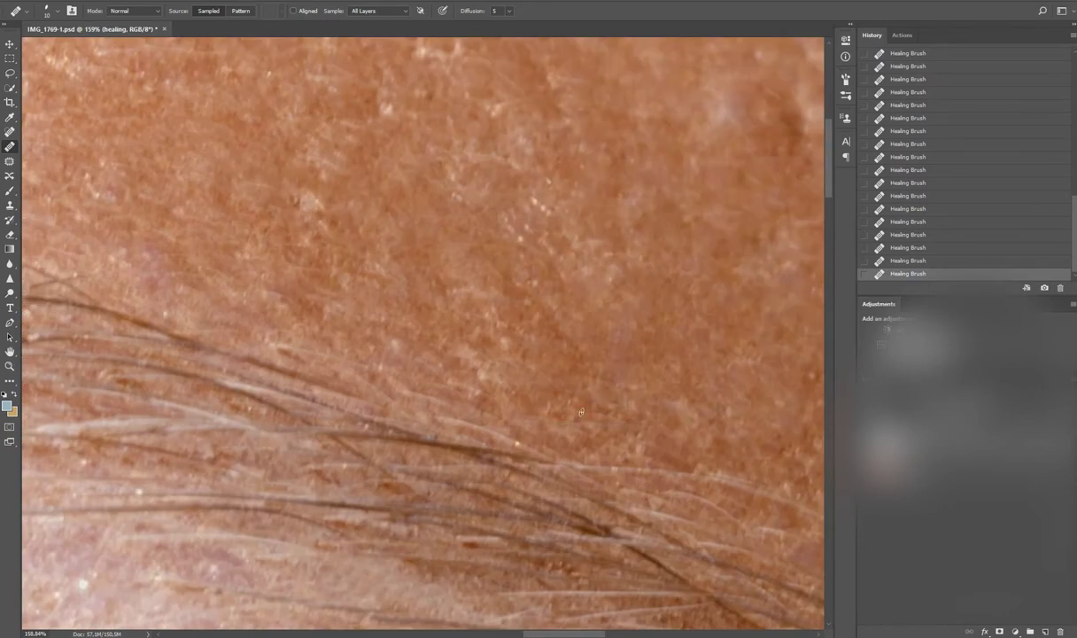
scroll(581, 412, "down", 2)
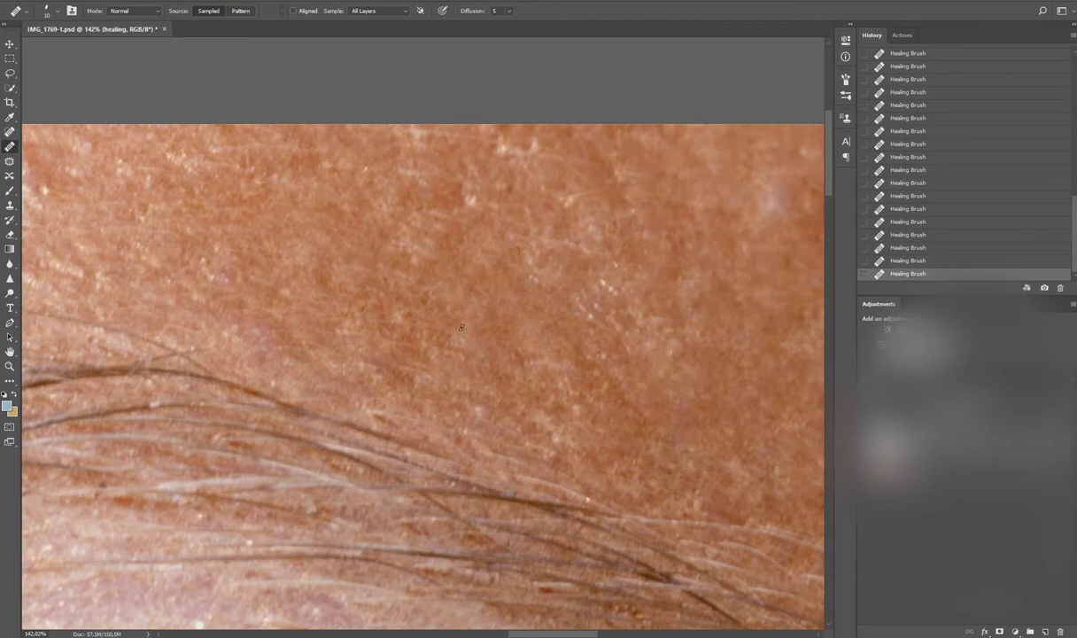
scroll(461, 328, "down", 8)
key("ctrl+s")
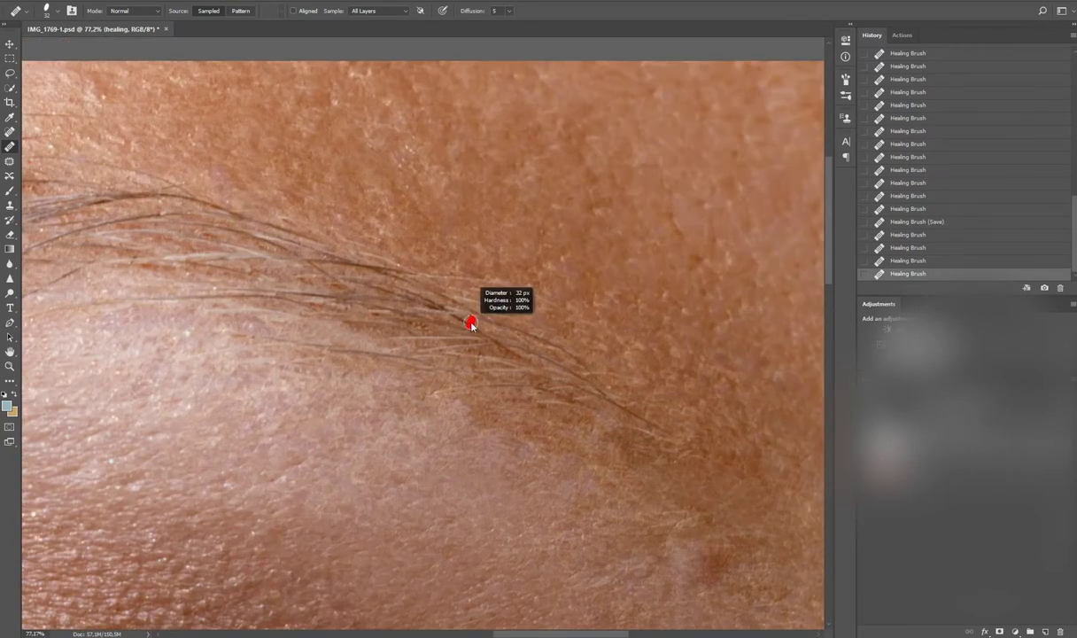
Step: Enlarge the Healing Brush to 22 px and heal the blemishes on the temple and outer cheek
scroll(583, 329, "down", 3)
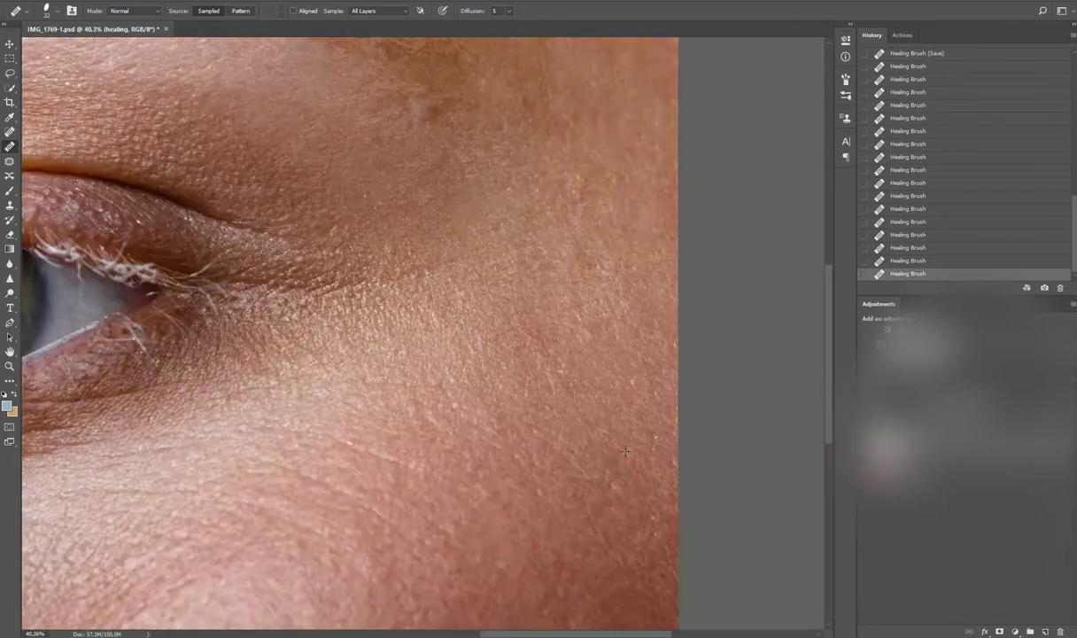
scroll(625, 452, "up", 3)
left_click(633, 364)
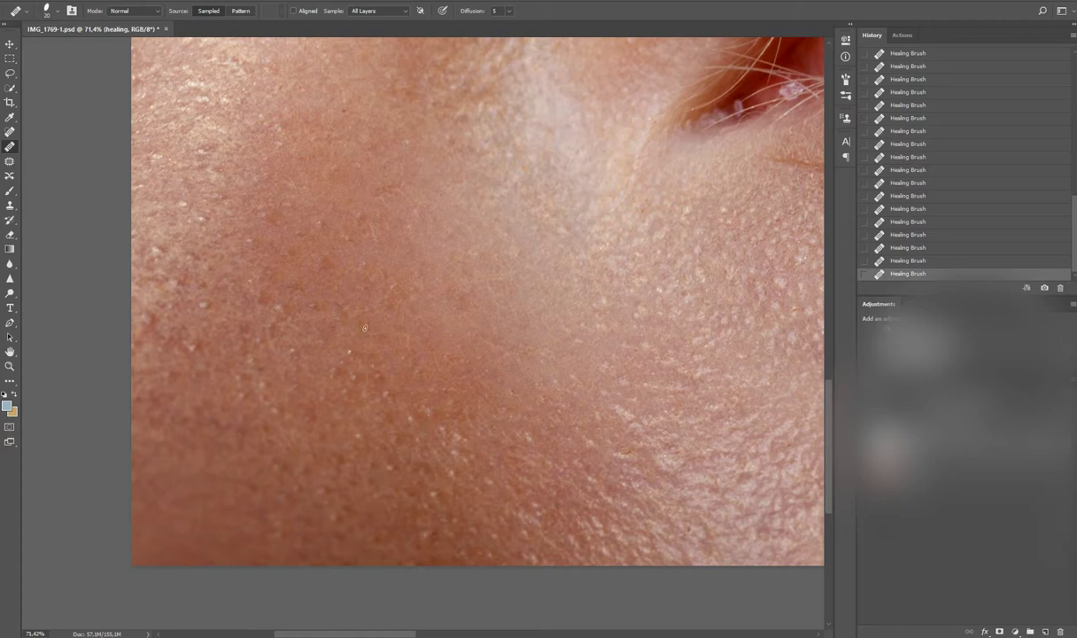
Step: Heal the light flecks and dark pores on the side of the nose near the lower image edge with a 20 px brush
scroll(295, 377, "up", 2)
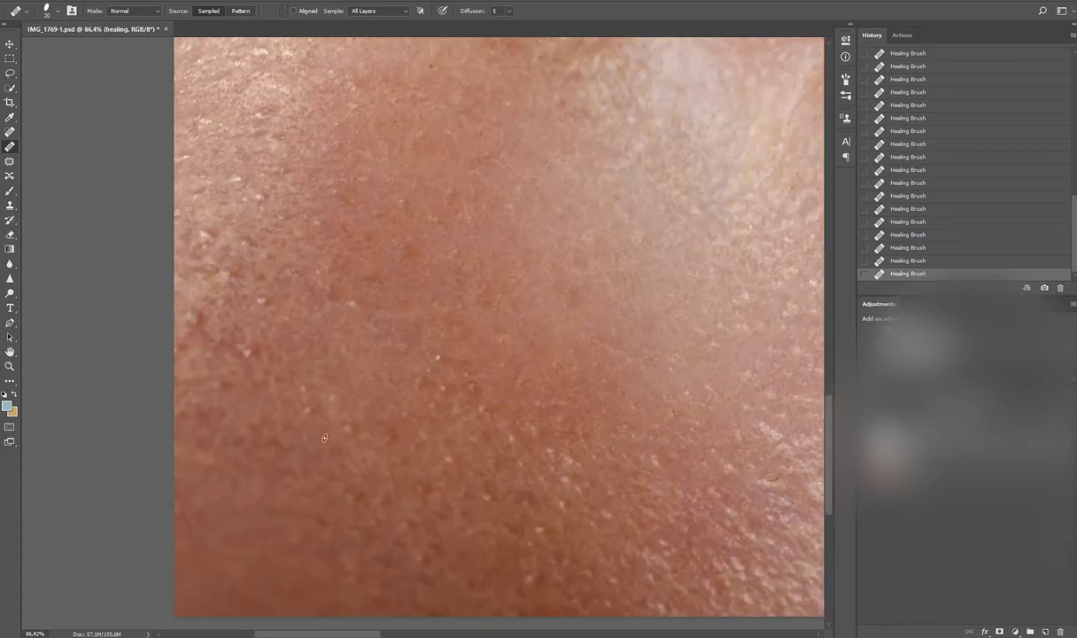
scroll(351, 422, "up", 1)
scroll(281, 317, "down", 2)
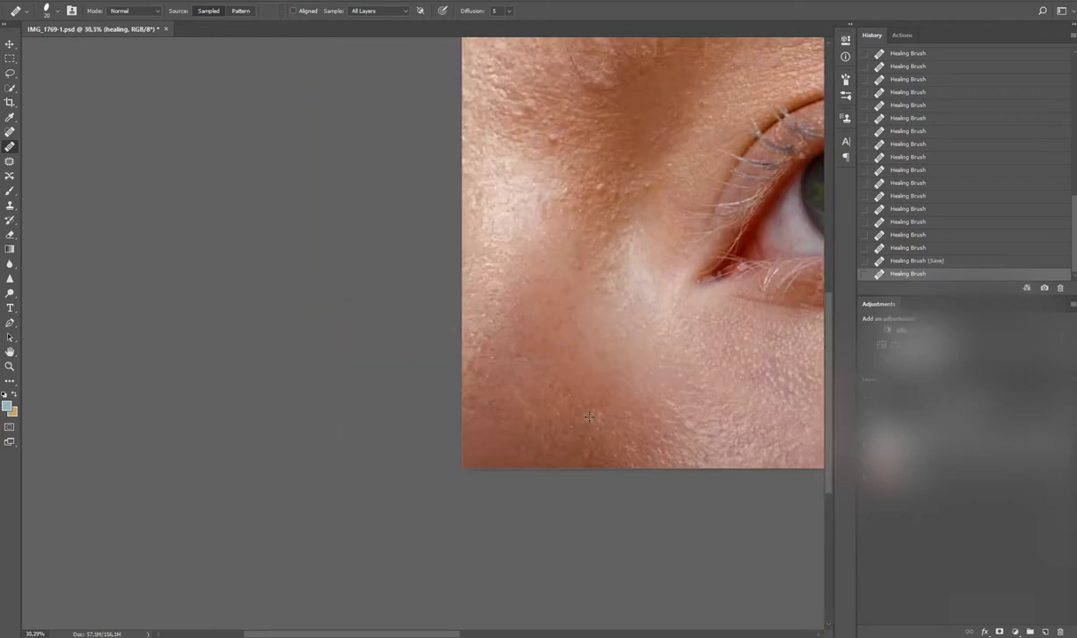
scroll(443, 369, "up", 2)
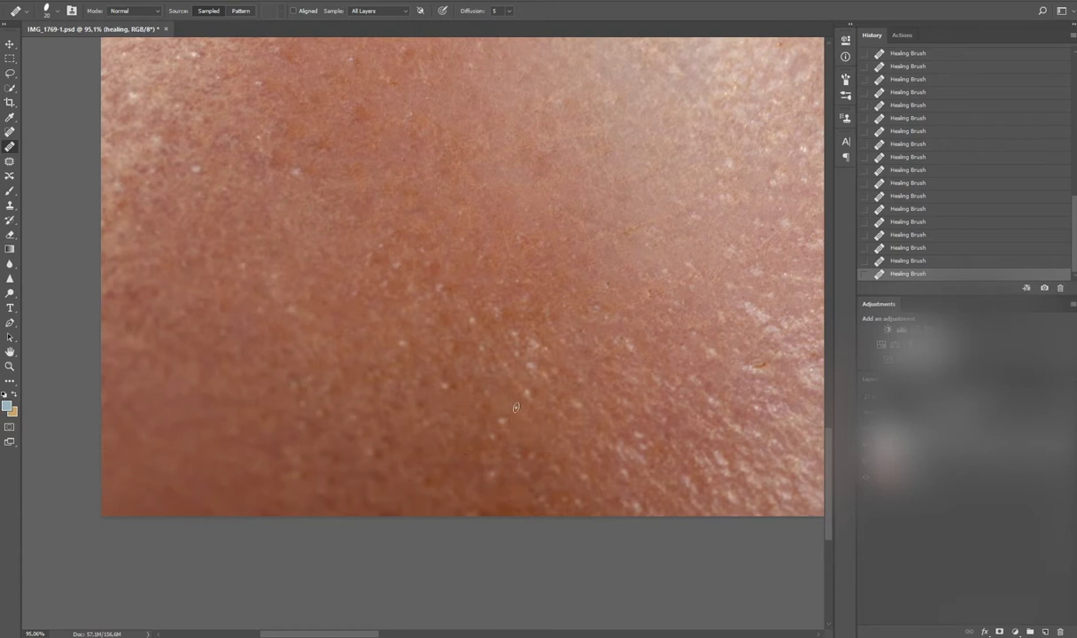
scroll(515, 407, "down", 4)
scroll(355, 419, "up", 3)
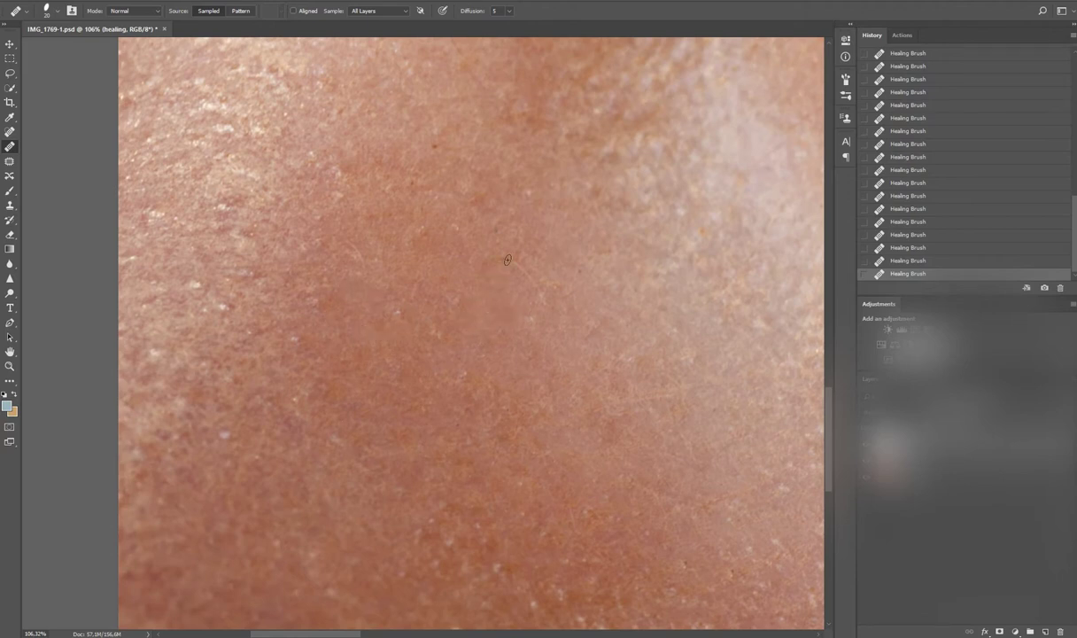
Step: Heal the small dark mole and remaining pale dots on the reddish side of the nose
scroll(289, 316, "down", 2)
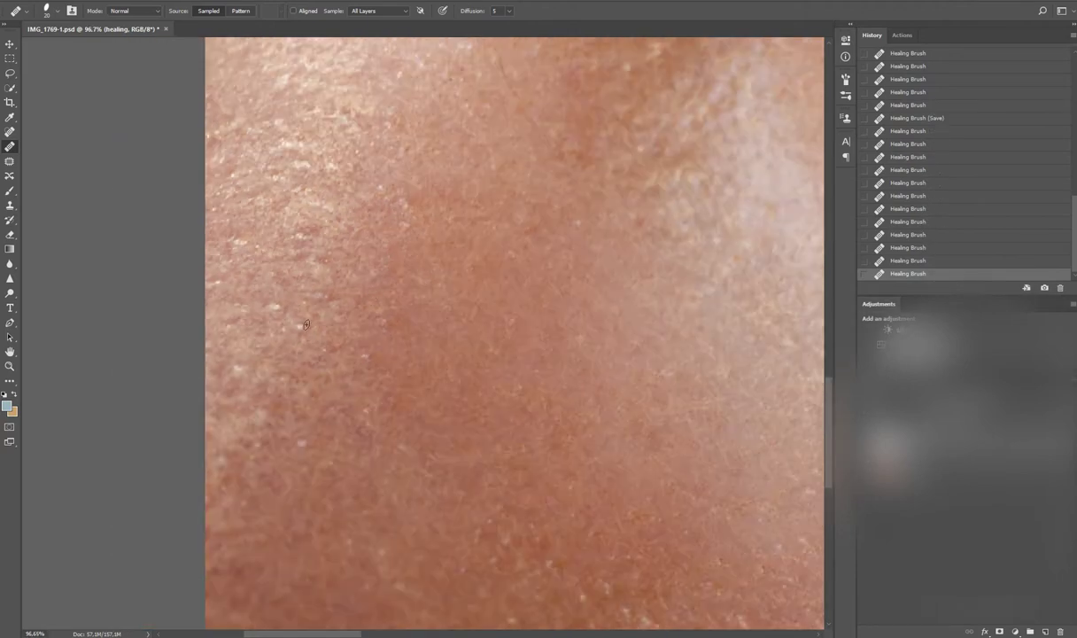
scroll(310, 372, "down", 3)
scroll(346, 437, "up", 3)
scroll(335, 384, "up", 2)
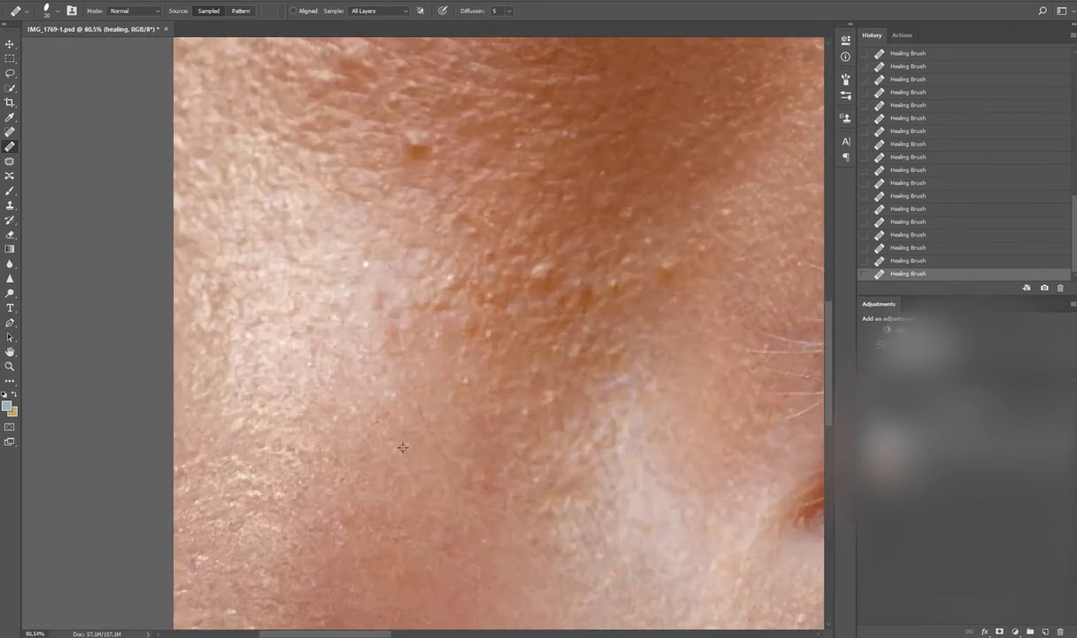
Step: Heal the shiny flecks on the skin between the nose bridge highlight and the inner eye corner
scroll(465, 470, "down", 3)
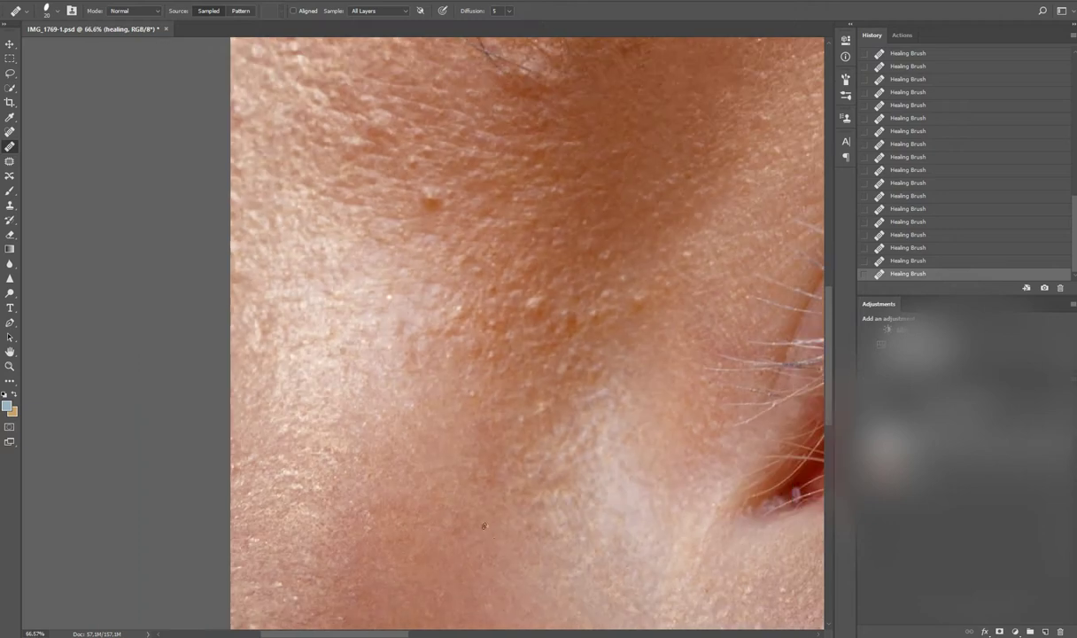
scroll(371, 531, "up", 2)
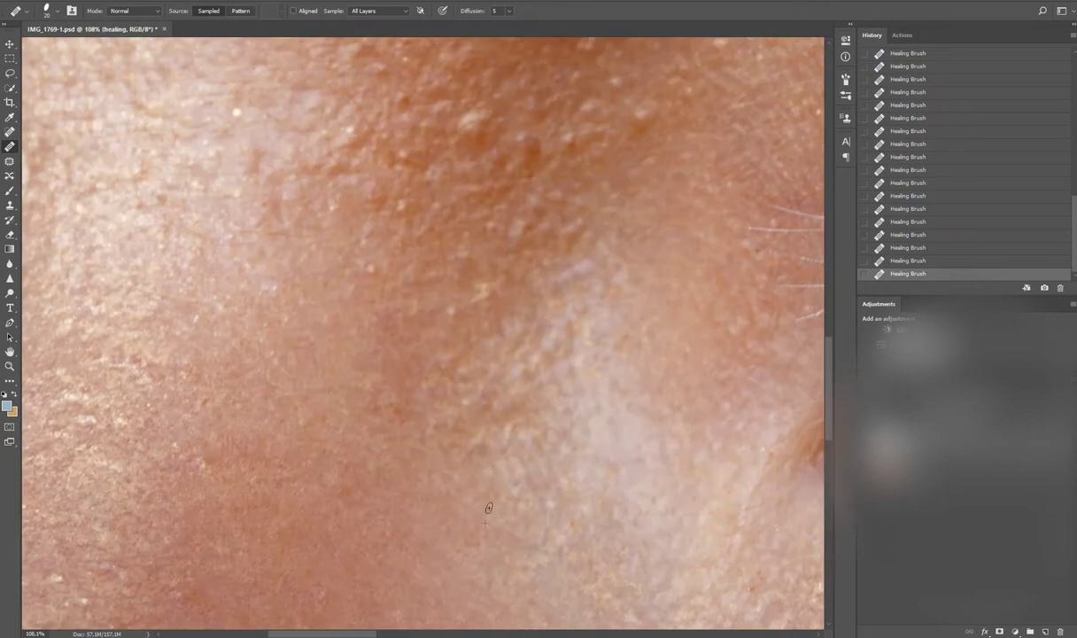
scroll(427, 488, "down", 1)
left_click_drag(426, 488, 435, 525)
scroll(476, 437, "up", 1)
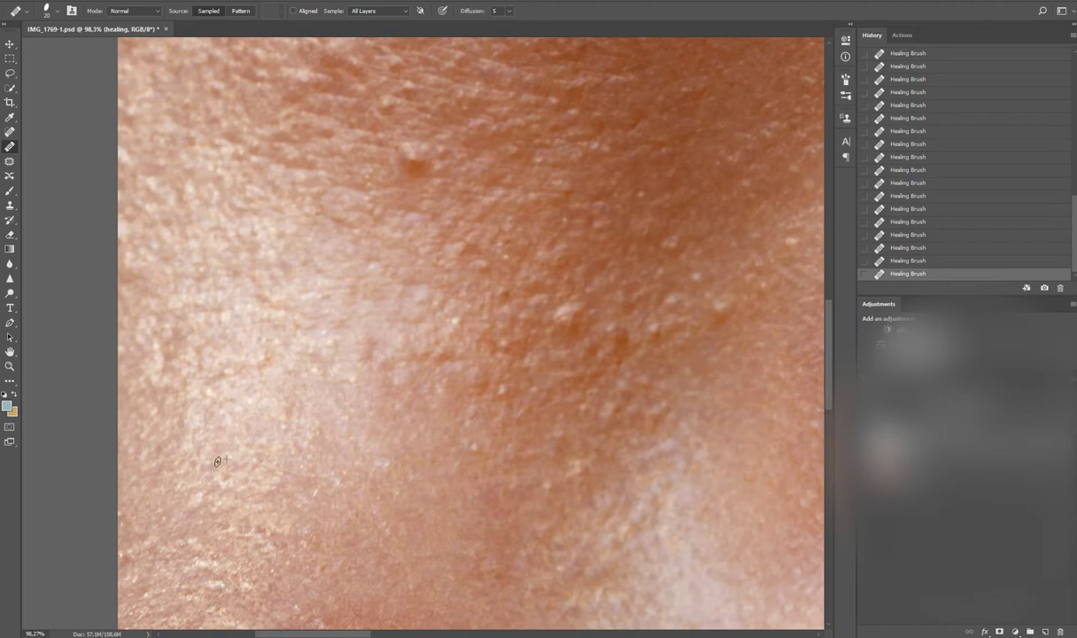
scroll(240, 457, "down", 1)
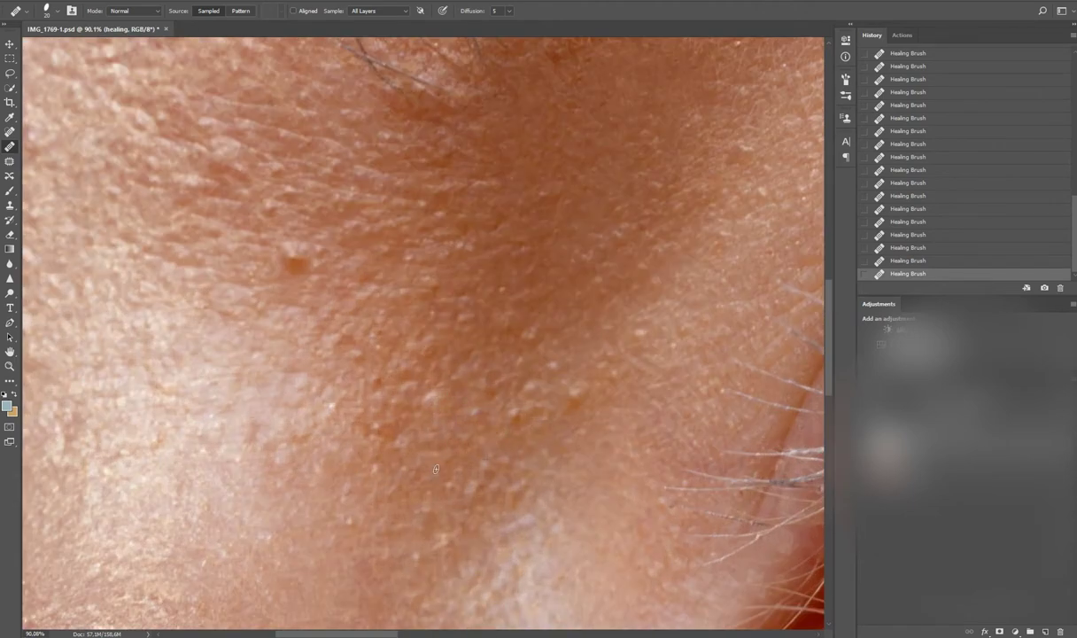
Step: Heal the raised bumps and orange spots in the inner eye socket with the 20 px Healing Brush
scroll(376, 505, "down", 10)
scroll(371, 411, "up", 12)
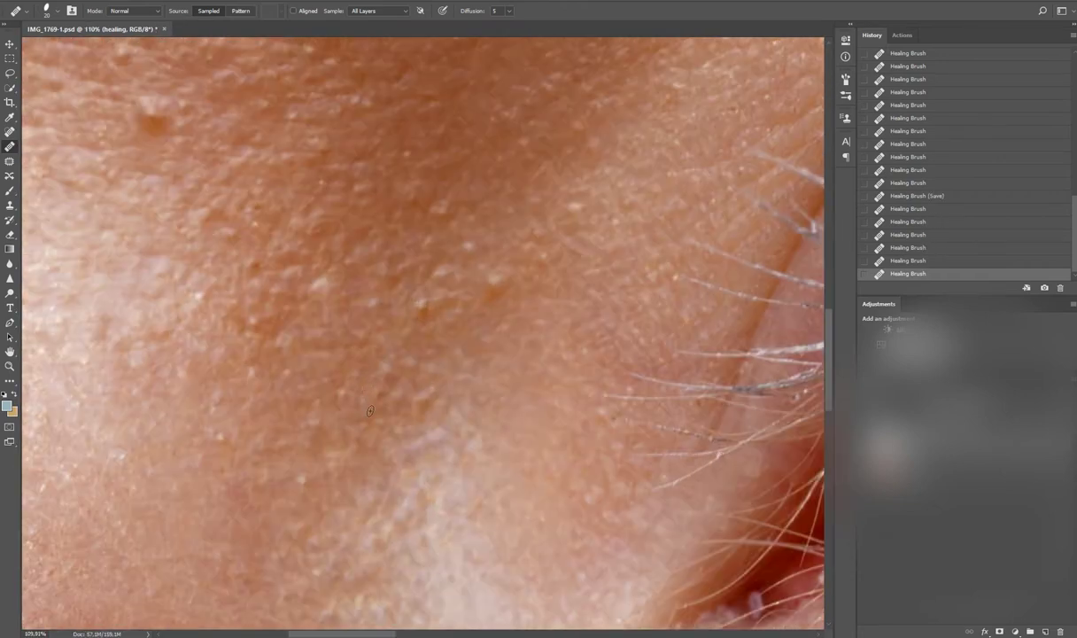
left_click(410, 375)
left_click(474, 279)
left_click(422, 268)
left_click(423, 257)
left_click(410, 298)
left_click(420, 295)
left_click(371, 355)
Step: Heal the remaining flecks and bumps between the inner eye socket and the nose bridge, checking the area at several magnifications
scroll(440, 379, "down", 5)
scroll(372, 425, "up", 6)
left_click(395, 461)
scroll(395, 461, "down", 5)
scroll(395, 456, "up", 5)
scroll(396, 446, "down", 5)
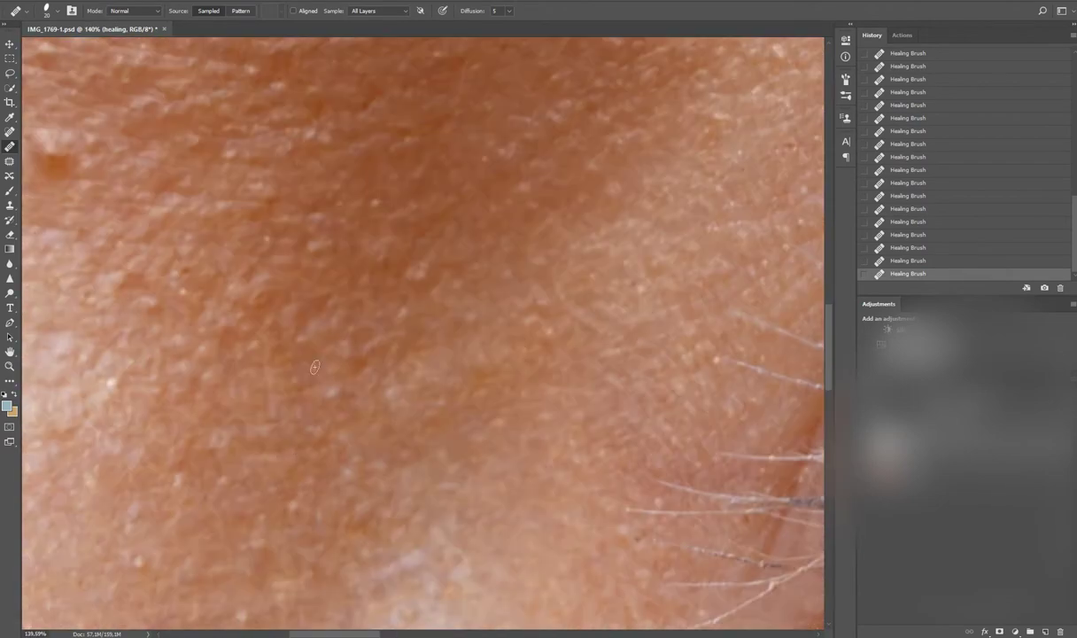
scroll(396, 447, "up", 5)
scroll(396, 446, "down", 5)
scroll(399, 443, "up", 5)
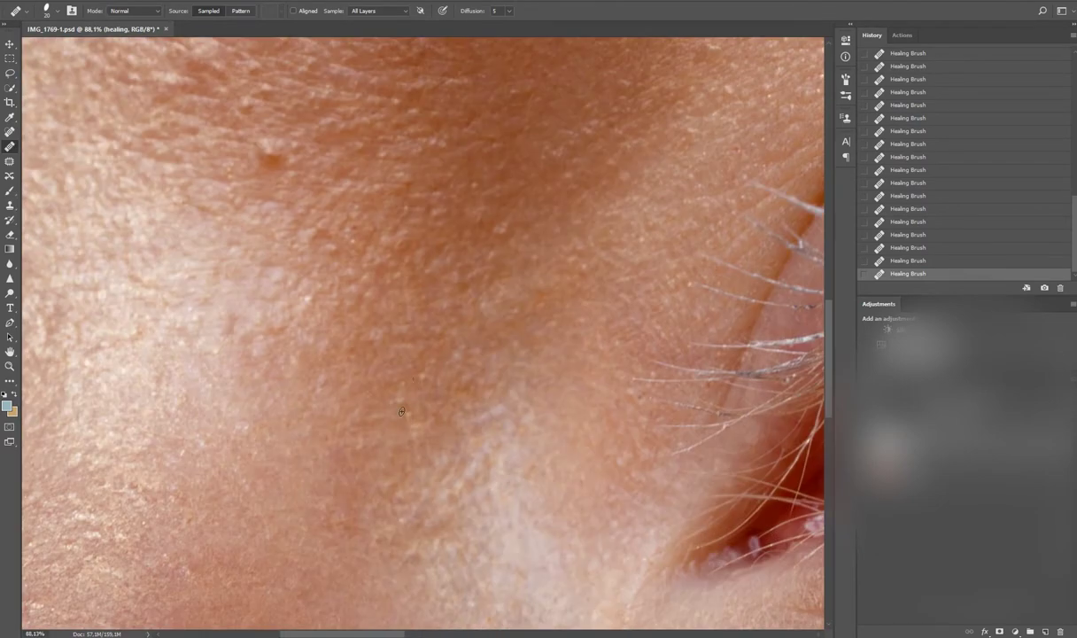
scroll(514, 415, "up", 1)
scroll(478, 424, "down", 1)
scroll(442, 434, "down", 1)
scroll(417, 443, "up", 1)
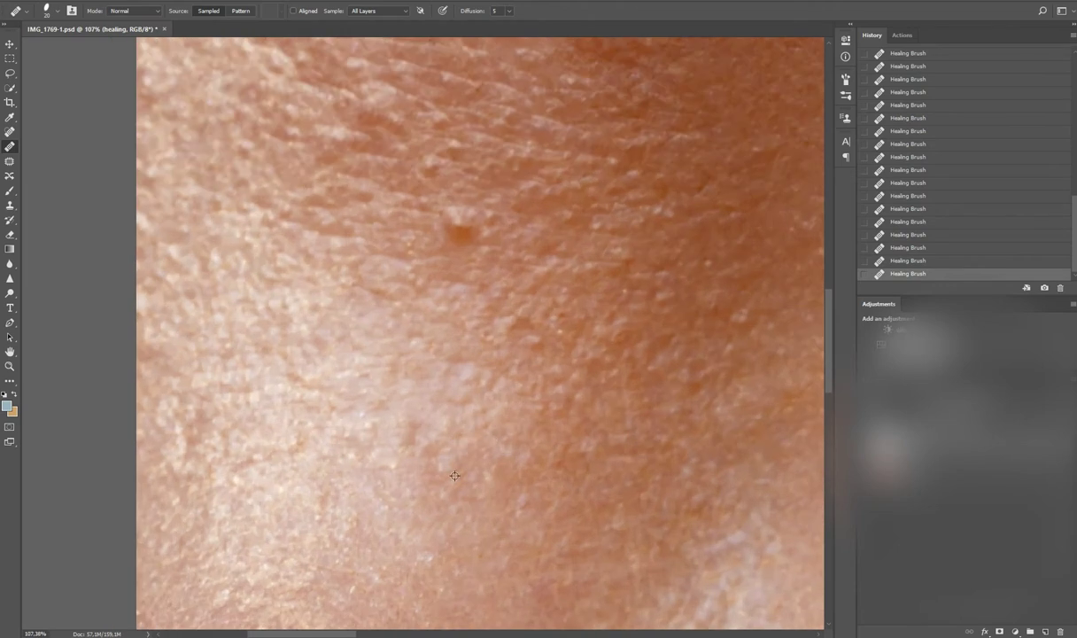
Step: Heal the small brown mole and surrounding flecks on the skin below the eyebrow's inner end, and save the document
scroll(405, 445, "down", 5)
scroll(293, 487, "up", 6)
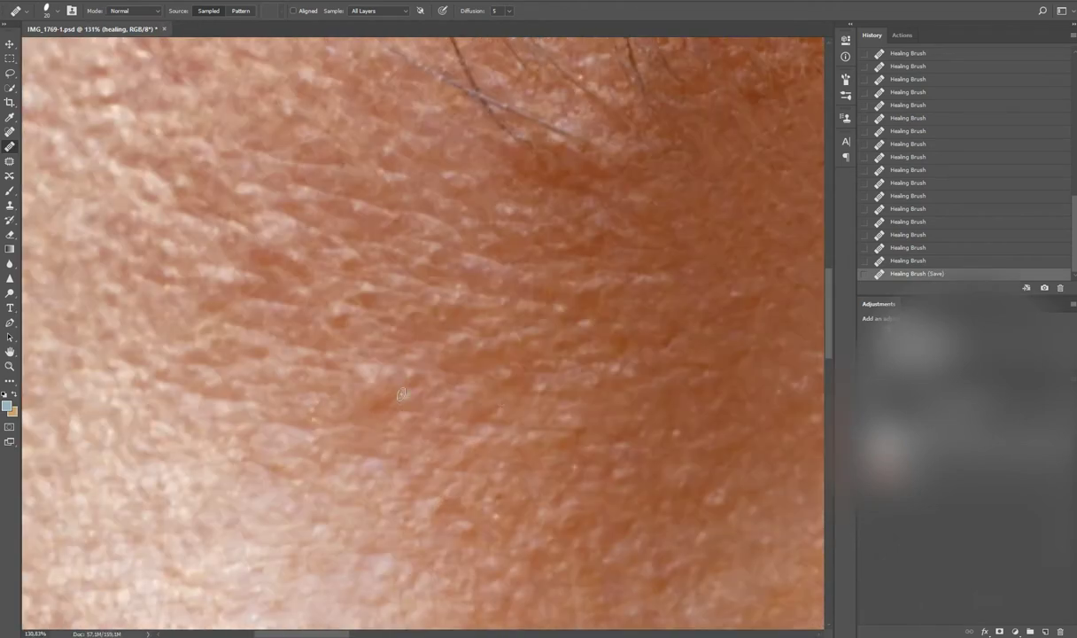
scroll(373, 354, "down", 3)
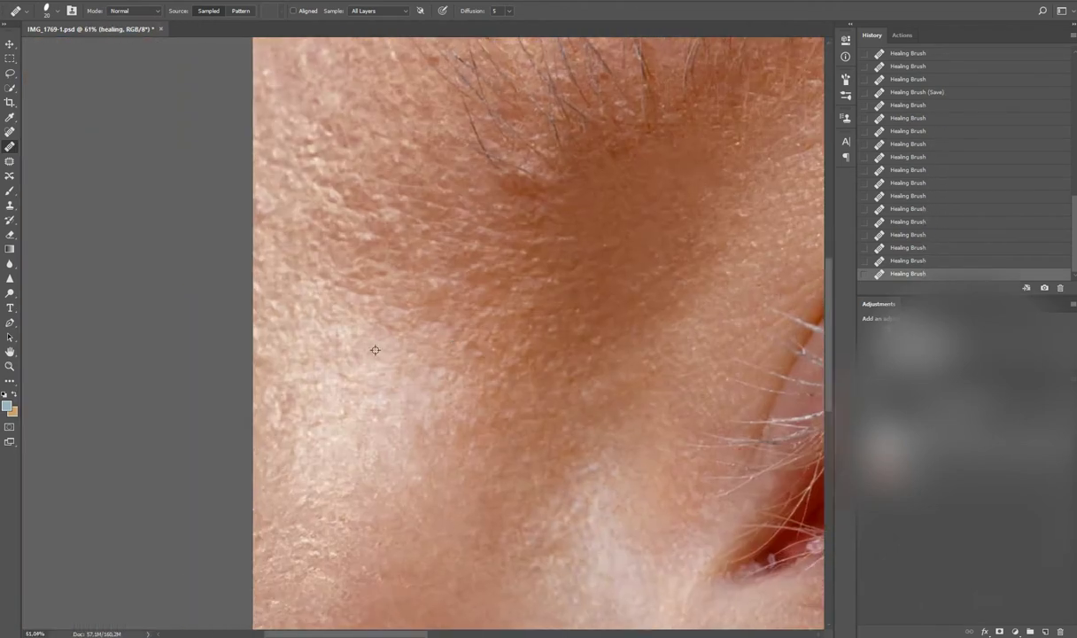
scroll(401, 437, "up", 4)
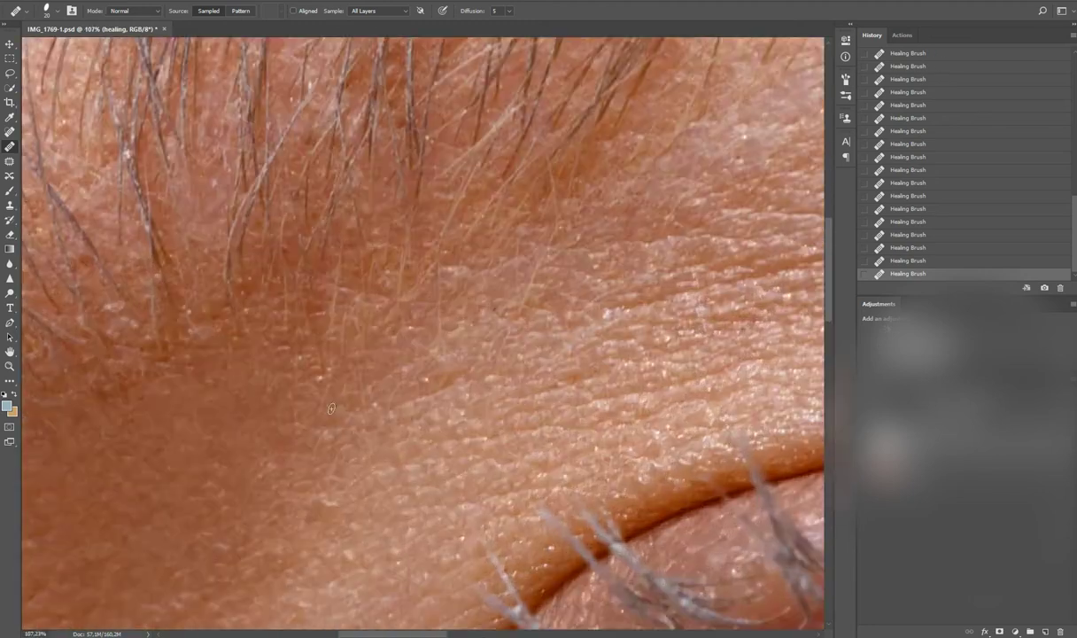
Step: Heal the flecks on the skin between the upper eyelid crease and the inner eyebrow with a 13 px Healing Brush
scroll(522, 254, "right", 3)
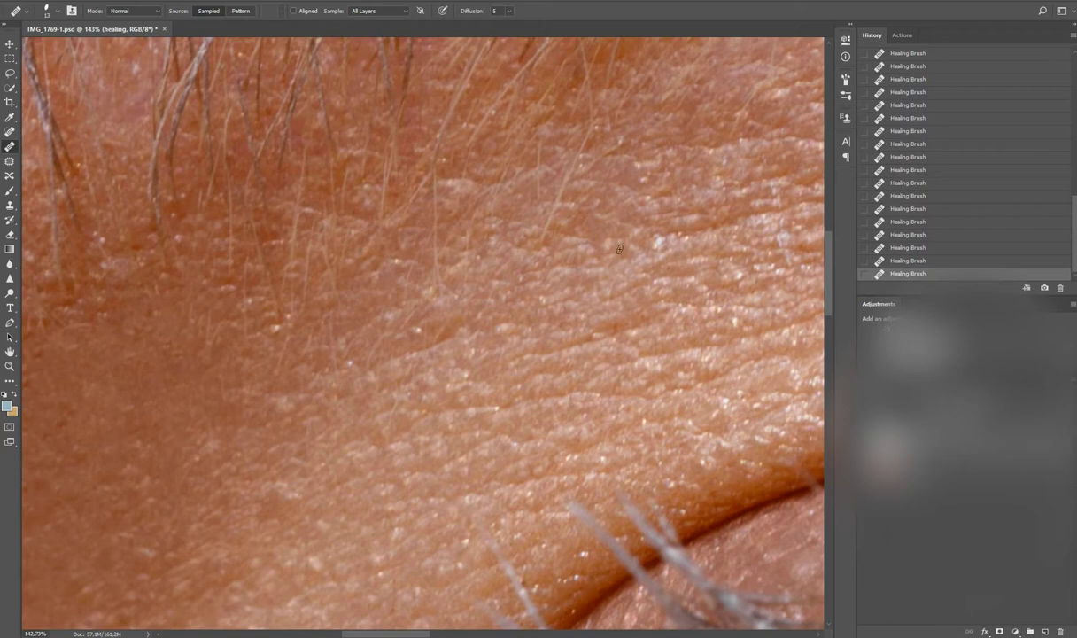
scroll(584, 310, "down", 4)
scroll(469, 439, "up", 3)
scroll(442, 358, "down", 5)
scroll(434, 466, "up", 3)
scroll(435, 466, "up", 2)
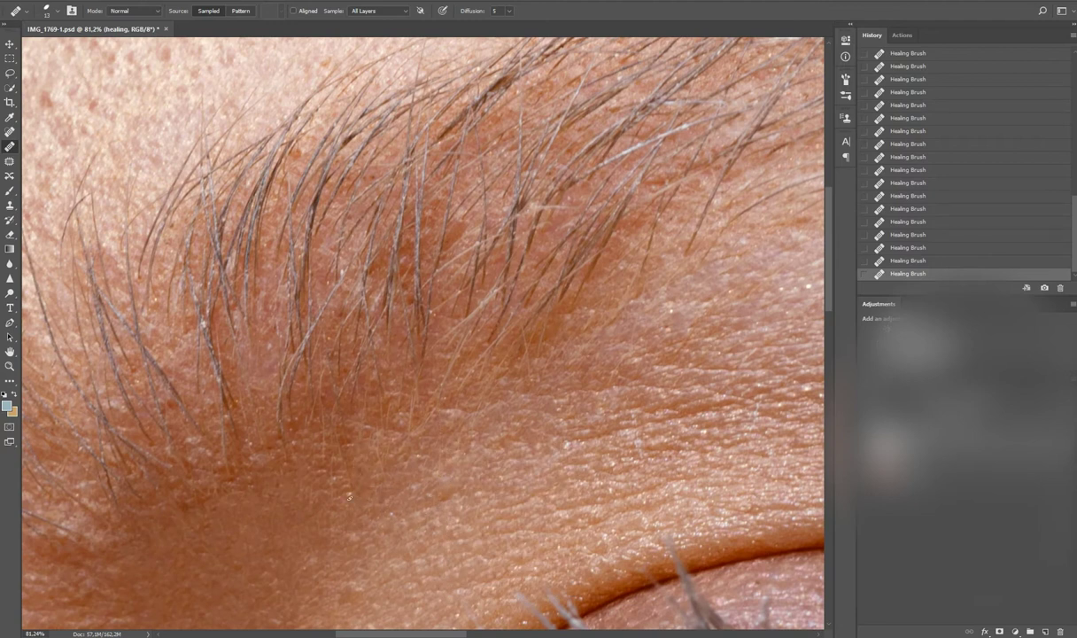
Step: Heal the fine pale stray hairs and shiny flecks along the lower edge of the inner eyebrow
scroll(334, 469, "up", 2)
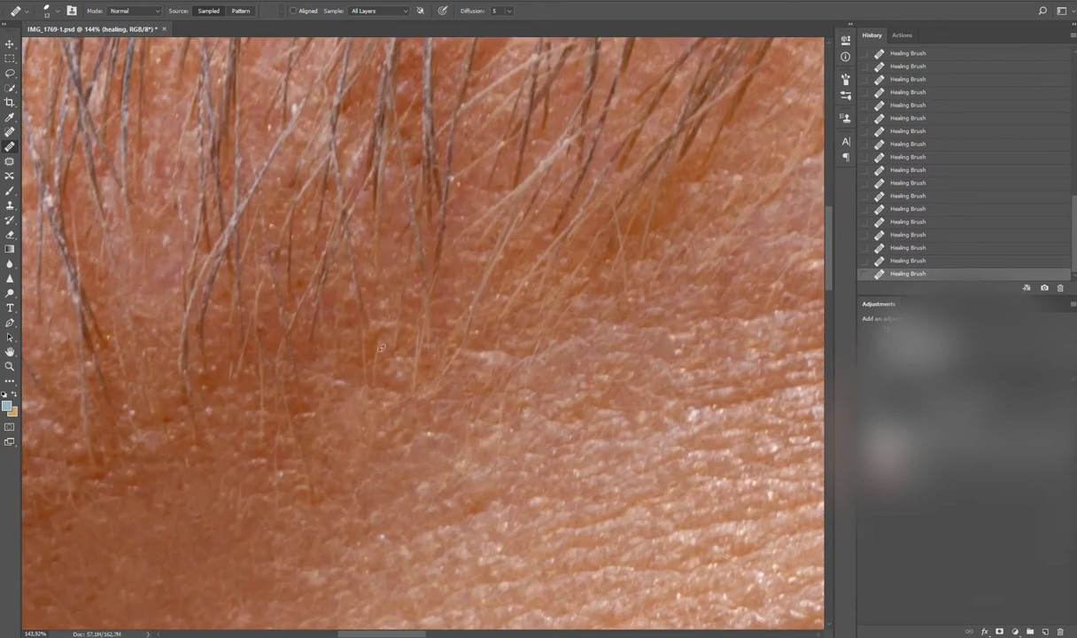
left_click_drag(393, 356, 325, 375)
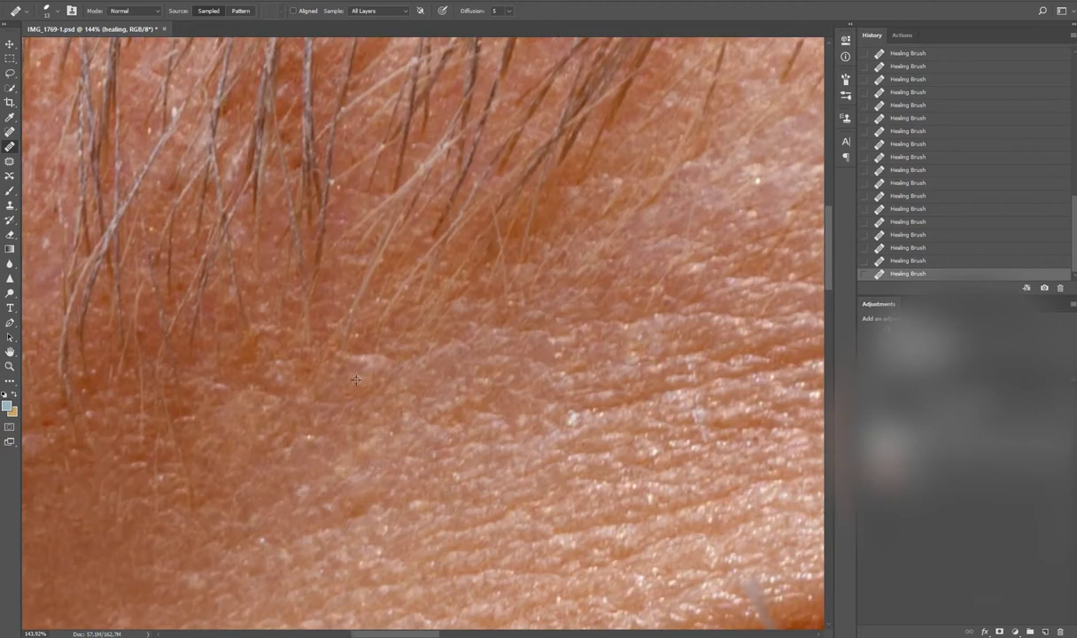
scroll(355, 380, "down", 3)
scroll(345, 376, "up", 3)
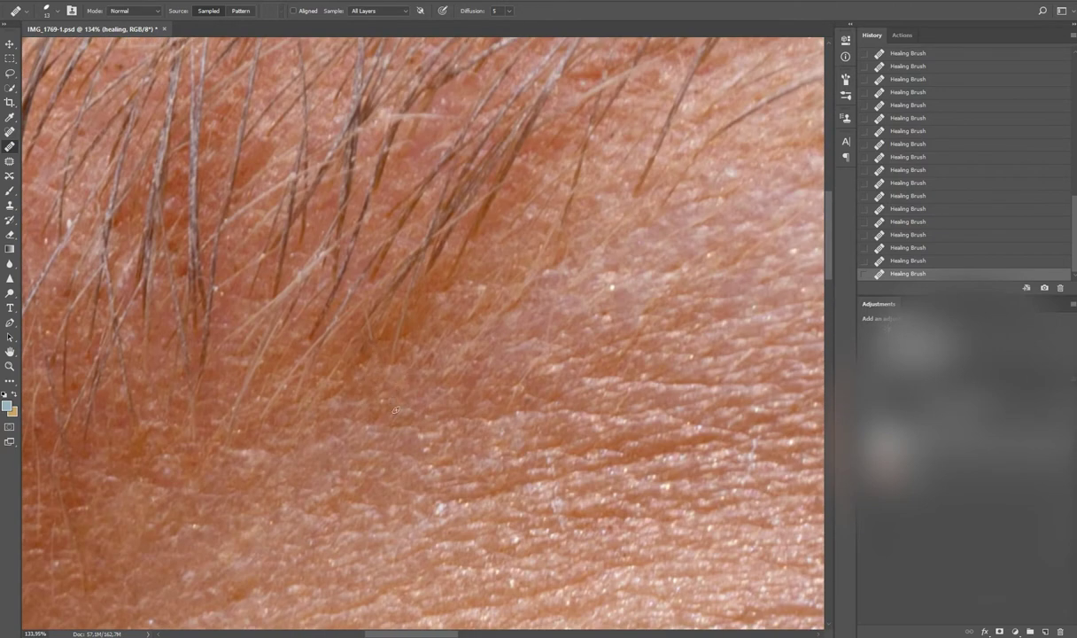
scroll(395, 410, "down", 1)
scroll(447, 345, "down", 2)
scroll(447, 345, "up", 3)
scroll(409, 384, "down", 1)
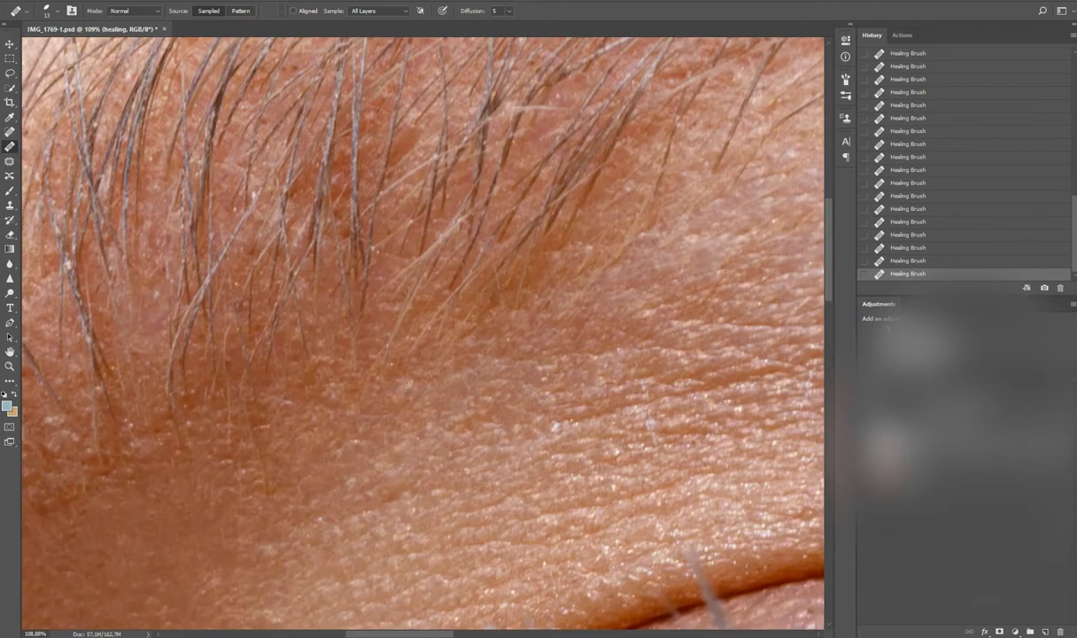
Step: Heal the red spot and nearby blemishes on the forehead above the inner brow, sampling all layers with the Healing Brush
scroll(409, 385, "down", 2)
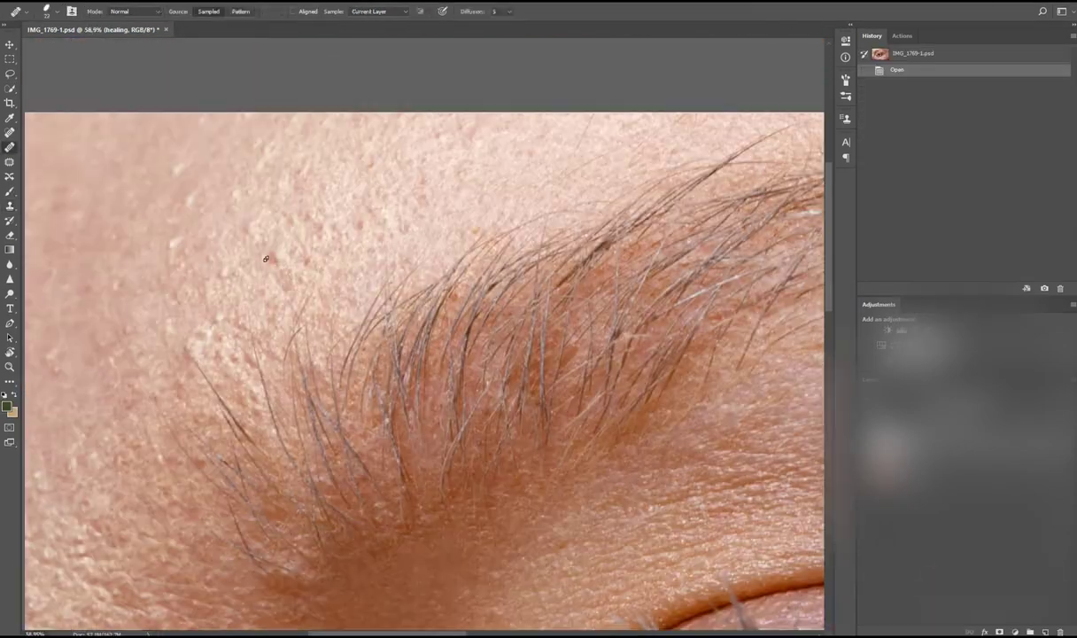
left_click(252, 246)
left_click(260, 248)
left_click(260, 251)
left_click(290, 250)
left_click(364, 206)
left_click(235, 212)
left_click(234, 210)
left_click(228, 226)
left_click(227, 227)
left_click(226, 229)
Step: Heal the remaining small spots on the forehead between the inner brow and the image's edge
scroll(213, 221, "down", 1)
left_click(195, 257)
left_click(204, 272)
left_click(209, 252)
left_click(214, 232)
left_click(205, 212)
left_click(221, 210)
left_click(166, 283)
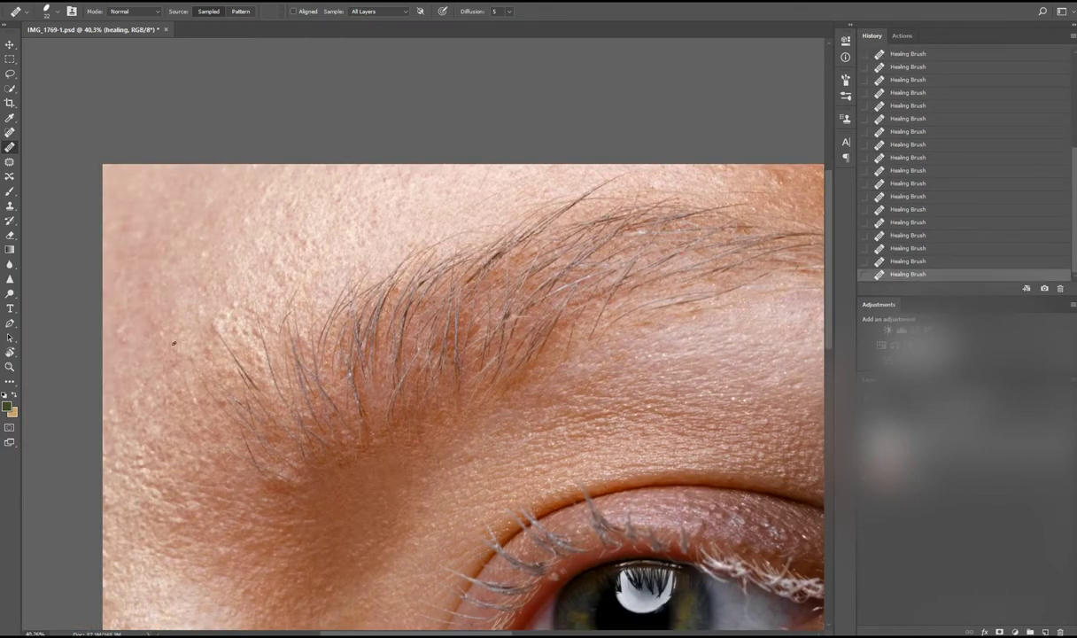
Step: Heal the blemishes around the bright skin patch at the tip of the innermost eyebrow hairs
scroll(176, 362, "down", 1)
scroll(213, 235, "up", 1)
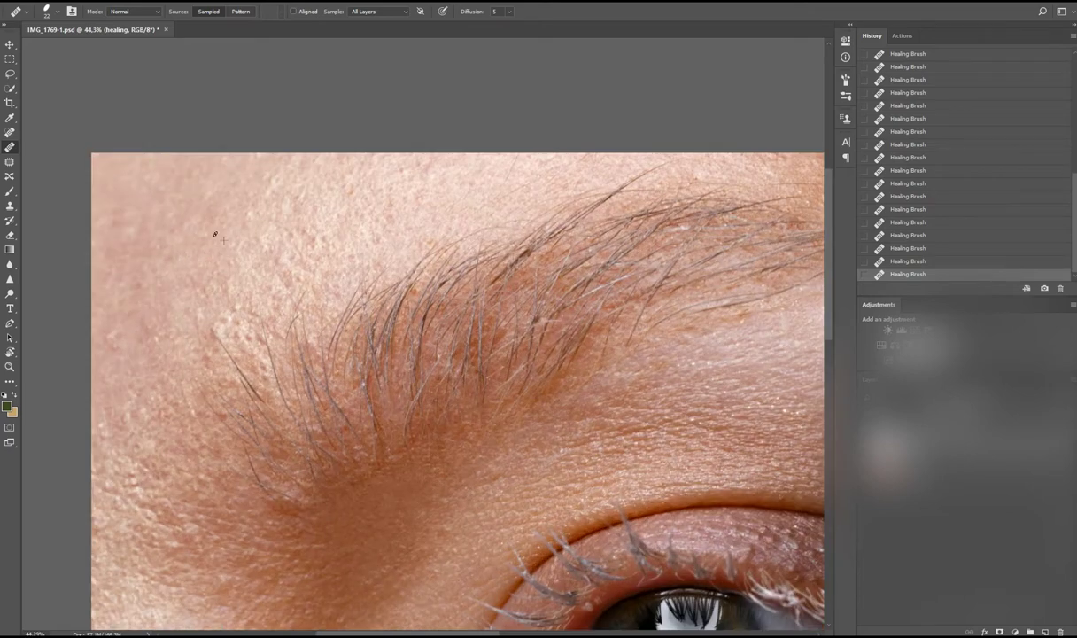
scroll(213, 232, "up", 1)
left_click(260, 320)
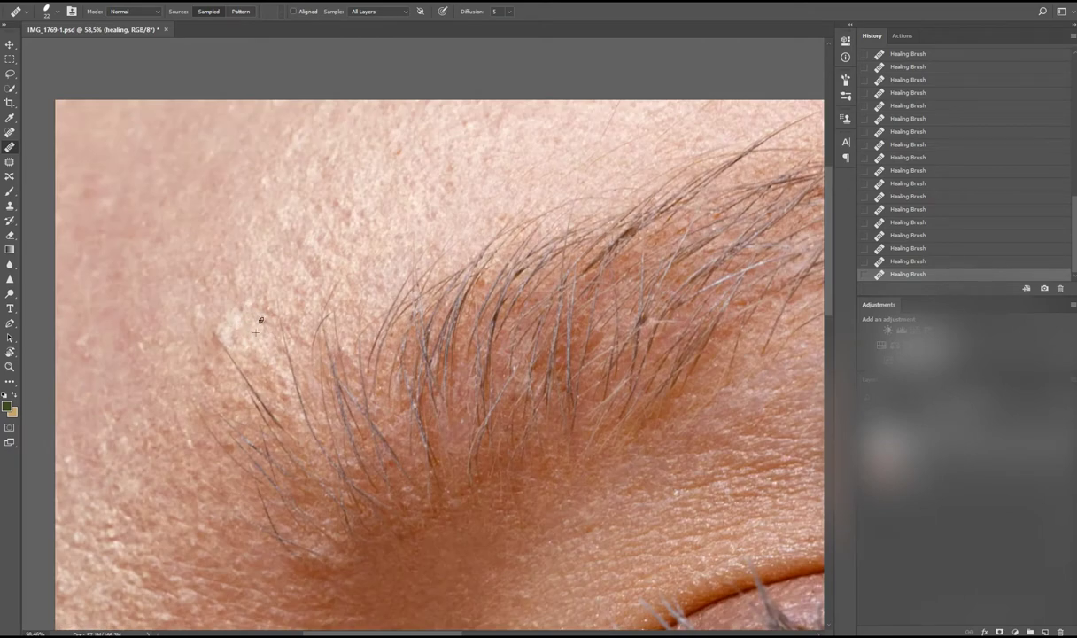
scroll(266, 405, "down", 1)
scroll(225, 354, "up", 1)
scroll(220, 347, "up", 1)
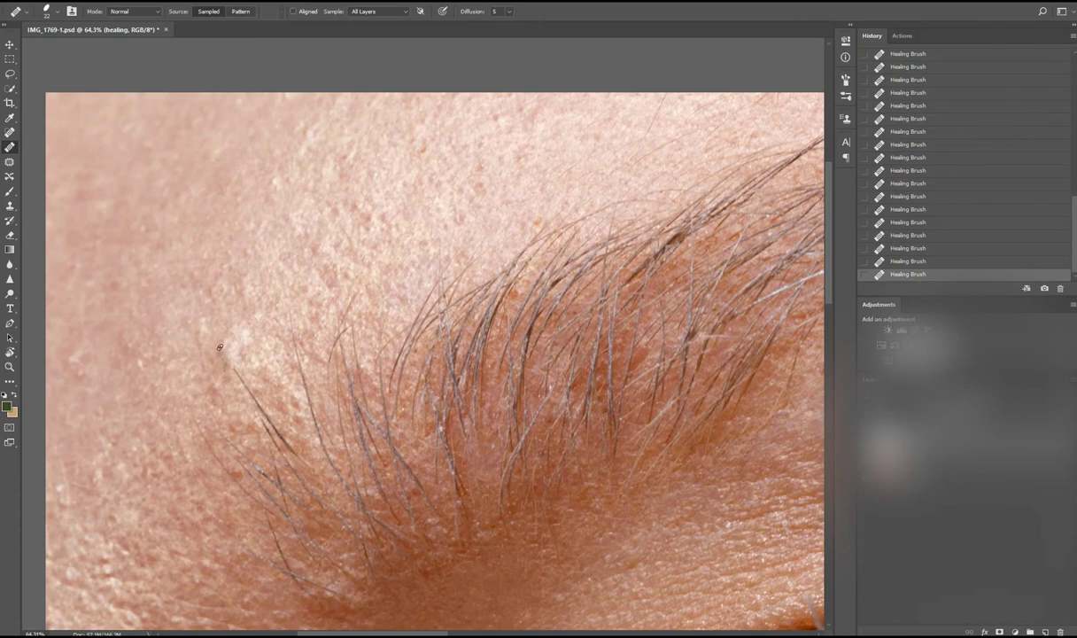
Step: Undo the last healing stroke near the eyebrow's inner tip and heal the skin there again
key("ctrl+z")
scroll(238, 325, "down", 1)
scroll(243, 283, "up", 2)
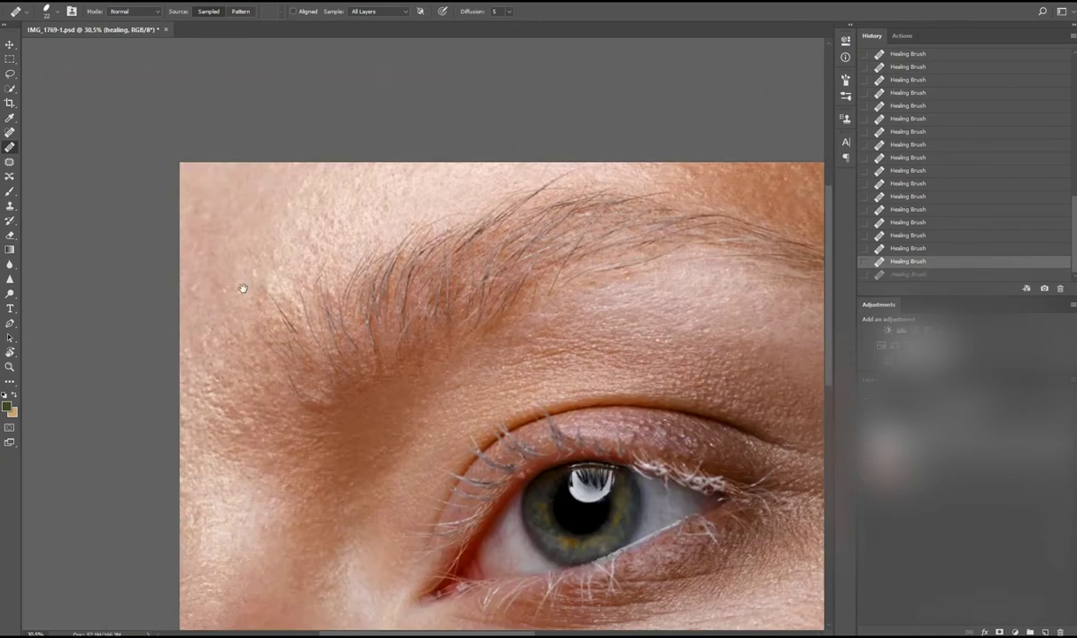
left_click(351, 359)
scroll(350, 384, "down", 1)
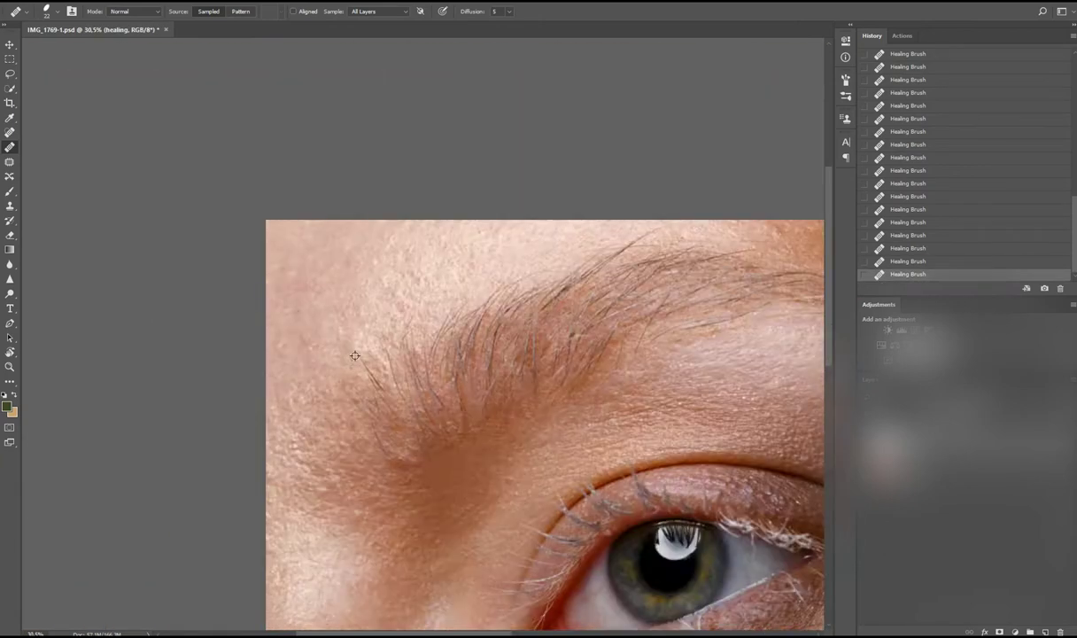
scroll(265, 372, "up", 2)
scroll(255, 301, "down", 1)
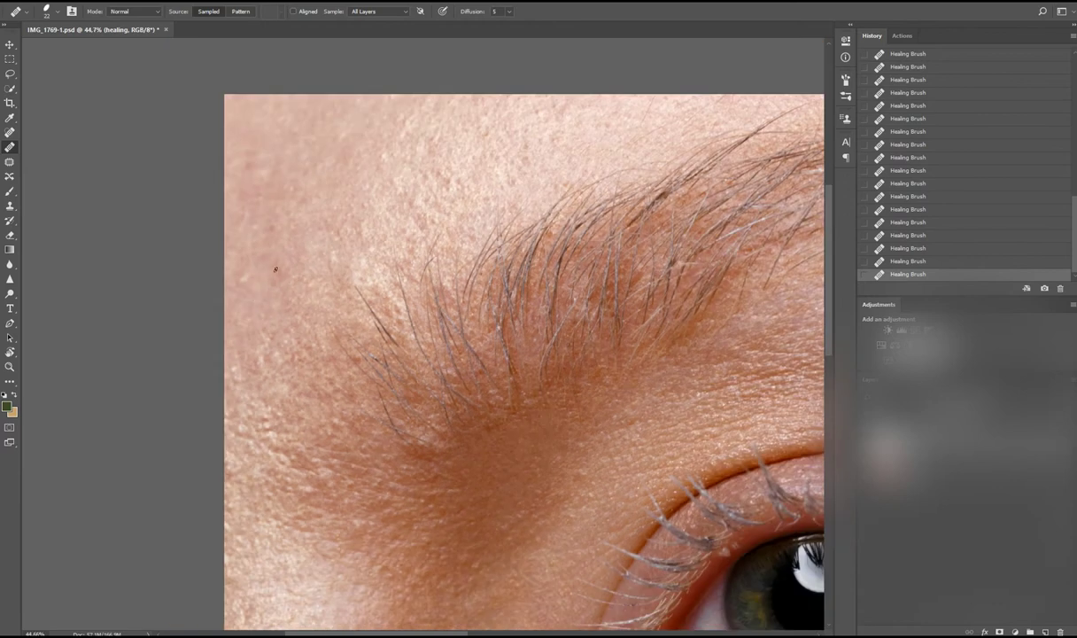
Step: Heal the flecks and bumps along the image edge between the forehead and nose bridge, checking the whole photo, and save
scroll(275, 270, "down", 1)
scroll(315, 371, "up", 2)
scroll(365, 456, "down", 1)
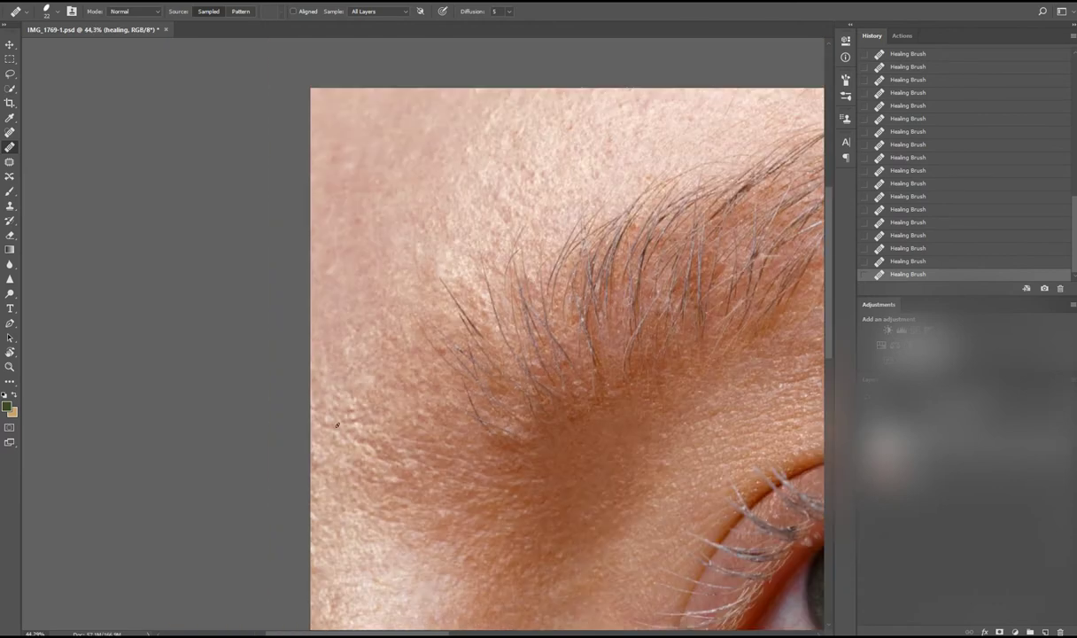
scroll(394, 443, "down", 2)
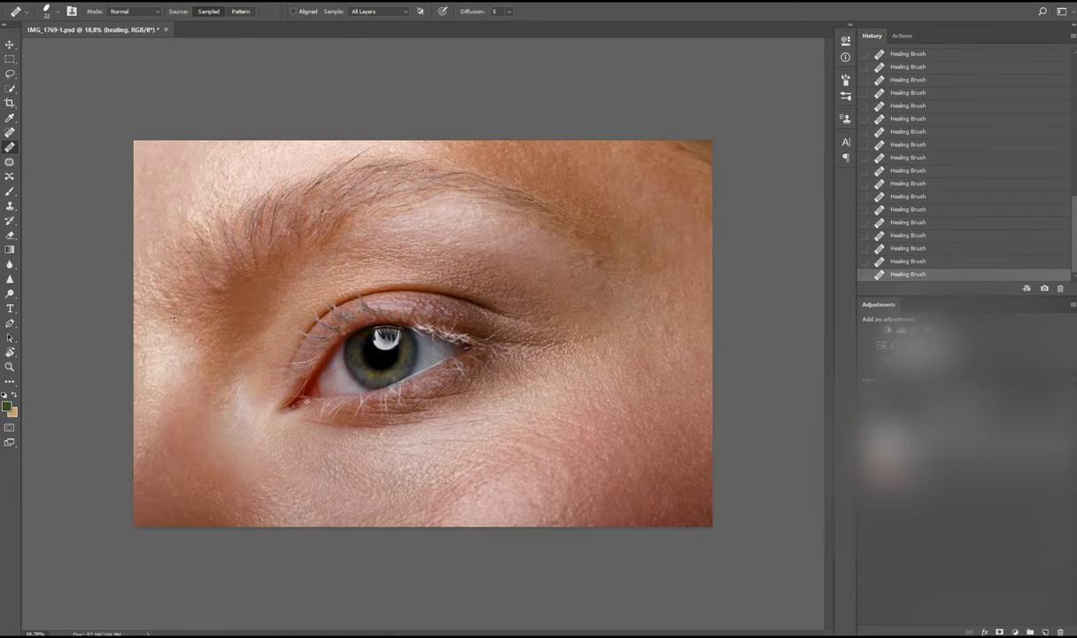
scroll(162, 321, "up", 1)
scroll(257, 385, "down", 1)
scroll(274, 425, "up", 1)
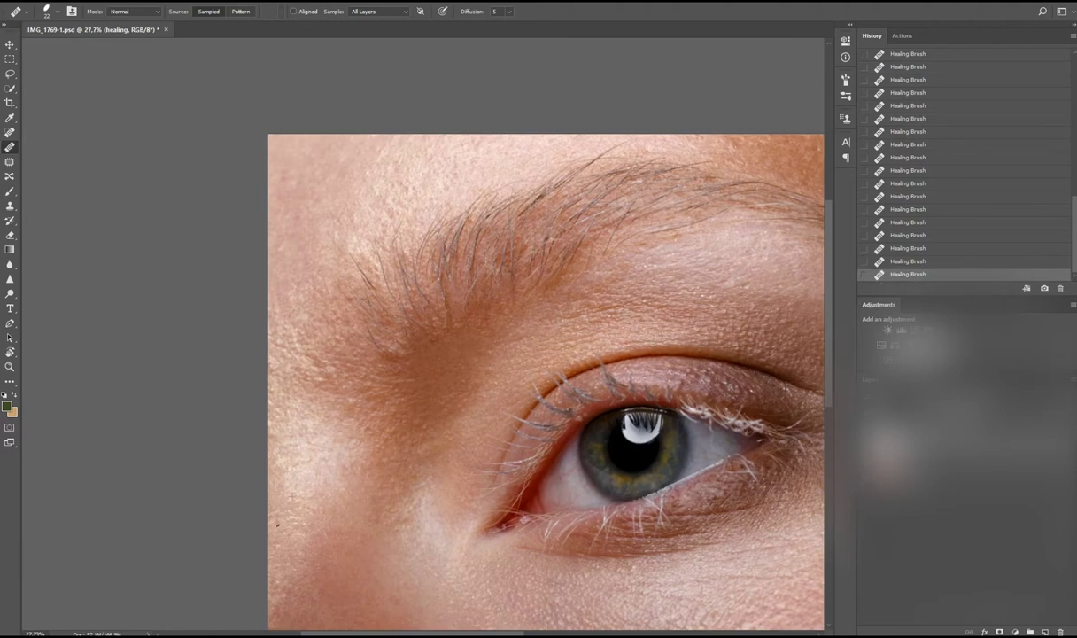
scroll(150, 253, "down", 1)
Step: Heal the flecks and small spots between the hairs of the inner and middle eyebrow with the 22 px Healing Brush
scroll(352, 348, "up", 3)
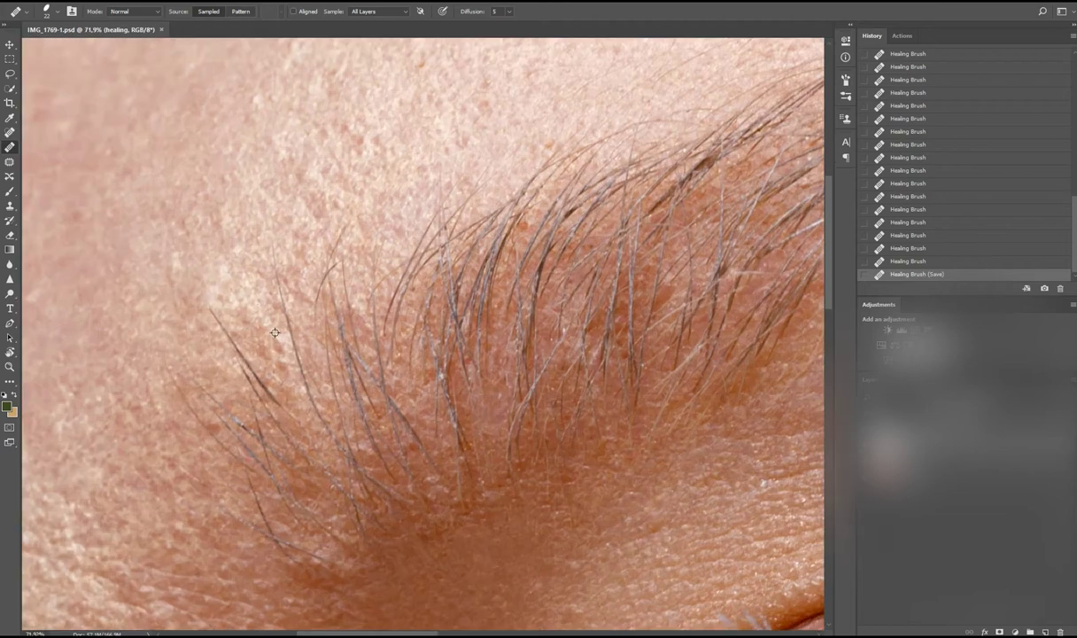
scroll(352, 348, "up", 2)
scroll(381, 289, "up", 1)
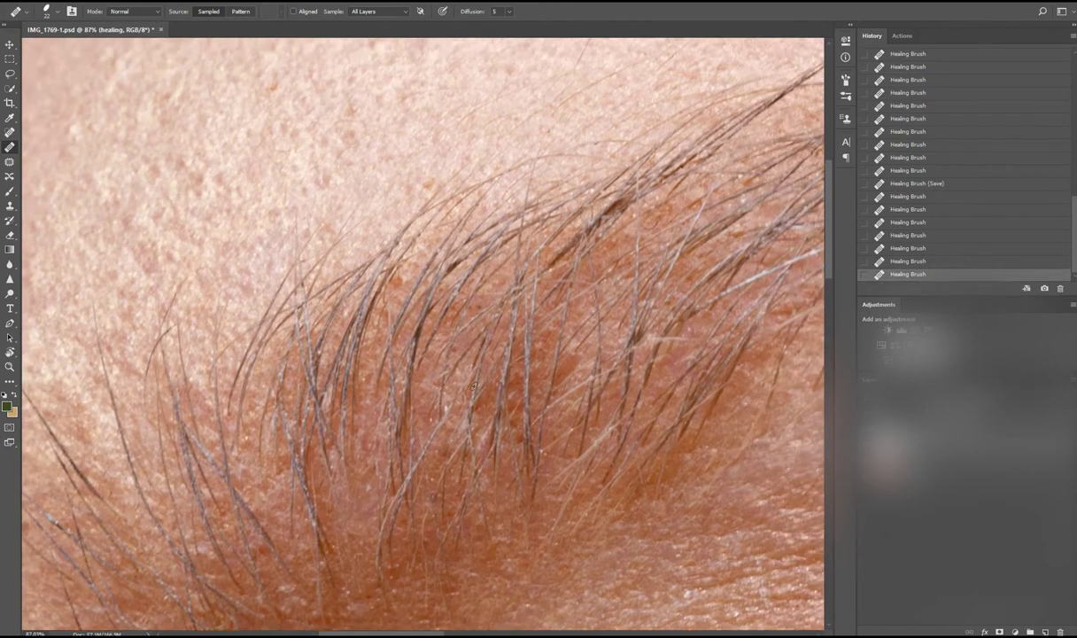
scroll(381, 290, "up", 3)
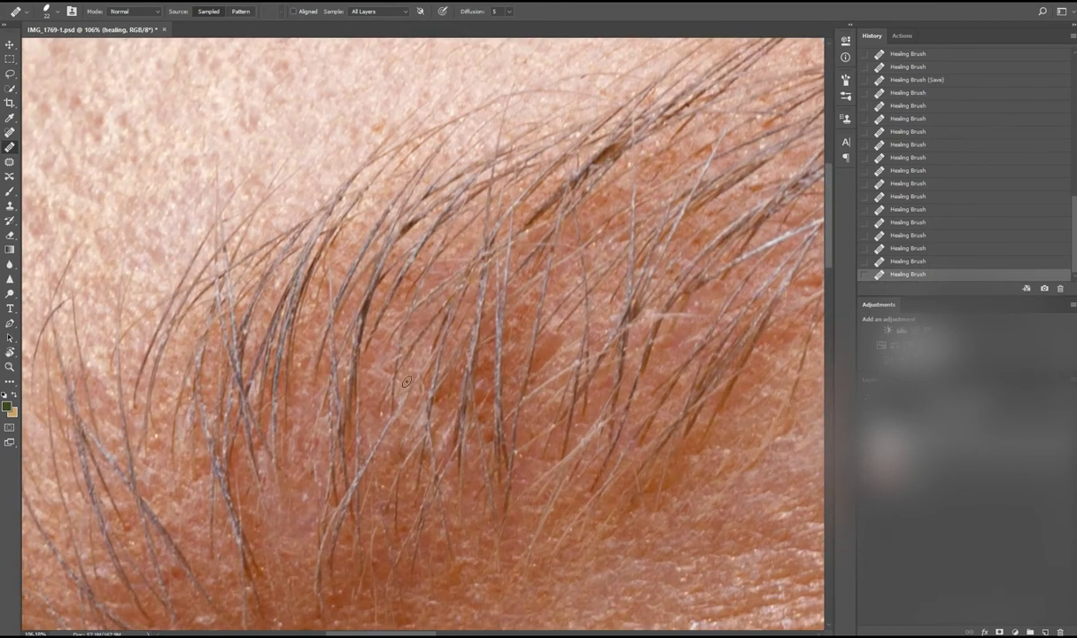
scroll(353, 321, "down", 2)
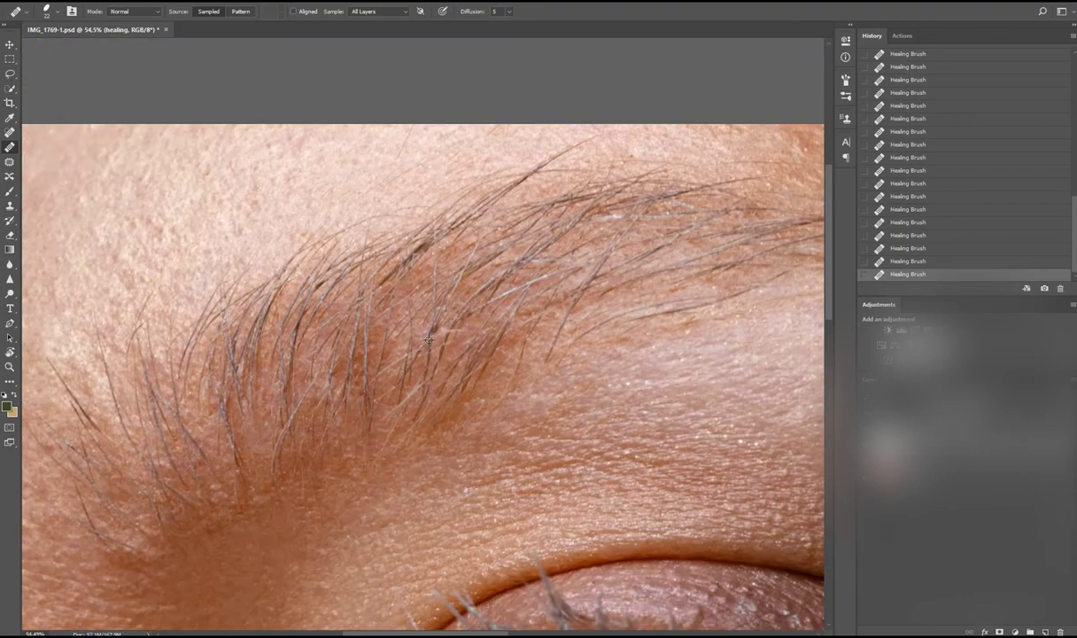
Step: Heal the shiny flecks around the hair roots along the eyebrow's lower edge
scroll(345, 354, "up", 2)
scroll(337, 389, "down", 2)
scroll(323, 430, "up", 2)
scroll(323, 429, "down", 2)
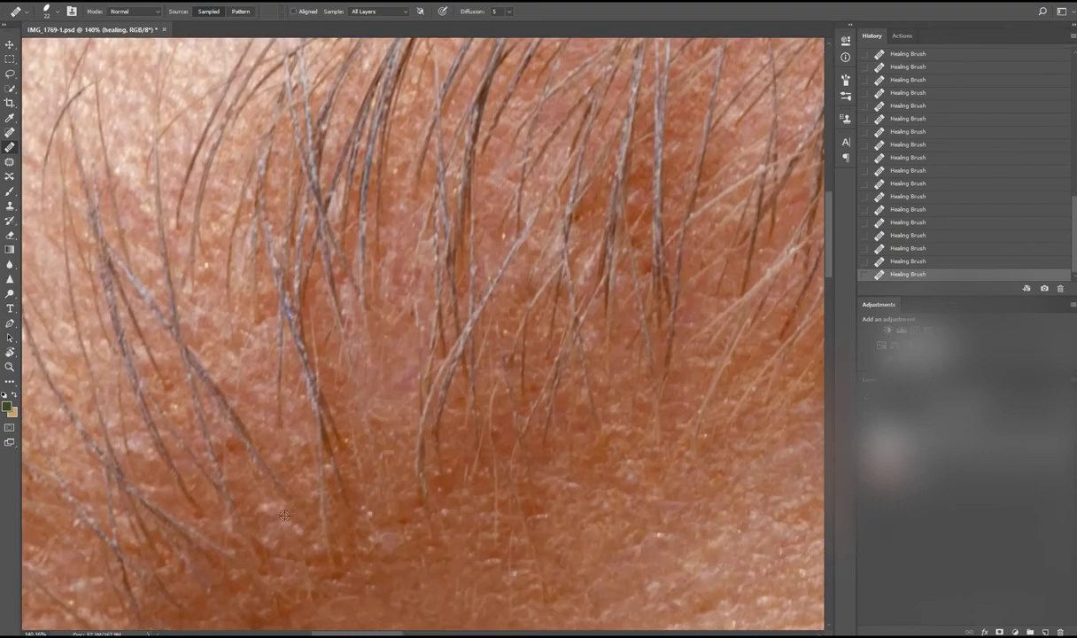
Step: Heal the flecks in the brown shadowed hollow beneath the eyebrow's inner end
scroll(438, 349, "up", 3)
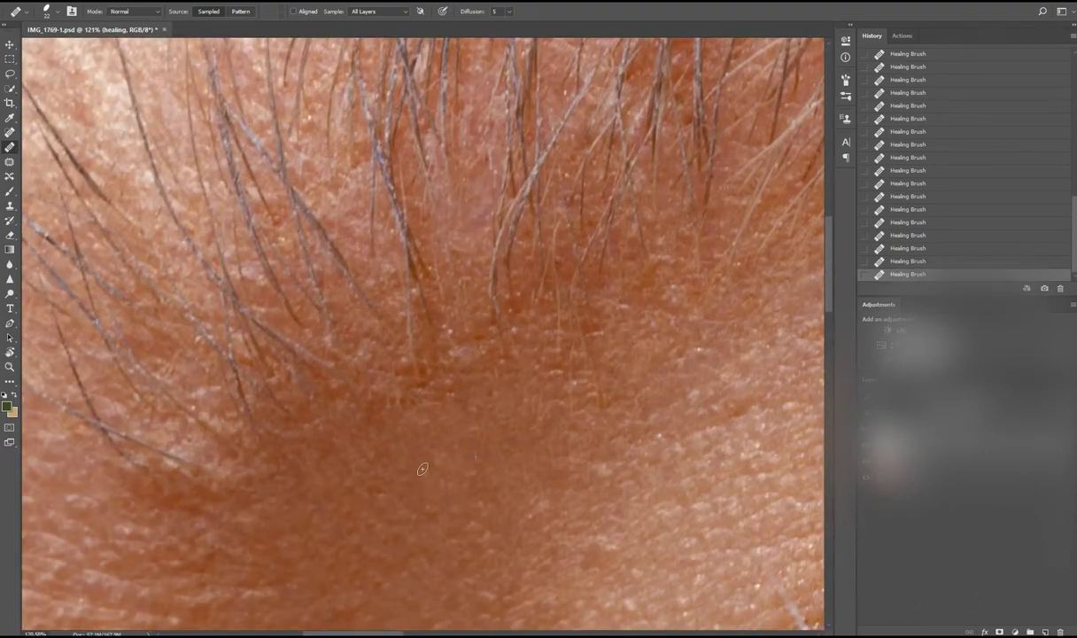
scroll(365, 385, "down", 2)
scroll(261, 324, "up", 2)
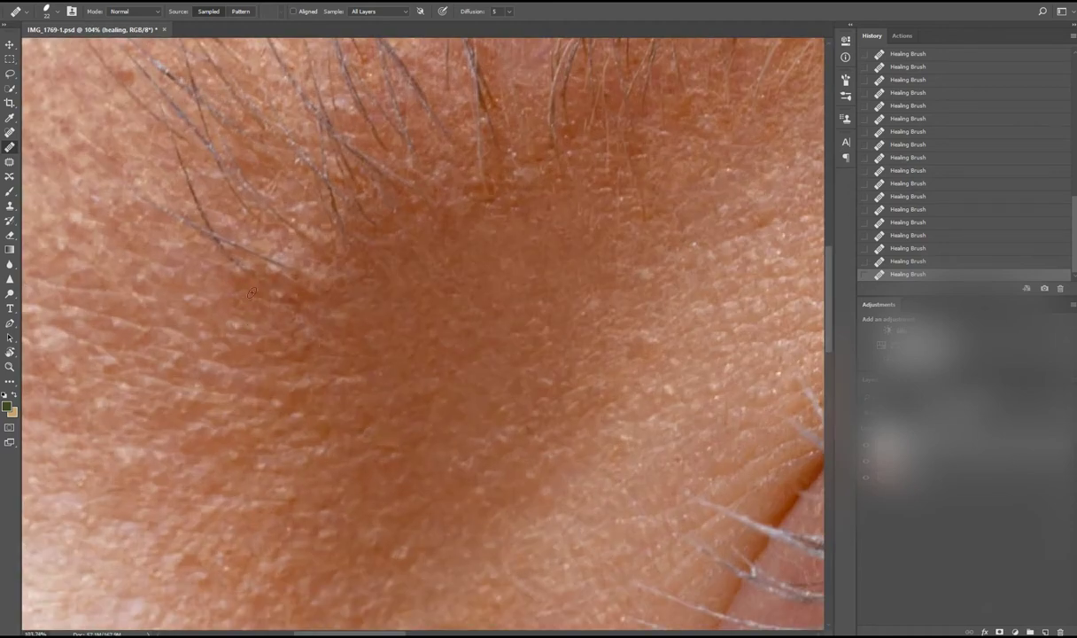
Step: Heal the remaining flecks beside the innermost eyebrow hairs, save the document and view the whole photo
scroll(312, 378, "down", 2)
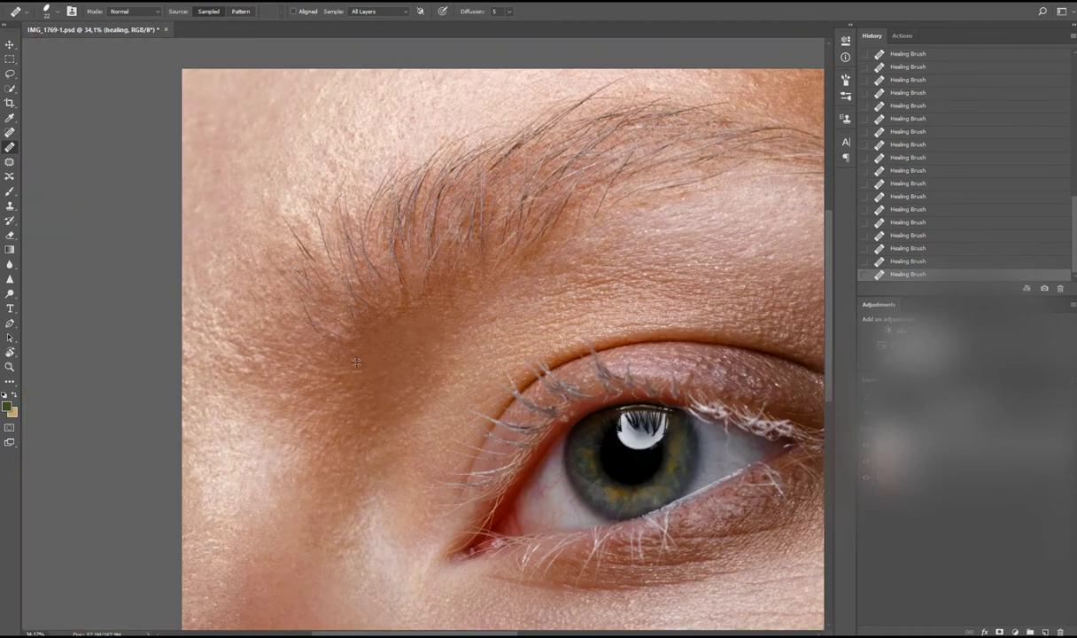
scroll(286, 322, "up", 2)
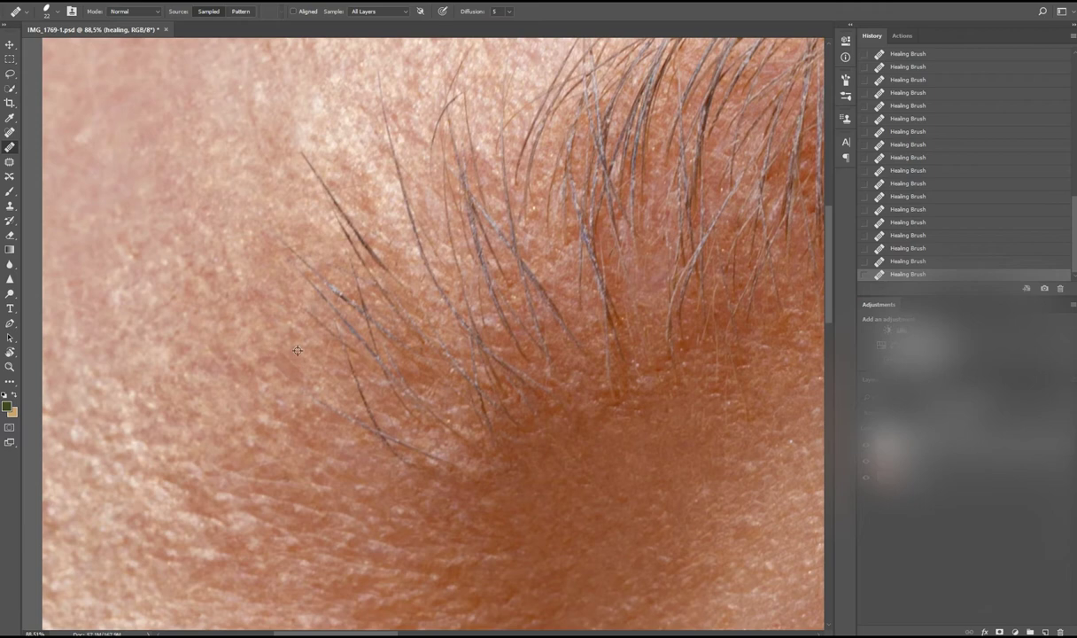
key("ctrl+0")
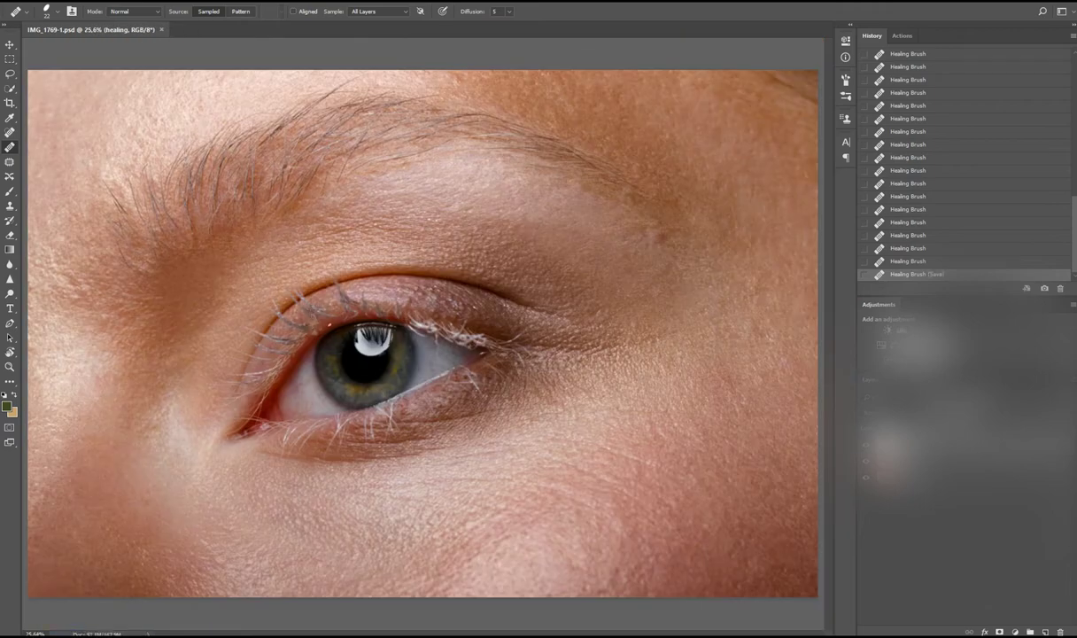
Step: Heal the bright flecks on the skin between the outer eyelid crease and the eyebrow's tail
scroll(320, 320, "up", 5)
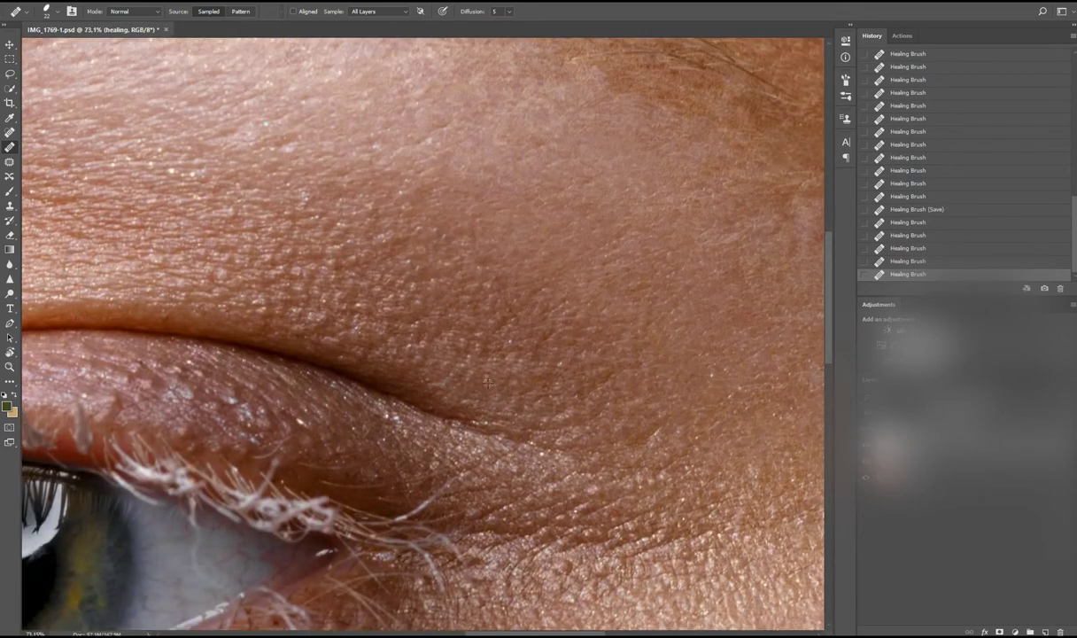
scroll(415, 361, "down", 5)
scroll(403, 476, "up", 3)
Step: Heal the reddish spots and uneven pores on the forehead above the inner half of the eyebrow
scroll(403, 476, "up", 5)
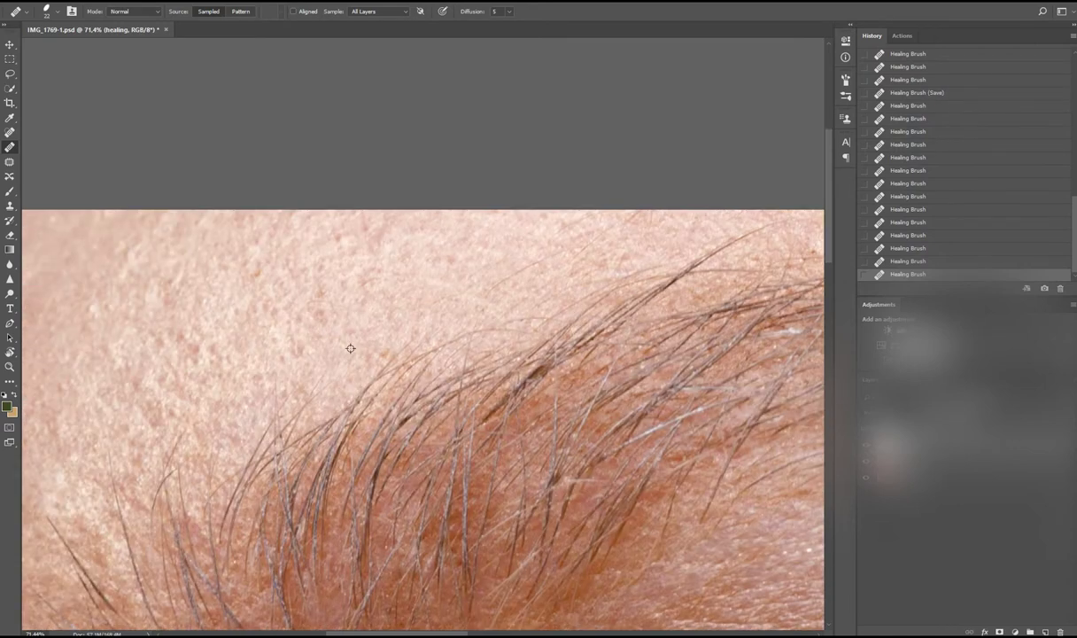
scroll(349, 337, "up", 3)
scroll(255, 348, "down", 1)
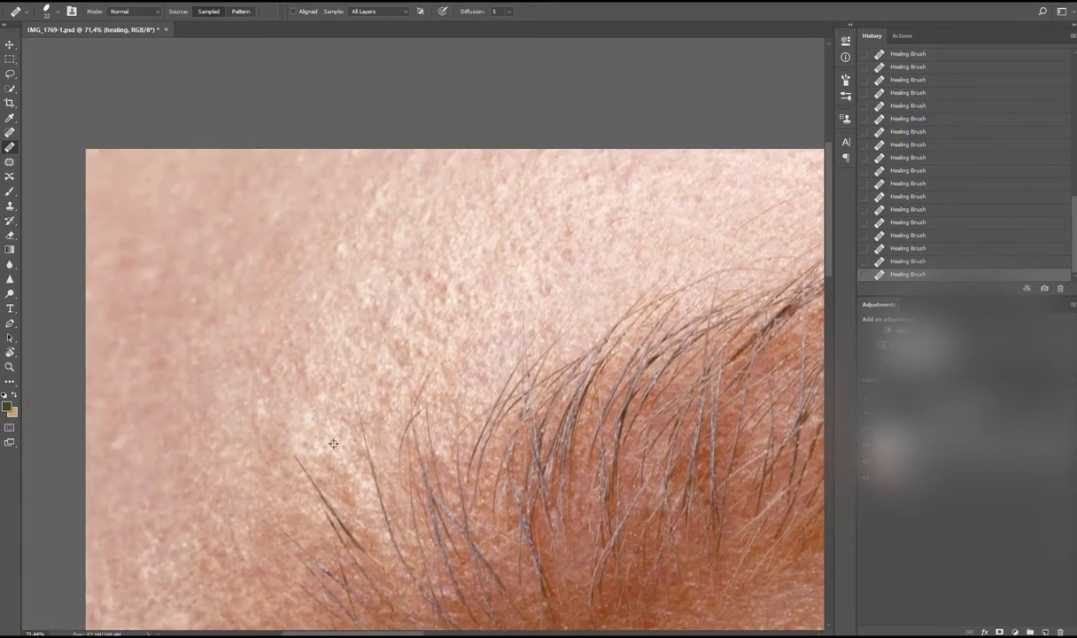
scroll(330, 440, "left", 1)
scroll(330, 439, "up", 3)
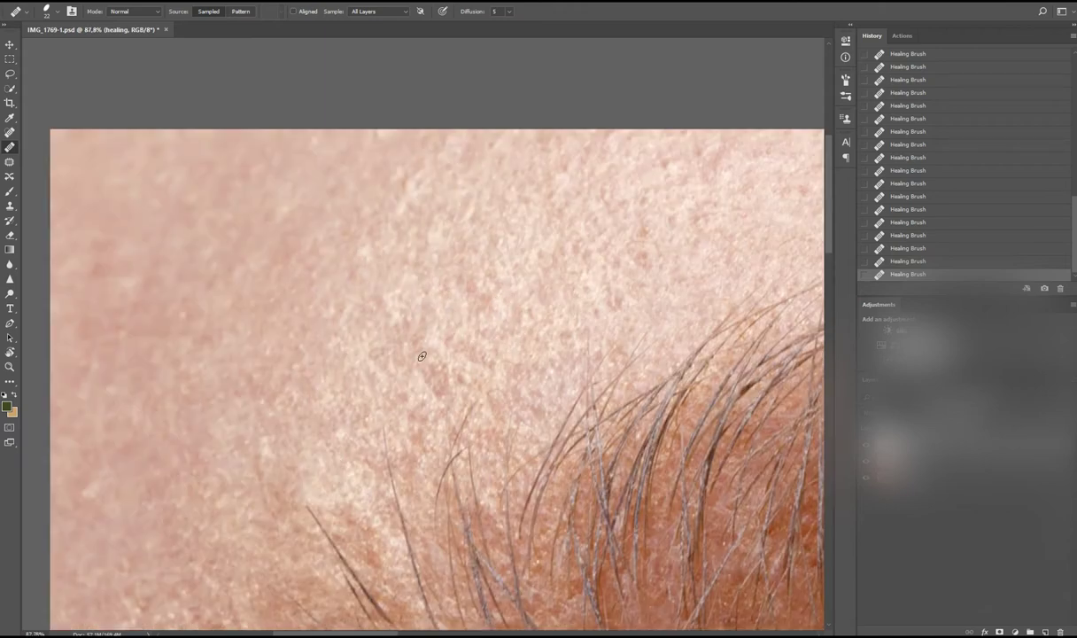
scroll(494, 363, "up", 1)
scroll(346, 389, "down", 2)
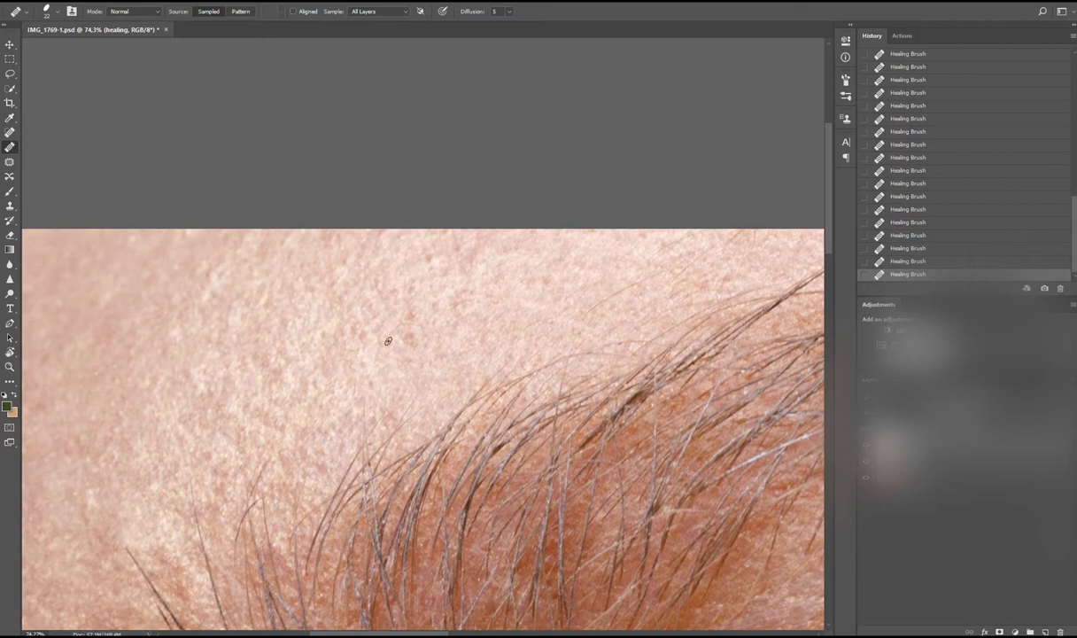
Step: Heal the uneven pores and fine stray hairs on the forehead just above the middle of the eyebrow
left_click_drag(434, 310, 443, 356)
scroll(379, 293, "up", 2)
left_click_drag(464, 310, 470, 349)
scroll(423, 403, "down", 3)
scroll(416, 397, "up", 4)
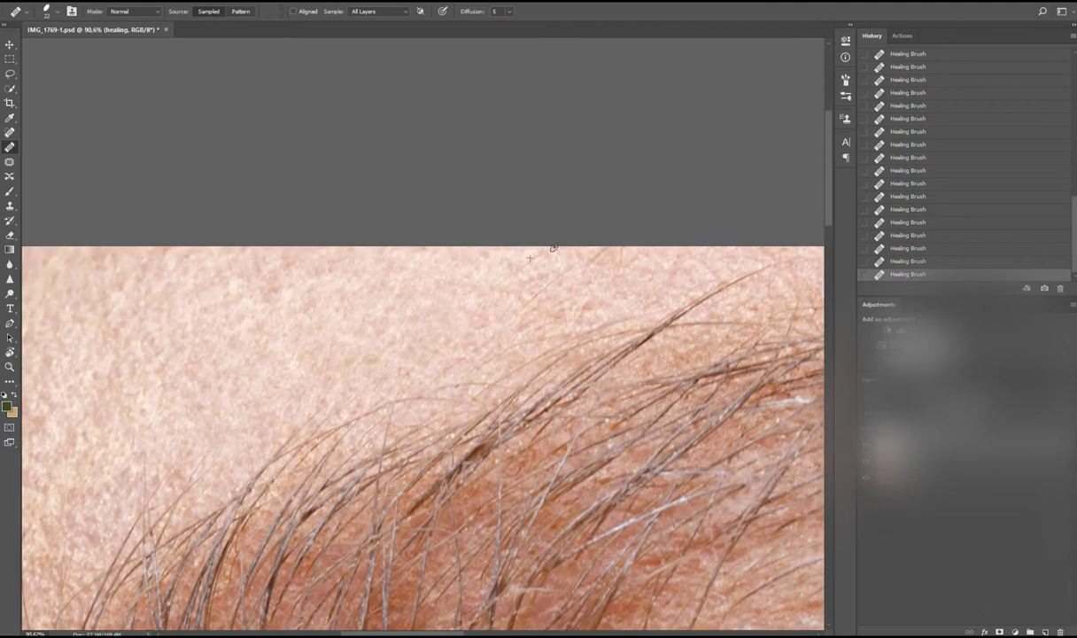
left_click_drag(583, 313, 549, 320)
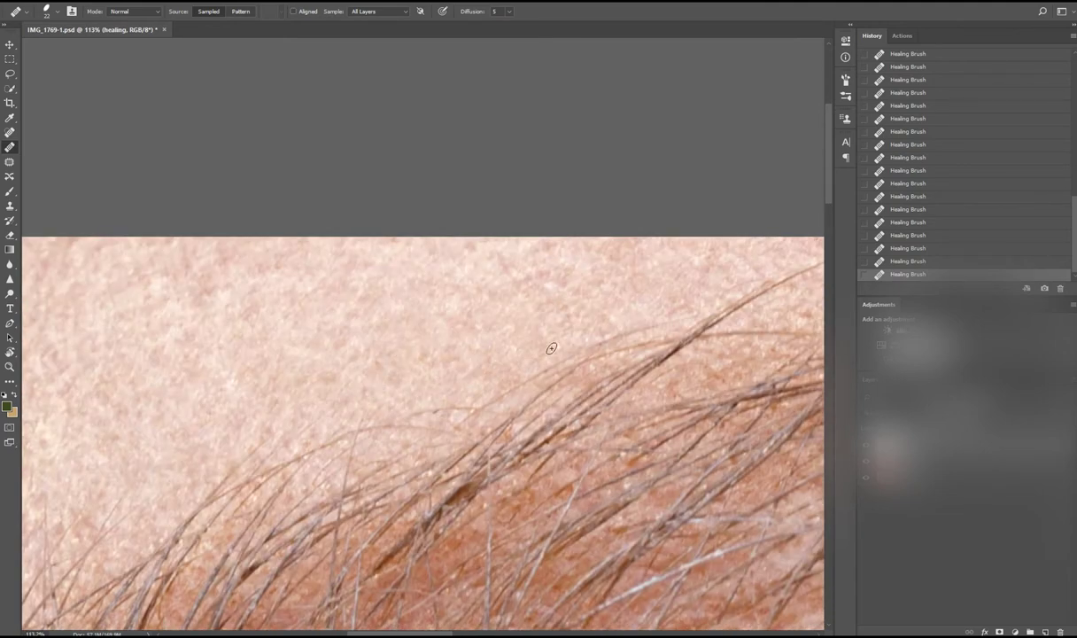
scroll(531, 319, "up", 2)
scroll(529, 312, "right", 5)
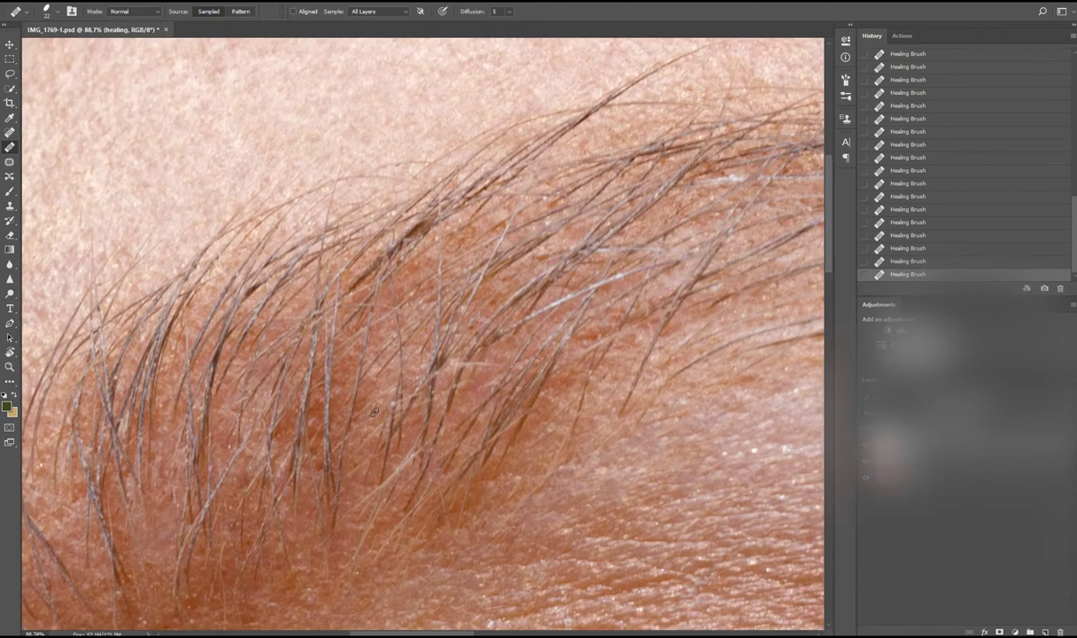
Step: Heal away the long thin stray hair running beneath the eyebrow's arch toward its tail
scroll(393, 417, "down", 8)
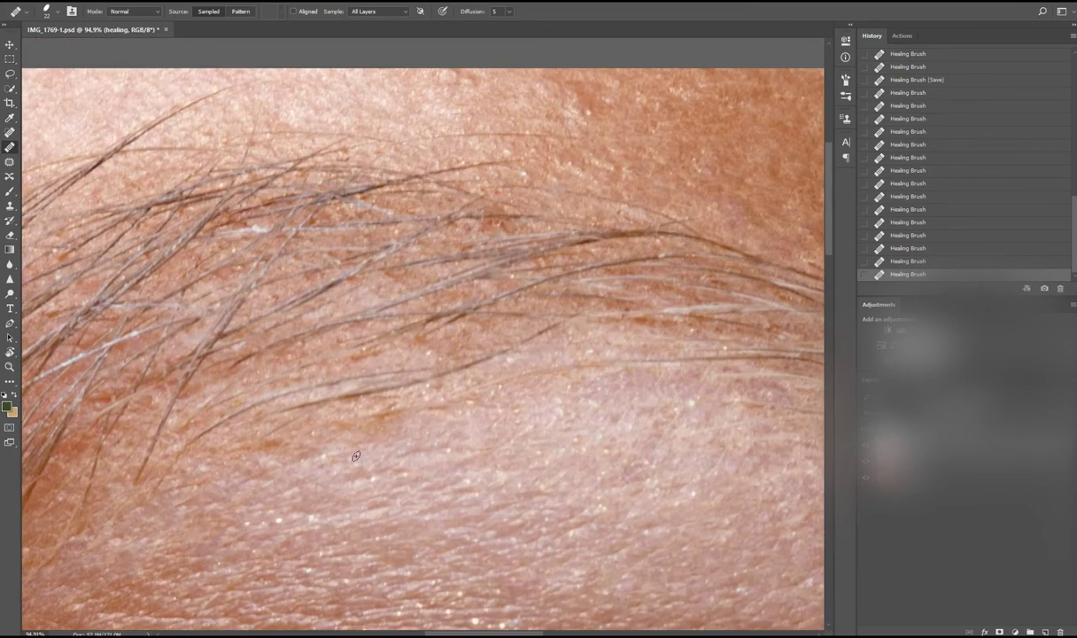
key("ctrl+z")
key("ctrl+shift+z")
left_click_drag(482, 385, 627, 346)
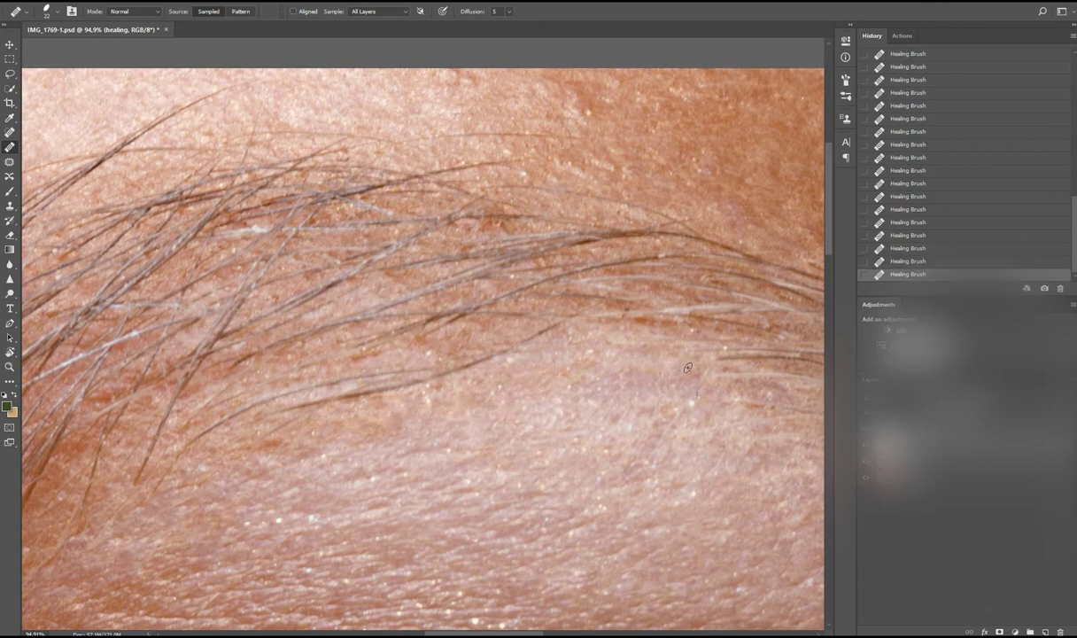
scroll(424, 414, "up", 2)
scroll(424, 414, "down", 2)
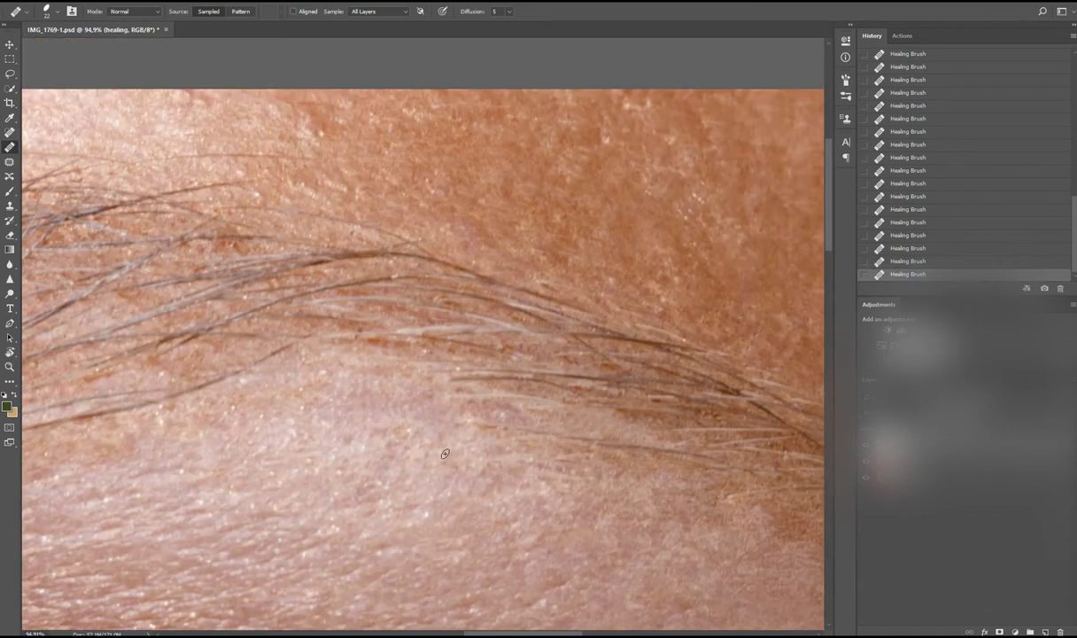
scroll(635, 476, "down", 5)
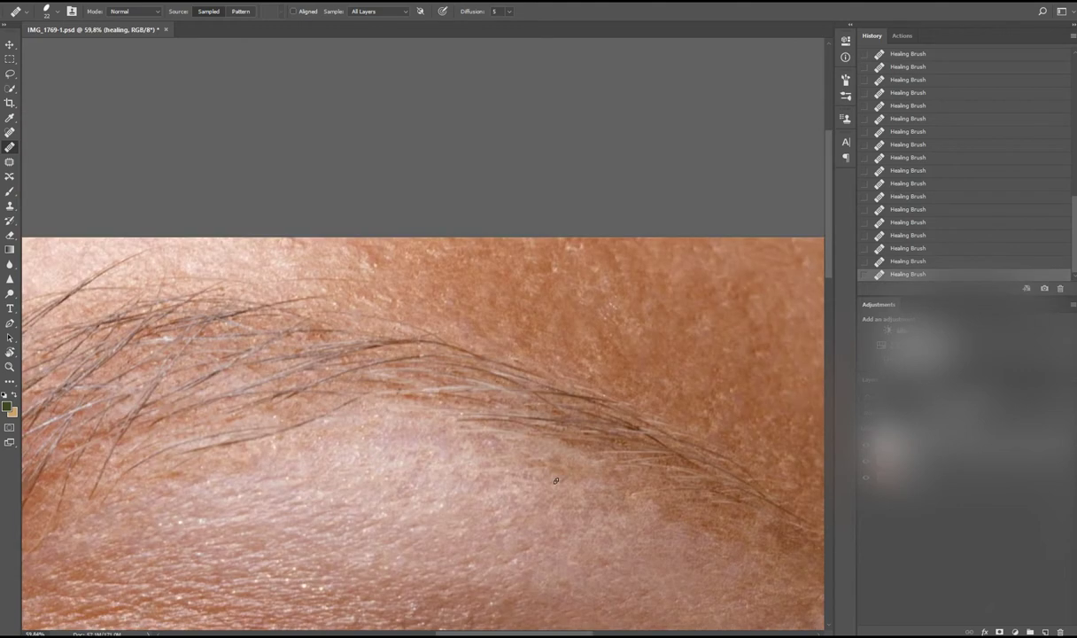
scroll(442, 351, "up", 5)
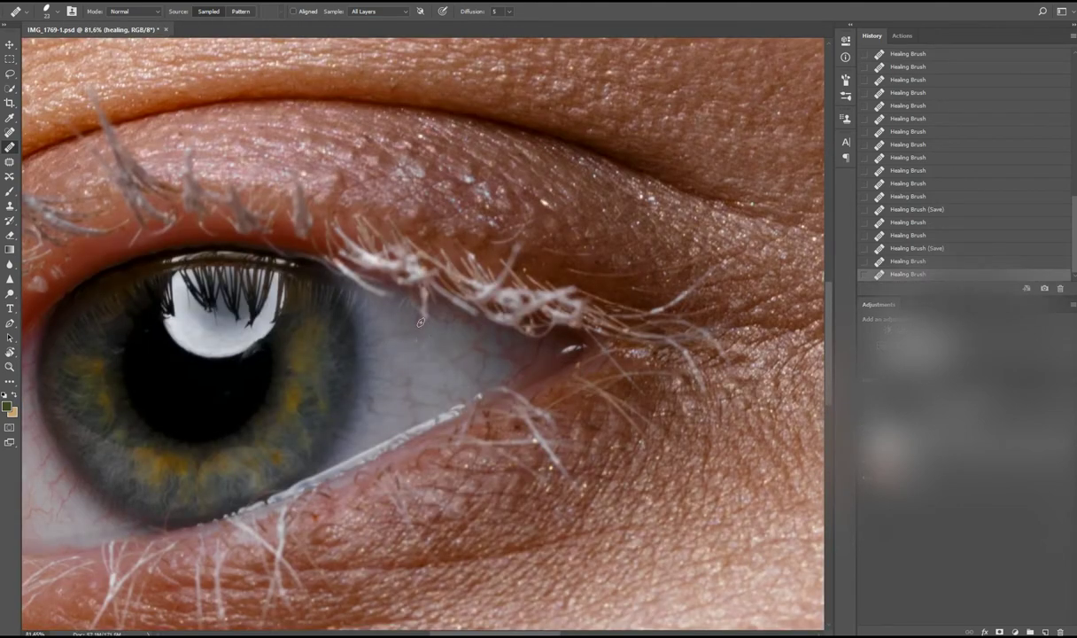
Step: Heal the red veins in the white of the eye on both sides of the iris
left_click(401, 398)
scroll(421, 396, "up", 1)
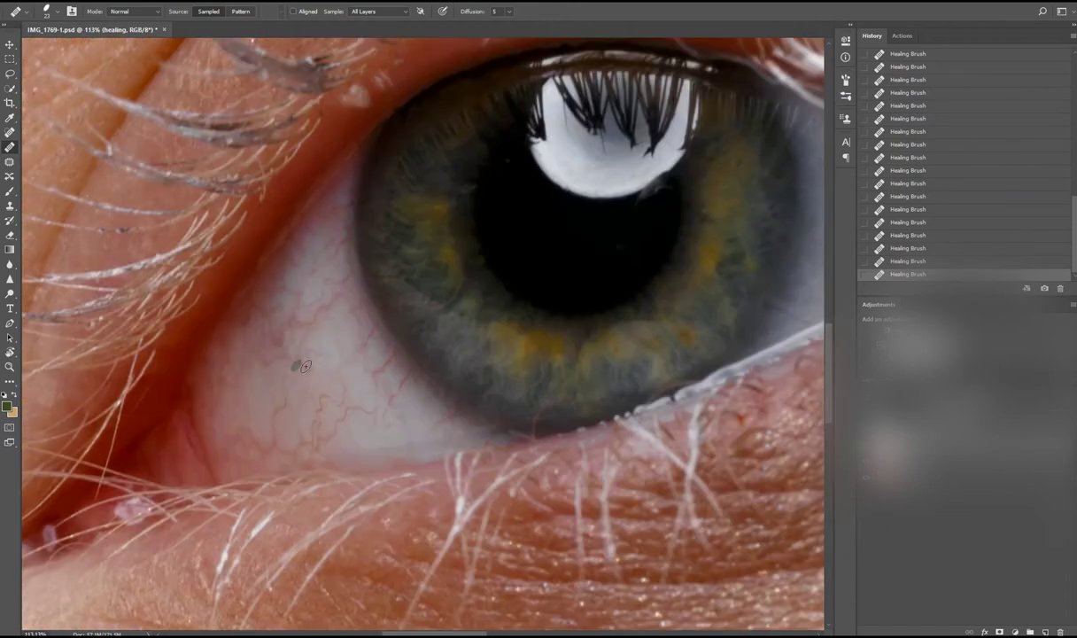
scroll(468, 345, "down", 2)
scroll(384, 366, "up", 2)
left_click(341, 361)
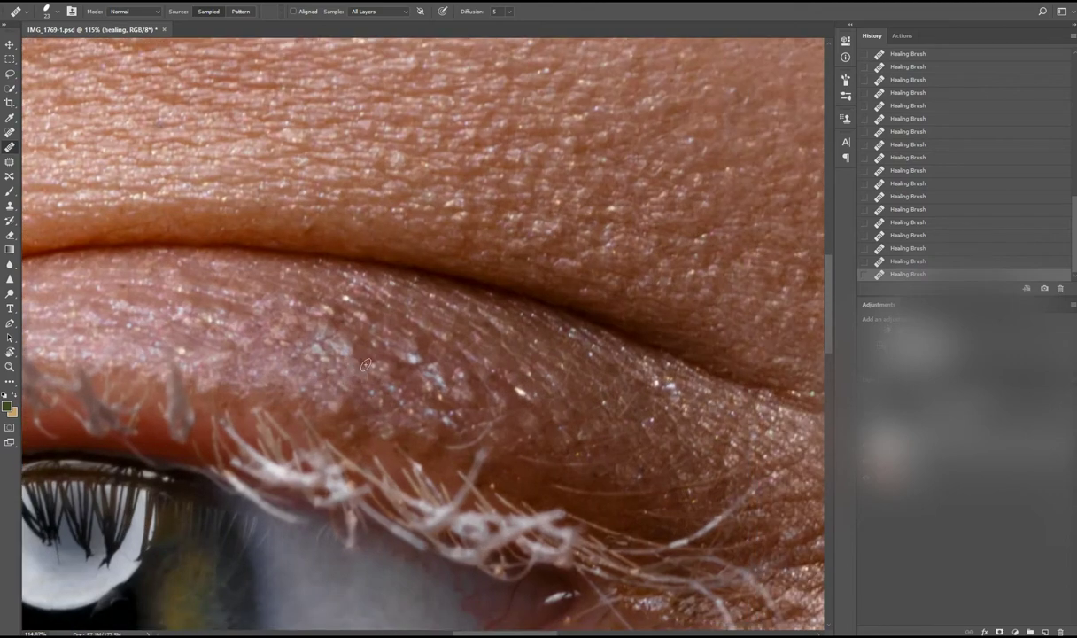
Step: Clone out flecks on the outer part of the upper eyelid and heal the skin beside the eye's outer corner
scroll(370, 389, "up", 3)
key("s")
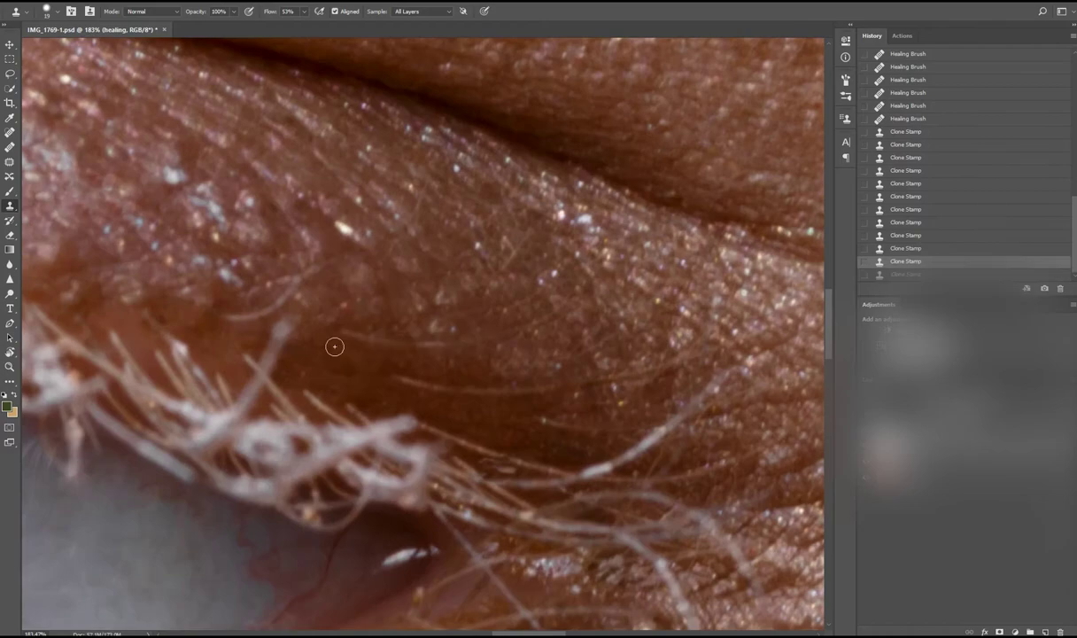
key("j")
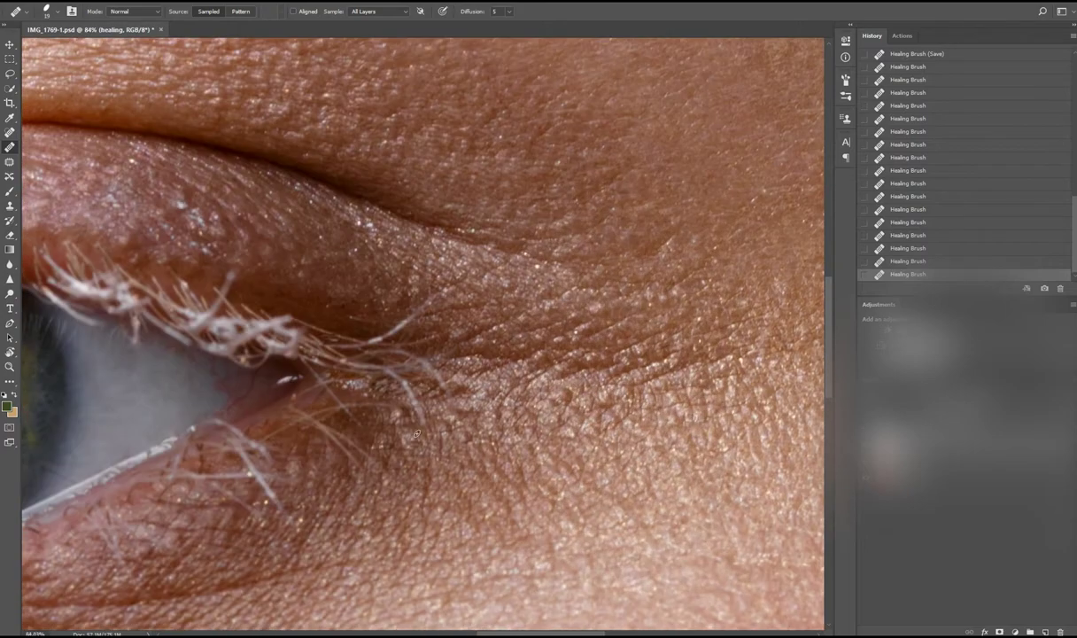
left_click_drag(416, 434, 411, 437)
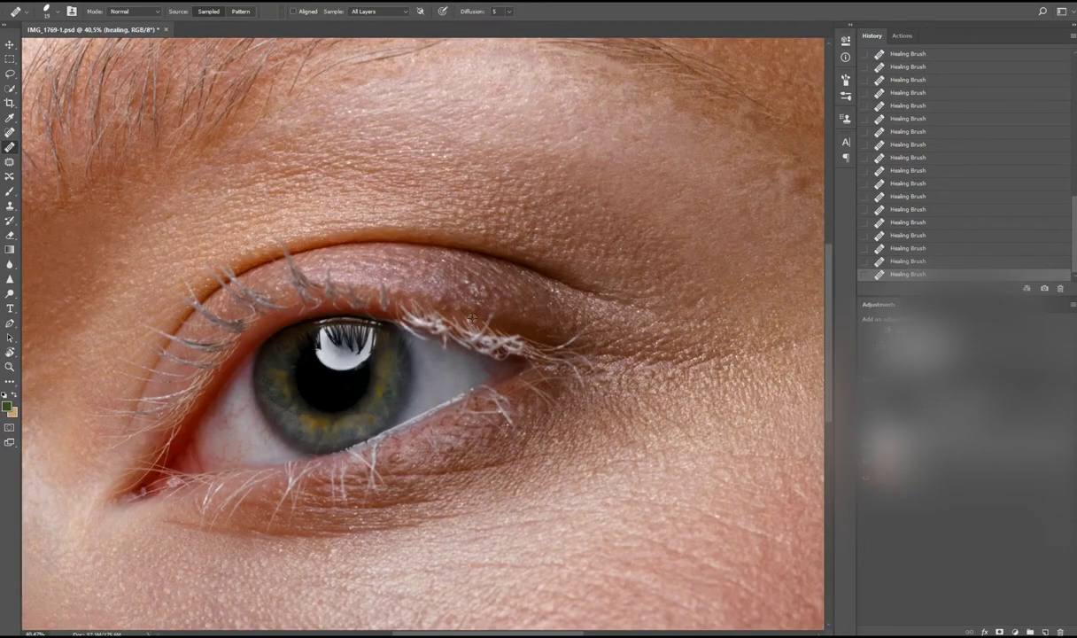
scroll(470, 317, "up", 5)
scroll(490, 328, "down", 8)
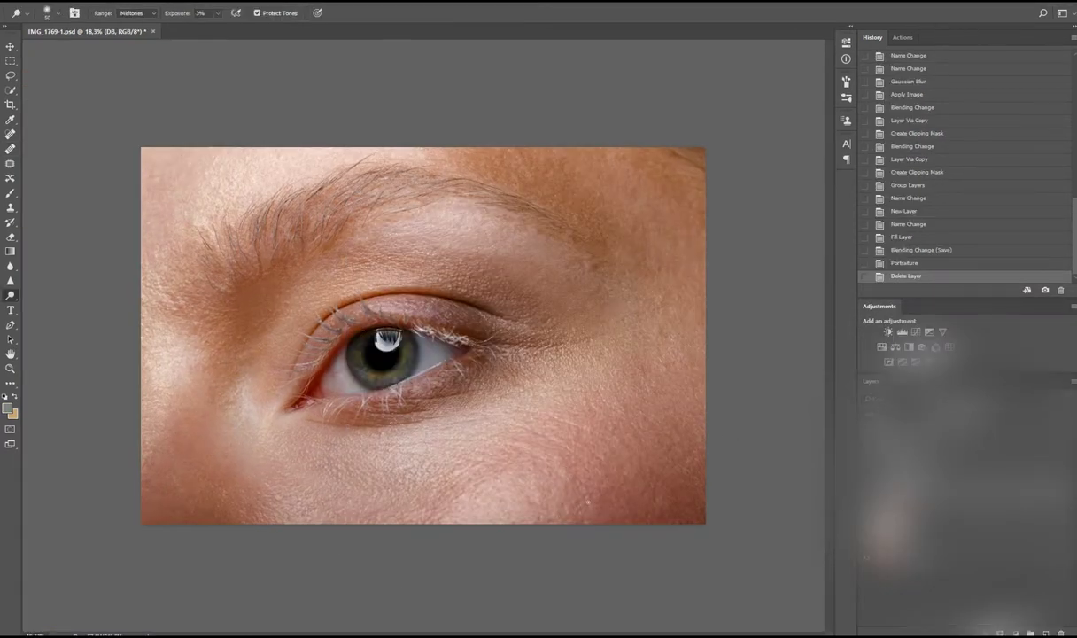
Step: On the DB layer, dodge the dark patches on the reddish cheek below the outer eye corner, using midtones at 3% exposure
key("ctrl+shift+z")
key("ctrl+shift+z")
key("ctrl+shift+z")
key("ctrl+shift+z")
key("ctrl+shift+z")
mouse_move(645, 469)
left_mouse_down()
mouse_move(604, 468)
mouse_move(604, 455)
mouse_move(588, 495)
mouse_move(566, 478)
left_mouse_up()
left_click_drag(566, 478, 572, 490)
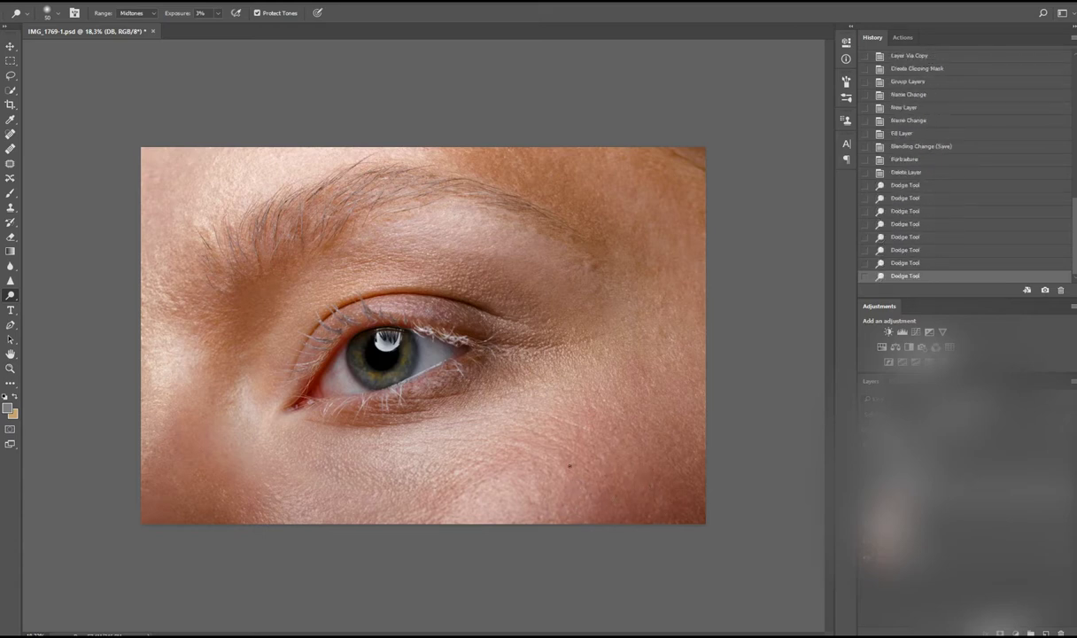
key("ctrl+shift+z")
key("ctrl+shift+z")
key("ctrl+shift+z")
key("ctrl+shift+z")
key("ctrl+shift+z")
key("ctrl+shift+z")
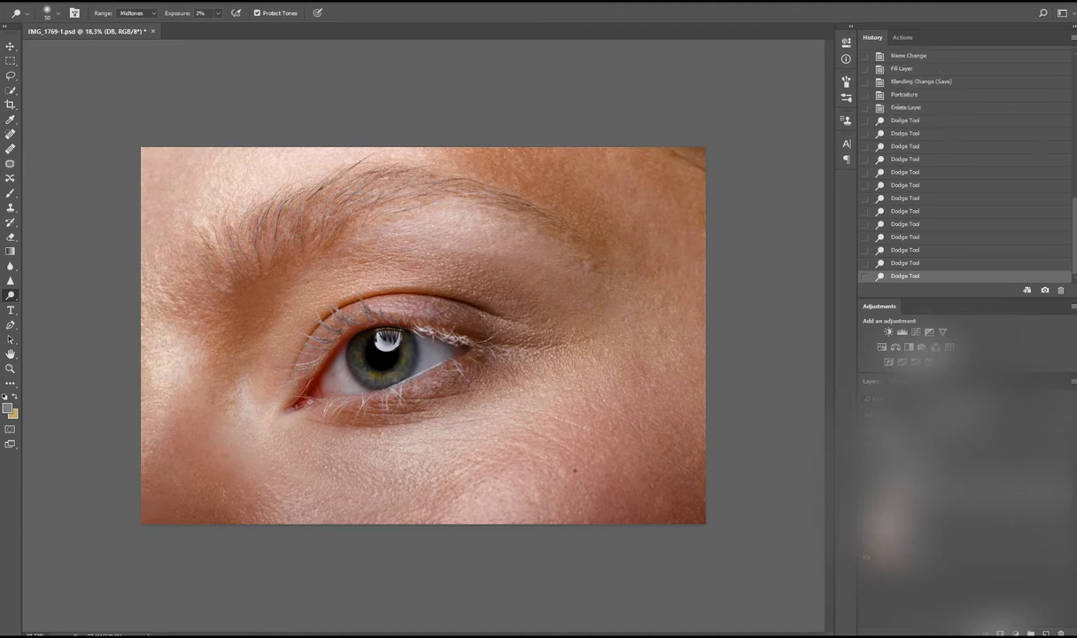
Step: Even out the cheek near the photo's lower edge by burning its bright patches and dodging its dark ones
key("ctrl+shift+z")
key("ctrl+shift+z")
key("ctrl+shift+z")
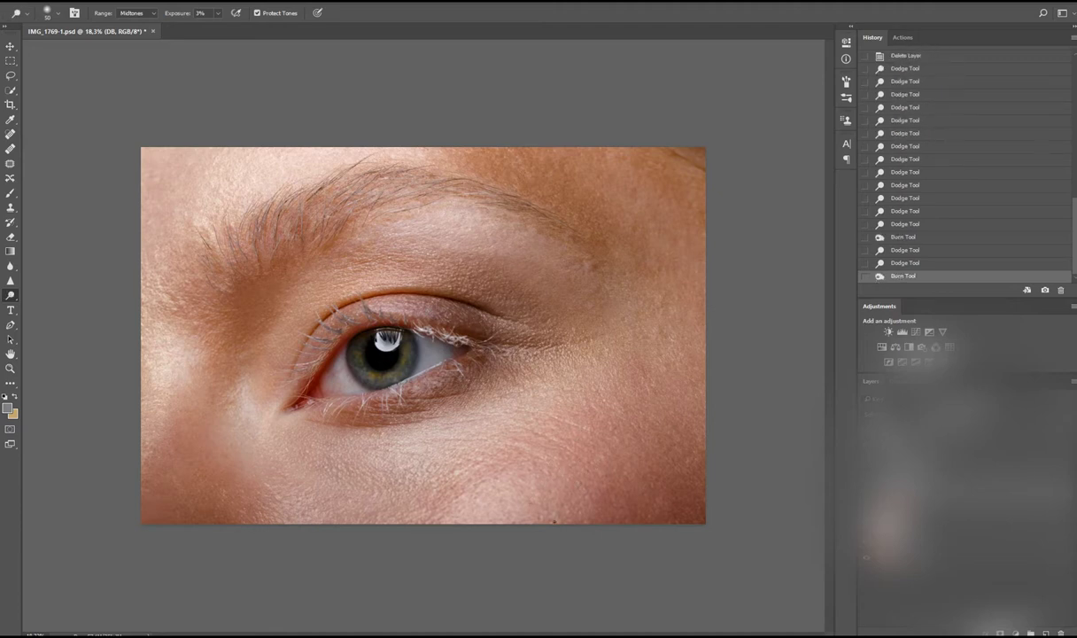
key("ctrl+shift+z")
key("ctrl+shift+z")
key("ctrl+shift+z")
key("ctrl+shift+z")
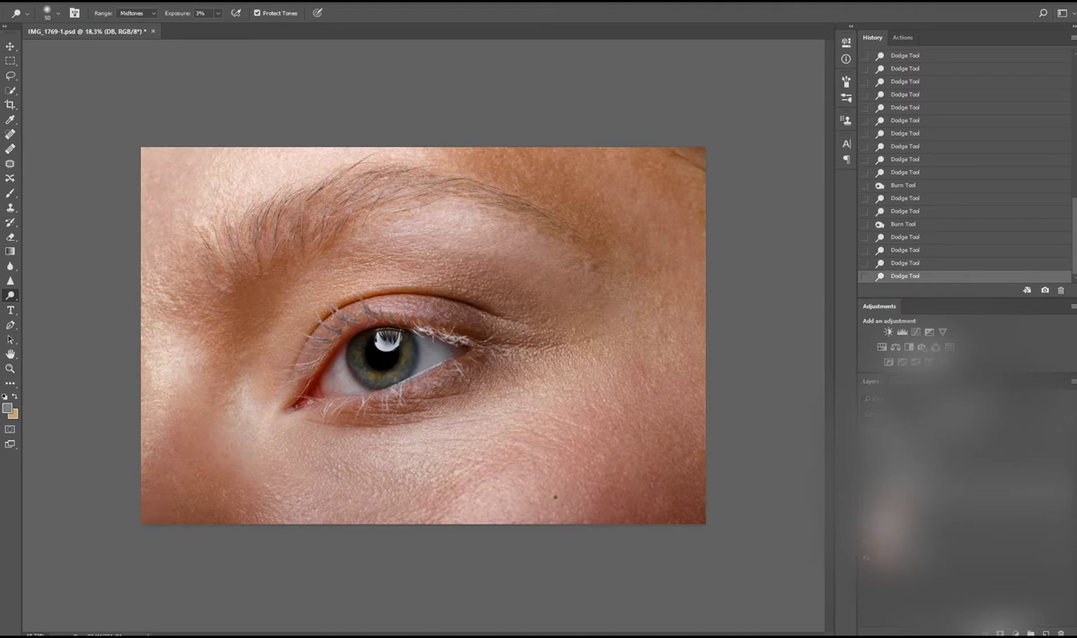
Step: Dodge the small dark patches across the cheek between its reddish part and the area directly below the eye
key("ctrl+shift+z")
key("ctrl+shift+z")
key("ctrl+shift+z")
key("ctrl+shift+z")
key("ctrl+shift+z")
key("ctrl+shift+z")
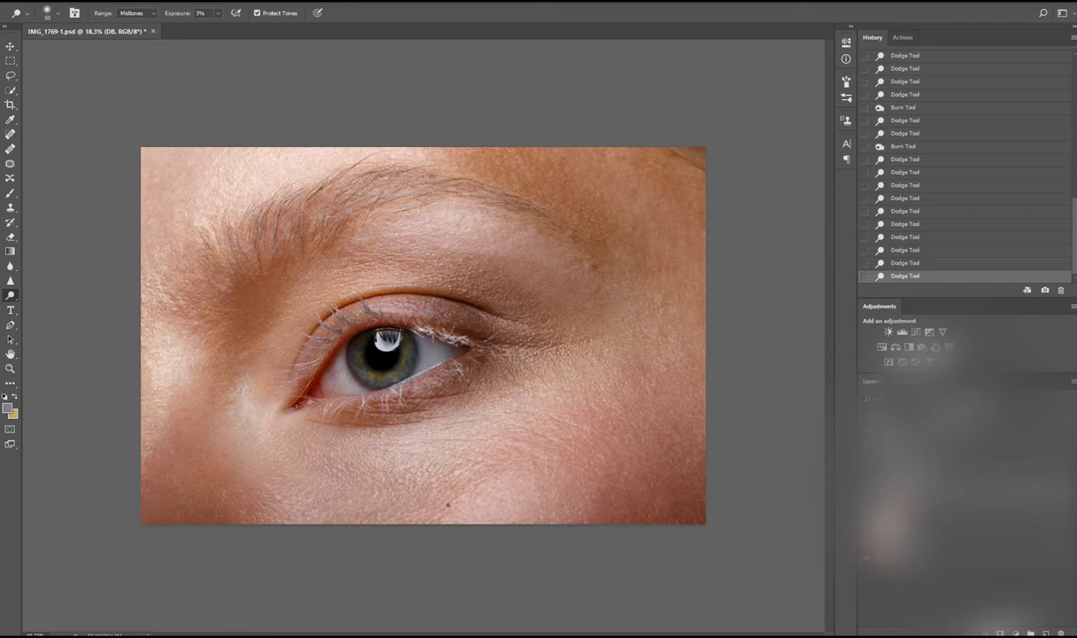
key("ctrl+shift+z")
key("ctrl+shift+z")
key("ctrl+shift+z")
key("ctrl+shift+z")
Step: Burn the bright patches on the lower cheek beneath the eye and dodge the dark spots just above them
key("ctrl+plus")
left_click(470, 559, "alt")
left_click(470, 559, "alt")
left_click(461, 531, "alt")
left_click(449, 496)
left_click(432, 501)
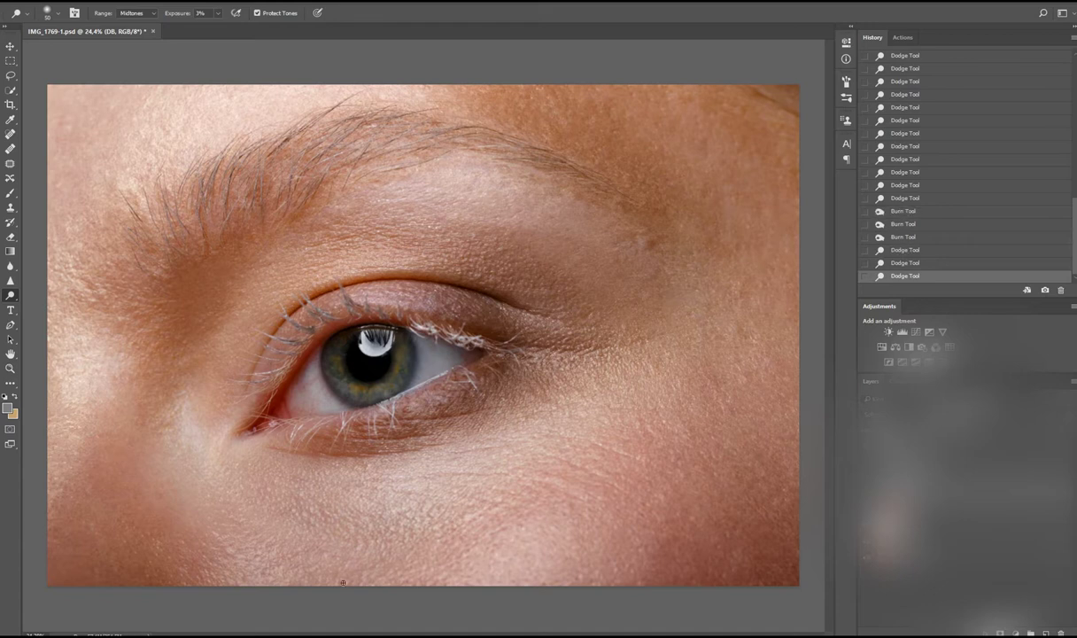
Step: Dodge the dark patches on the skin below the lower lashes, toward the side of the nose
left_click(369, 541)
scroll(372, 531, "up", 2)
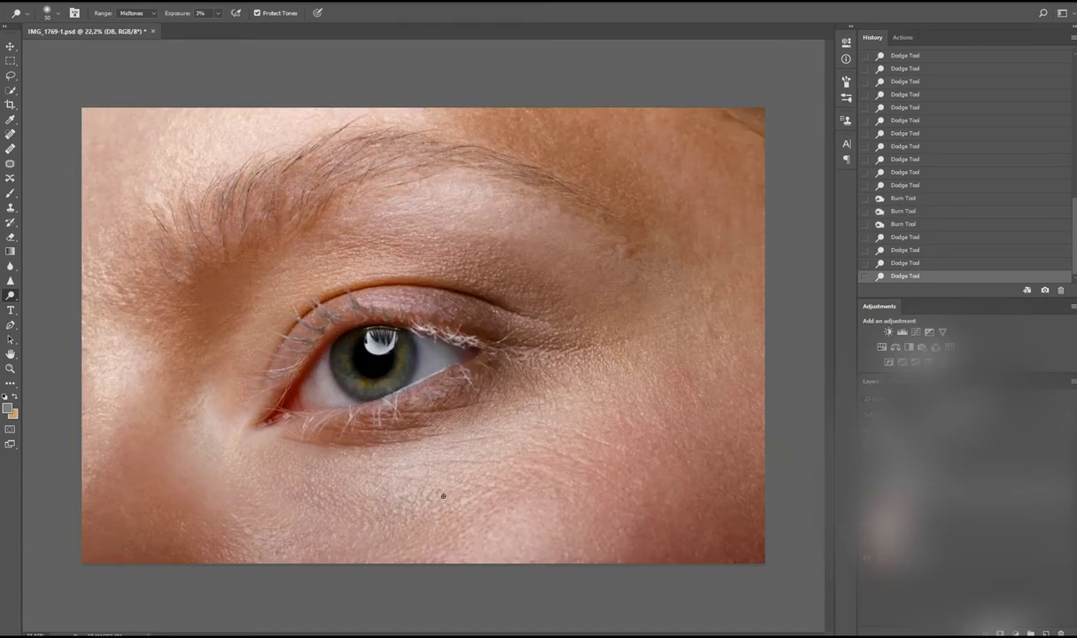
left_click(360, 482)
left_click(357, 513)
left_click(373, 505)
left_click(279, 556)
mouse_move(296, 528)
left_mouse_down()
mouse_move(286, 468)
mouse_move(296, 484)
mouse_move(317, 471)
mouse_move(395, 505)
left_mouse_up()
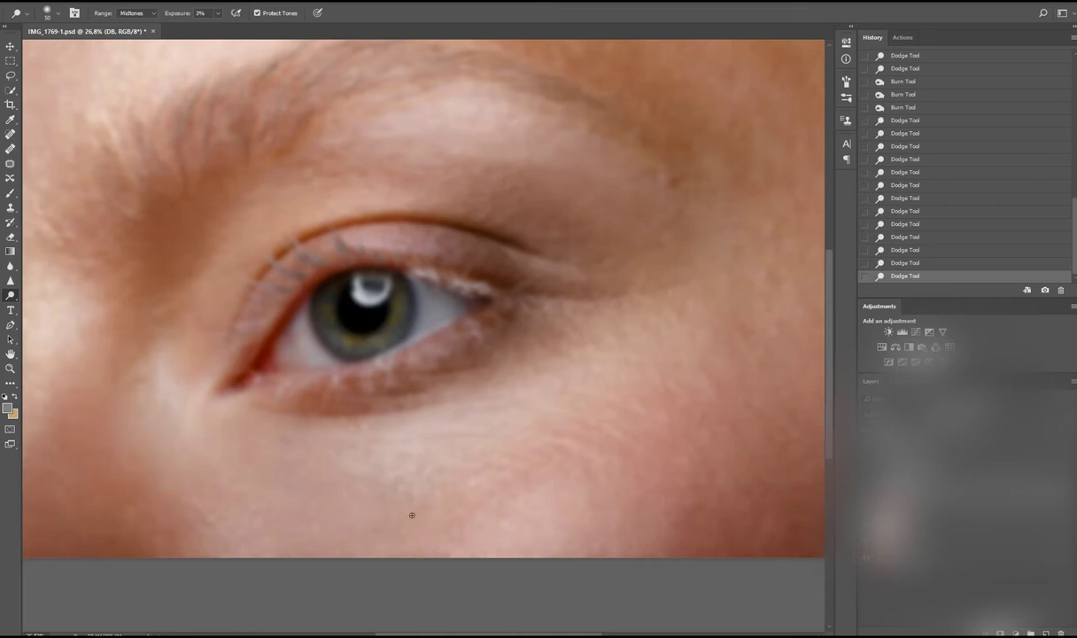
key("ctrl+minus")
key("ctrl+minus")
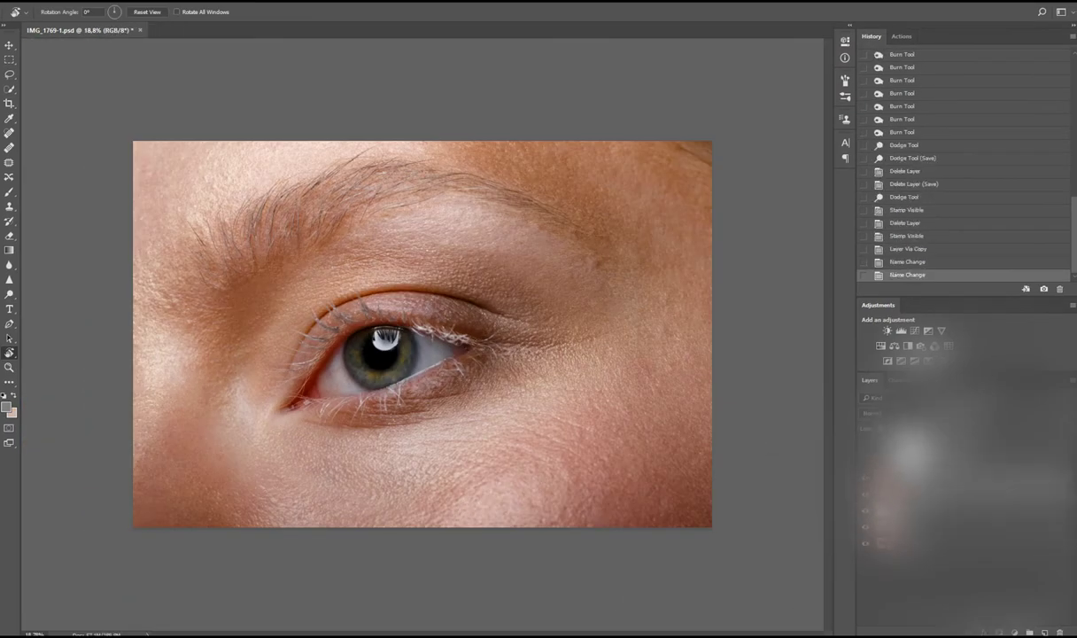
Step: Blur the low layer with Gaussian Blur, and use Apply Image on the high layer with low as source and offset 128
scroll(532, 433, "up", 3)
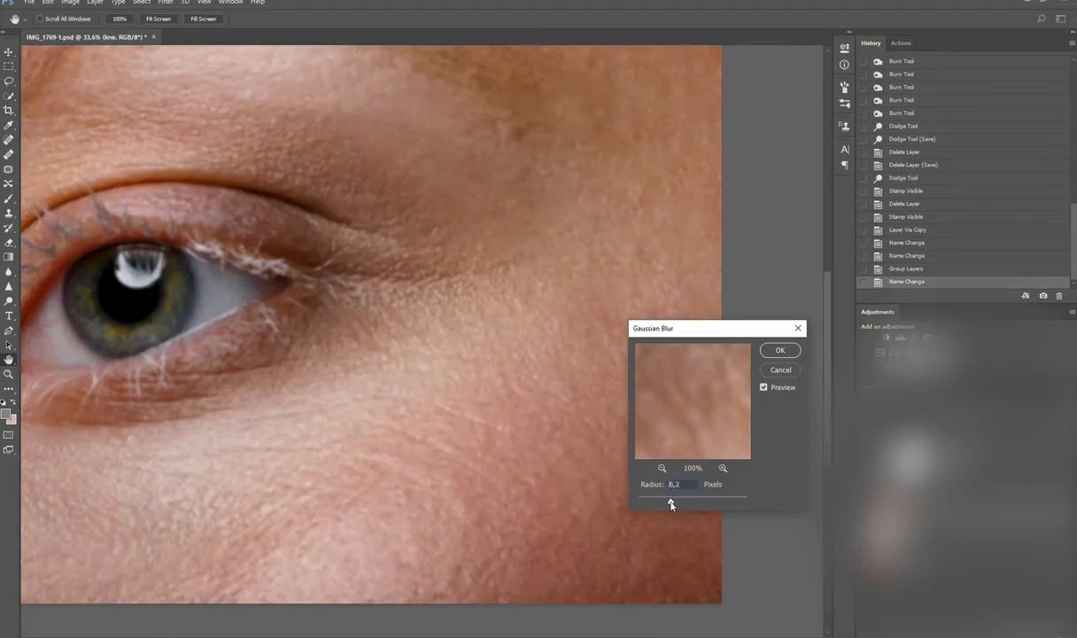
left_click(779, 349)
left_click(70, 1)
left_click(97, 149)
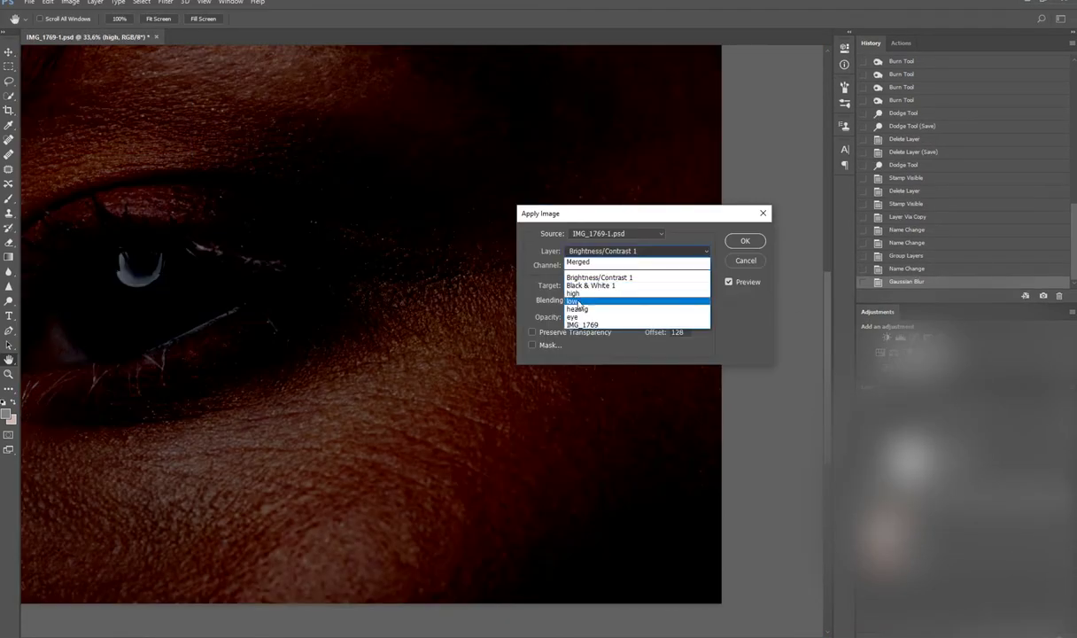
left_click(745, 240)
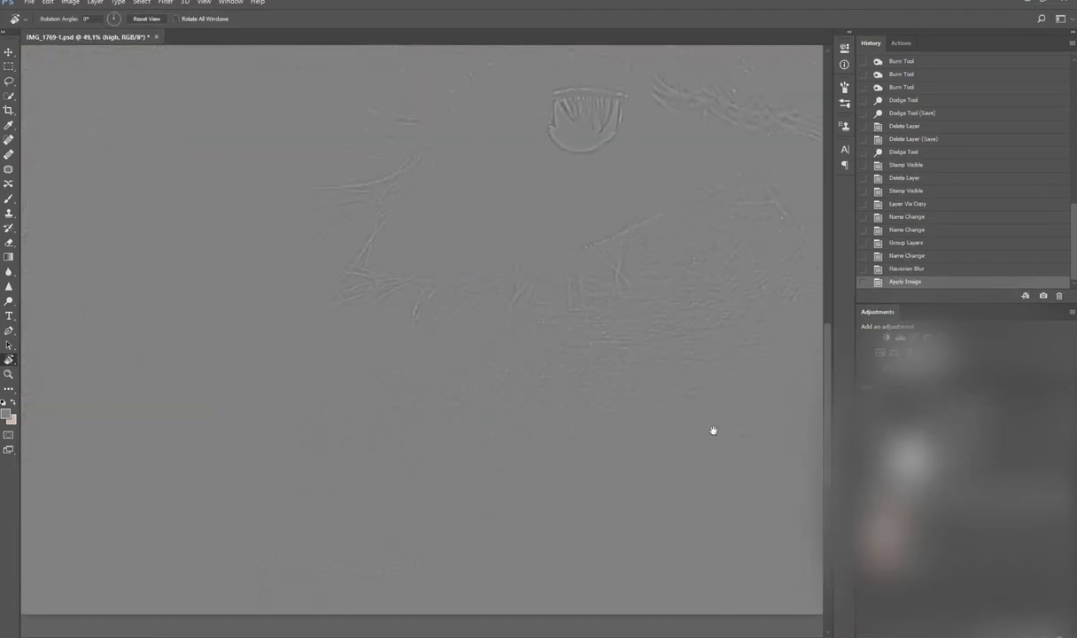
Step: Add a new layer named DB, filled with gray and set to the Overlay blend mode
key("ctrl+0")
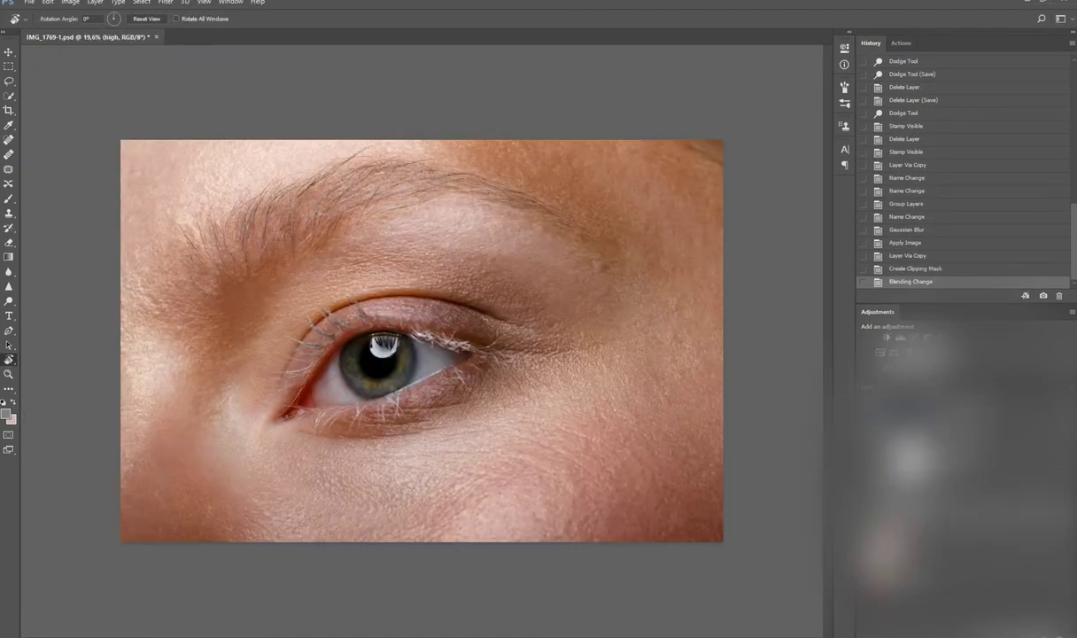
key("shift+F5")
key("Return")
key("shift+alt+o")
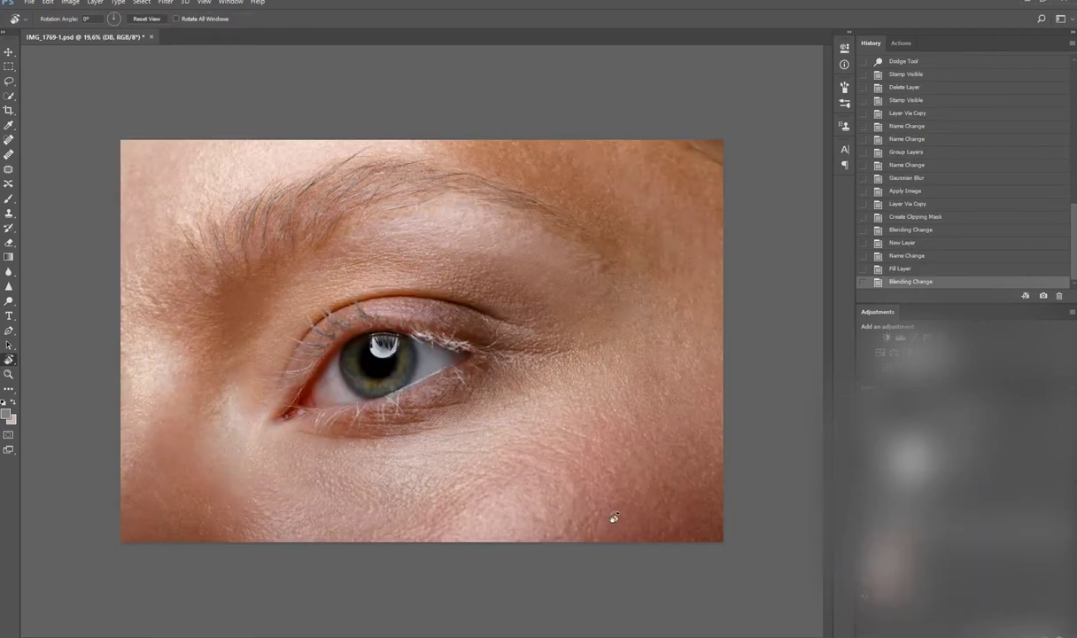
Step: Dodge the dark patches on the skin between the eyebrow's inner end and the nose bridge, using midtones at 3% exposure
key("o")
scroll(359, 430, "up", 1)
left_click_drag(467, 421, 114, 298)
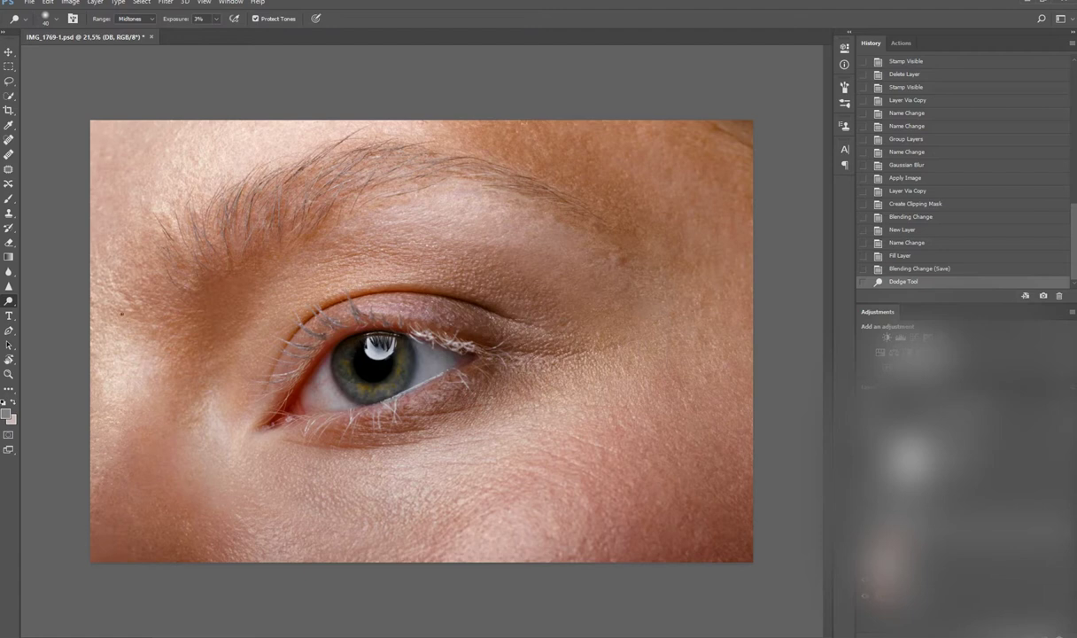
left_click_drag(113, 298, 104, 303)
left_click(111, 288)
left_click(114, 283)
left_click(115, 279)
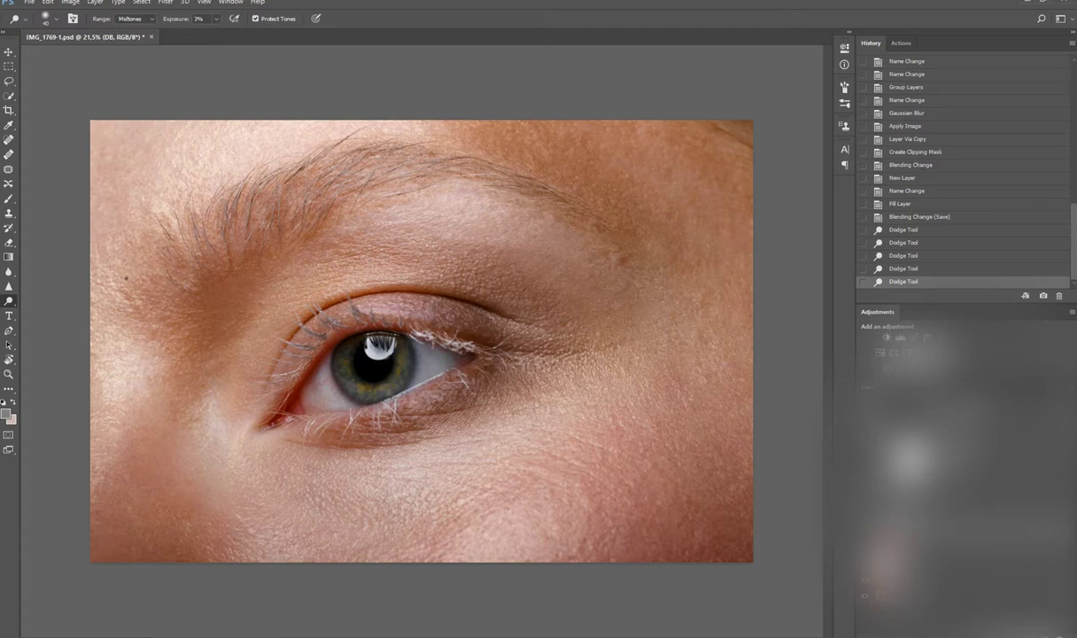
left_click(131, 288, "alt")
left_click(126, 301, "alt")
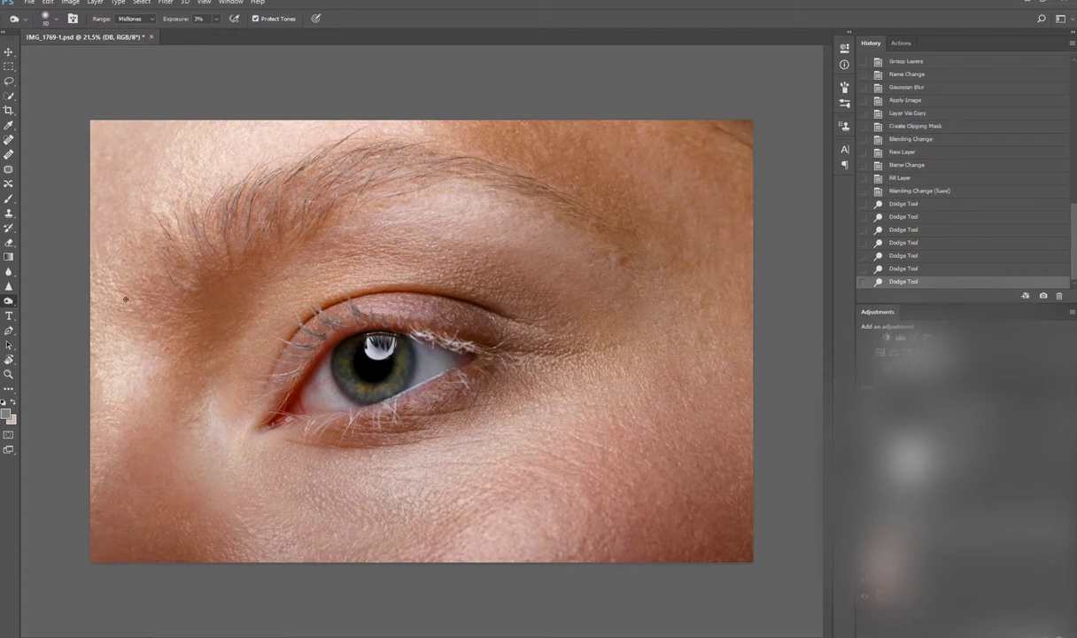
Step: Burn the bright patches beside the eyebrow's inner end and dodge the dark spots on the adjoining lower forehead
left_click(120, 289)
left_click(130, 286)
left_click(141, 283)
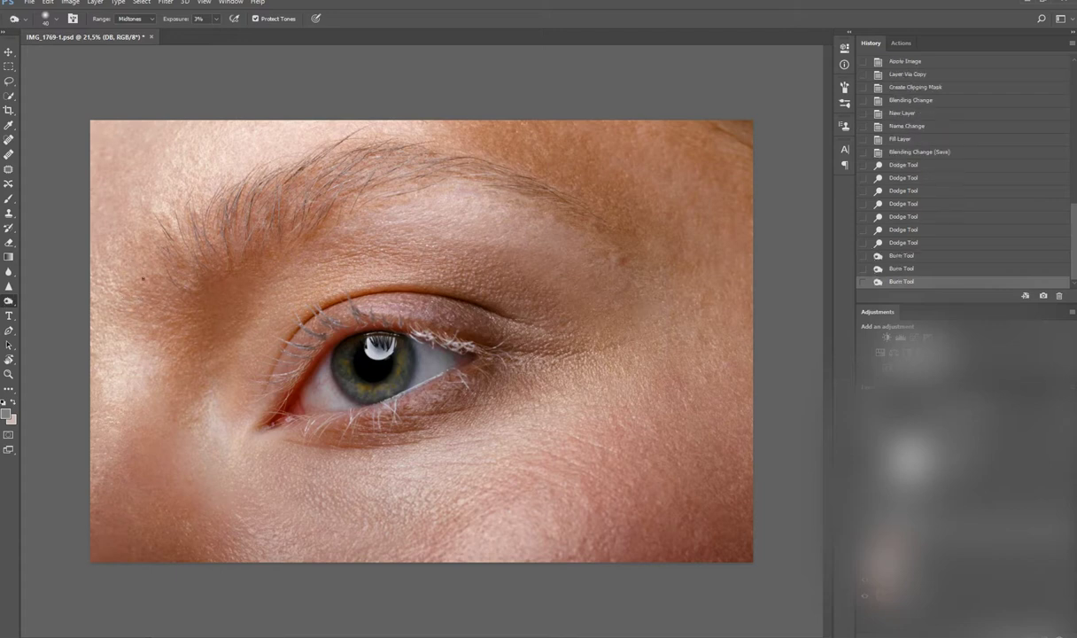
left_click(155, 330, "alt")
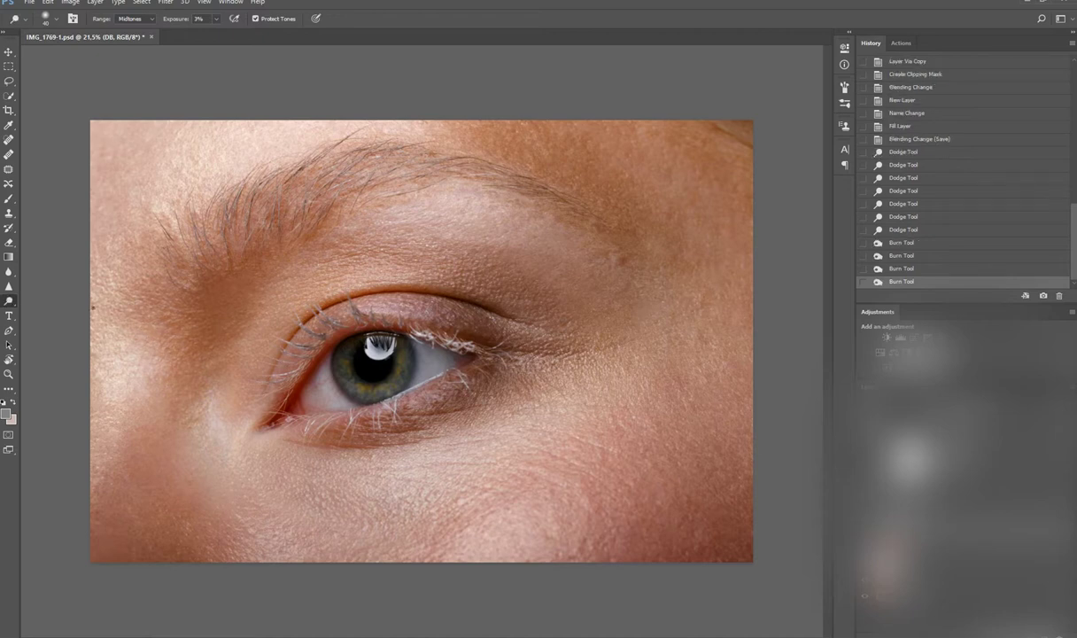
left_click(98, 241)
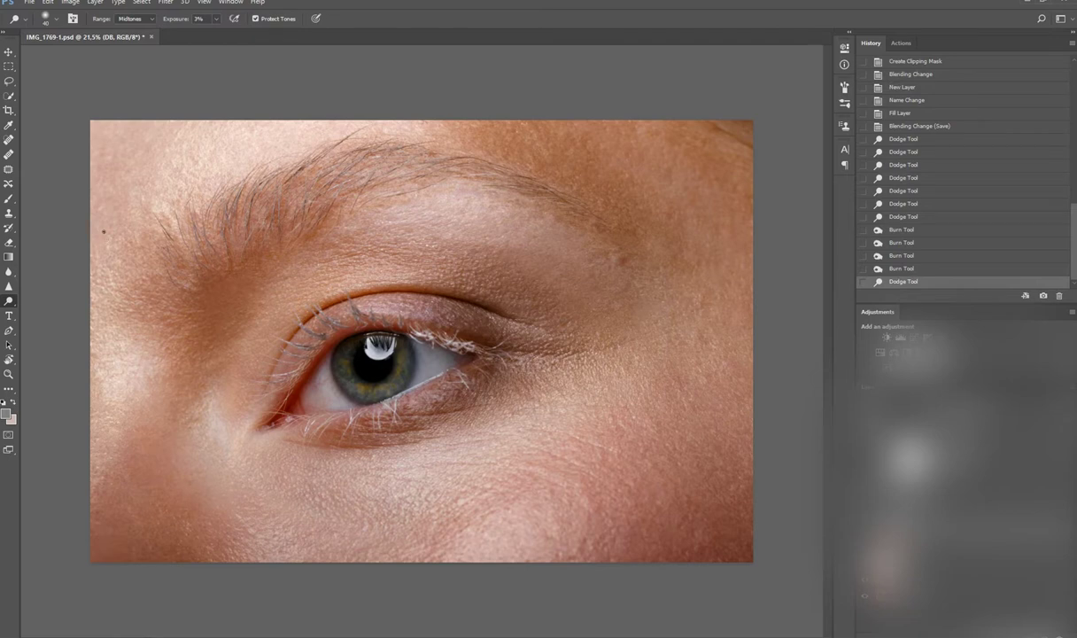
left_click(112, 245)
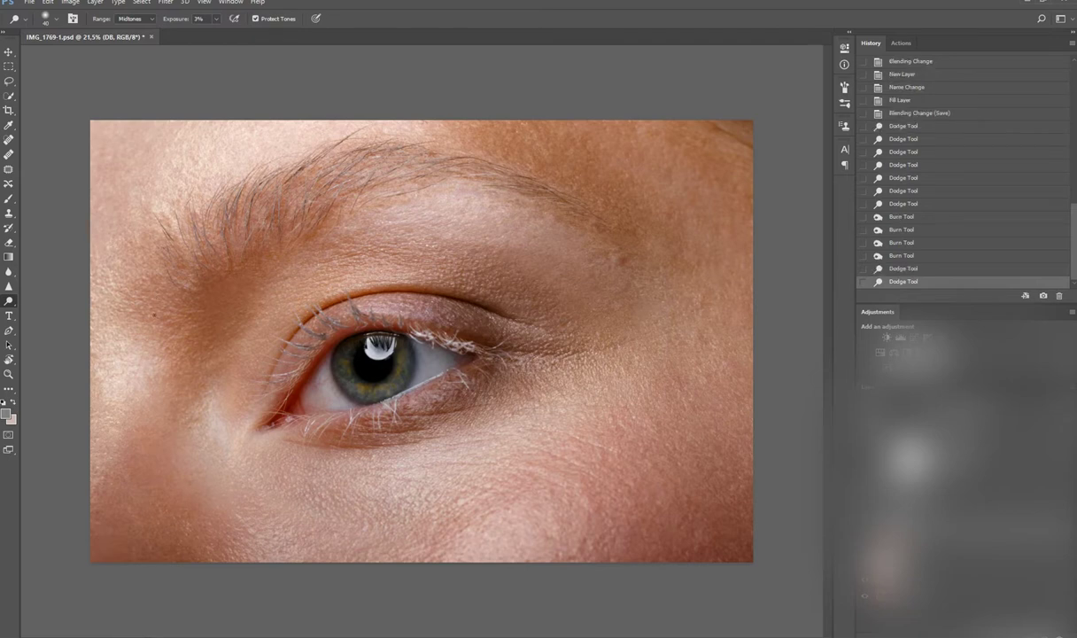
Step: Dodge the dark patches on the nose bridge and beside the inner eye corner at 4% exposure
left_click(185, 304)
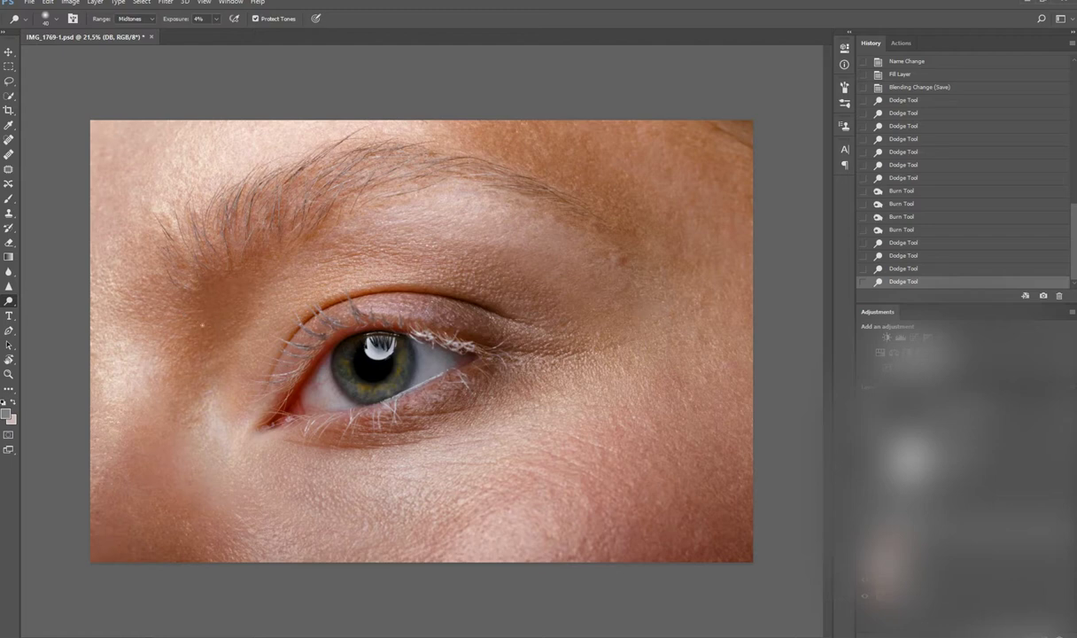
left_click(193, 381)
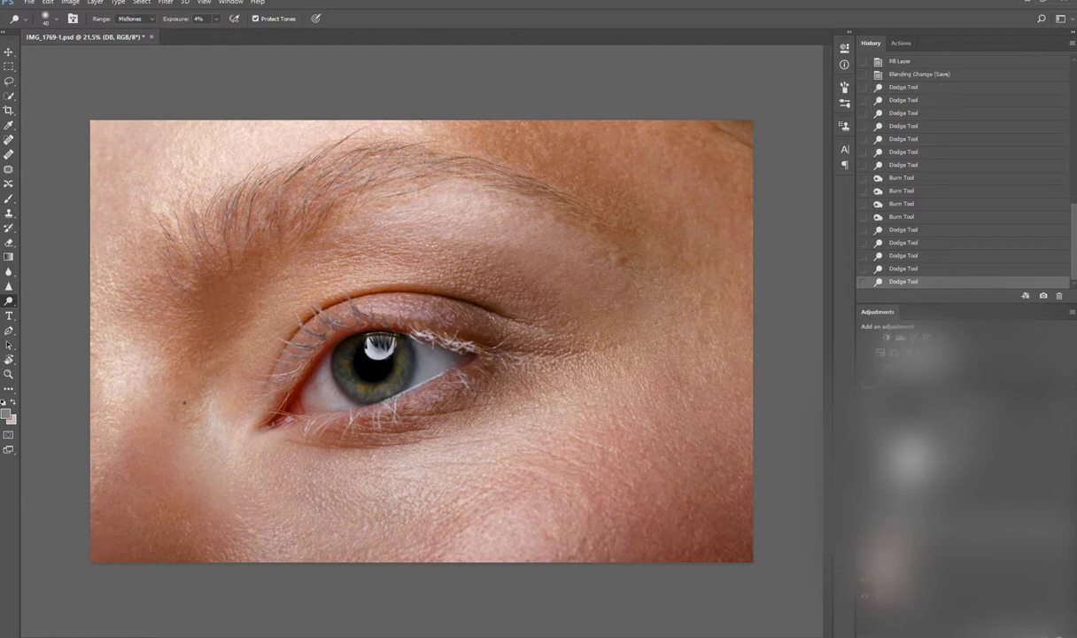
left_click(191, 422)
left_click(255, 344)
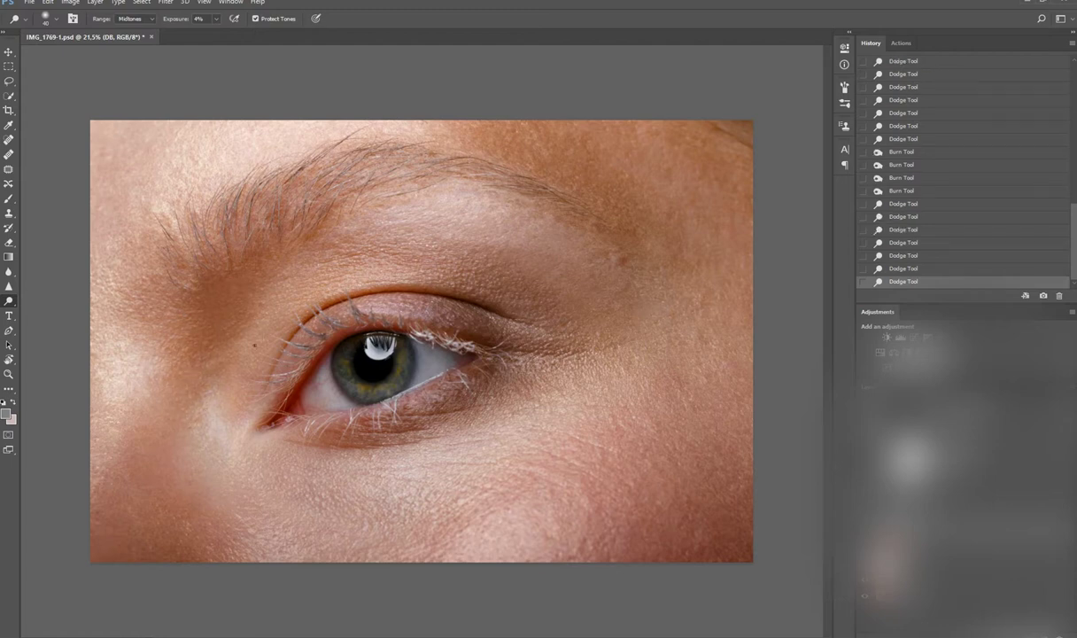
Step: Burn the bright patches from the nose bridge up to the hollow under the eyebrow's inner end at 3% exposure
left_click(190, 396, "alt")
left_click(188, 381, "alt")
left_click(186, 364, "alt")
left_click(183, 347, "alt")
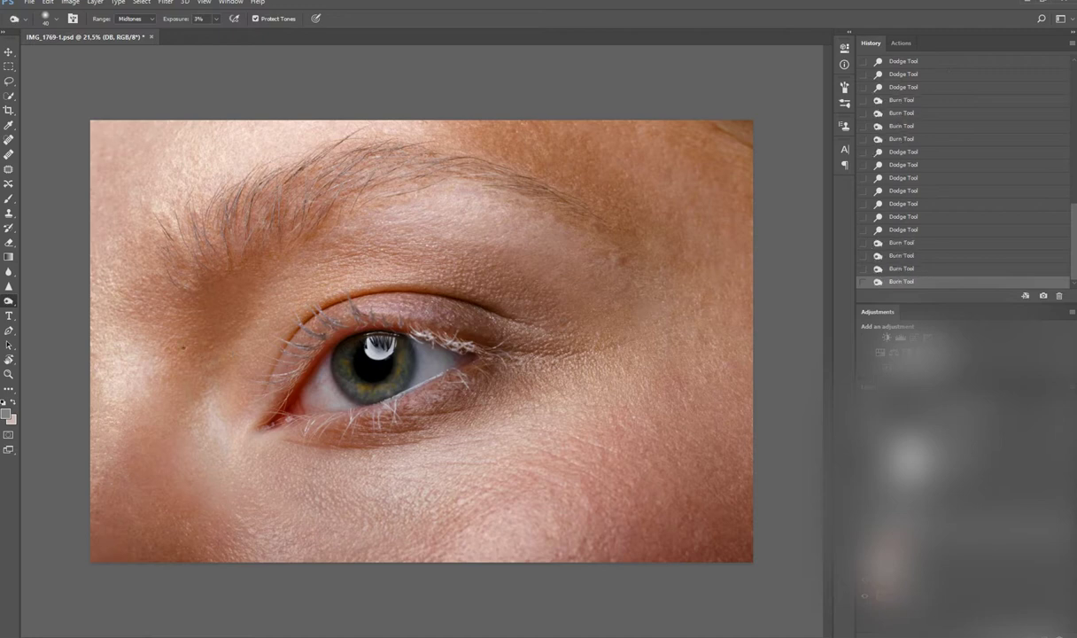
left_click(177, 333, "alt")
left_click(199, 321, "alt")
left_click(218, 310, "alt")
left_click(236, 299, "alt")
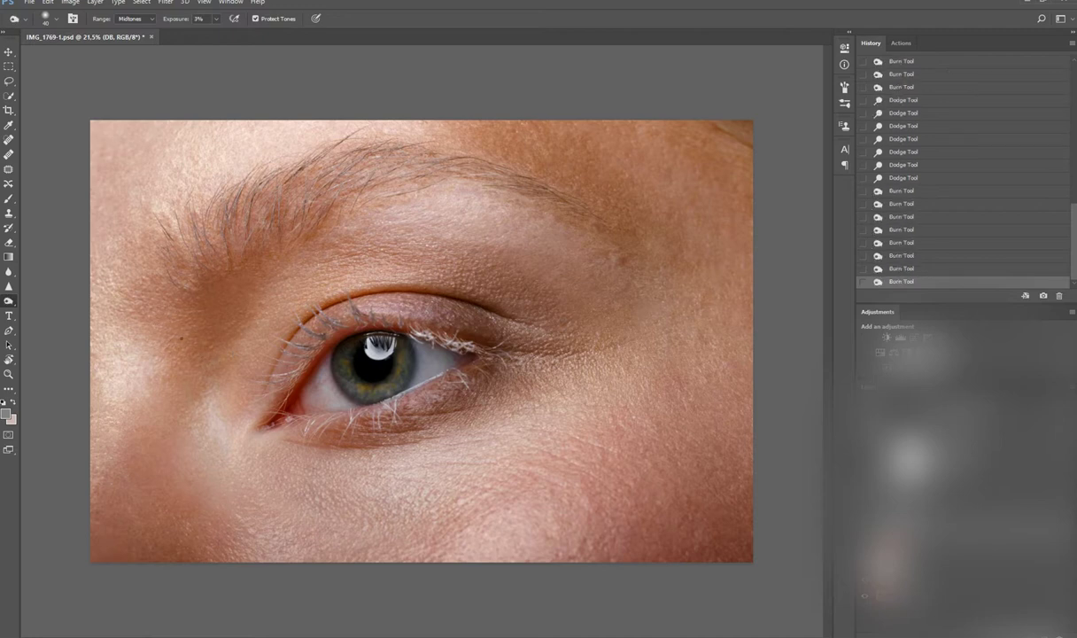
left_click(255, 289)
Step: Clone skin texture over the flaws below the eyebrow's inner end on the high copy layer, and reselect the DB layer
scroll(127, 329, "up", 4)
key("alt+]")
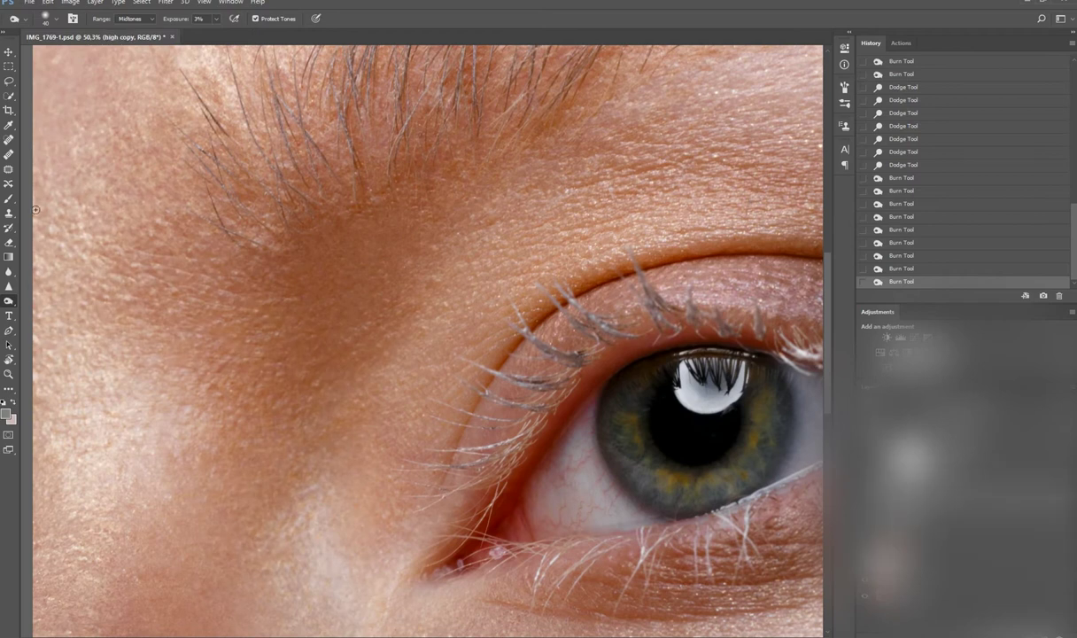
key("s")
left_click(223, 366)
left_click(221, 362)
left_click(219, 358)
left_click(218, 355)
left_click(217, 353)
key("alt+[")
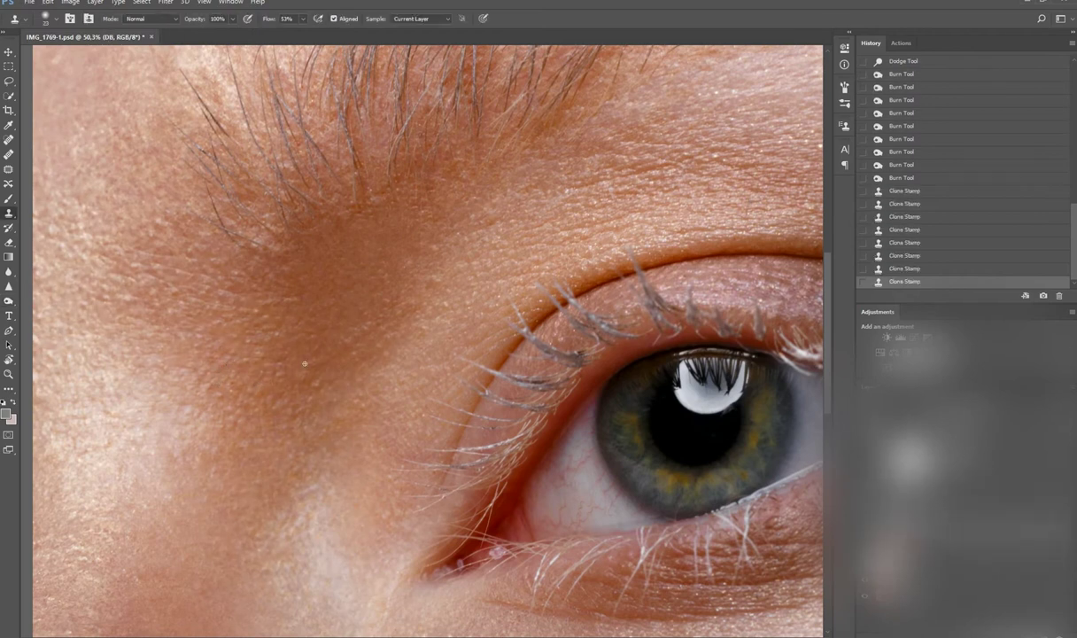
Step: Dodge the small dark patches between the nose bridge and the hollow under the eyebrow's inner end, using midtones at 4% exposure
key("o")
left_click(211, 385)
left_click(213, 383)
left_click(215, 380)
left_click(217, 377)
left_click(219, 374)
left_click(221, 371)
left_click(223, 368)
left_click(225, 365)
left_click(238, 375)
left_click(251, 385)
left_click(266, 394)
left_click(279, 404)
left_click(293, 415)
left_click(277, 344)
left_click(289, 356)
left_click(303, 368)
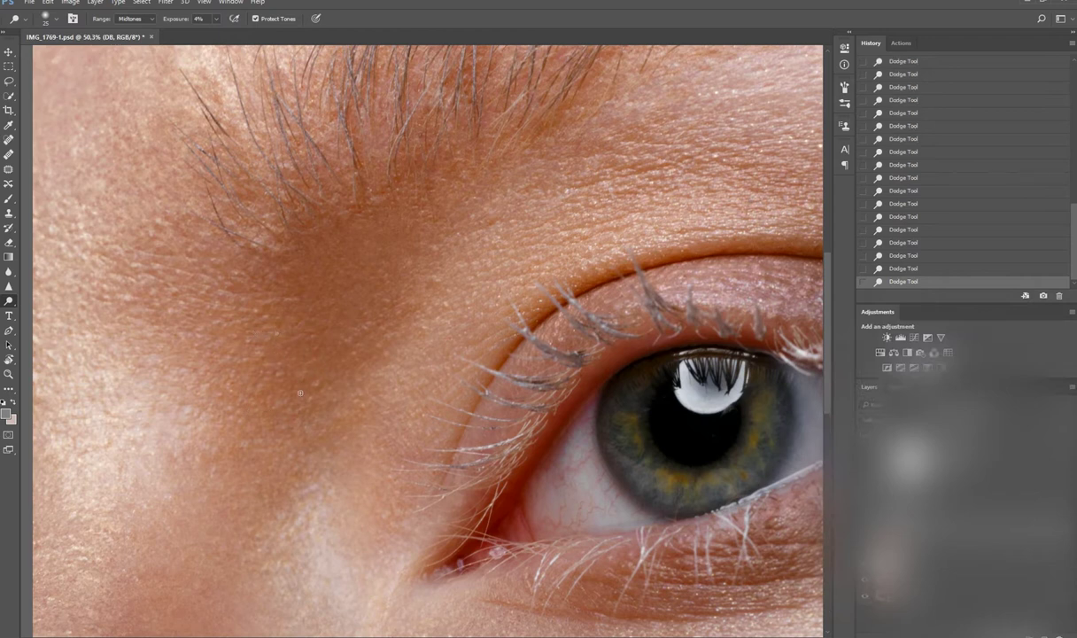
Step: Burn the small bright spots on the upper nose bridge just below the eyebrow's inner end
scroll(275, 417, "down", 5)
scroll(274, 416, "up", 5)
left_click(226, 339, "alt")
left_click(213, 324, "alt")
left_click(220, 333, "alt")
left_click(221, 335, "alt")
left_click(222, 327, "alt")
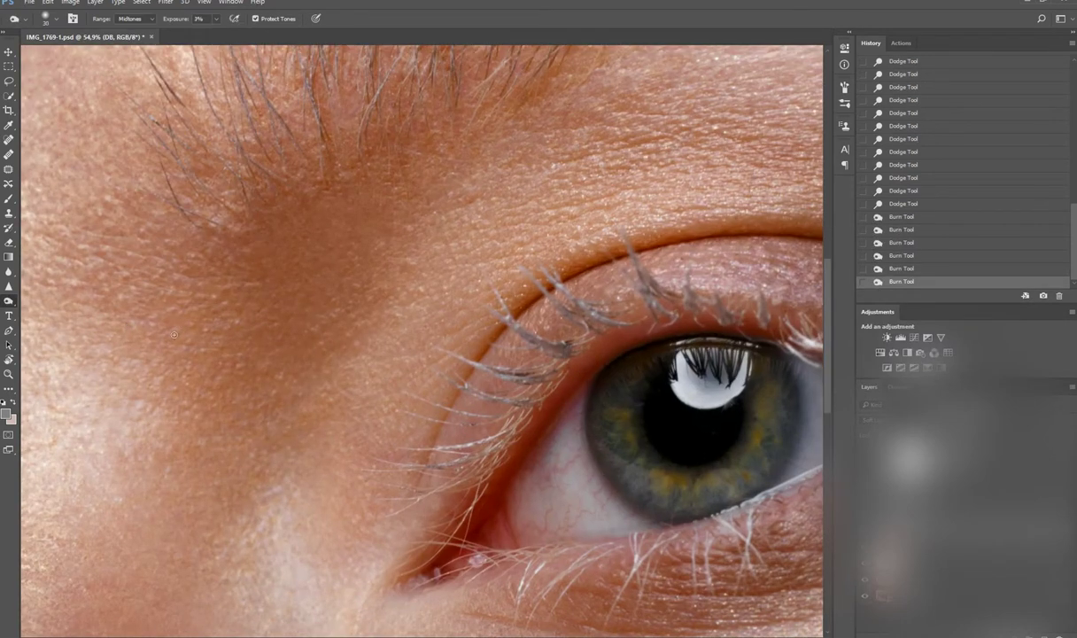
Step: Dodge the dark spots running from the upper nose bridge toward the inner eye corner, and burn the bright spots between them
left_click(211, 328)
left_click(211, 354)
left_click(212, 370)
left_click(226, 376, "alt")
left_click(235, 382, "alt")
left_click(247, 390)
left_click(257, 399)
left_click(272, 417)
left_click(272, 416)
left_click(272, 417)
scroll(271, 417, "down", 4)
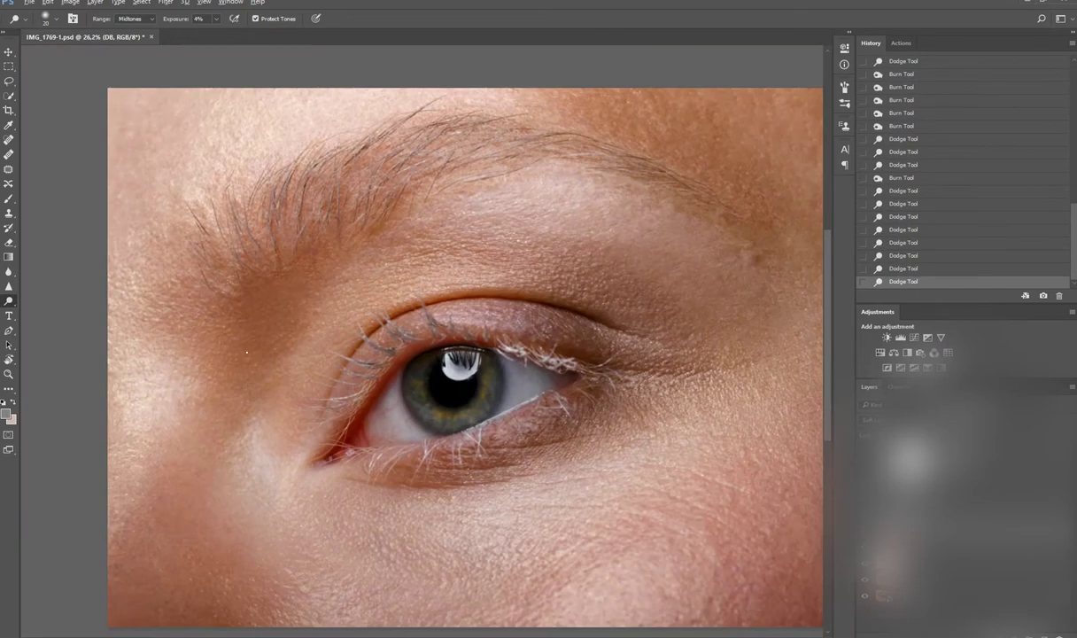
Step: Burn the bright band across the shadow between the nose bridge and the upper eyelid crease, and save the document
scroll(315, 335, "up", 2)
left_click(266, 346, "alt")
left_click(241, 352, "alt")
left_click(227, 355, "alt")
left_click(222, 357, "alt")
left_click(219, 358, "alt")
left_click(220, 358, "alt")
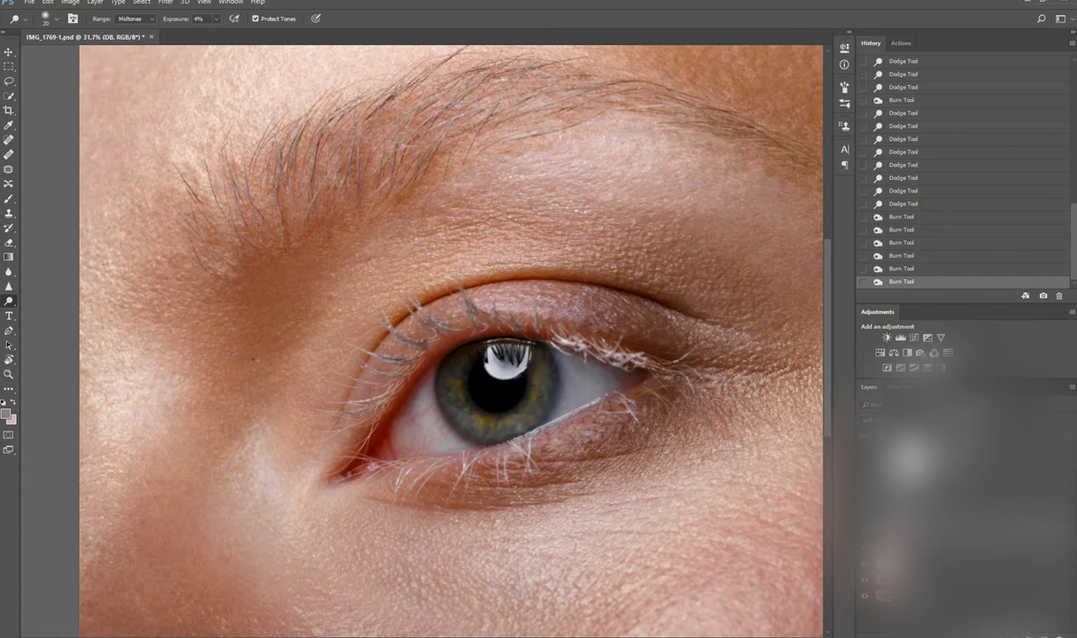
key("ctrl+s")
Step: Even the tones along the side of the nose beside the inner eye corner by alternately dodging and burning
scroll(452, 341, "down", 3)
scroll(451, 341, "up", 2)
key("shift+o")
left_click_drag(290, 363, 237, 432)
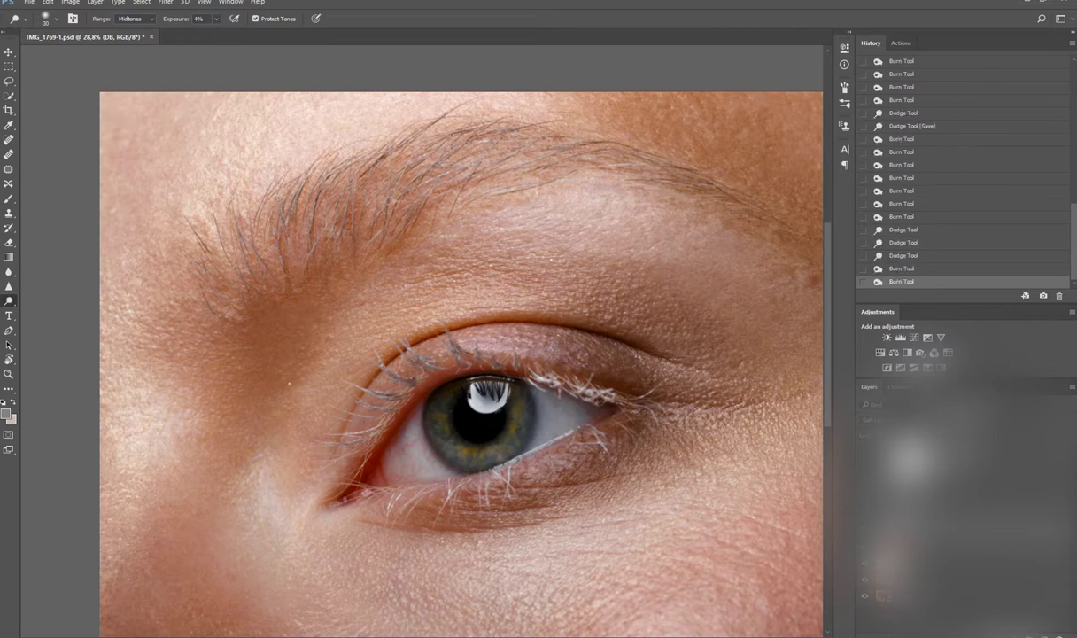
left_click_drag(219, 432, 224, 401)
key("shift+o")
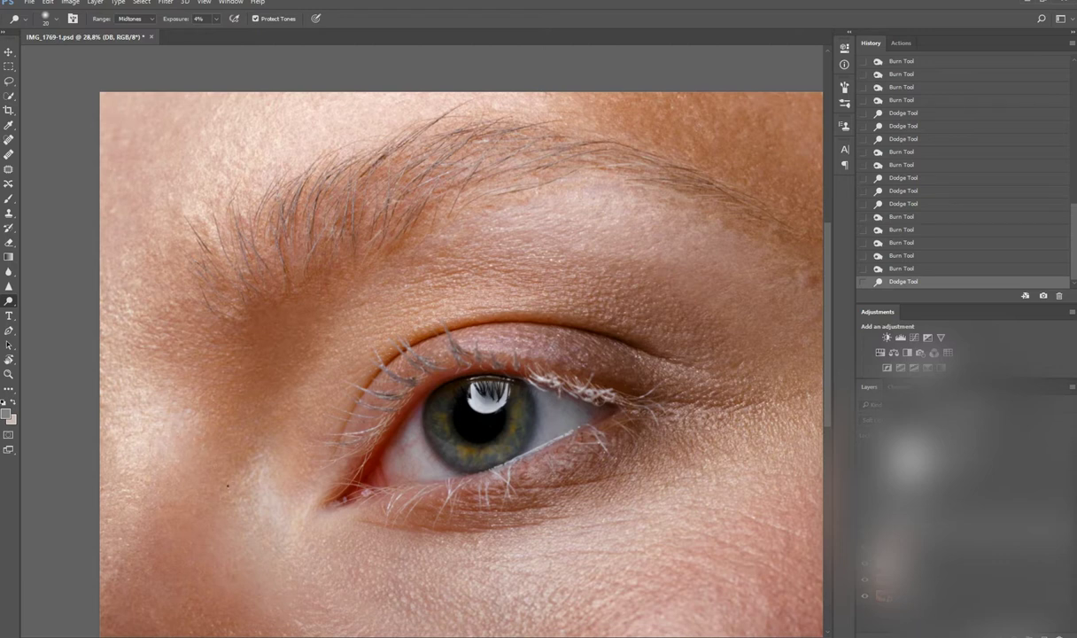
mouse_move(218, 488)
left_mouse_down()
mouse_move(237, 462)
mouse_move(245, 489)
left_mouse_up()
scroll(243, 492, "down", 3)
scroll(418, 435, "up", 3)
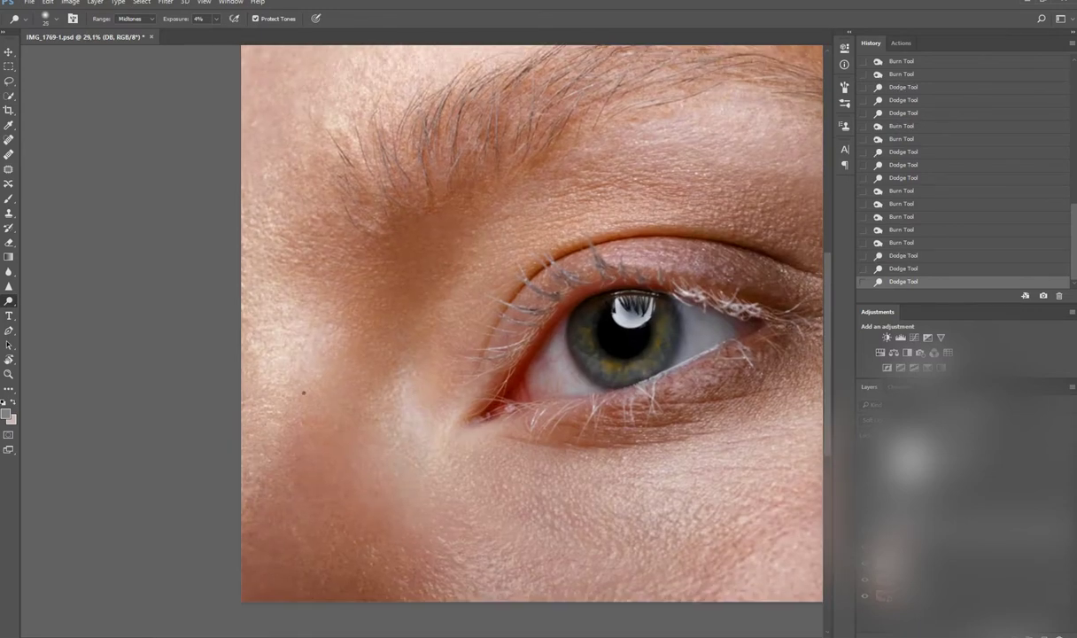
Step: Dodge the dark skin down the side of the nose, and burn the bright skin along the upper eyelid crease
mouse_move(312, 423)
left_mouse_down()
mouse_move(338, 434)
mouse_move(333, 469)
mouse_move(295, 484)
mouse_move(330, 481)
mouse_move(294, 535)
mouse_move(328, 576)
mouse_move(354, 583)
mouse_move(251, 544)
left_mouse_up()
key("shift+o")
left_click_drag(509, 296, 576, 270)
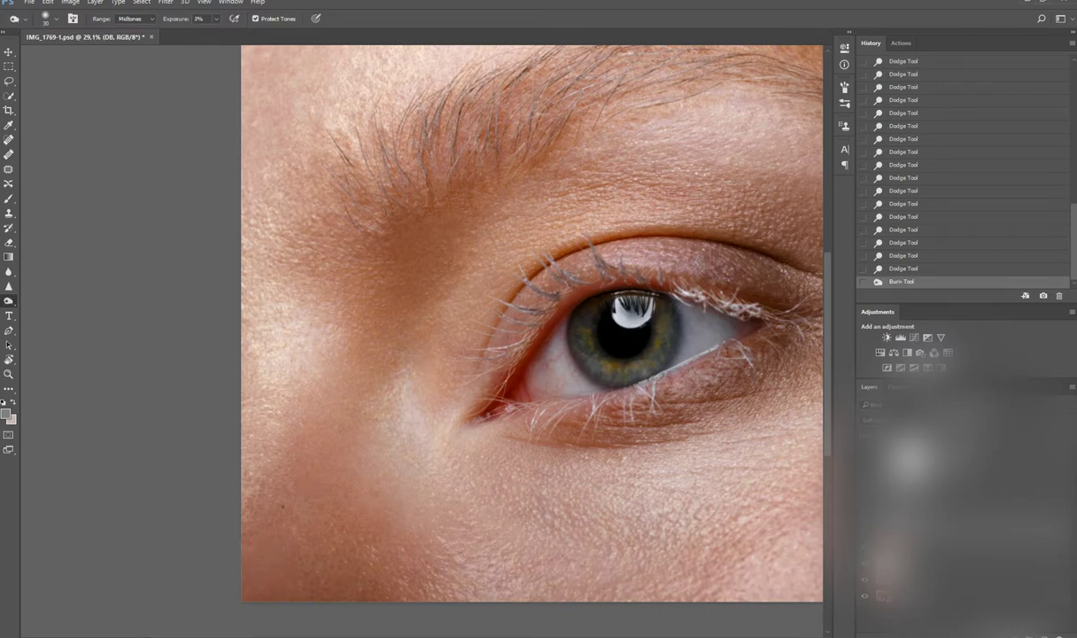
scroll(610, 311, "down", 3)
key("shift+o")
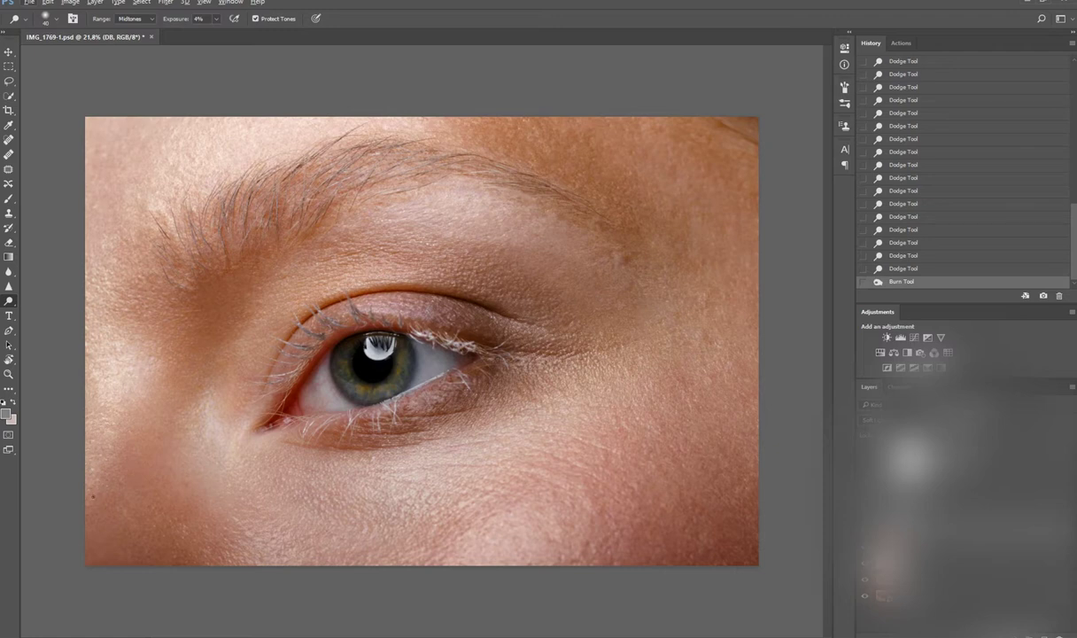
Step: Dodge the dark areas on the lower side of the nose, and burn the bright spot just above them
left_click(119, 499)
left_click(118, 498)
left_click(119, 499)
left_click(118, 499)
key("shift+o")
left_click(125, 427)
key("shift+o")
left_click(162, 488)
left_click(162, 488)
left_click(162, 488)
left_click(162, 489)
left_click(162, 488)
left_click(162, 488)
Step: Burn the bright spots on the nose and below the inner eye corner, and dodge the dark patch between them
key("shift+o")
left_click(129, 486)
left_click(162, 488)
left_click(162, 488)
left_click(162, 488)
left_click(162, 488)
key("shift+o")
left_click(218, 432)
left_click(218, 433)
left_click(218, 433)
Step: Dodge the dark patches along the nose ridge and down the side of the nose at 4% exposure
key("shift+o")
left_click(121, 445)
left_click(106, 438)
left_click(93, 422)
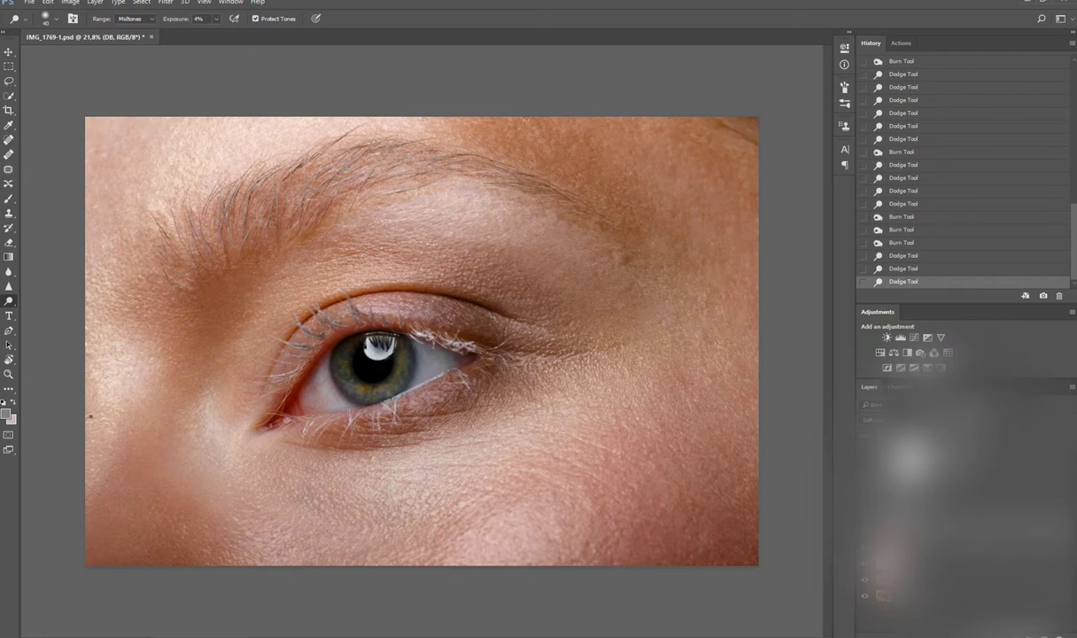
left_click(89, 353)
left_click(124, 395)
left_click(144, 389)
left_click(150, 425)
left_click(159, 461)
left_click(168, 499)
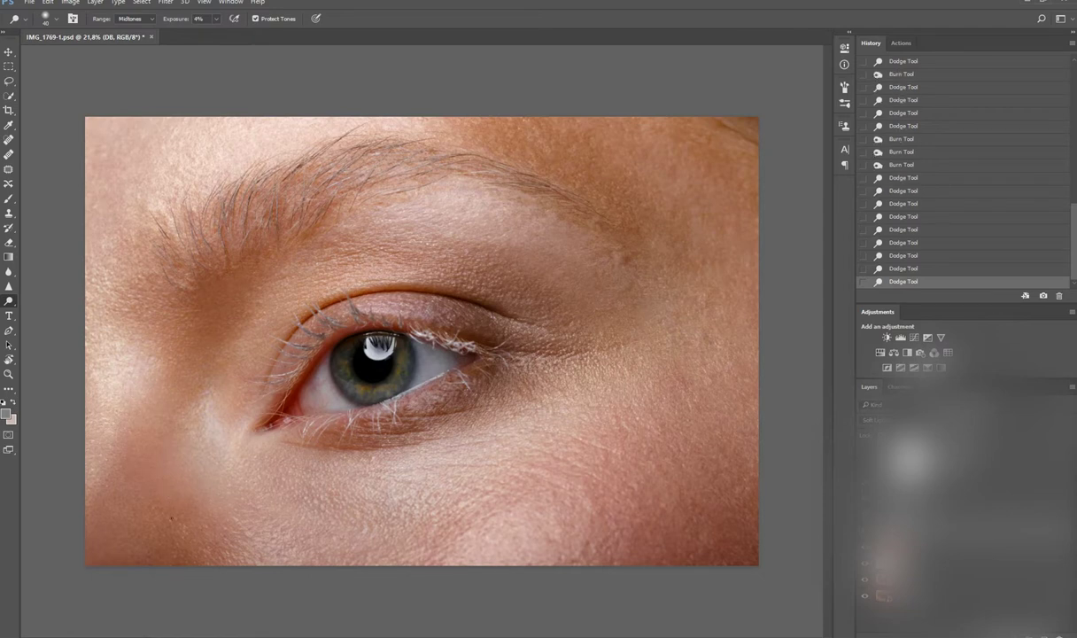
Step: Dodge the shadow edge between the nose and the upper cheek, and a dark spot on the upper nose bridge
left_click(191, 479)
left_click(195, 474)
left_click(199, 471)
left_click(202, 470)
left_click(204, 468)
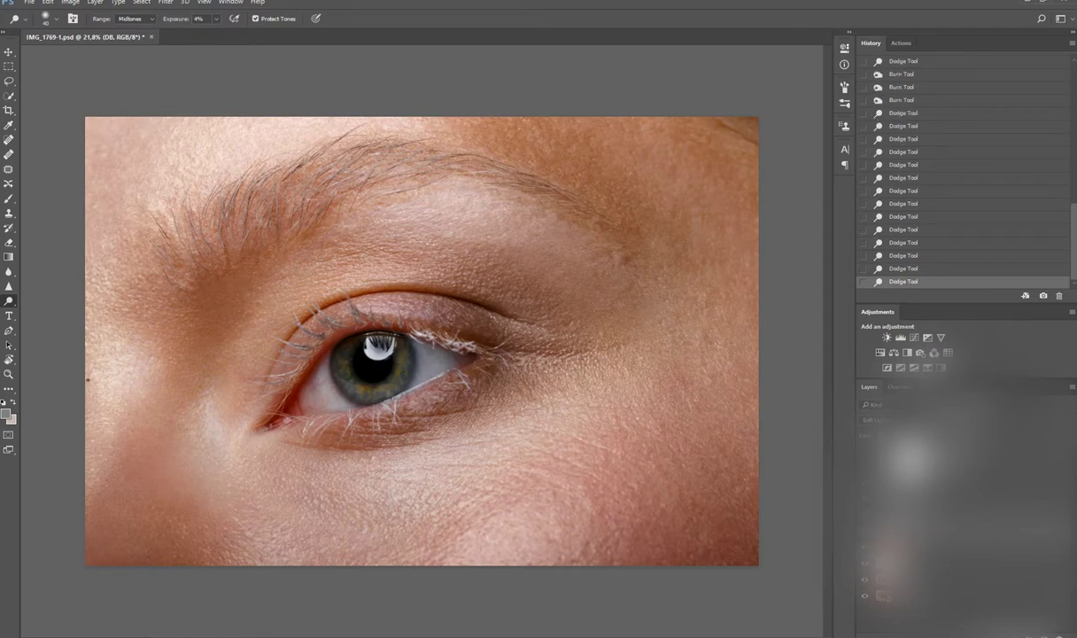
left_click(133, 338)
Step: Save the document, and burn the bright skin between the nose bridge and the inner eye corner
key("shift+o")
key("ctrl+s")
left_click(223, 358)
left_click(223, 359)
left_click(226, 353)
key("shift+o")
left_click(238, 333)
left_click(237, 333)
left_click(238, 333)
key("shift+o")
left_click(226, 353)
left_click(223, 359)
left_click(222, 359)
left_click(226, 352)
Step: Dodge the dark skin from the eyelid's inner edge past the eye corner to the upper cheek, and save the document
key("shift+o")
left_click(238, 333)
left_click(237, 333)
left_click(237, 333)
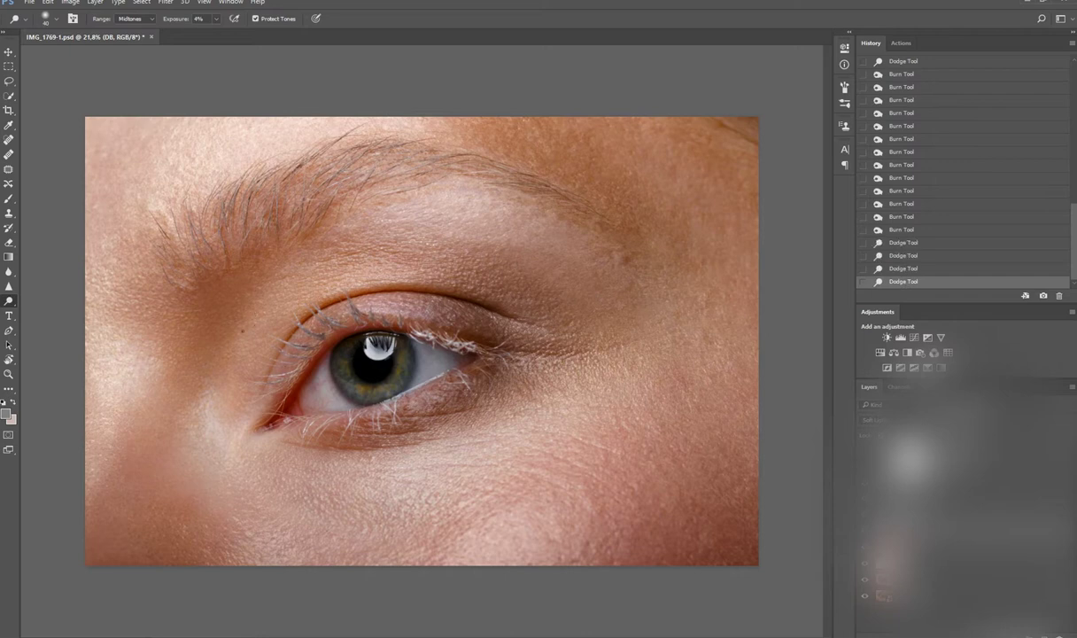
left_click(260, 337)
left_click(253, 366)
left_click(245, 397)
left_click(239, 400)
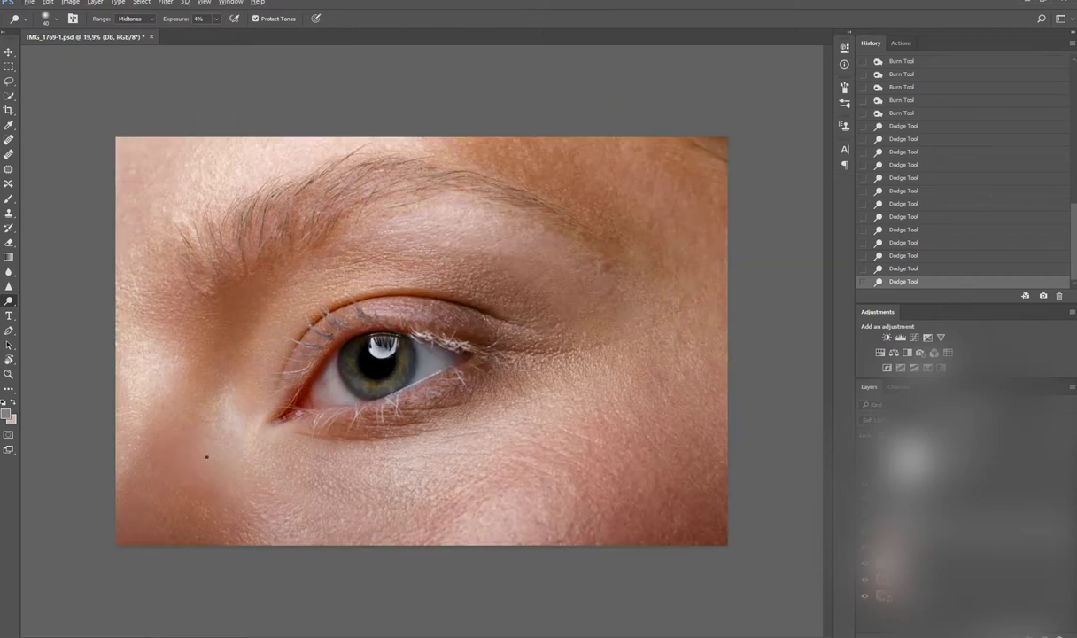
left_click(311, 452)
key("ctrl+s")
Step: Burn the bright skin between the eyebrow's inner end and the inner start of the eyelid crease at 3% exposure
left_click(297, 282, "alt")
left_click(297, 282, "alt")
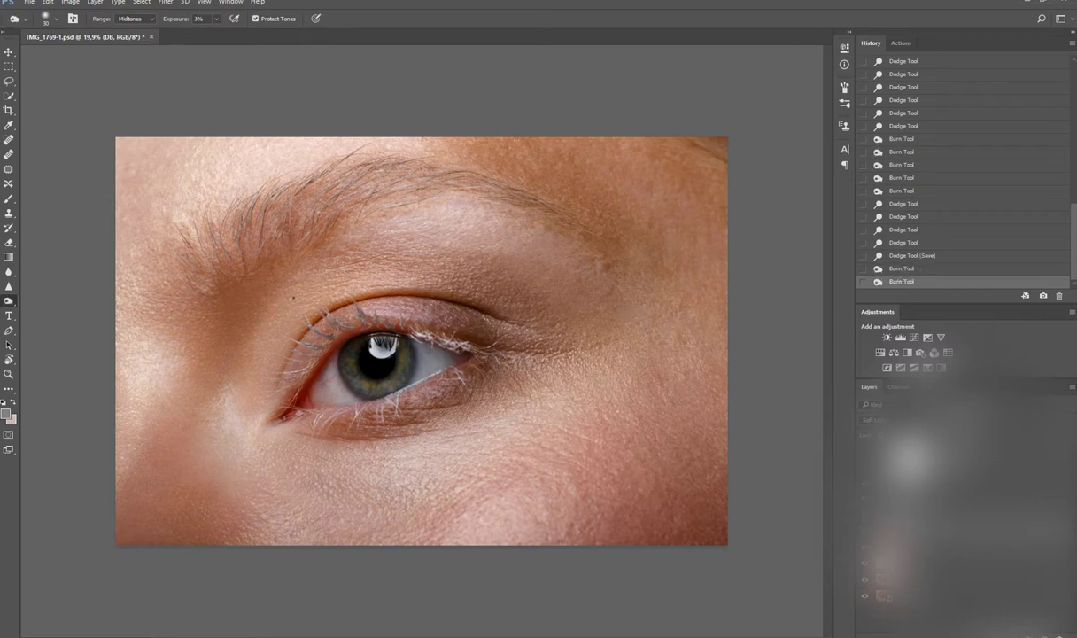
left_click(280, 279)
left_click(273, 292)
left_click(266, 308, "alt")
left_click(258, 323, "alt")
Step: Dodge the dark spots in the hollow between the eyebrow's inner end and the eye corner, burning one bright spot there
left_click(259, 323)
left_click(256, 326)
left_click(256, 327)
left_click(256, 328, "alt")
left_click(256, 330)
left_click(254, 331)
left_click(254, 331)
Step: Burn the bright patches from the hollow beside the eye down to the side of the nose
left_click(253, 333, "alt")
left_click(248, 346, "alt")
left_click(234, 367, "alt")
left_click(217, 390, "alt")
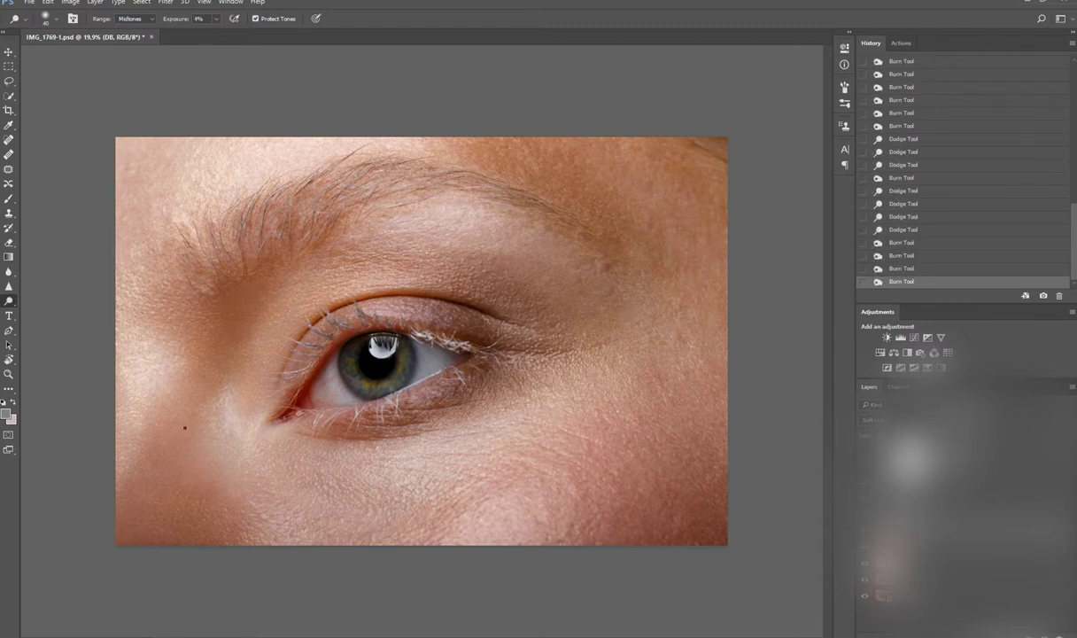
Step: Dodge the dark spots where the lower side of the nose meets the upper cheek
left_click(239, 480)
left_click(266, 490)
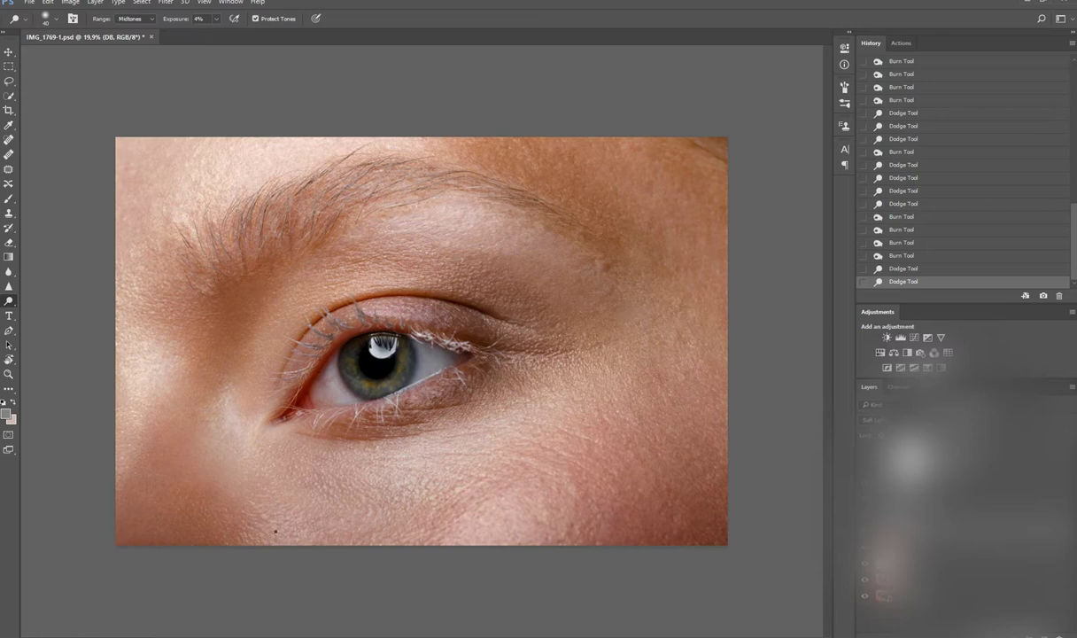
left_click(260, 515)
left_click(383, 379)
Step: Dodge the dark patches around the highlight between the nose and the inner eye corner
left_click(227, 388)
left_click(216, 413)
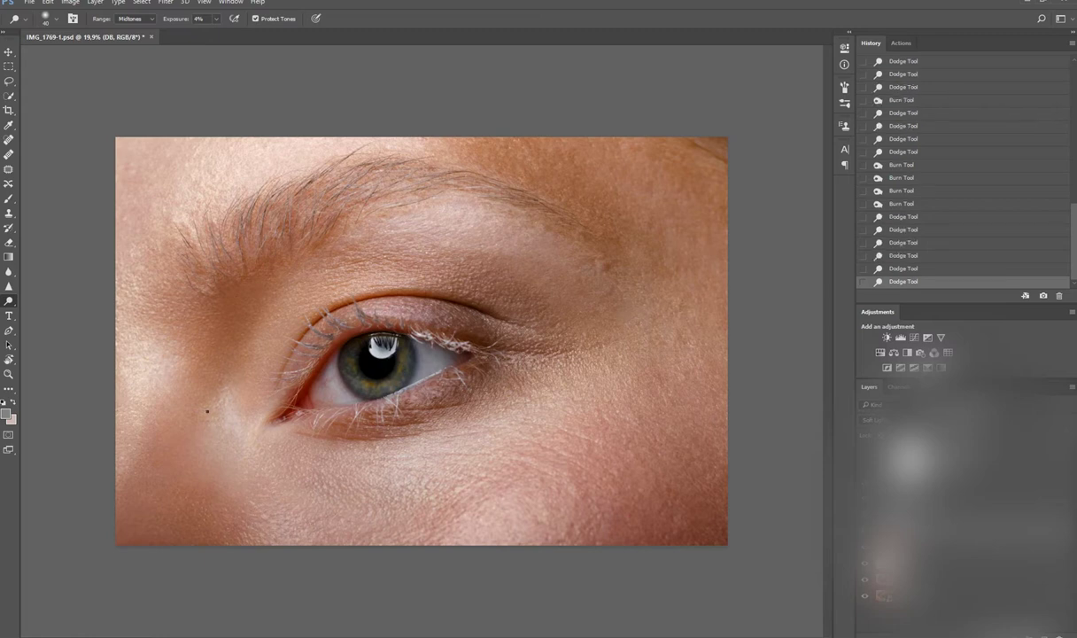
left_click(215, 411)
left_click(239, 440)
left_click(232, 436)
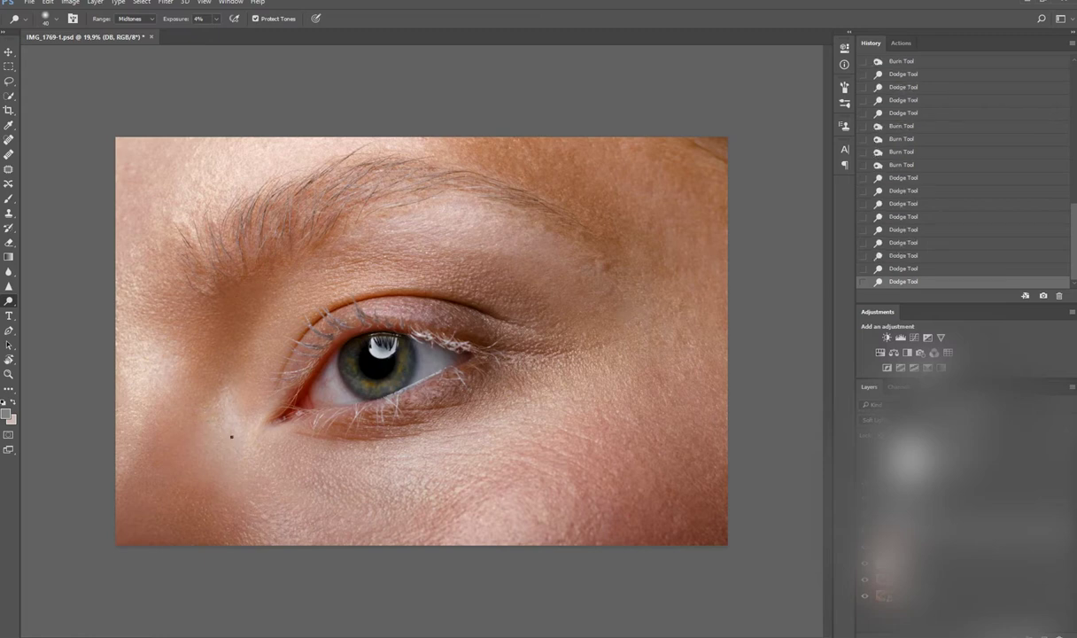
Step: Dodge the shaded skin along the side of the nose, from the upper cheek up to the hollow beside the eye corner
left_click(238, 467)
left_click(232, 452)
left_click(227, 437)
left_click(221, 422)
left_click(237, 479)
left_click(231, 462)
left_click(226, 444)
left_click(220, 428)
left_click(215, 411)
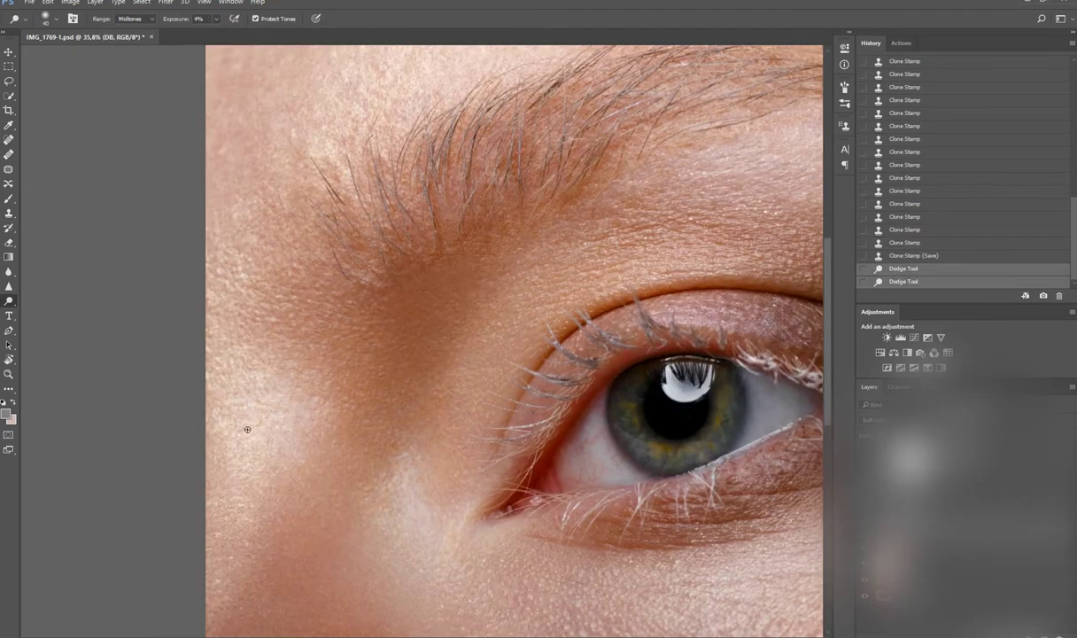
Step: Dodge the dark spots on the nose bridge below the eyebrow's inner end, burning the bright spots among them
mouse_move(247, 429)
left_mouse_down()
mouse_move(265, 446)
mouse_move(265, 479)
mouse_move(301, 418)
left_mouse_up()
left_click_drag(305, 416, 313, 397)
scroll(312, 396, "down", 2)
left_click_drag(100, 368, 134, 346)
key("shift+o")
key("shift+o")
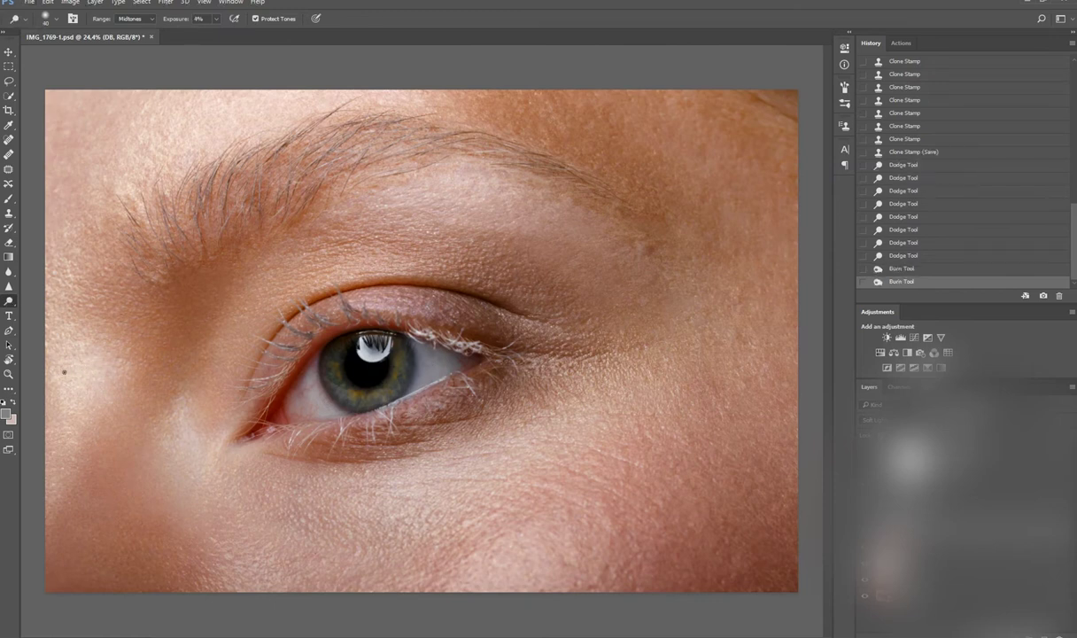
left_click_drag(56, 385, 90, 385)
left_click(72, 421)
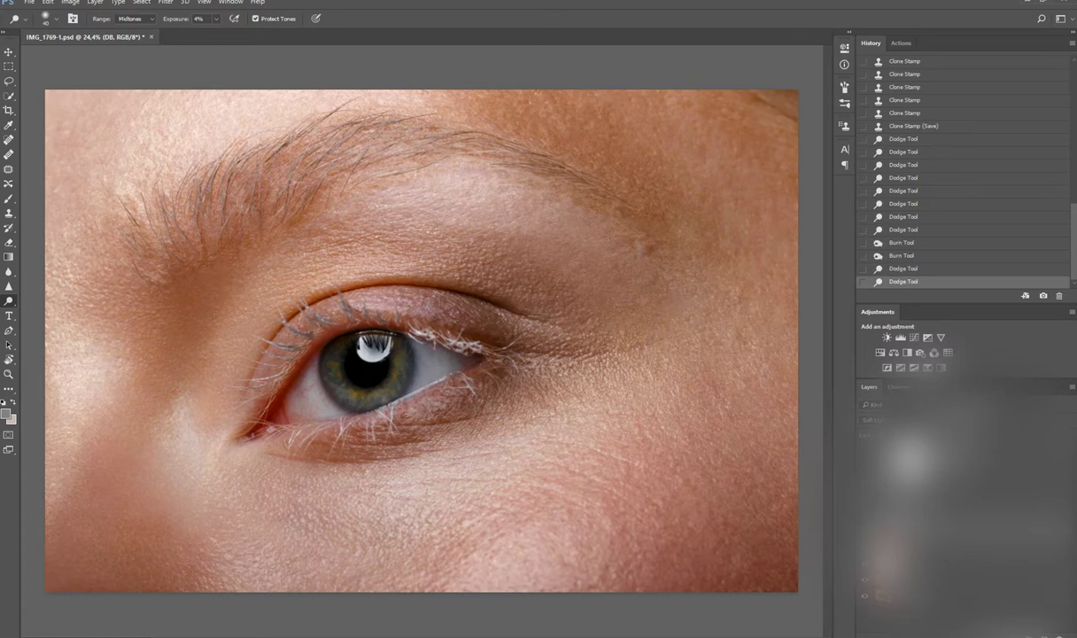
Step: Clone clean skin texture over the uneven spots on the lower nose bridge on the high copy layer with the Clone Stamp
key("alt+[")
key("s")
left_click(80, 455)
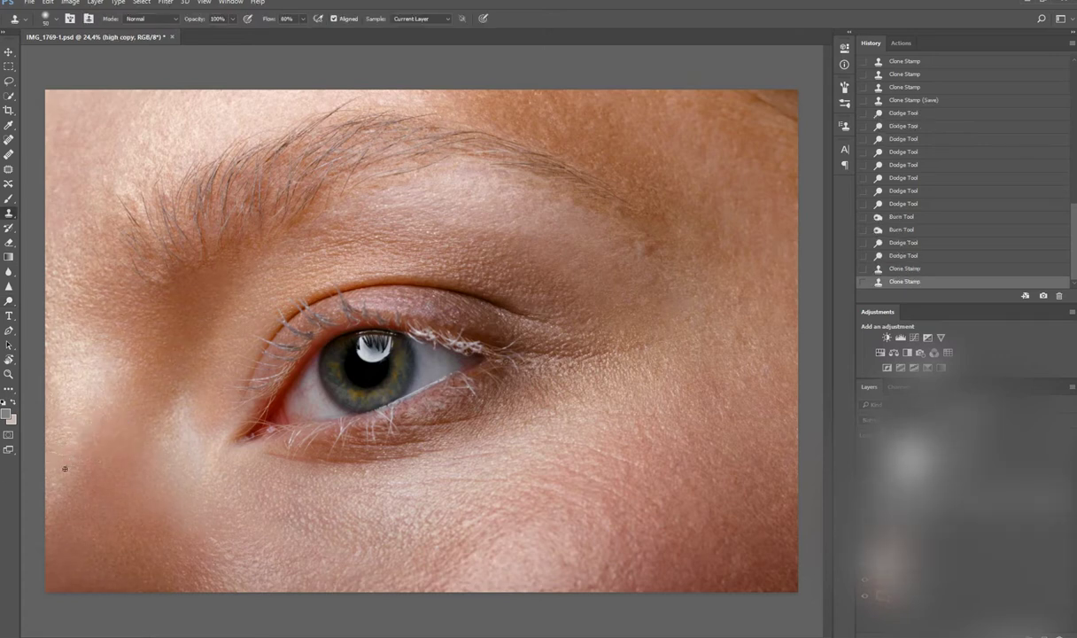
left_click(81, 455)
scroll(81, 455, "up", 3)
left_click(63, 470)
scroll(63, 469, "down", 1)
left_click(44, 17)
key("Escape")
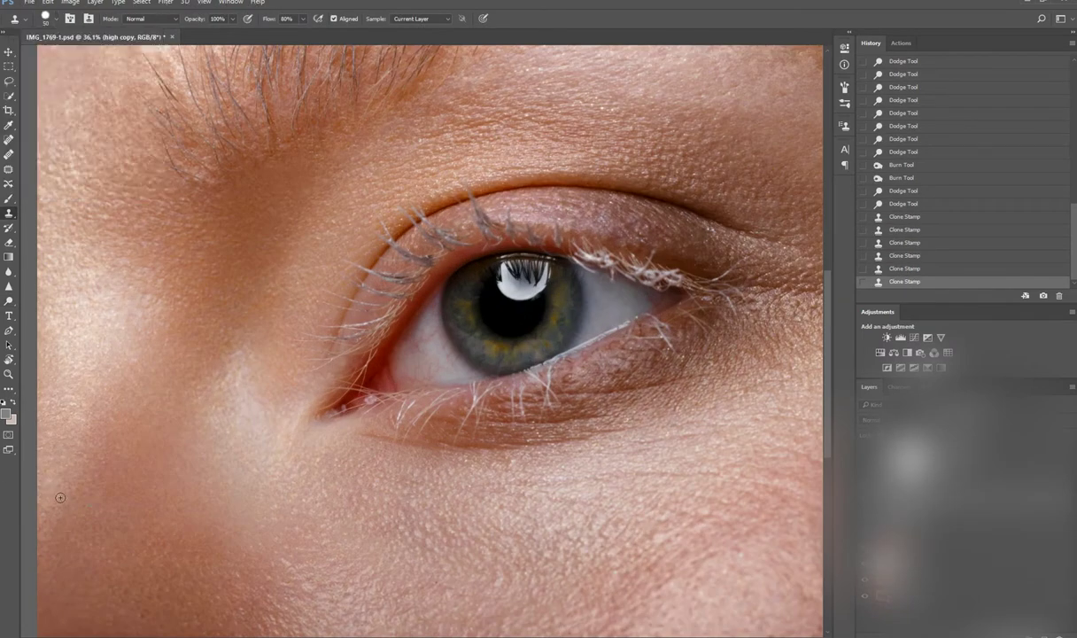
Step: Undo the last Clone Stamp strokes on the nose bridge
key("ctrl+minus")
key("ctrl+alt+z")
key("ctrl+alt+z")
key("ctrl+alt+z")
key("ctrl+alt+z")
key("ctrl+alt+z")
key("ctrl+alt+z")
key("ctrl+alt+z")
key("ctrl+alt+z")
Step: Clone skin texture again over the uneven spot on the nose bridge near the photo's edge
scroll(161, 493, "up", 3)
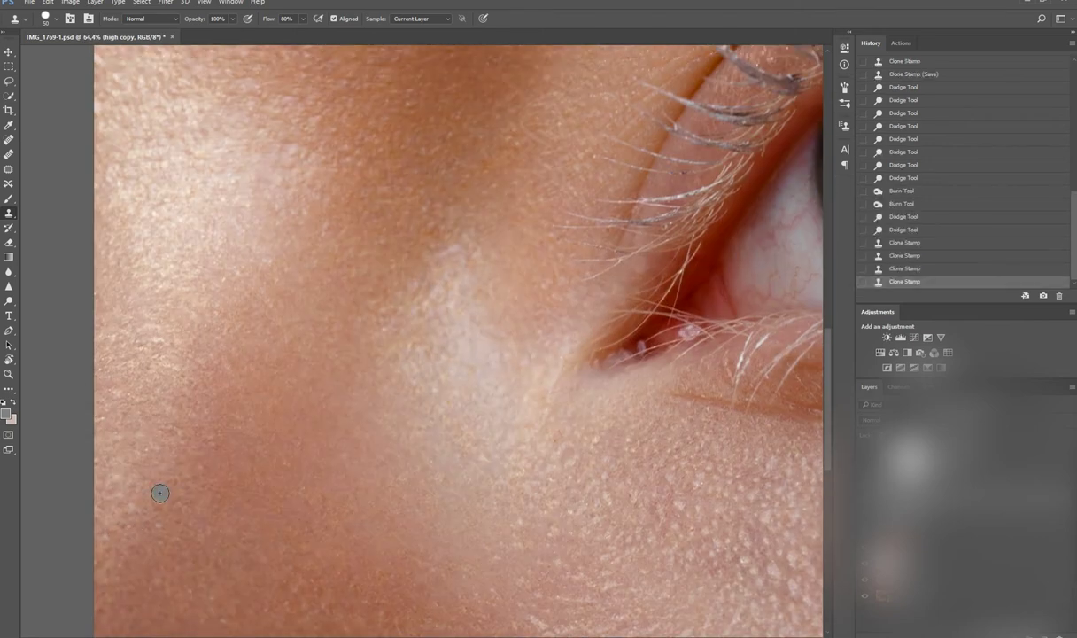
left_click(152, 470)
scroll(152, 470, "down", 4)
scroll(140, 576, "up", 1)
scroll(140, 575, "up", 3)
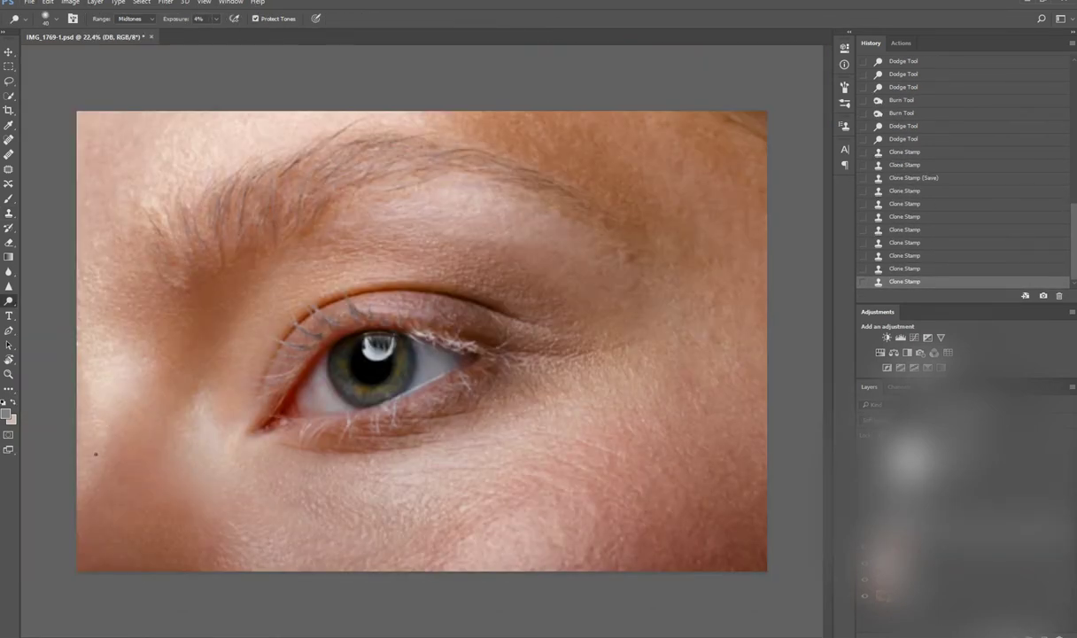
Step: Dodge and burn the uneven skin along the side of the nose on the DB layer
left_click(97, 505)
left_click(104, 447, "alt")
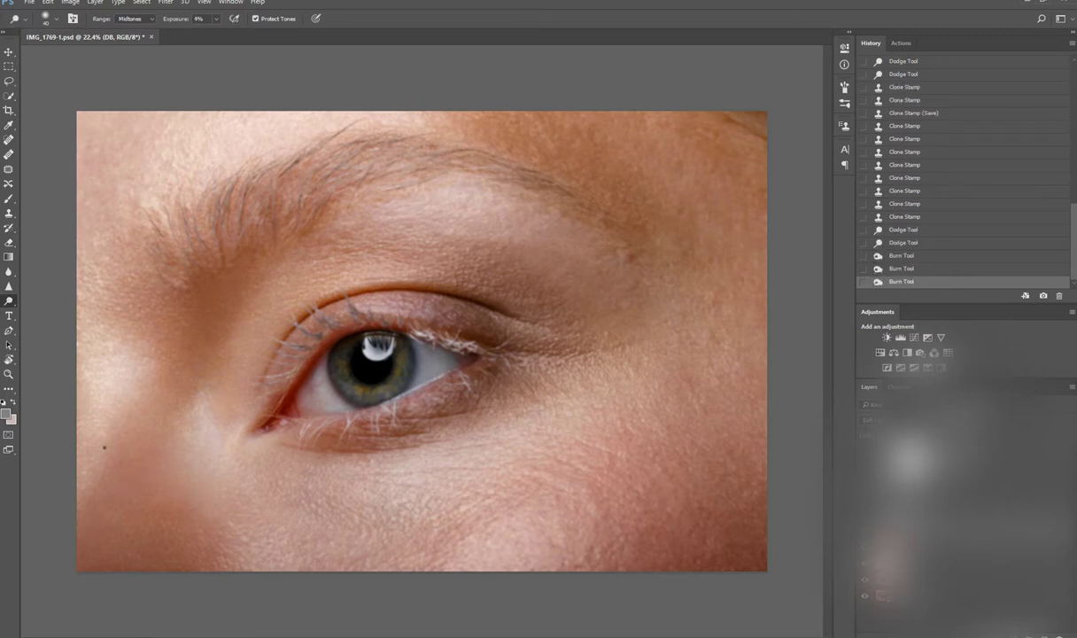
mouse_move(115, 465)
left_mouse_down()
mouse_move(124, 377)
mouse_move(92, 374)
mouse_move(80, 329)
mouse_move(105, 324)
mouse_move(112, 352)
mouse_move(140, 342)
mouse_move(122, 304)
left_mouse_up()
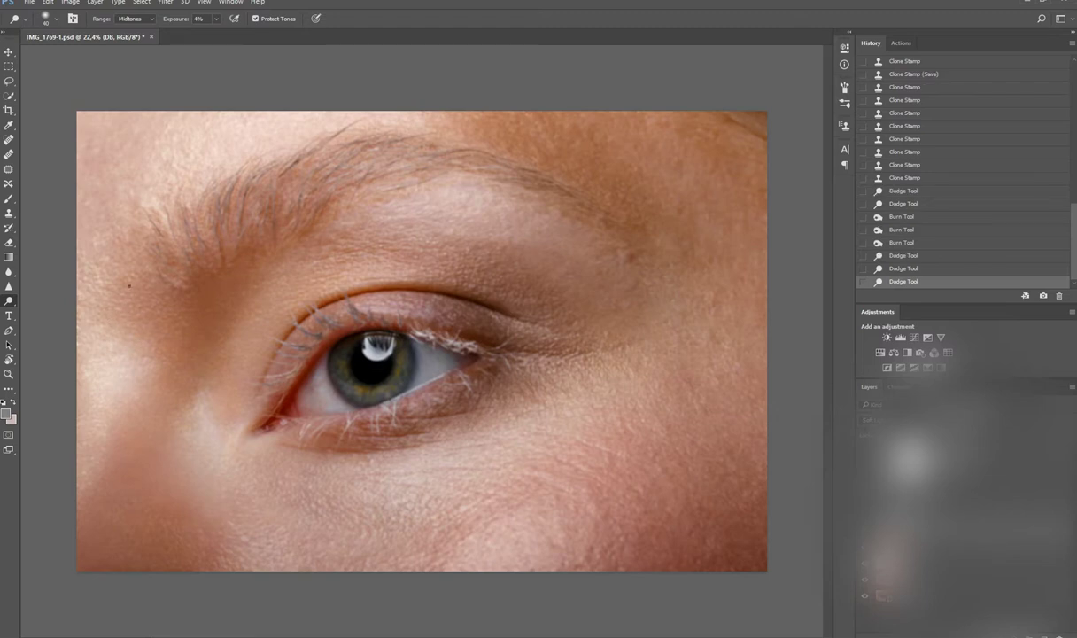
Step: Dodge the dark patches on the nose bridge beside the inner end of the eyebrow
mouse_move(163, 299)
left_mouse_down()
mouse_move(170, 313)
mouse_move(155, 310)
mouse_move(168, 266)
left_mouse_up()
left_click_drag(172, 252, 178, 232)
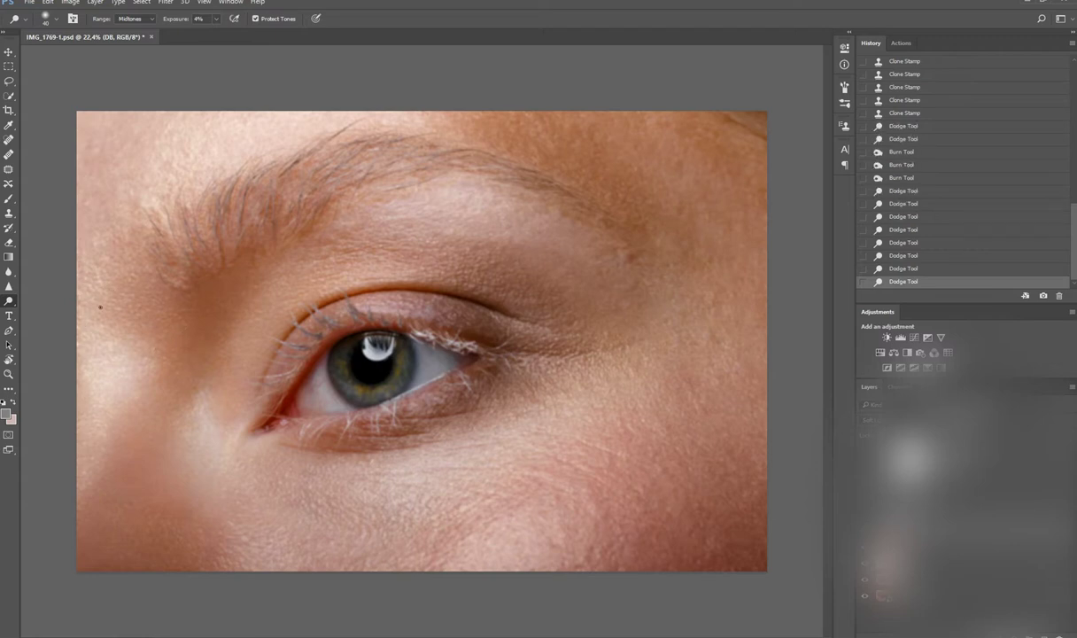
scroll(303, 258, "up", 2)
mouse_move(283, 269)
left_mouse_down()
mouse_move(240, 289)
mouse_move(274, 328)
left_mouse_up()
left_click_drag(283, 341, 303, 364)
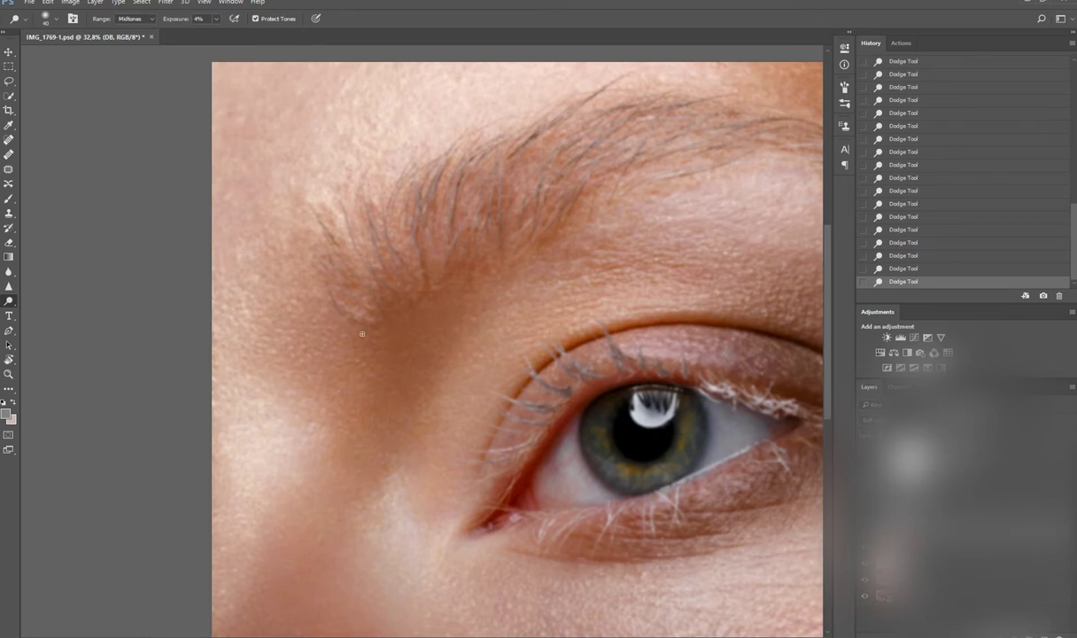
Step: Retouch the blotches on the side of the nose with the Spot Healing Brush on the low layer
key("j")
left_click(278, 356)
key("ctrl+z")
left_click(274, 353)
left_click(266, 341)
left_click(270, 350)
left_click(620, 385)
key("ctrl+0")
scroll(620, 380, "up", 3, "alt")
left_click(234, 392)
scroll(264, 409, "down", 3, "alt")
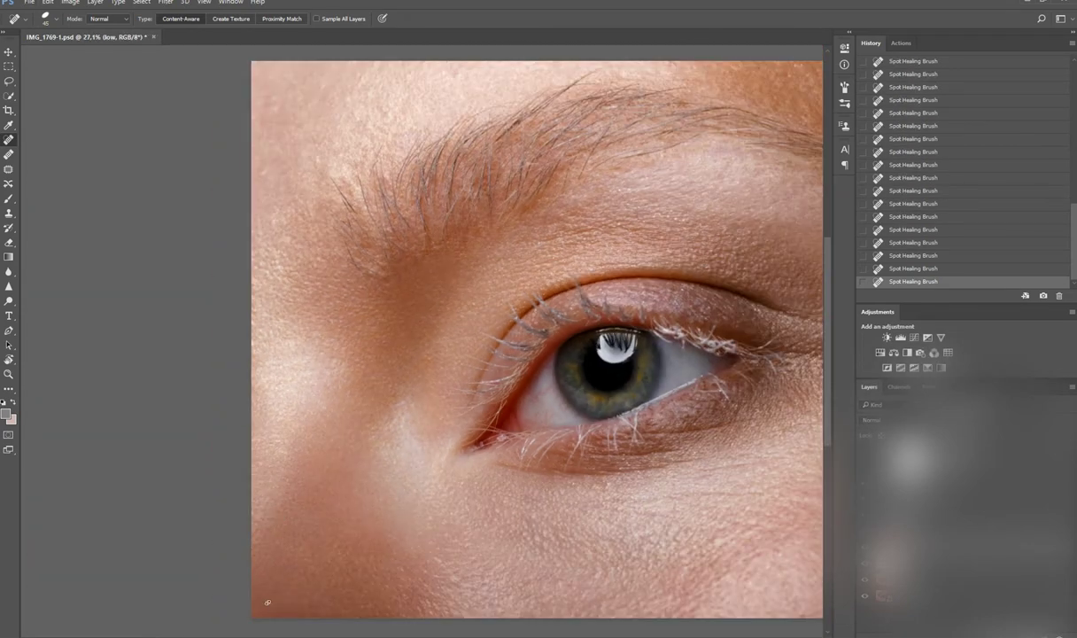
Step: Spot-heal the remaining uneven tones on the skin between the inner eyebrow and the nose bridge
scroll(116, 360, "down", 2, "alt")
scroll(235, 353, "up", 3, "alt")
left_click(339, 361)
scroll(295, 406, "down", 1, "alt")
scroll(257, 409, "up", 2, "alt")
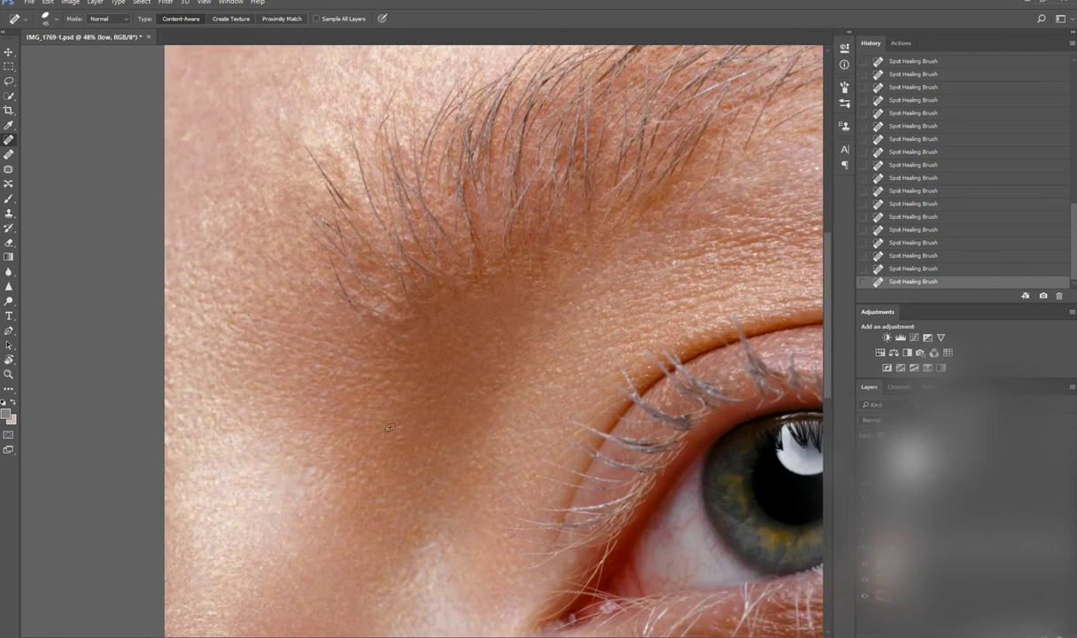
scroll(398, 406, "down", 3, "alt")
scroll(354, 404, "up", 3, "alt")
scroll(333, 403, "down", 3, "alt")
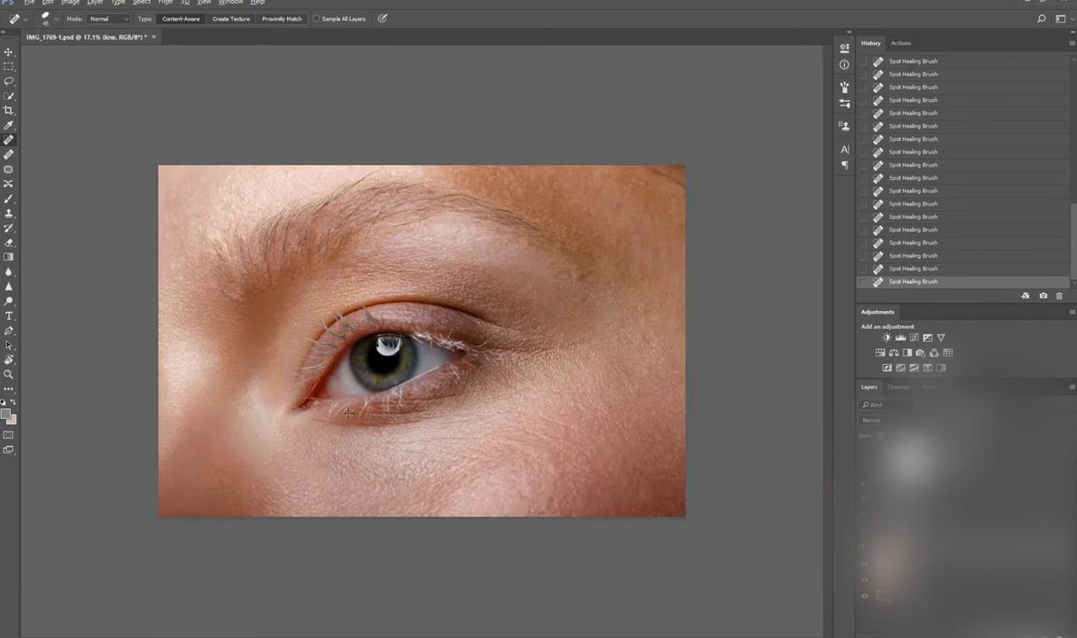
scroll(247, 350, "up", 3, "alt")
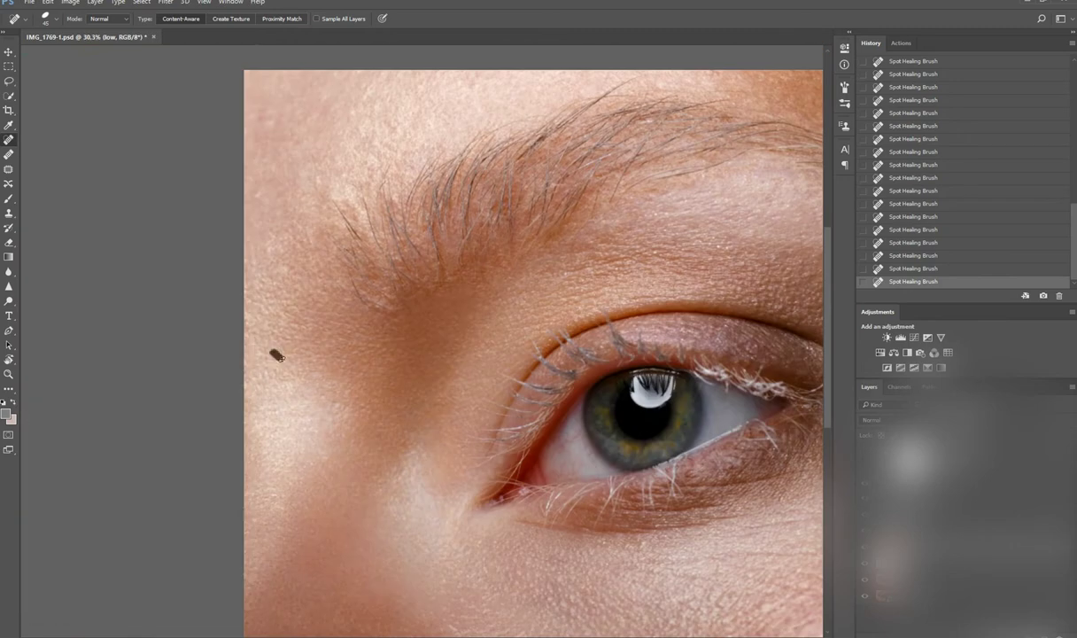
Step: Spot-heal the patches on the forehead next to the inner eyebrow and save the file
left_click_drag(271, 139, 304, 146)
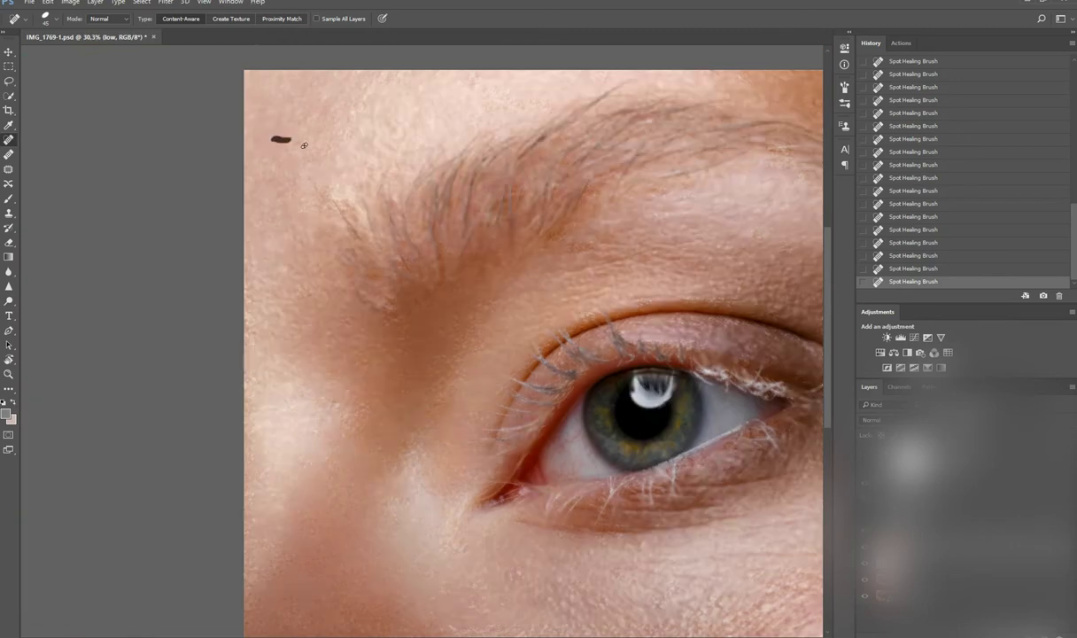
scroll(372, 169, "up", 2)
left_click_drag(293, 221, 315, 244)
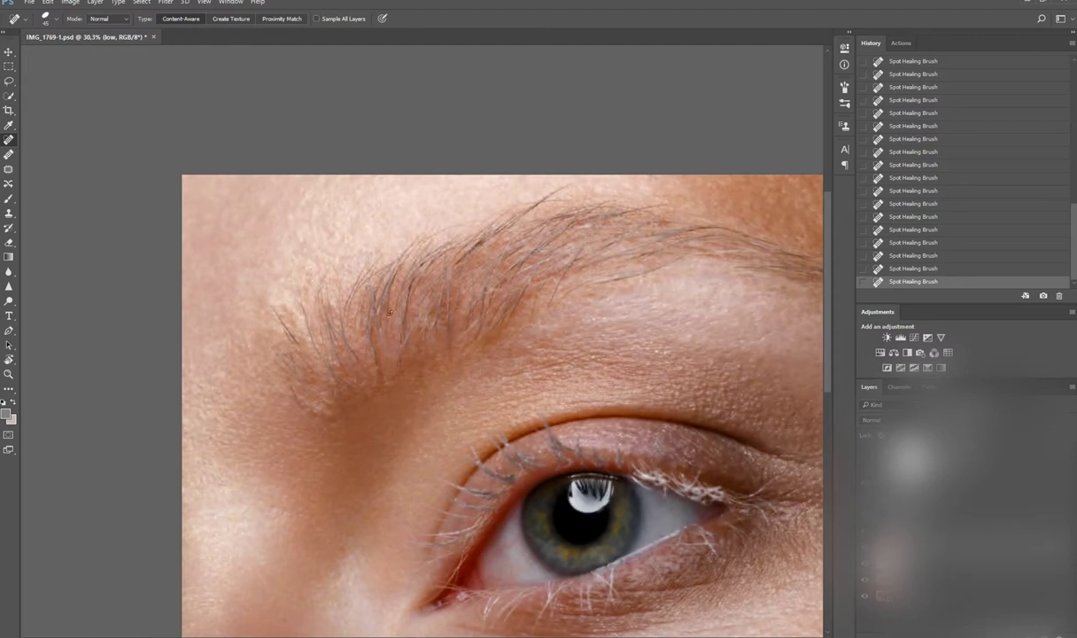
scroll(350, 250, "down", 2, "alt")
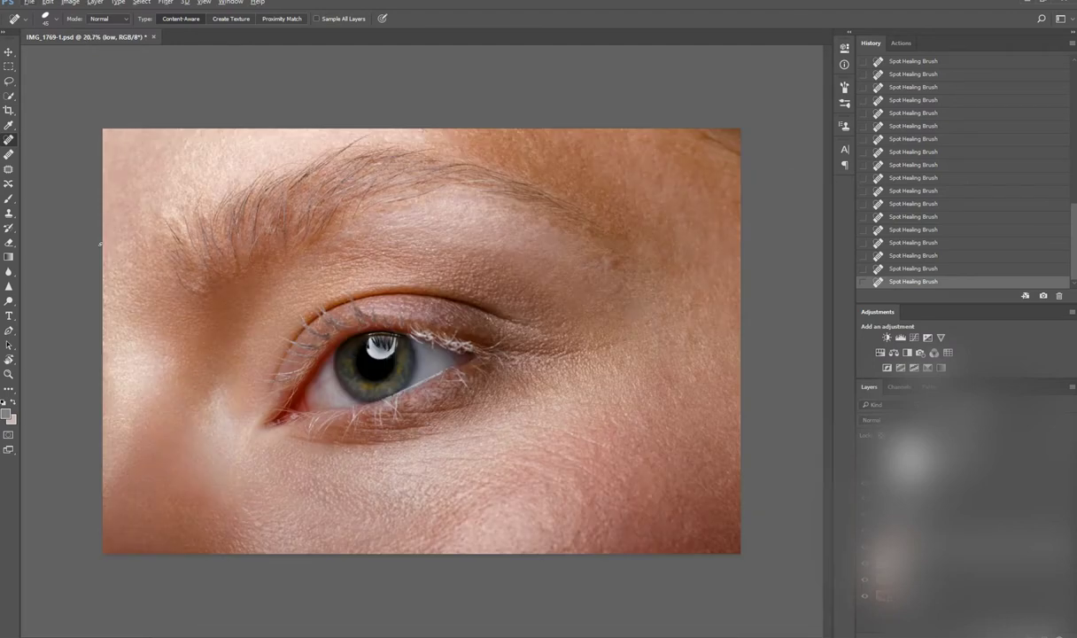
scroll(195, 306, "down", 1, "alt")
scroll(266, 315, "up", 3, "alt")
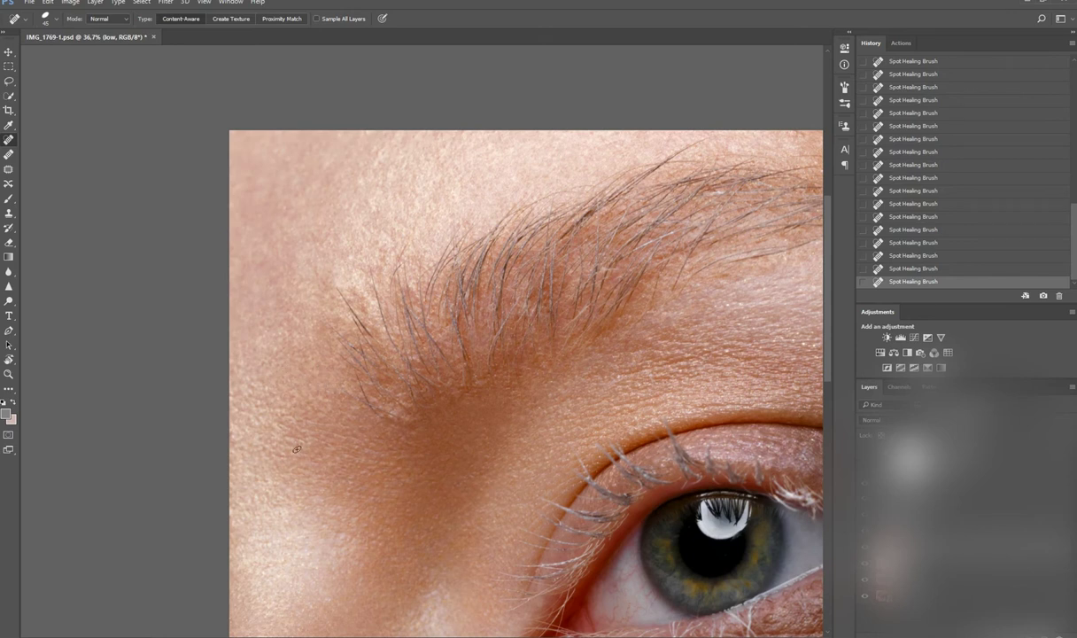
scroll(281, 427, "up", 1)
left_click(302, 311)
scroll(284, 384, "down", 2, "alt")
key("ctrl+s")
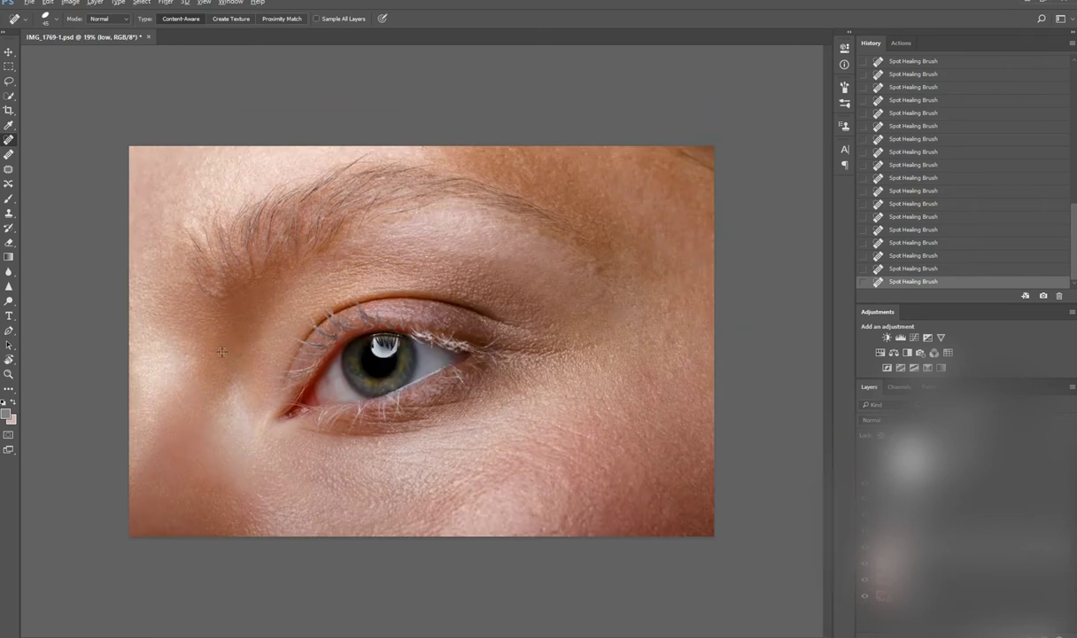
Step: Add a filled Soft Light layer named DB 2 and dodge the nose bridge and inner eyebrow area on it
key("F2")
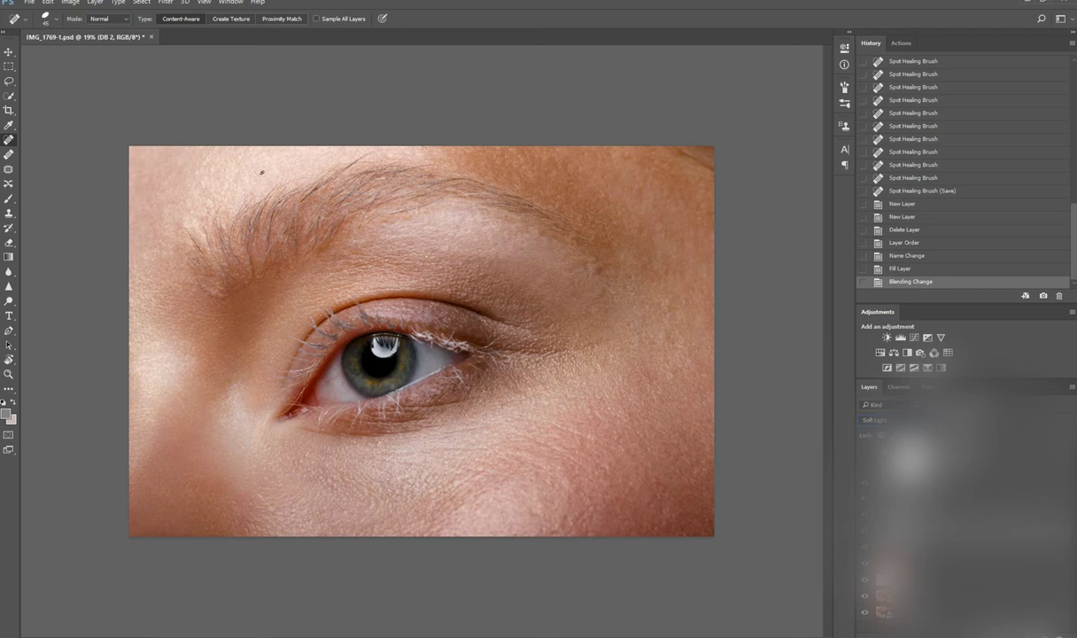
key("o")
left_click_drag(149, 301, 156, 311)
mouse_move(166, 350)
left_mouse_down()
mouse_move(149, 414)
mouse_move(159, 373)
mouse_move(250, 233)
left_mouse_up()
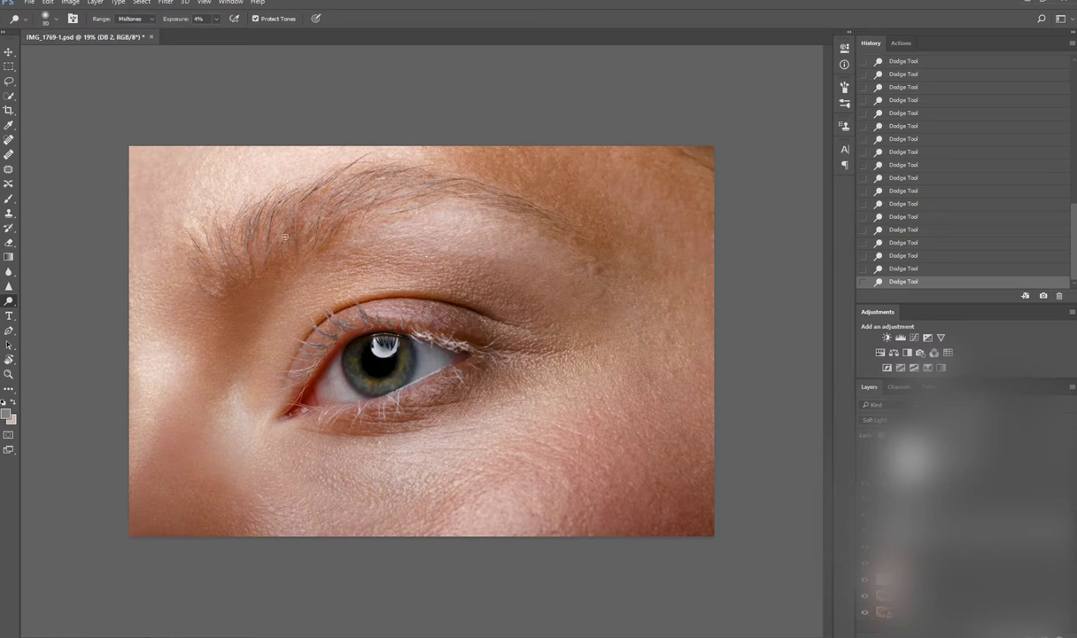
Step: Spot-heal the blotches on the nose bridge beside the inner eye corner on the low layer
key("j")
left_click(179, 339)
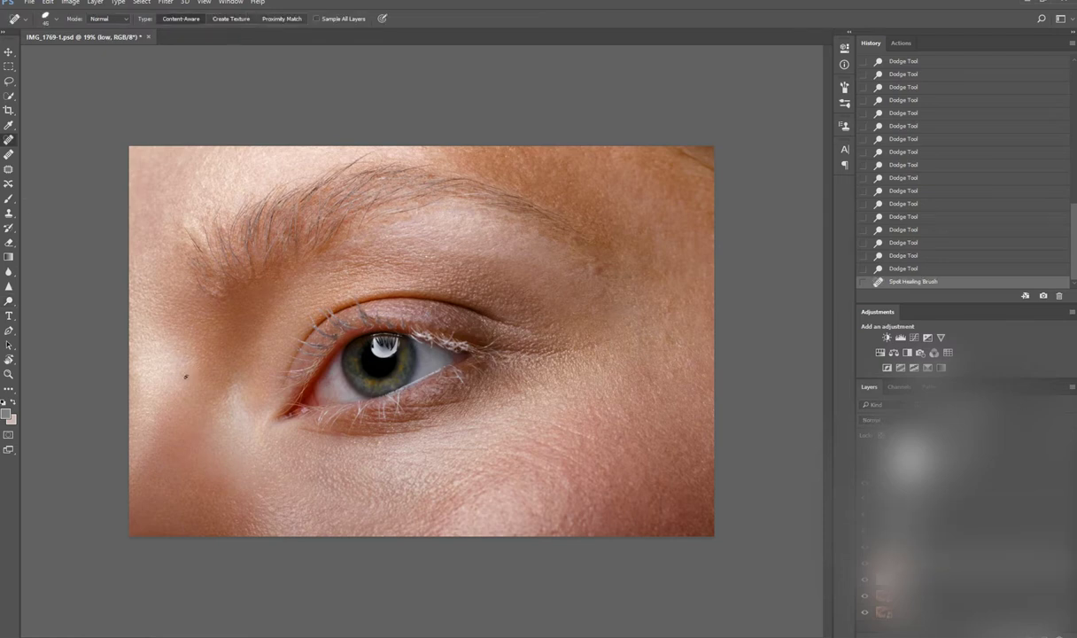
scroll(177, 355, "up", 1)
left_click_drag(174, 366, 184, 367)
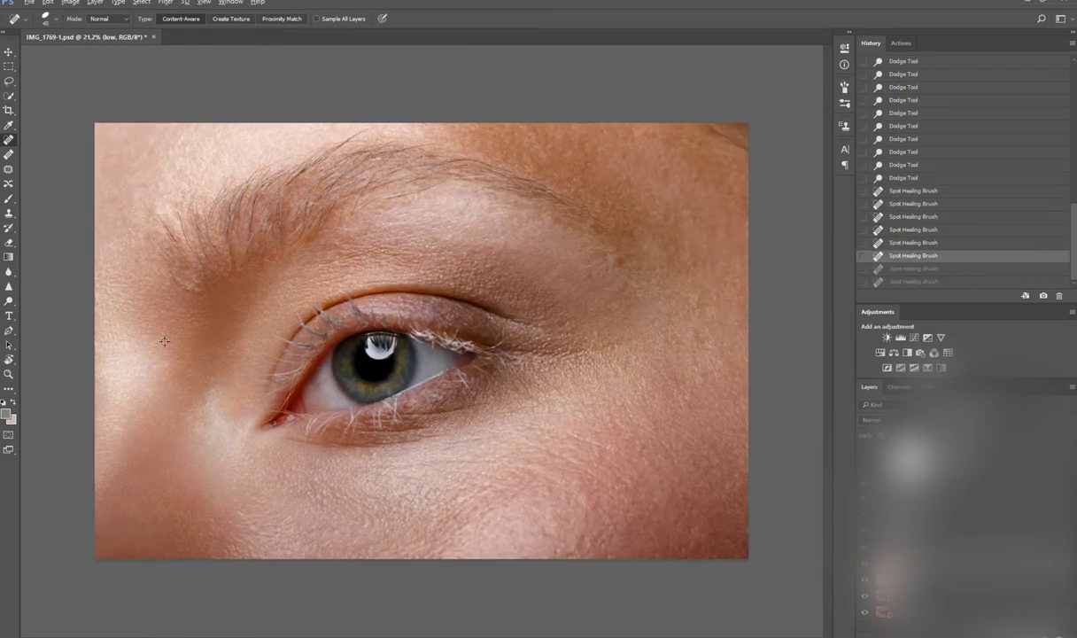
Step: Dodge and burn small spots on the nose bridge on the DB layer and save the file
key("o")
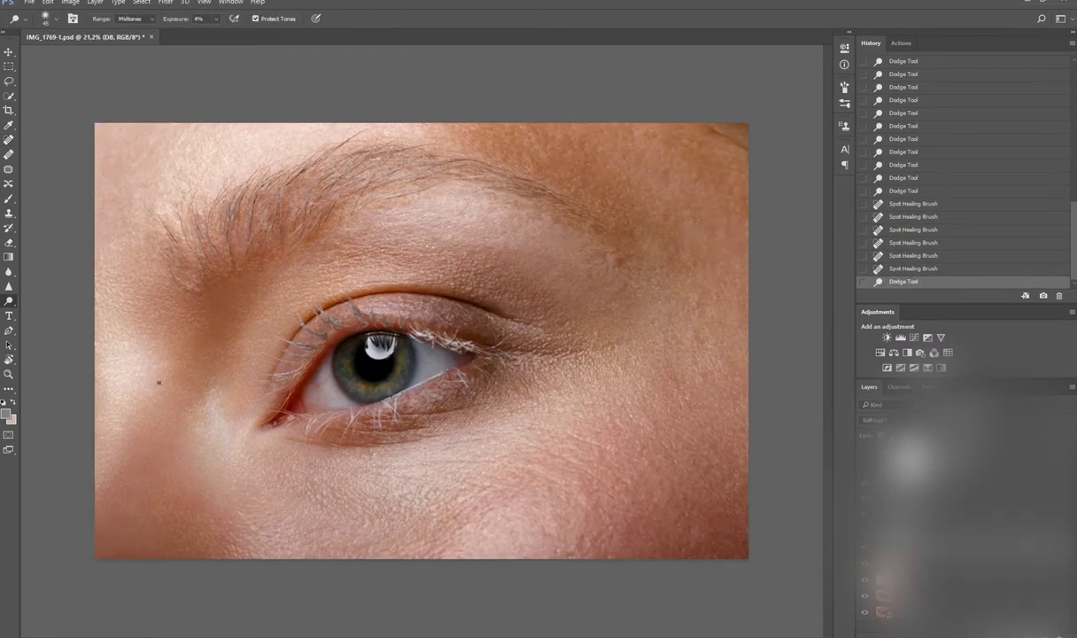
key("shift+o")
left_click(246, 337)
key("ctrl+s")
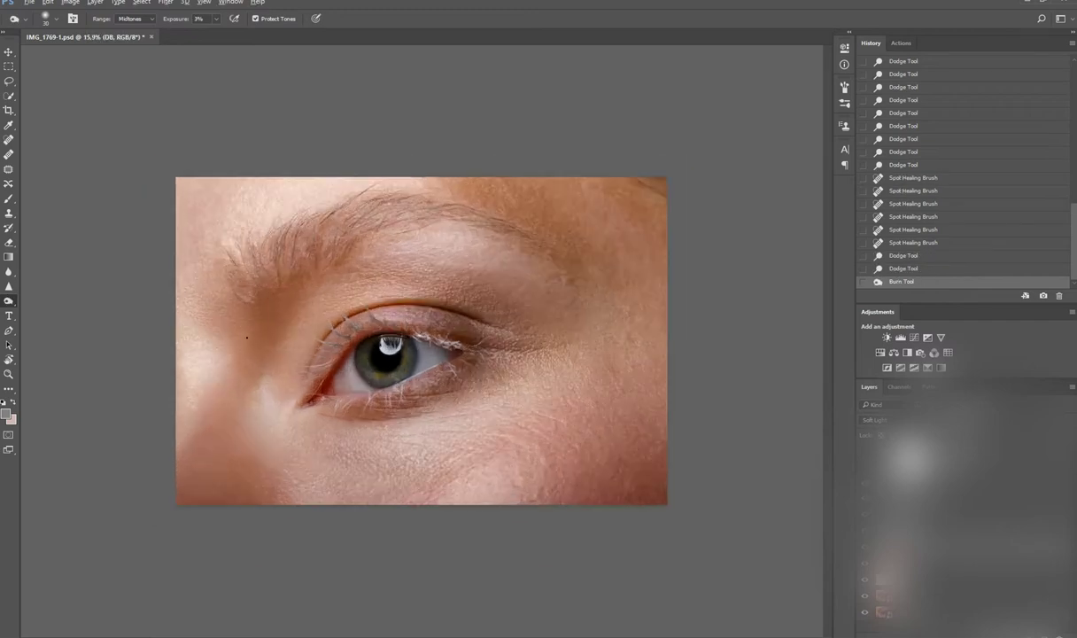
Step: Dodge the dark spots where the side of the nose meets the cheek, near the image's lower edge
key("ctrl+plus")
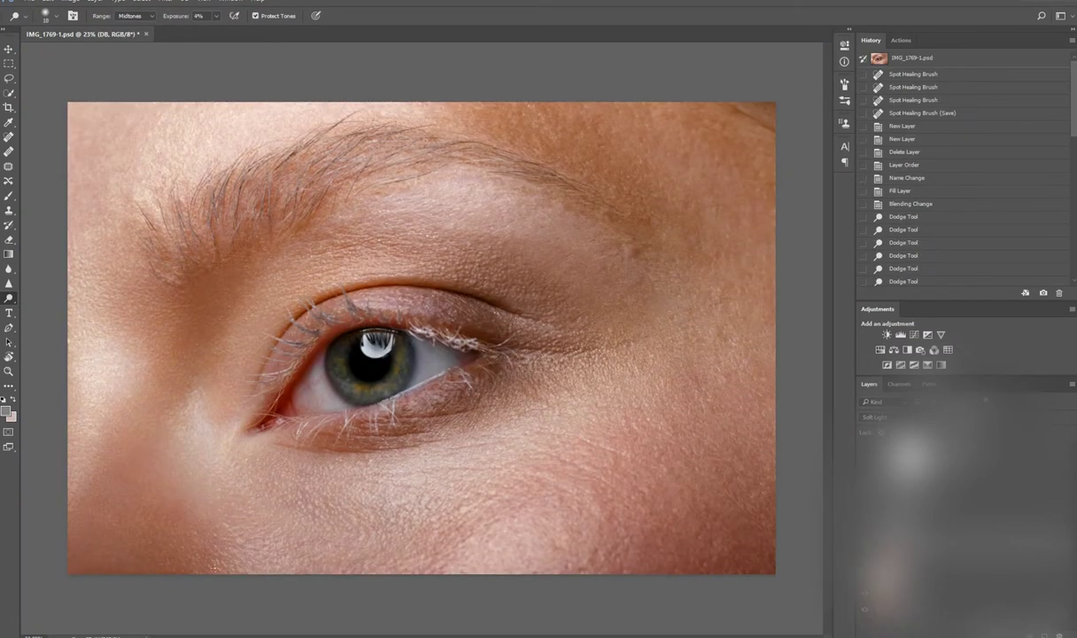
left_click(149, 548)
left_click(150, 549)
left_click(150, 549)
left_click_drag(148, 564, 205, 567)
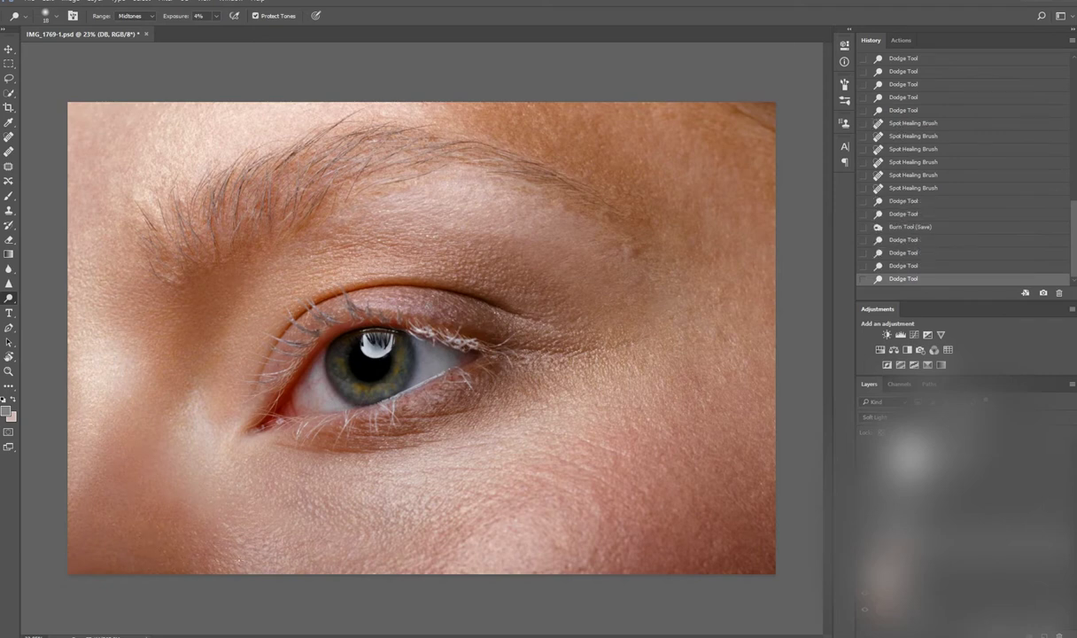
Step: Dodge the dark spots on the cheek below the inner eye corner and lower eyelid
mouse_move(222, 459)
left_mouse_down()
mouse_move(171, 419)
mouse_move(221, 456)
mouse_move(241, 451)
left_mouse_up()
left_click(272, 562)
left_click(305, 504)
left_click(316, 502)
left_click(328, 500)
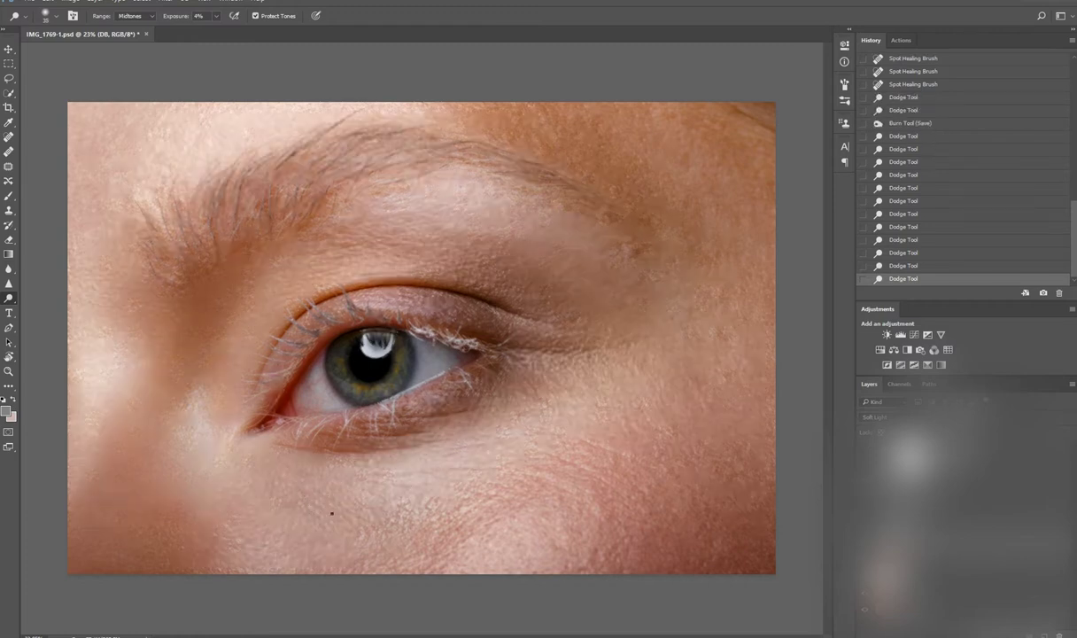
left_click(366, 532)
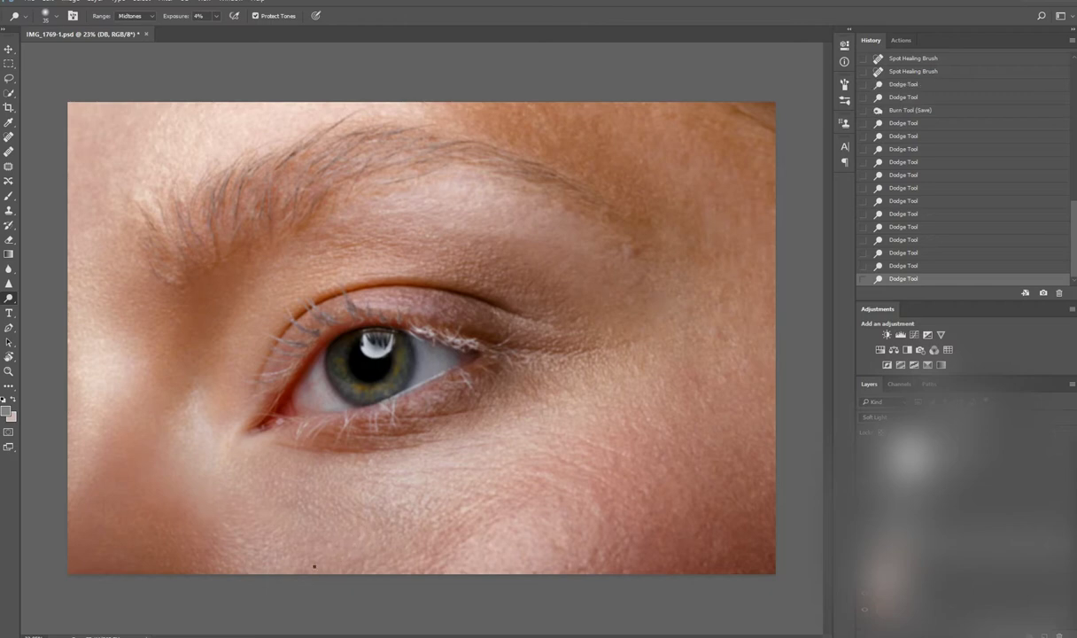
left_click(313, 555)
Step: Smooth the blotches on the cheek below the eye with the Spot Healing Brush on the low layer
key("j")
left_click(313, 554)
left_click_drag(313, 555, 381, 573)
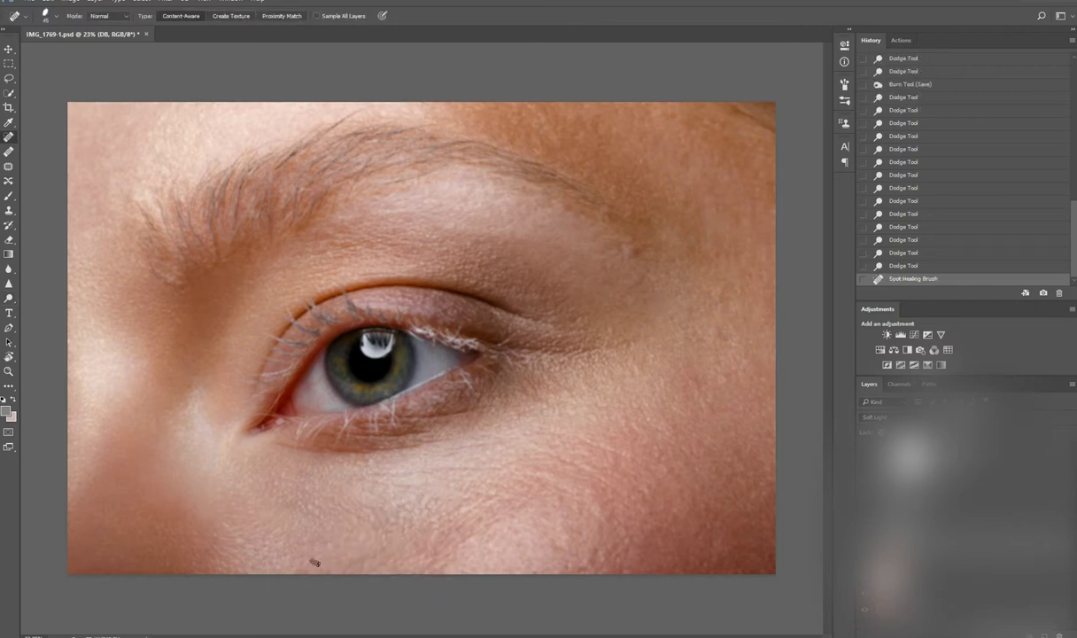
left_click(303, 531)
left_click(301, 517)
left_click(301, 518)
left_click(329, 485)
left_click(328, 485)
left_click(302, 496)
left_click(302, 494)
left_click(322, 520)
left_click(303, 486)
left_click(348, 324)
left_click(337, 500)
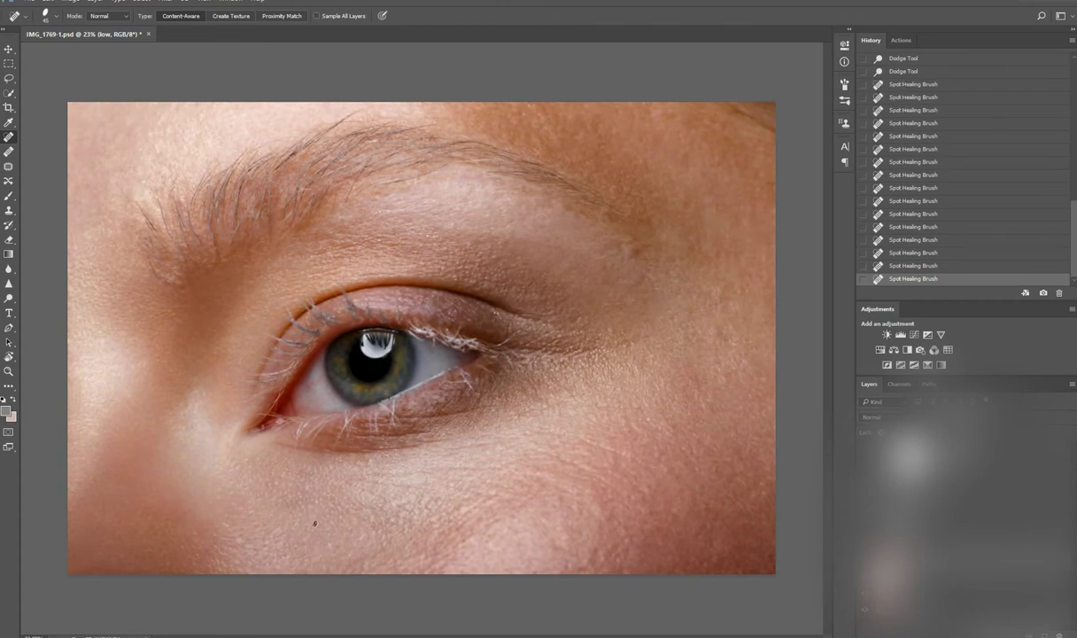
Step: Dodge the dark patches on the cheek between the nose and the under-eye area on the DB layer
scroll(337, 500, "down", 1)
scroll(337, 501, "up", 2)
scroll(354, 558, "down", 2)
key("alt+bracketright")
key("o")
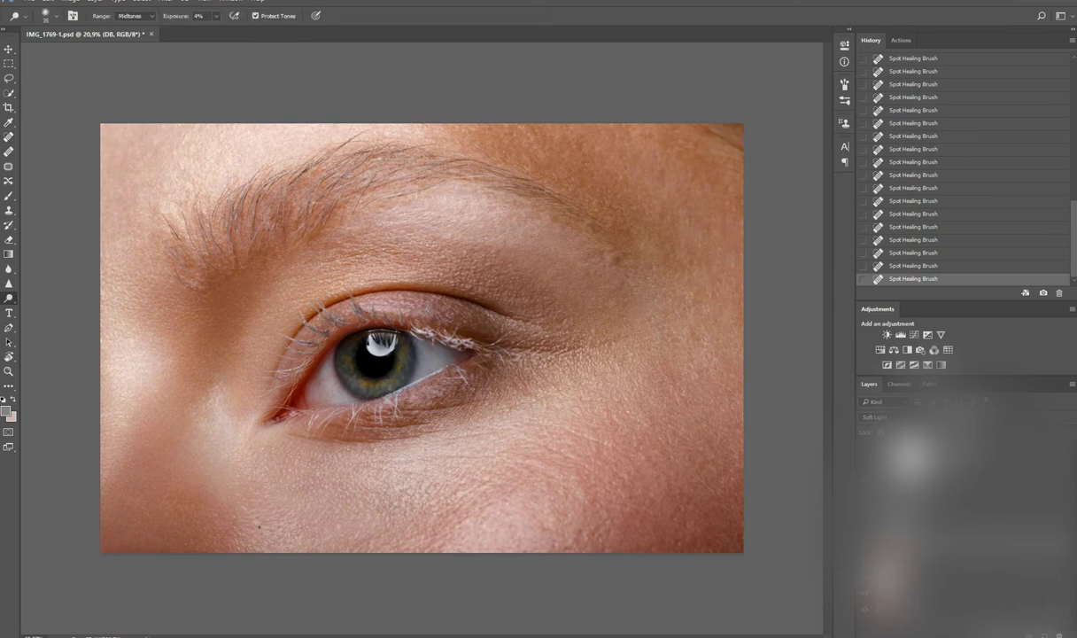
left_click(266, 518)
left_click(273, 517)
left_click(278, 517)
left_click(281, 515)
left_click(284, 515)
left_click(286, 515)
left_click(330, 492)
left_click(274, 507)
left_click(252, 489)
left_click(288, 459)
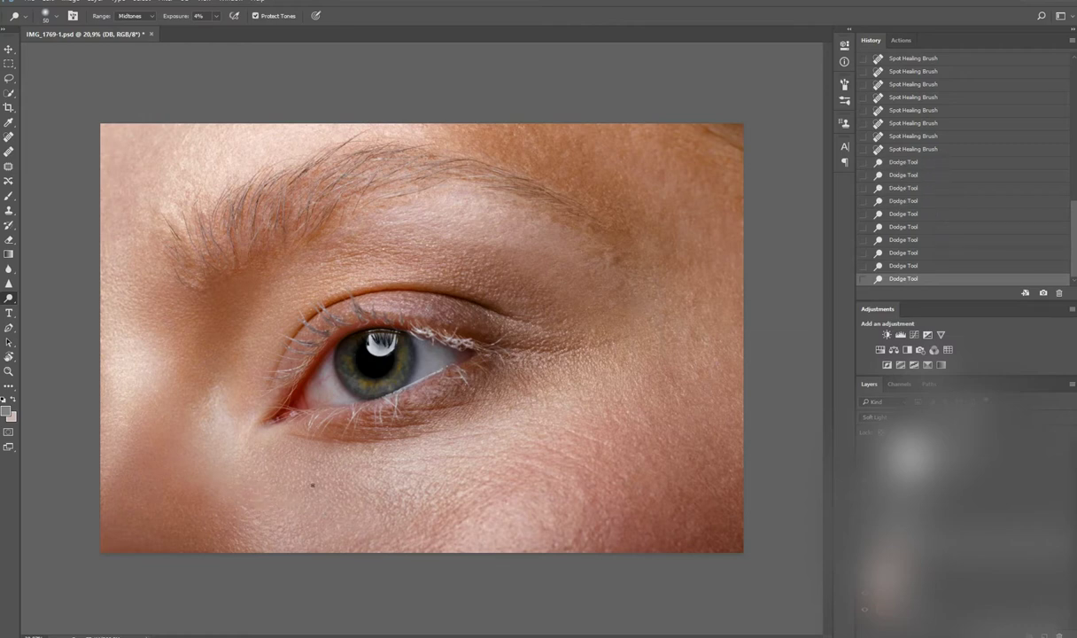
Step: Burn the bright spots and dodge the dark ones on the cheek near the image's lower edge
key("ctrl+plus")
key("shift+o")
left_click(317, 560)
left_click(318, 567)
left_click(305, 560)
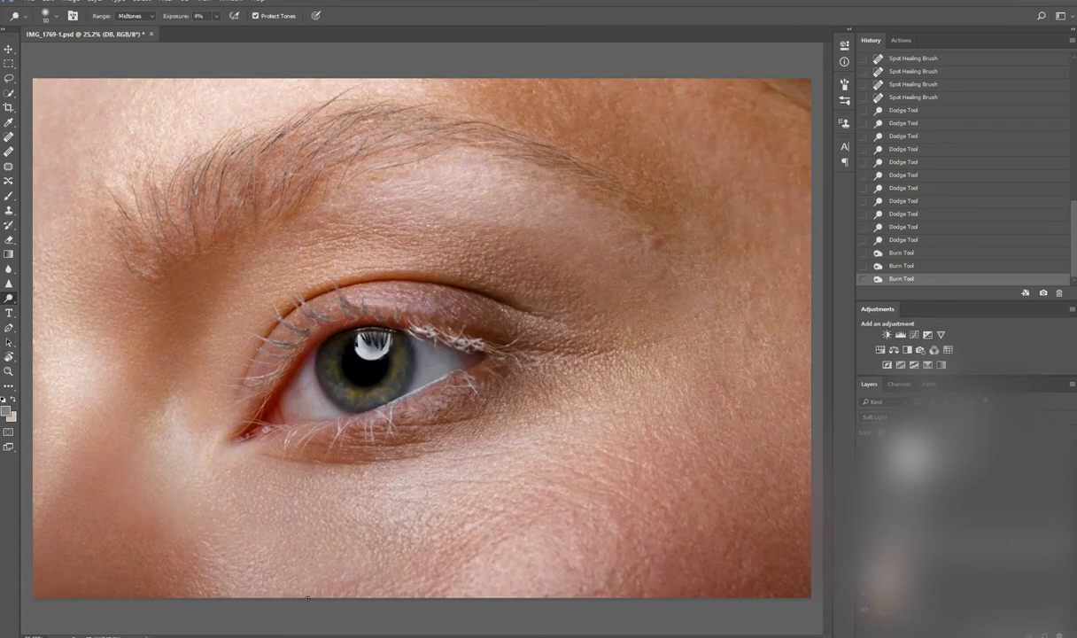
left_click(342, 585, "alt")
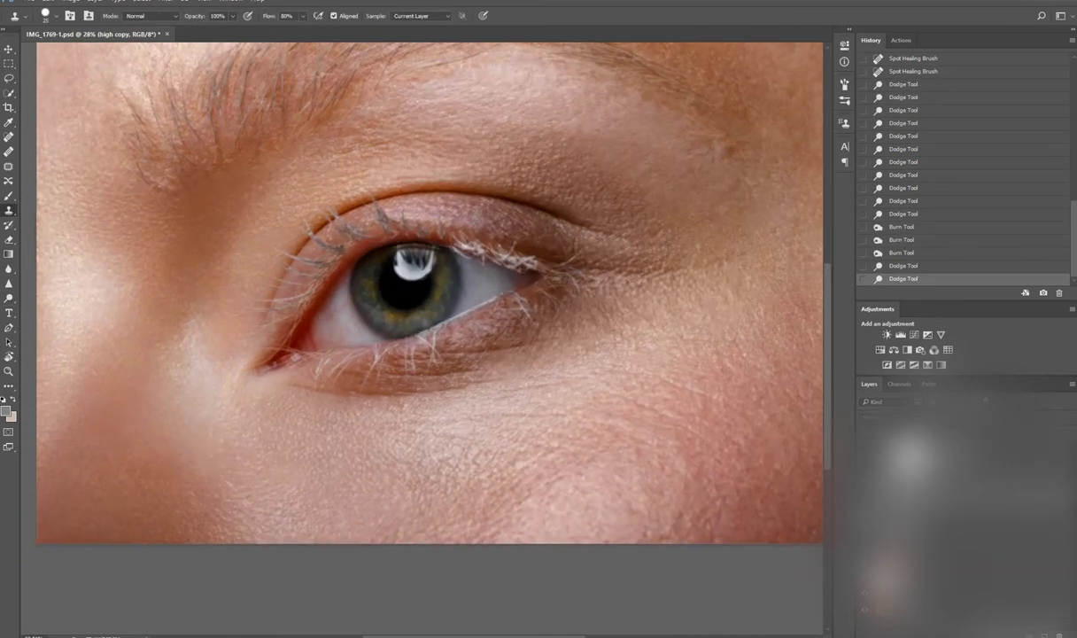
Step: Spot-heal the uneven patches on the cheek beside the nose on the low layer and save the file
key("j")
left_click(293, 505)
left_click(292, 505)
left_click(233, 474)
left_click(217, 503)
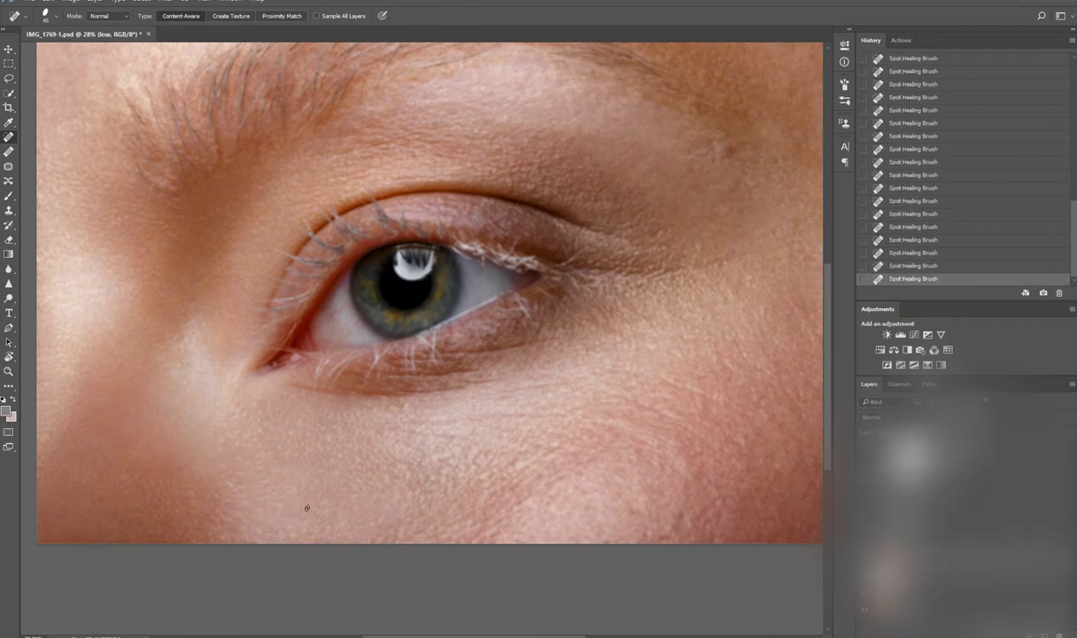
left_click_drag(261, 502, 232, 566)
scroll(232, 566, "down", 3)
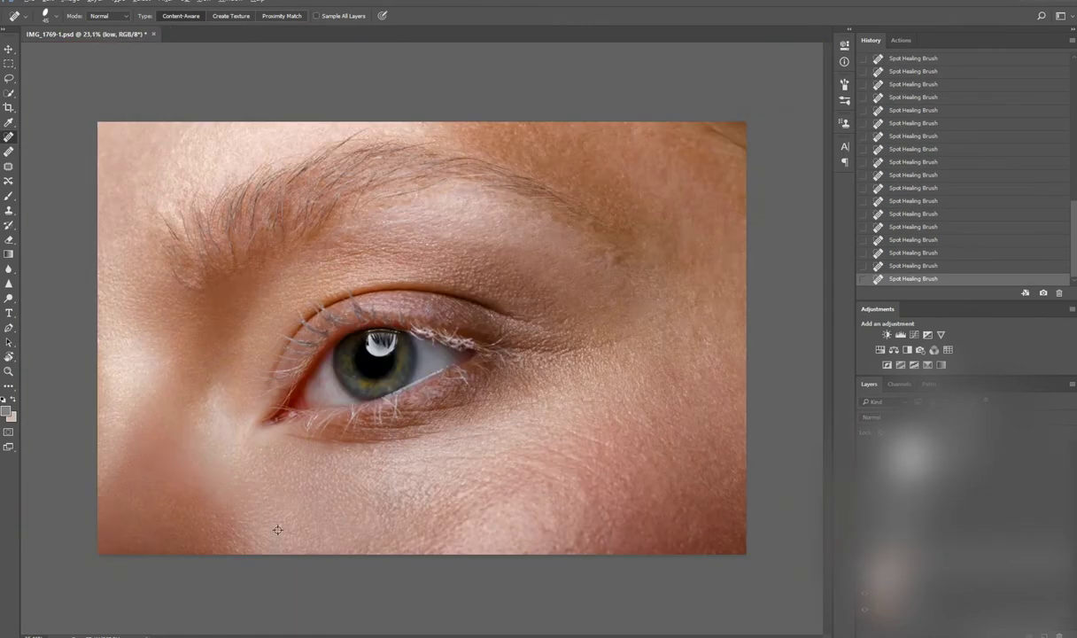
scroll(425, 319, "up", 3)
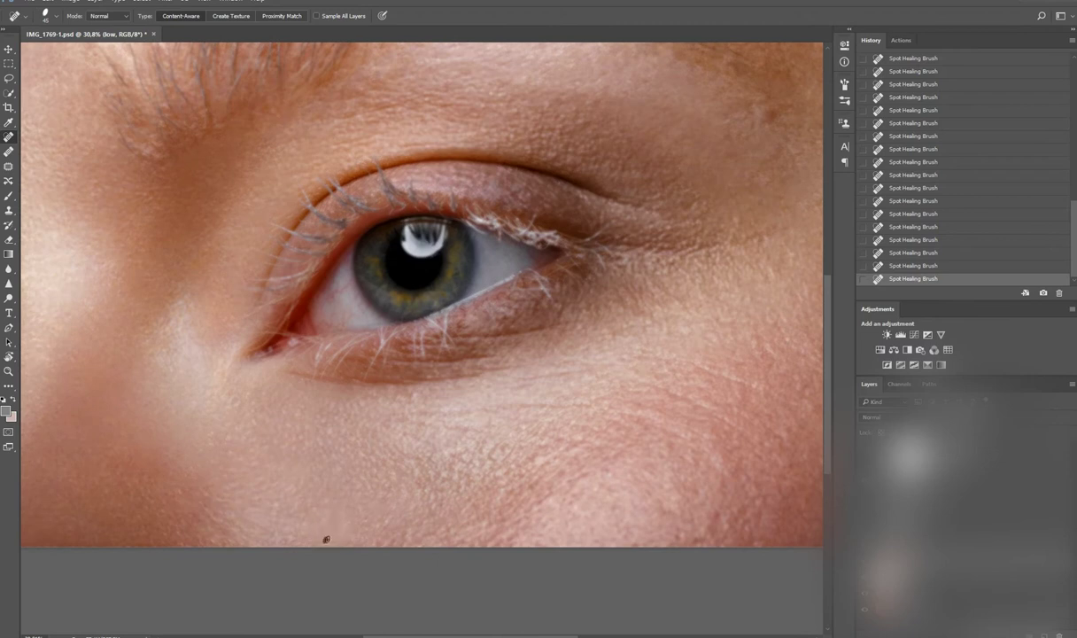
scroll(346, 482, "down", 2)
scroll(464, 472, "up", 2)
key("ctrl+s")
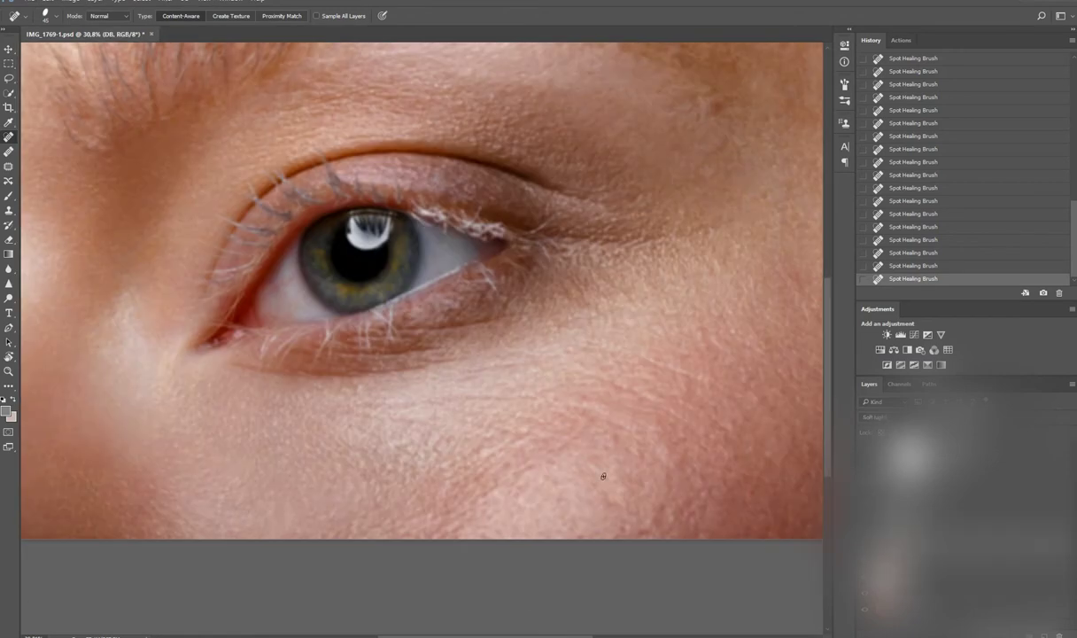
Step: Dodge the dark spots on the middle of the cheek below the eye on the DB layer
key("o")
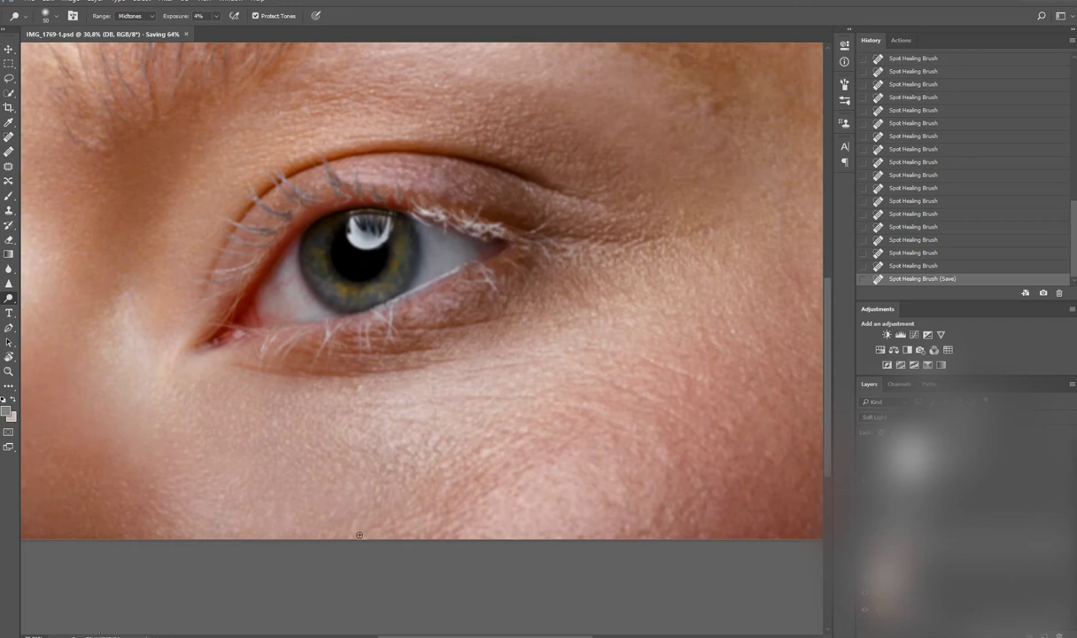
left_click_drag(386, 464, 399, 447)
mouse_move(381, 502)
left_mouse_down()
mouse_move(383, 482)
mouse_move(412, 488)
mouse_move(393, 511)
mouse_move(417, 507)
mouse_move(424, 520)
mouse_move(405, 494)
left_mouse_up()
scroll(434, 508, "down", 2)
left_click_drag(412, 531, 411, 543)
Step: Spot-heal the uneven tones on the middle of the cheek below the eye on the low layer
key("j")
left_click(433, 485)
left_click(435, 476)
left_click(437, 468)
left_click(421, 485)
left_click(420, 481)
left_click(425, 479)
left_click(428, 476)
left_click(431, 488)
left_click(432, 493)
left_click(438, 485)
Step: Clone clean skin over the uneven tone on the middle of the cheek below the eye on the low layer
scroll(442, 480, "down", 1)
scroll(442, 481, "up", 3)
key("s")
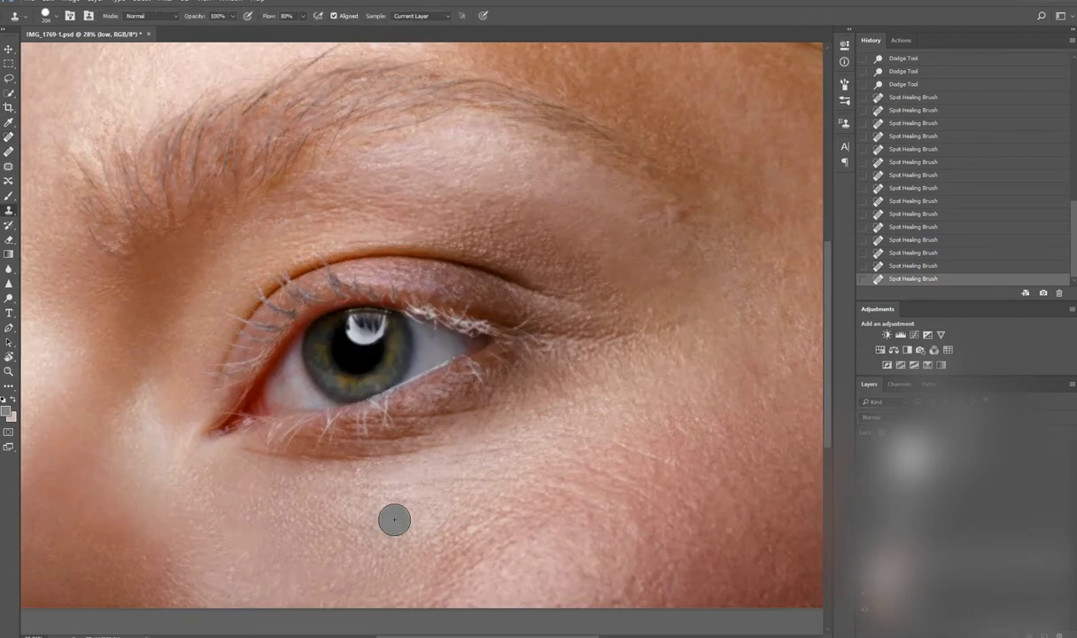
left_click(620, 467, "alt")
left_click(340, 308)
left_click(412, 489)
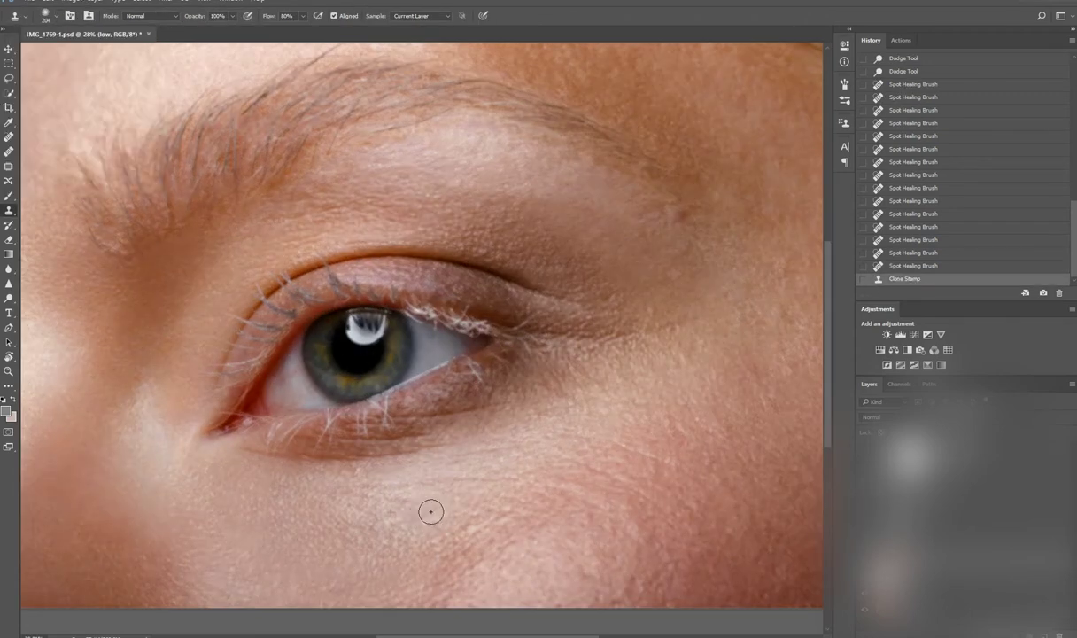
scroll(532, 501, "down", 1)
scroll(587, 507, "up", 1)
Step: Dodge the dark spots and burn the bright ones on the cheek below the eye on the DB layer
key("alt+bracketright")
key("o")
left_click(431, 505)
key("shift+o")
left_click(416, 507)
left_click(406, 509)
left_click(407, 523)
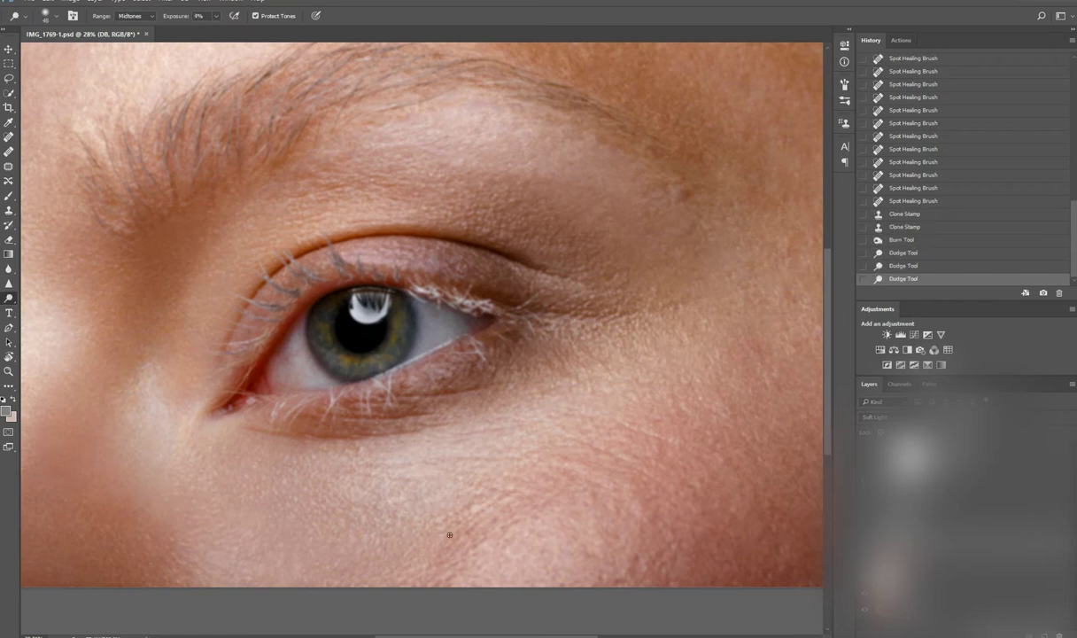
left_click(435, 521)
left_click(430, 547)
left_click(427, 521)
key("ctrl+minus")
key("shift+o")
left_click(456, 468)
Step: Spot-heal the remaining uneven patches across the cheek below the eye on the low layer
key("j")
left_click(457, 470)
left_click(458, 474)
left_click(459, 479)
left_click(461, 485)
left_click(463, 490)
left_click(432, 466)
scroll(407, 390, "up", 3)
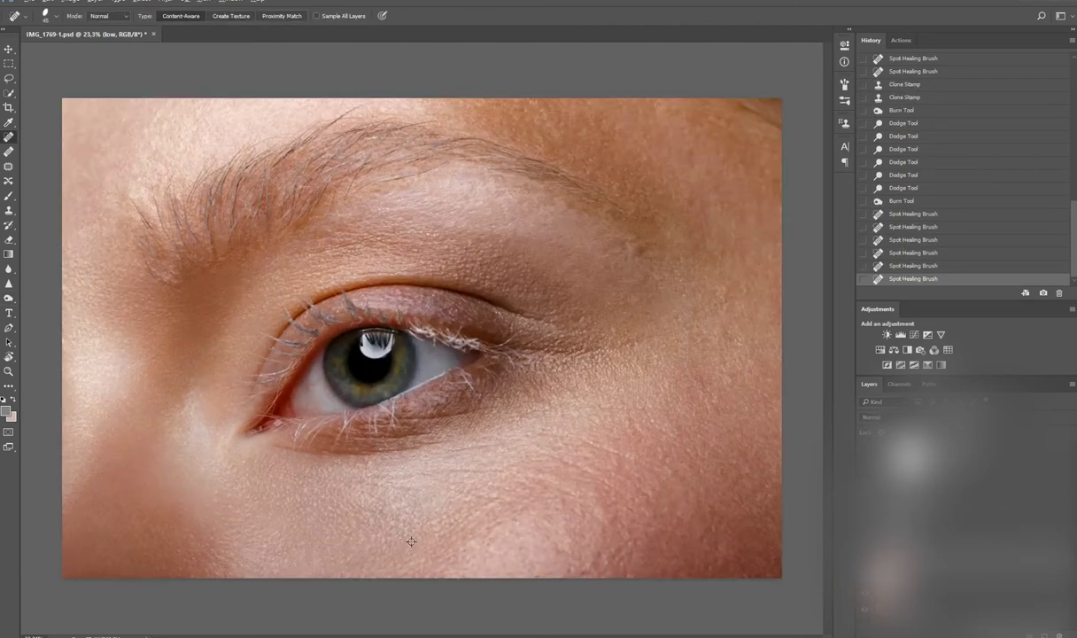
left_click(349, 496)
left_click_drag(359, 501, 377, 504)
scroll(378, 504, "down", 2)
left_click(356, 494)
left_click(428, 494)
Step: Dodge the dark area of the lower cheek near the image's lower edge on the DB 2 layer
key("alt+bracketright")
key("o")
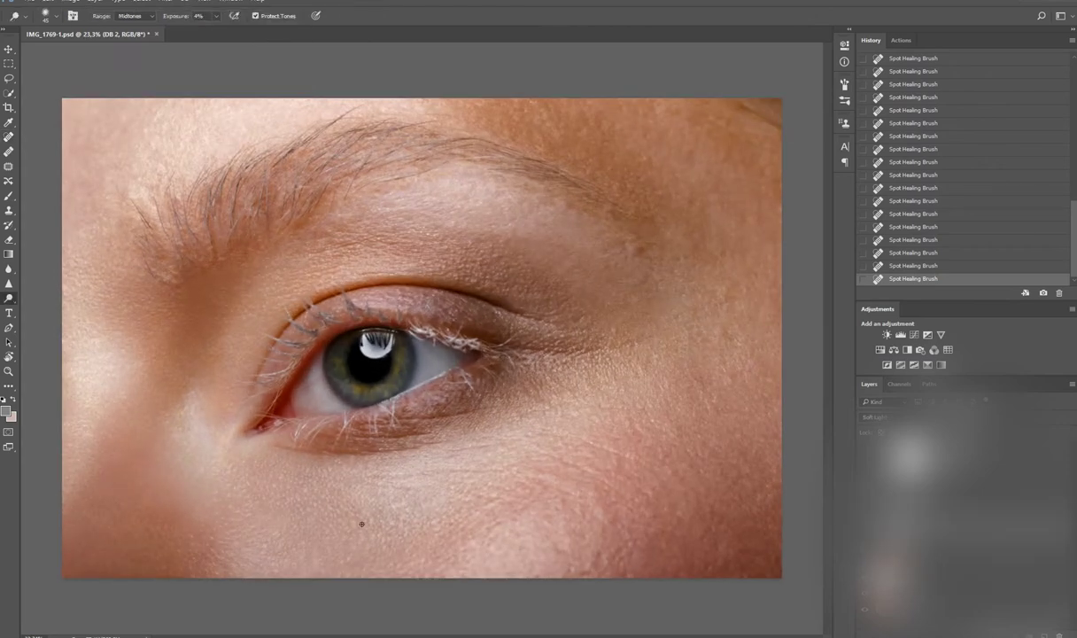
left_click_drag(312, 554, 304, 560)
mouse_move(303, 561)
left_mouse_down()
mouse_move(296, 567)
mouse_move(326, 531)
left_mouse_up()
scroll(326, 531, "down", 2)
scroll(326, 531, "up", 3)
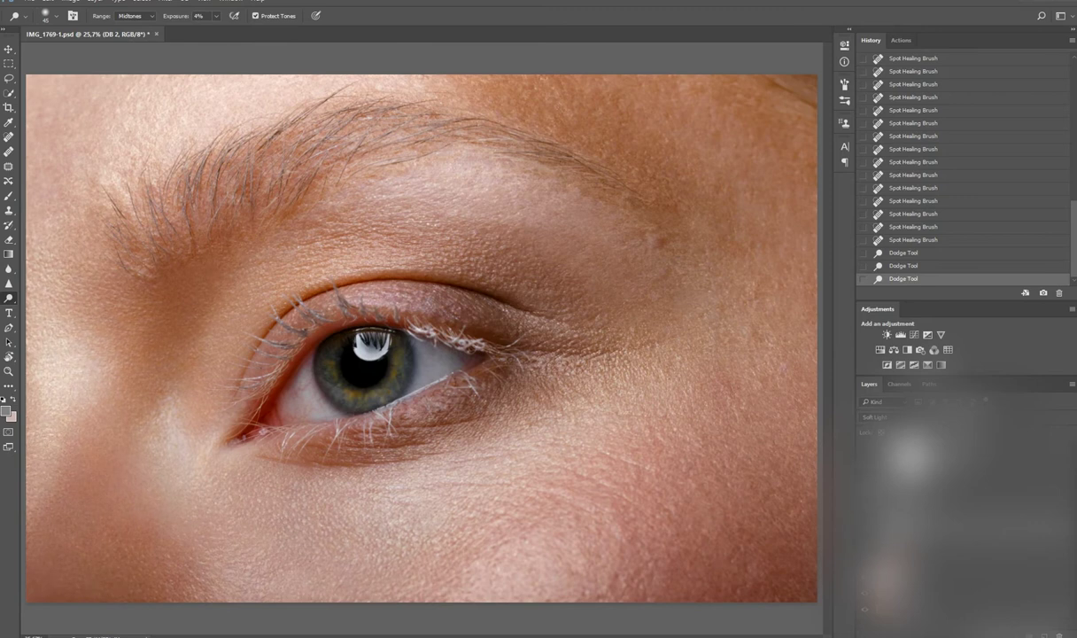
Step: Burn the bright areas of the cheek beneath the inner half of the eye on the DB 2 layer
scroll(279, 553, "down", 2)
key("shift+o")
left_click_drag(332, 443, 341, 450)
mouse_move(346, 456)
left_mouse_down()
mouse_move(353, 464)
mouse_move(336, 447)
left_mouse_up()
mouse_move(350, 443)
left_mouse_down()
mouse_move(360, 448)
mouse_move(350, 433)
left_mouse_up()
mouse_move(336, 429)
left_mouse_down()
mouse_move(347, 458)
mouse_move(368, 457)
mouse_move(372, 434)
left_mouse_up()
Step: Dodge the darker areas directly beneath the eye and across the upper cheek on the DB 2 layer
key("shift+o")
key("shift+o")
left_click_drag(373, 396, 381, 422)
left_click_drag(385, 434, 400, 444)
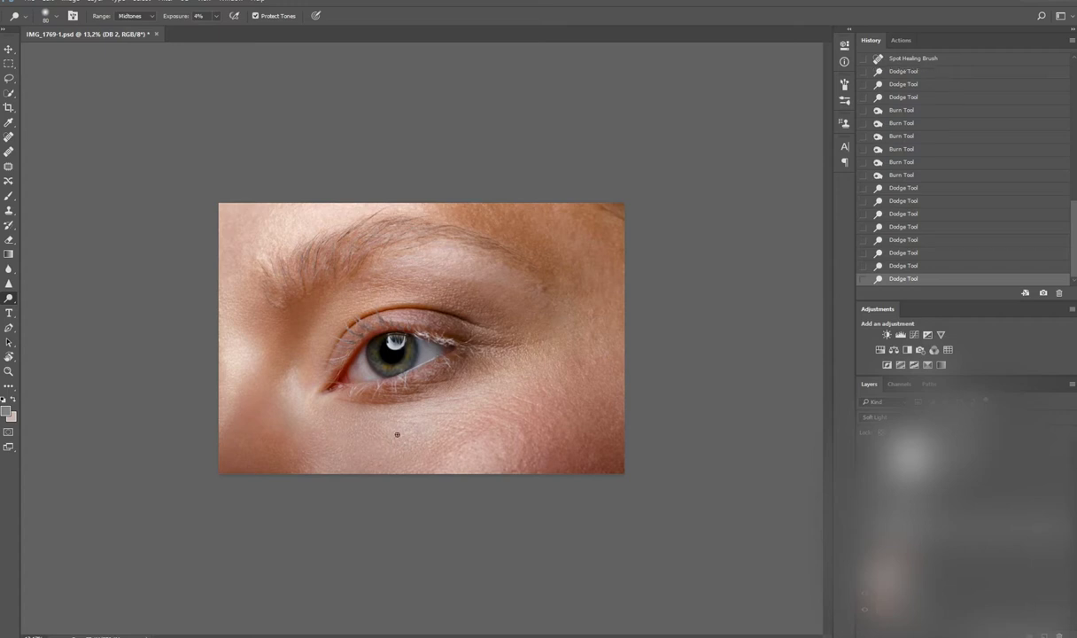
mouse_move(351, 431)
left_mouse_down()
mouse_move(271, 360)
mouse_move(445, 373)
left_mouse_up()
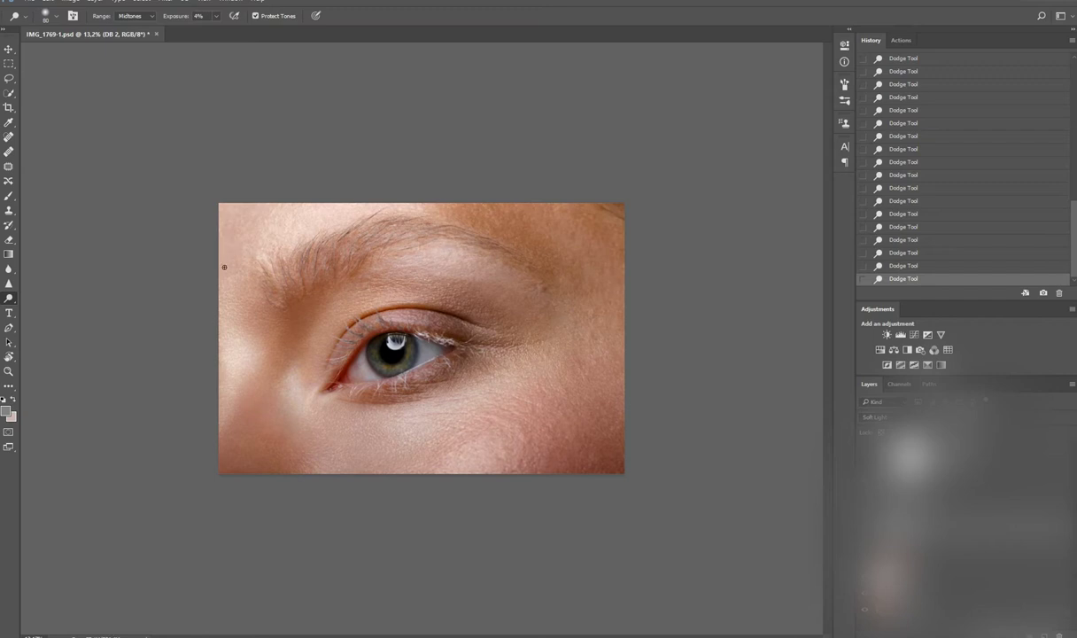
Step: Dodge and burn the forehead skin beside the inner end of the eyebrow on the DB 2 layer
key("ctrl+plus")
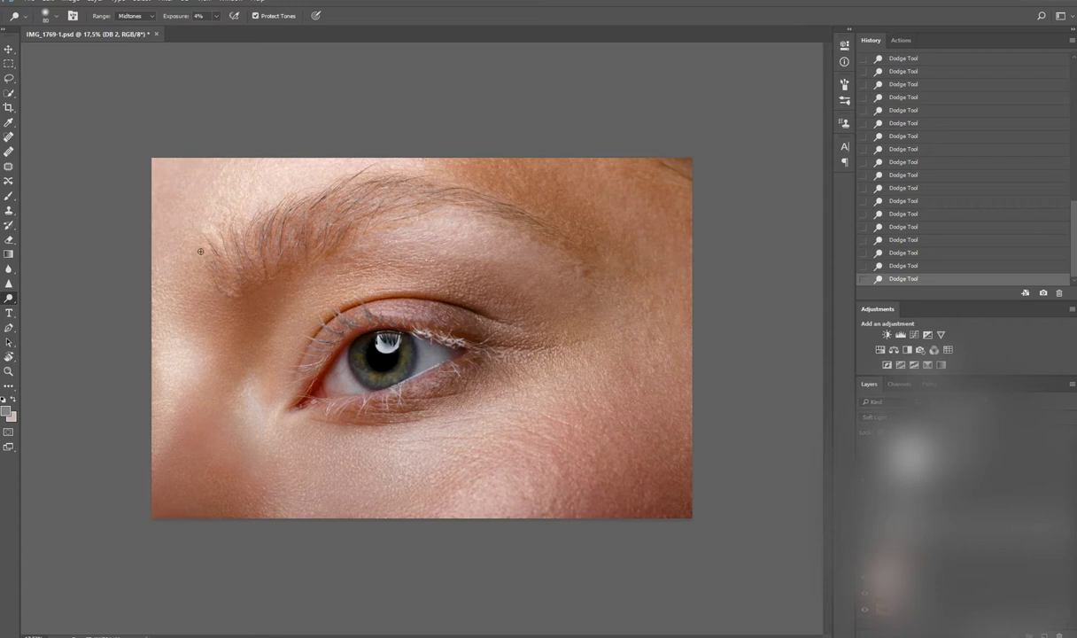
left_click(202, 175, "alt")
left_click(190, 178, "alt")
mouse_move(184, 263)
left_mouse_down()
mouse_move(212, 219)
mouse_move(223, 261)
left_mouse_up()
left_click(216, 259, "alt")
left_click(219, 270, "alt")
left_click(223, 271, "alt")
left_click(228, 271, "alt")
left_click(228, 272)
scroll(228, 272, "up", 3)
left_click(231, 271)
left_click(232, 271)
left_click(235, 271)
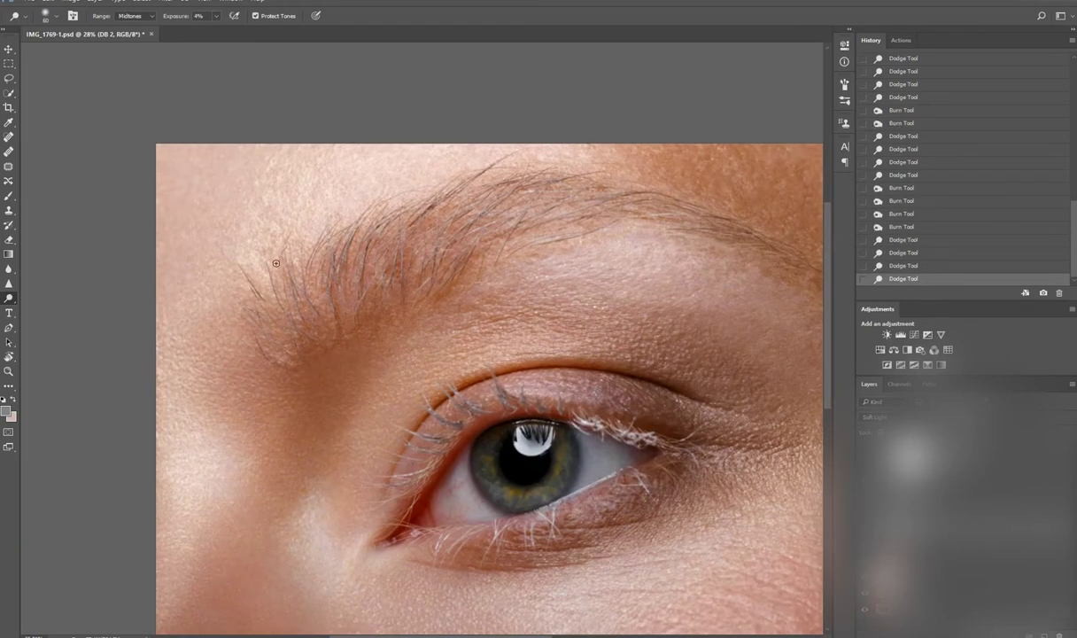
Step: Dodge the dark patches within the inner end of the eyebrow and burn the bright one there
left_click(324, 286)
left_click(283, 306)
left_click(283, 305)
left_click(273, 332)
left_click(283, 340, "alt")
left_click(280, 350)
left_click(279, 362)
scroll(279, 362, "down", 3)
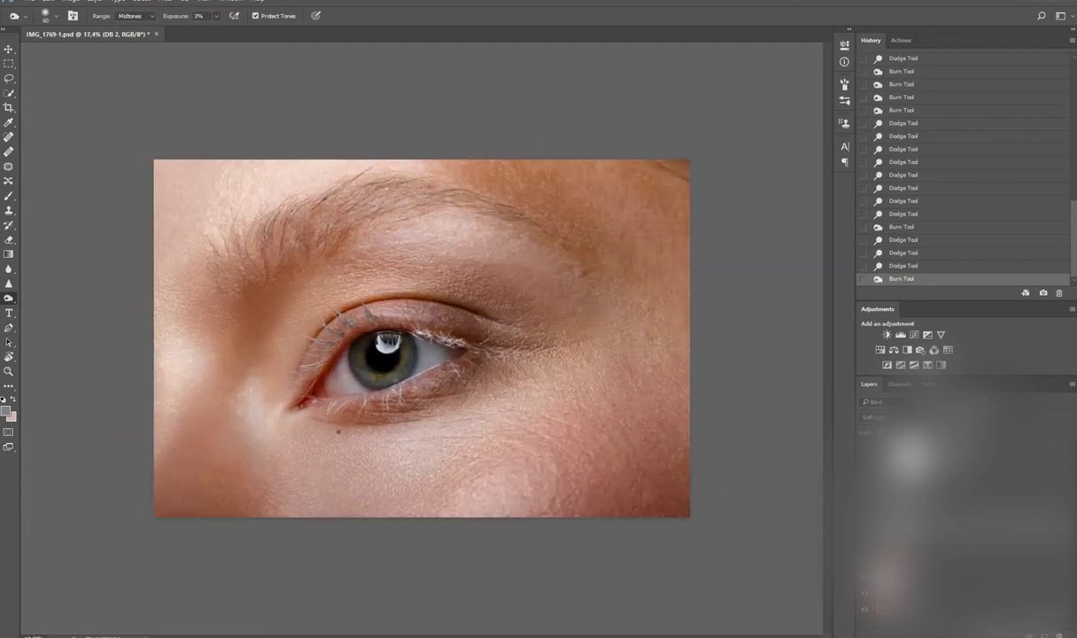
Step: Burn the bright highlight between the nose and the inner corner of the eye and save the file
key("shift+o")
left_click(281, 413)
left_click(281, 413)
left_click(281, 412)
left_click(281, 413)
left_click(281, 412)
scroll(281, 413, "down", 3)
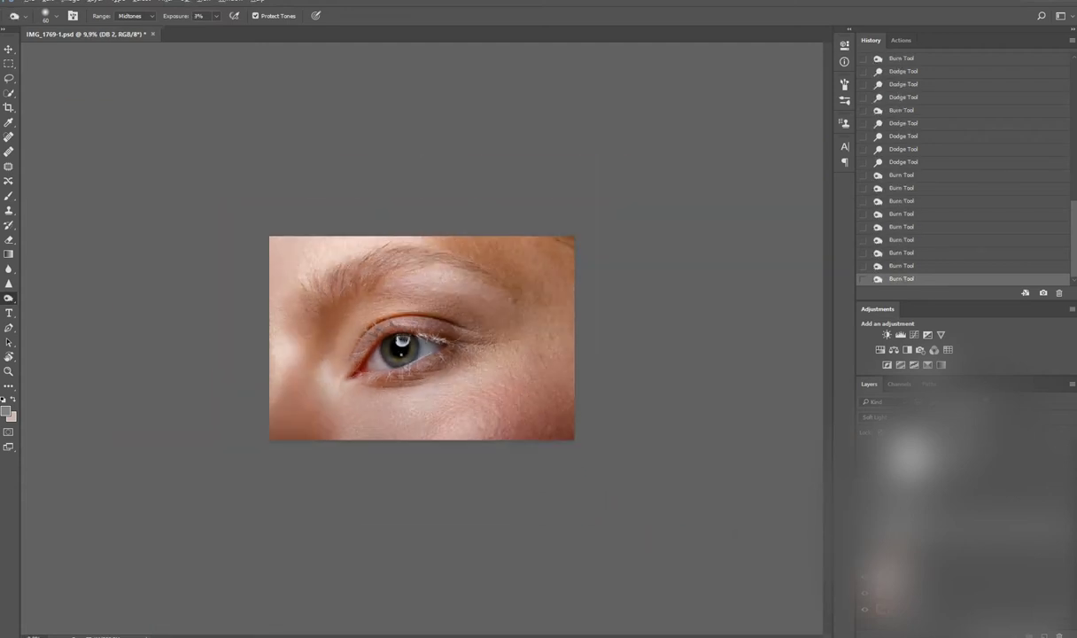
scroll(423, 337, "up", 3)
key("ctrl+s")
Step: Dodge the dark areas on the temple beyond the outer corner of the eye on the DB 2 layer
left_click(582, 280, "alt")
left_click(634, 290)
left_click(633, 292)
left_click(632, 296)
left_click(629, 301)
left_click(618, 297)
left_click(614, 308)
left_click(610, 319)
left_click(605, 336)
left_click(600, 330)
left_click(597, 320)
left_click(594, 310)
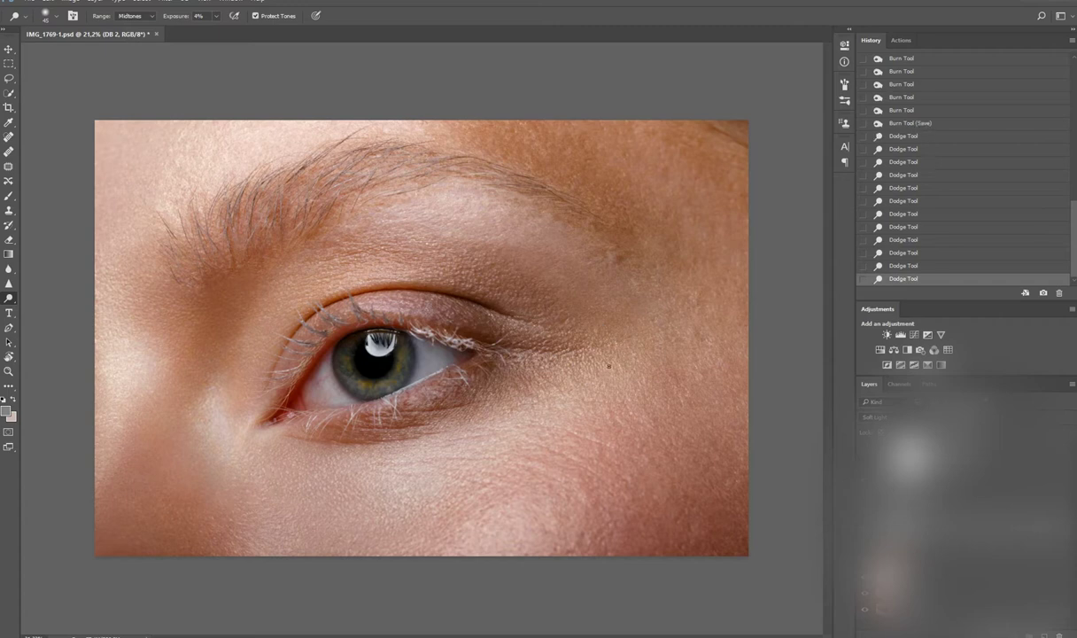
left_click(558, 386)
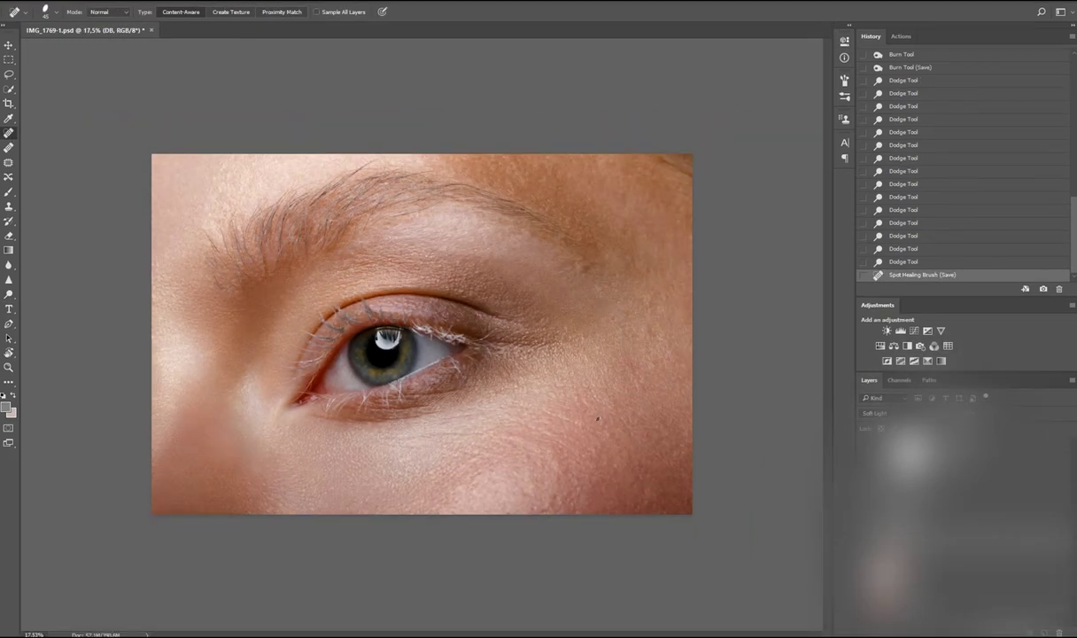
Step: Dodge the dark spots on the outer cheek below the temple on the DB layer
key("o")
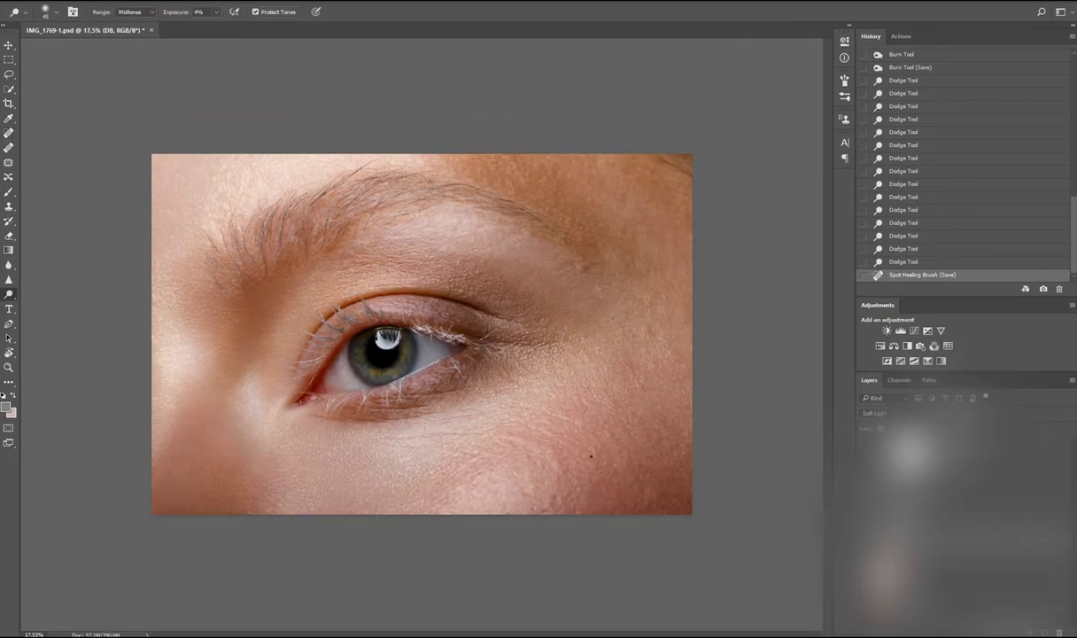
left_click(582, 415)
left_click(564, 388)
left_click(585, 403)
left_click(586, 387)
left_click(589, 392)
left_click(589, 397)
left_click(589, 397)
left_click(606, 434)
left_click(625, 470)
Step: Burn the bright spots on the lower outer cheek and dodge the dark spot among them
key("shift+o")
left_click(625, 471)
left_click(611, 465)
left_click(604, 453)
left_click(620, 492)
left_click(629, 482)
left_click(637, 476)
key("shift+o")
left_click(636, 484)
left_click(636, 485)
Step: Burn the bright spots along the face's outer edge and the lower outer cheek on the DB layer
key("shift+o")
left_click(660, 453)
left_click(684, 423)
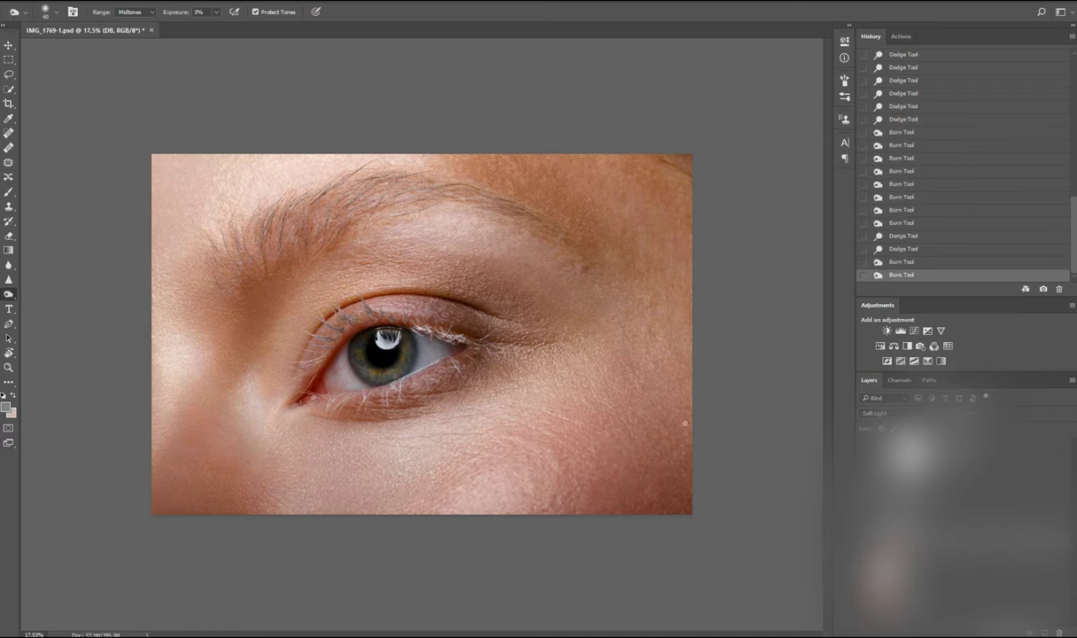
left_click(638, 492)
left_click(616, 493)
left_click(596, 493)
left_click(589, 497)
Step: Dodge the dark spots around the reddish part of the cheek near the image's lower edge
key("shift+o")
left_click(581, 501)
left_click(569, 504)
left_click(558, 505)
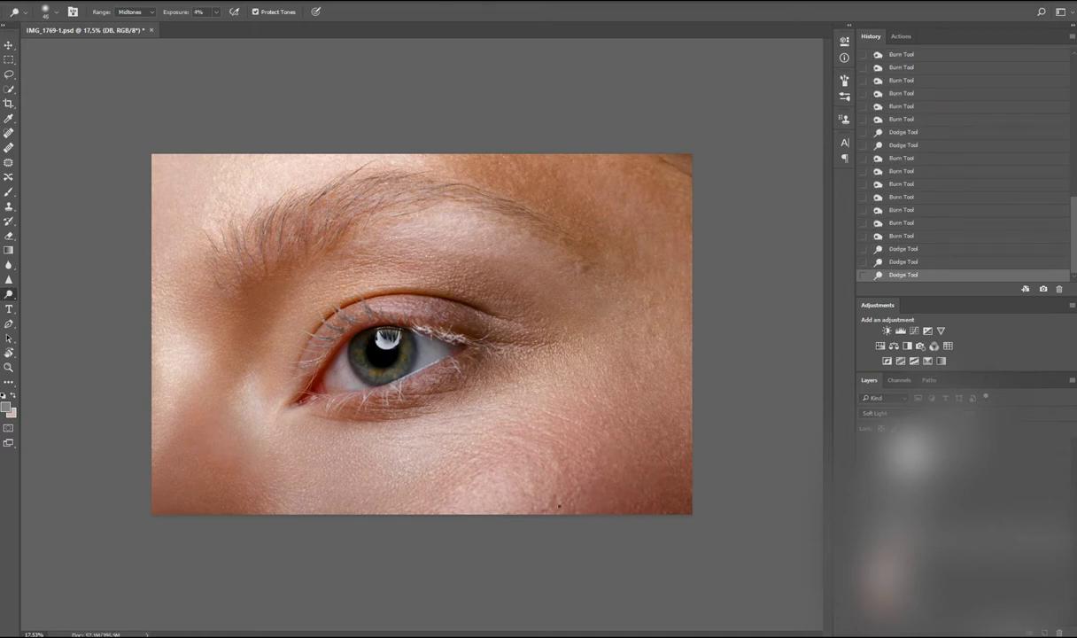
left_click(566, 472)
left_click(578, 484)
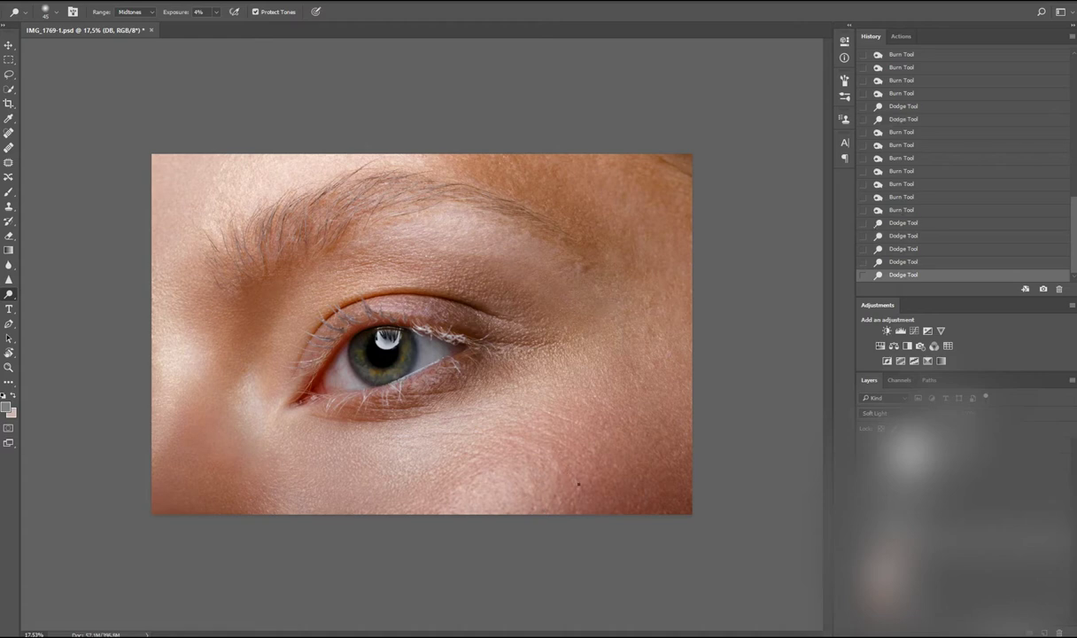
Step: Dodge the remaining dark spots on the outer cheek toward the image's lower corner on the DB layer
left_click(602, 496)
left_click(642, 488)
left_click(664, 500)
left_click(671, 503)
left_click(642, 479)
left_click(613, 458)
Step: Spot heal the uneven patches down the reddish part of the cheek on the low layer
key("j")
left_click(552, 466)
left_click(558, 479)
left_click(565, 489)
left_click(569, 496)
left_click(571, 503)
left_click(571, 503)
Step: Spot heal the uneven cheek tones along the image's lower edge
left_click(563, 505)
left_click(553, 507)
left_click(543, 511)
left_click(549, 513)
left_click(558, 512)
left_click(567, 509)
Step: Examine the healed lower cheek from close up and from a distance for remaining uneven patches
key("ctrl+0")
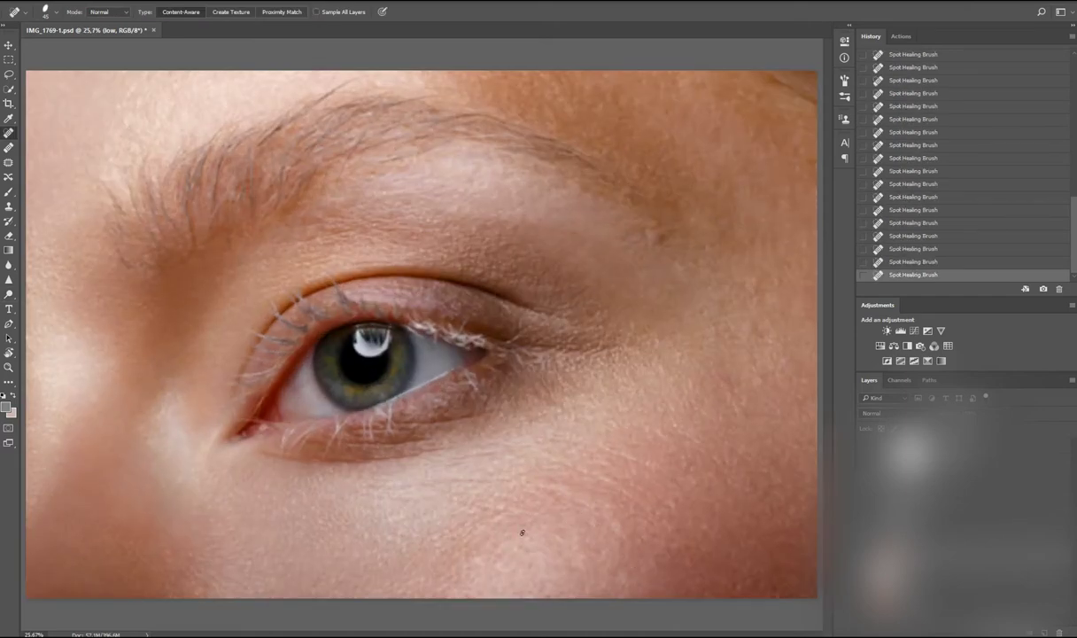
scroll(468, 478, "down", 2)
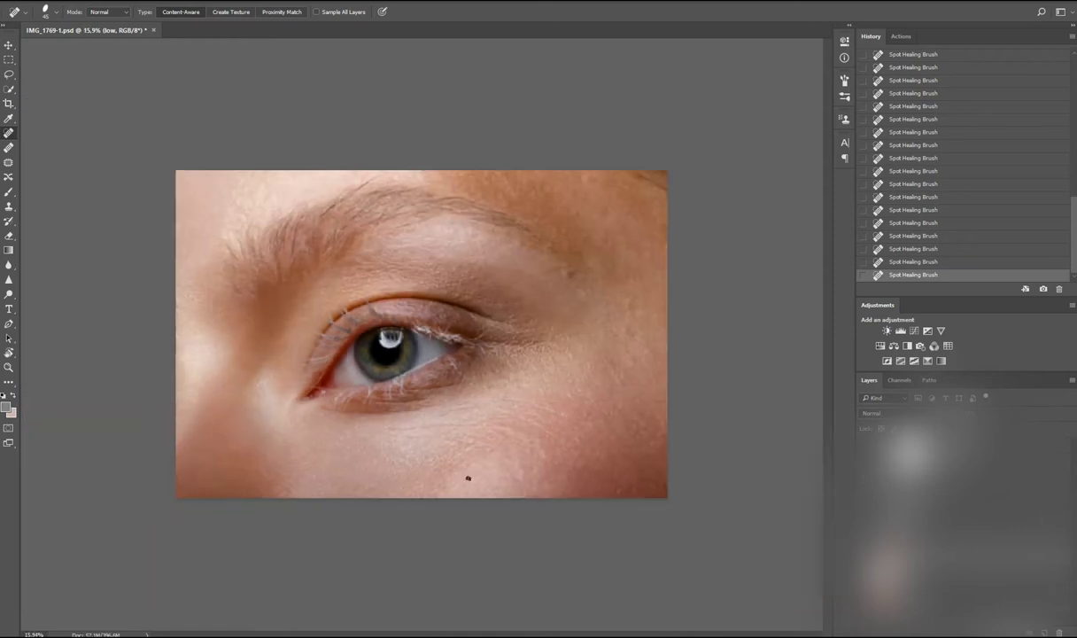
scroll(554, 541, "up", 2)
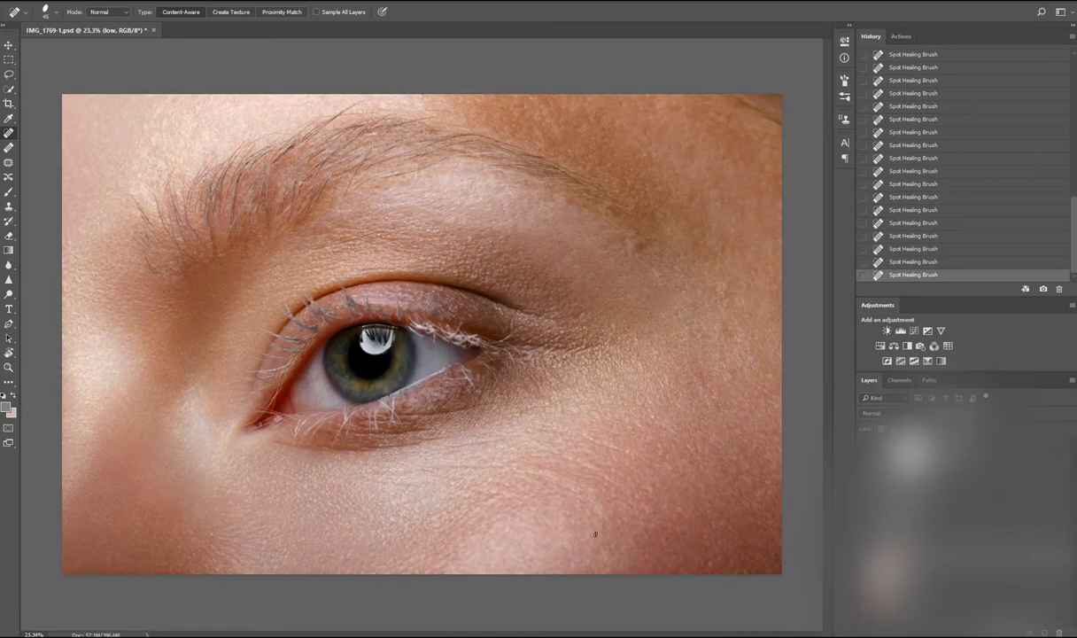
scroll(553, 514, "down", 1)
scroll(542, 440, "up", 1)
scroll(649, 490, "up", 1)
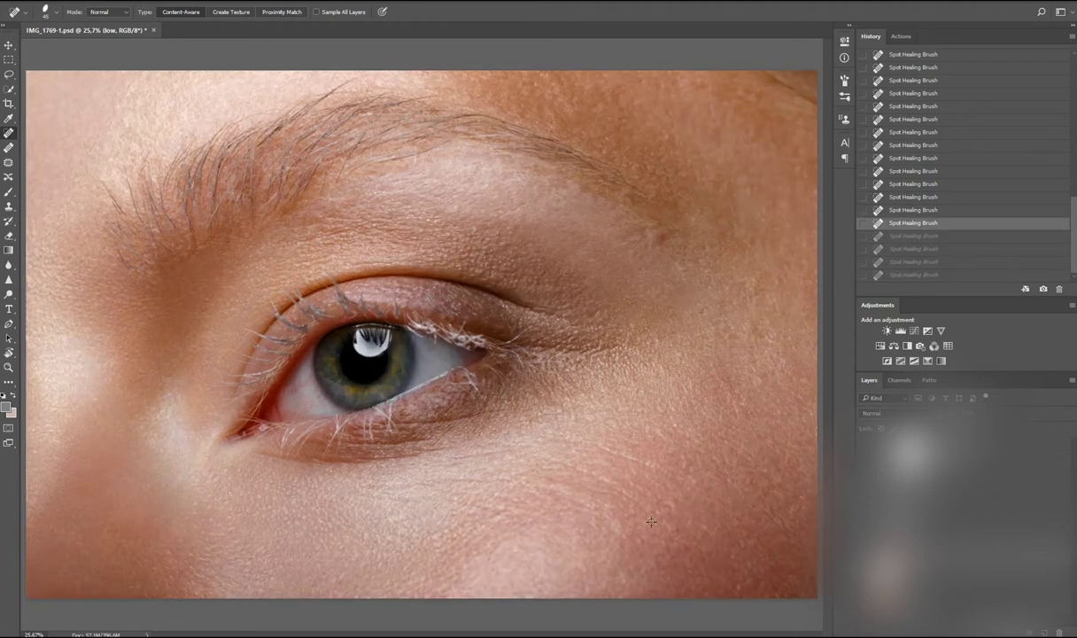
scroll(679, 457, "down", 2)
scroll(678, 456, "up", 1)
scroll(669, 501, "down", 1)
scroll(682, 494, "down", 1)
scroll(695, 490, "up", 1)
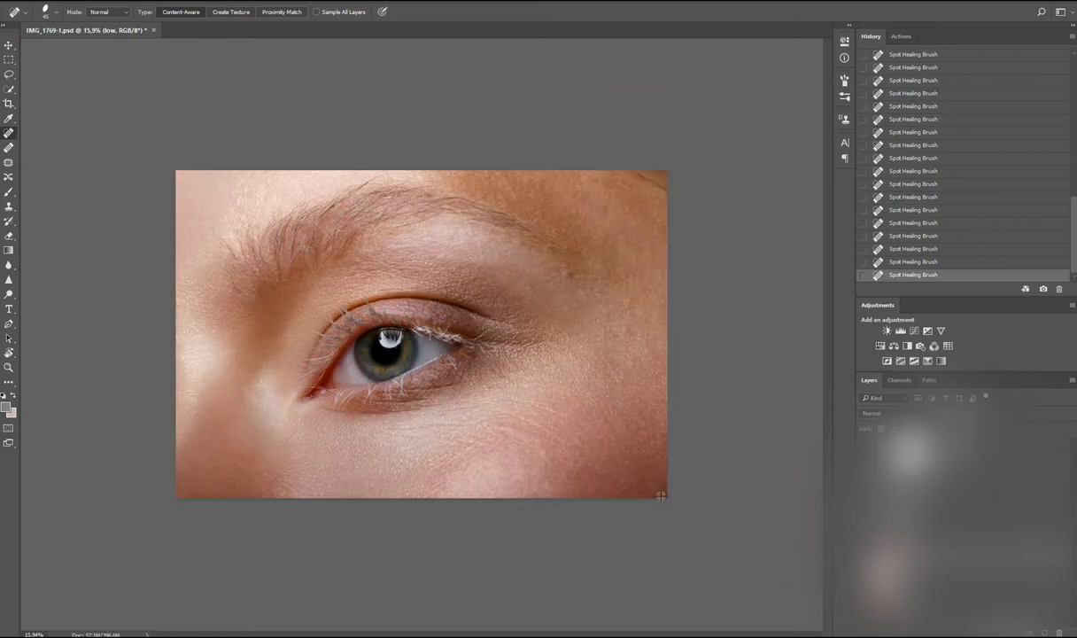
Step: Spot heal the blemishes above the outer end of the eyebrow and on the outer cheek
key("alt+bracketright")
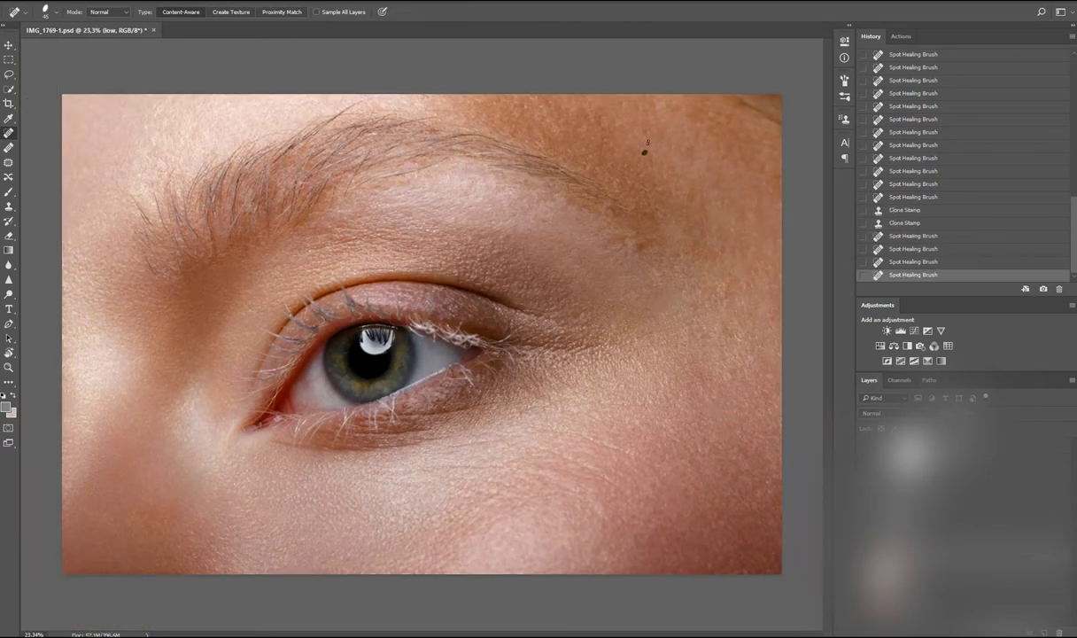
left_click(642, 151)
left_click(708, 439)
Step: Spot heal the uneven patches on the cheek below the eye on the low layer
key("alt+bracketleft")
left_click(461, 496)
left_click(433, 508)
left_click(440, 534)
left_click_drag(441, 525, 462, 512)
scroll(551, 452, "up", 3)
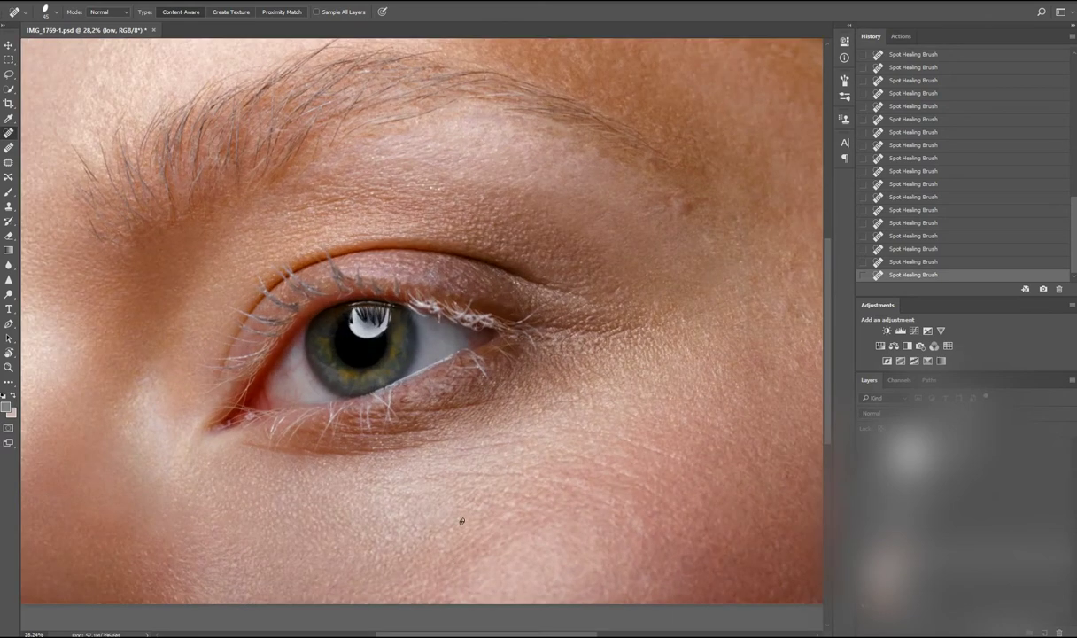
scroll(496, 438, "down", 3)
Step: Clone clean tone over the discoloured inner part of the eye white on the low layer
scroll(434, 425, "up", 4)
key("s")
left_click(434, 425, "alt")
left_click(446, 434)
left_click(455, 444)
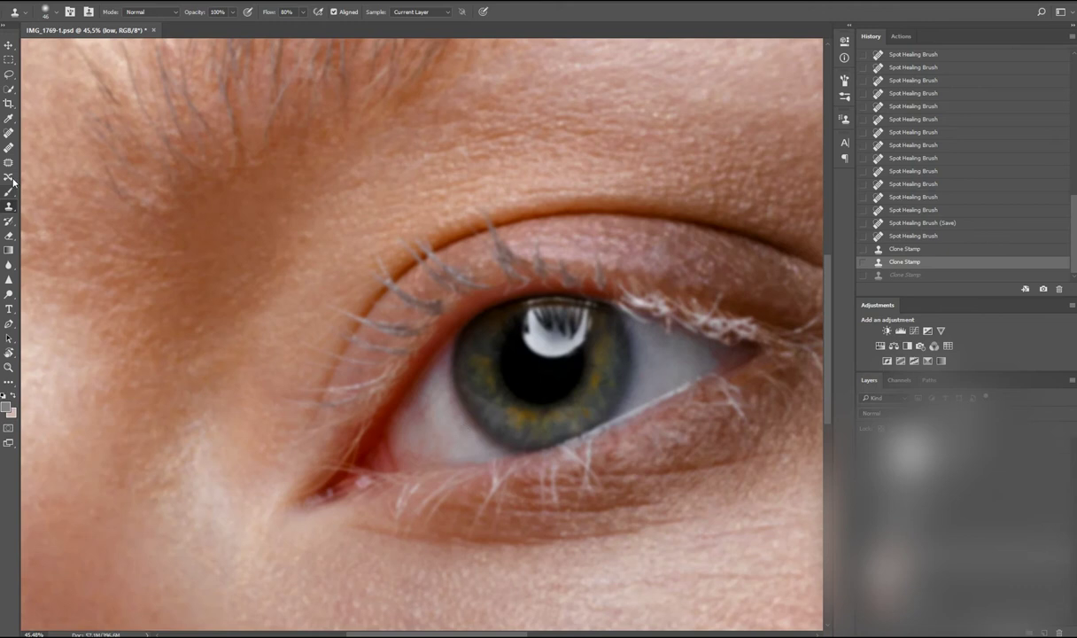
Step: Spot heal the veins in the inner part of the eye white on the high copy layer
key("alt+]")
key("j")
left_click_drag(407, 455, 421, 442)
left_click_drag(390, 405, 413, 395)
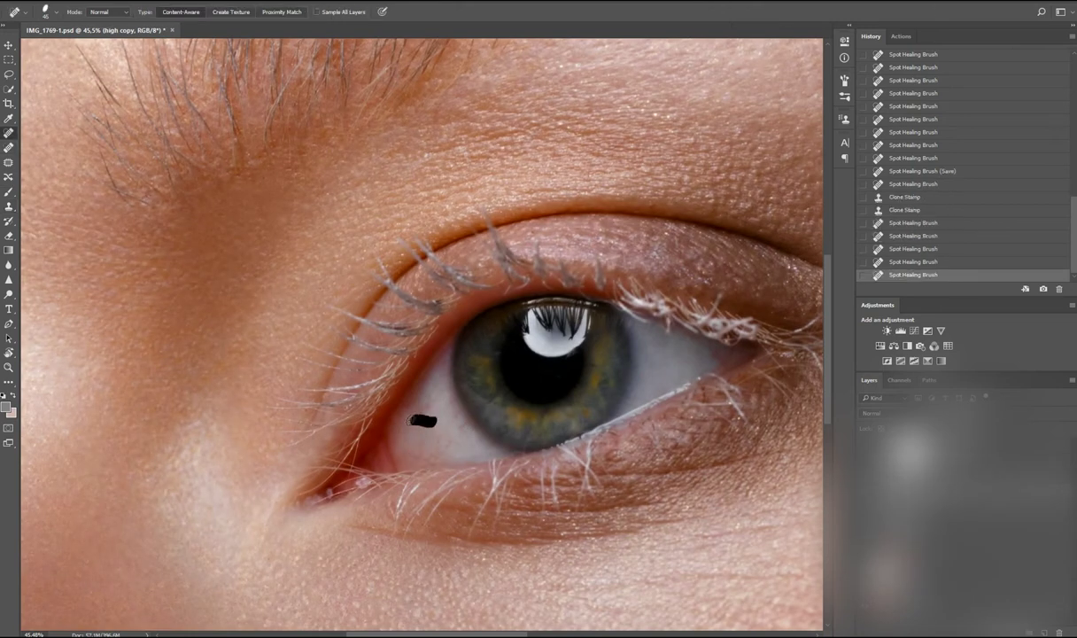
Step: Remove the remaining discolouration in the inner eye white with the Healing Brush, working on the high copy and low layers
key("shift+j")
left_click(443, 417)
key("alt+[")
left_click(416, 408)
left_click(397, 398)
left_click(432, 411)
left_click(431, 411)
left_click(436, 425)
left_click(438, 434)
left_click(440, 440)
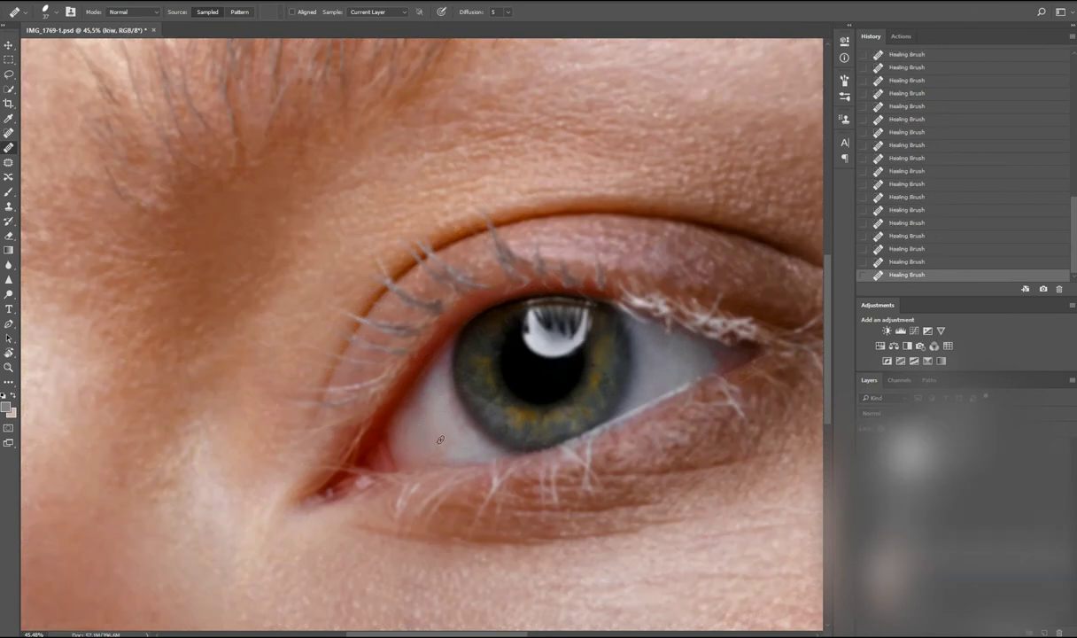
Step: Clone clean texture over the veins in the eye white beside the iris on the high copy layer
key("alt+]")
scroll(373, 410, "up", 3)
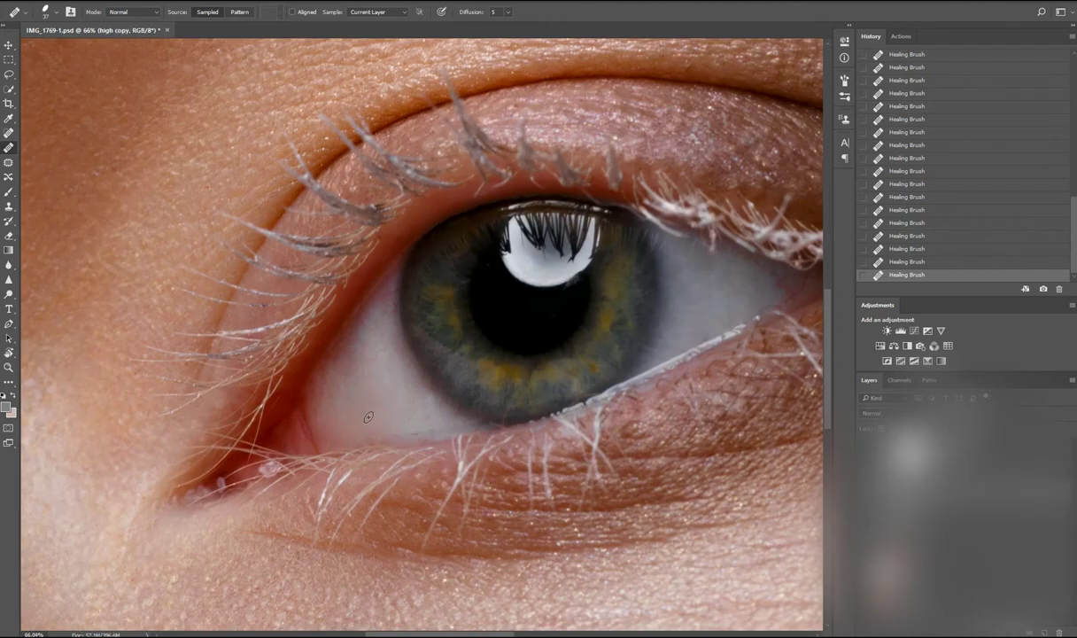
key("s")
left_click(368, 354)
left_click(358, 341)
left_click(372, 363)
left_click(382, 377)
left_click(381, 376)
Step: Clone clean texture over the veins along the lower inner edge of the eye white
left_click(316, 396)
left_click(327, 419)
left_click(333, 421)
left_click(342, 427)
left_click(351, 431)
left_click(359, 436)
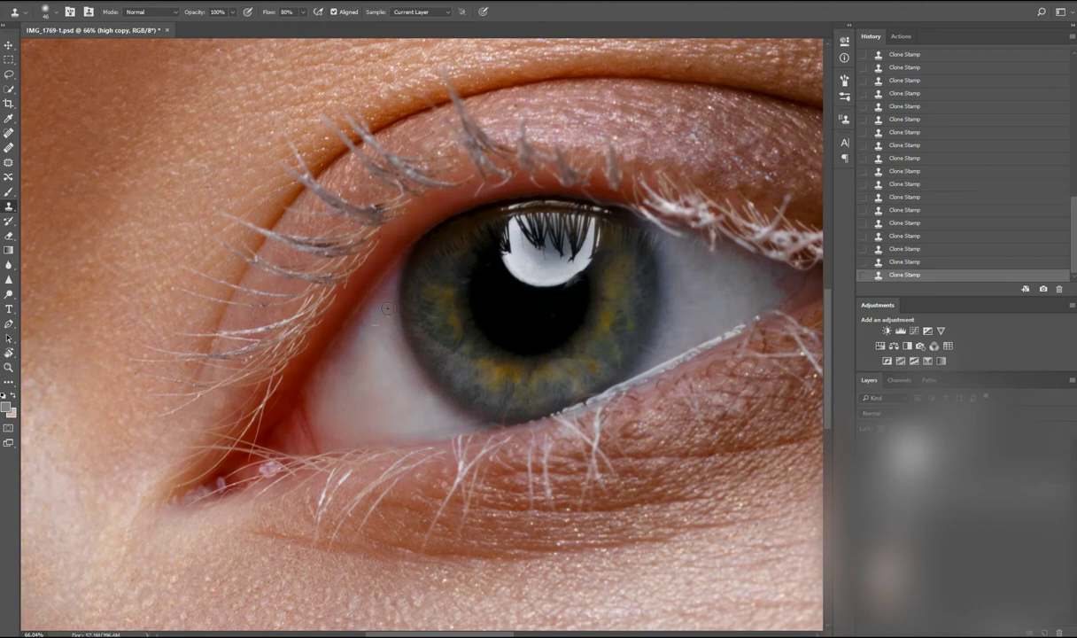
Step: Dodge the dark spots from the middle of the lower cheek up toward the outer cheek on the DB layer
scroll(335, 404, "down", 5)
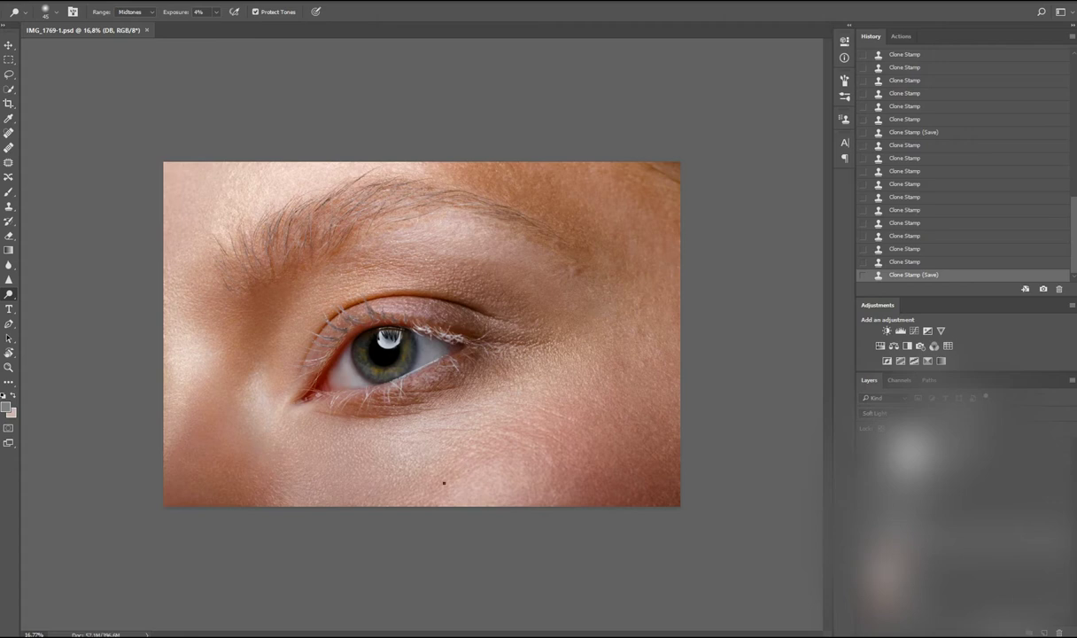
left_click(443, 483)
left_click(441, 489)
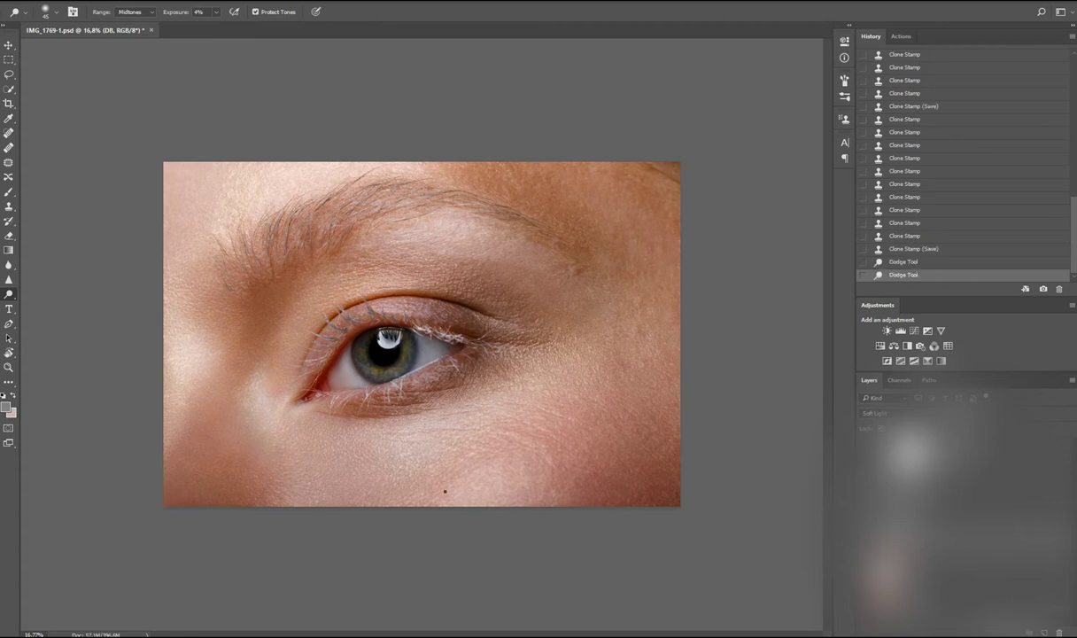
left_click_drag(429, 505, 427, 483)
left_click(445, 491)
left_click(501, 464)
left_click(485, 488)
left_click(532, 452)
left_click(572, 420)
Step: Burn the bright spots on the lower cheek and beside its reddish part
key("shift+o")
left_click(488, 489)
left_click(485, 490)
left_click(484, 491)
left_click(486, 490)
left_click(488, 489)
left_click(522, 474)
left_click(551, 461)
left_click(551, 462)
left_click(533, 475)
Step: Even out the cheek below the outer eye corner by dodging its dark spots and burning its bright ones
key("shift+o")
left_click(507, 436)
key("shift+o")
left_click(513, 430)
left_click(533, 435)
key("shift+o")
left_click(536, 433)
left_click(538, 431)
left_click(542, 427)
left_click(545, 423)
Step: Spot heal the uneven patches across the upper and lower parts of the reddish cheek on the low layer
key("alt+bracketleft")
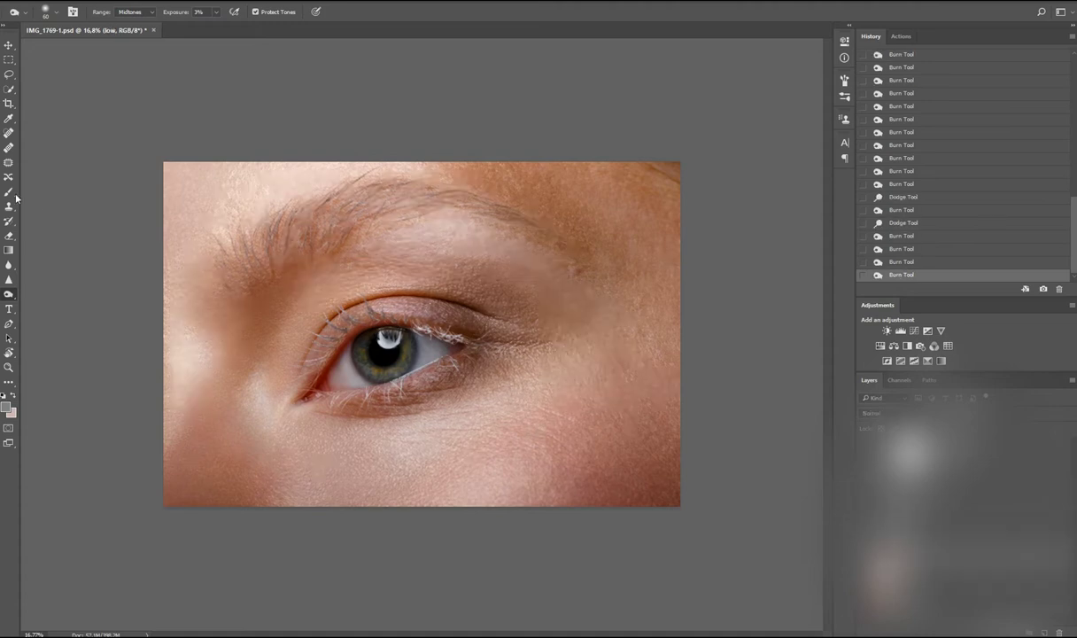
key("j")
left_click(531, 449)
left_click(526, 452)
left_click(523, 450)
left_click(516, 448)
left_click(510, 444)
left_click(503, 461)
left_click(514, 474)
left_click(522, 486)
left_click(528, 488)
left_click(534, 489)
key("alt+bracketright")
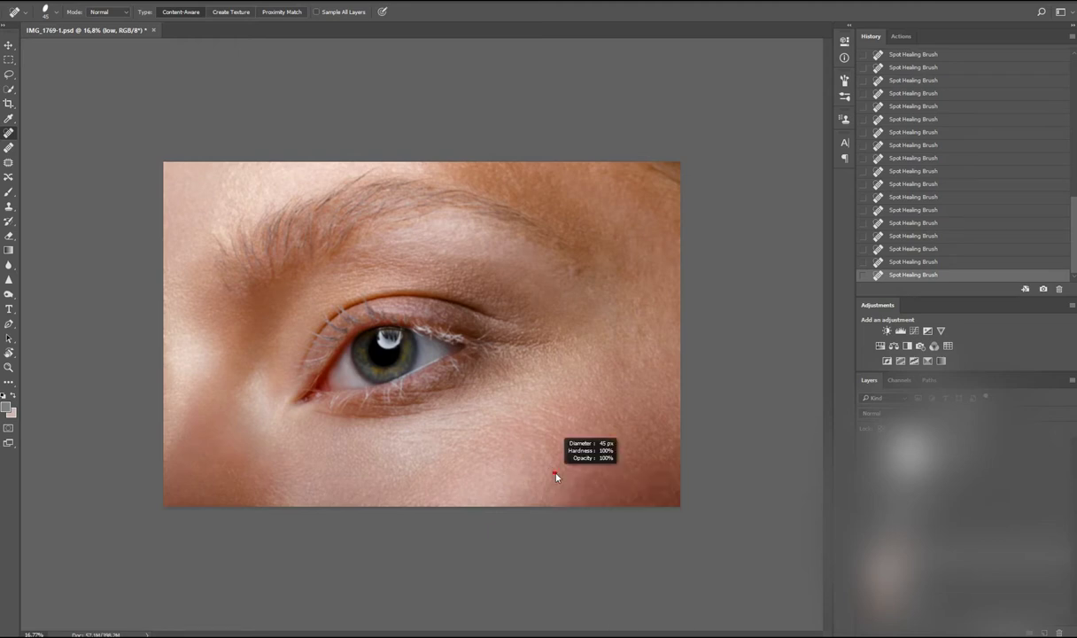
scroll(554, 469, "up", 2)
left_click(1038, 626)
scroll(422, 334, "down", 2)
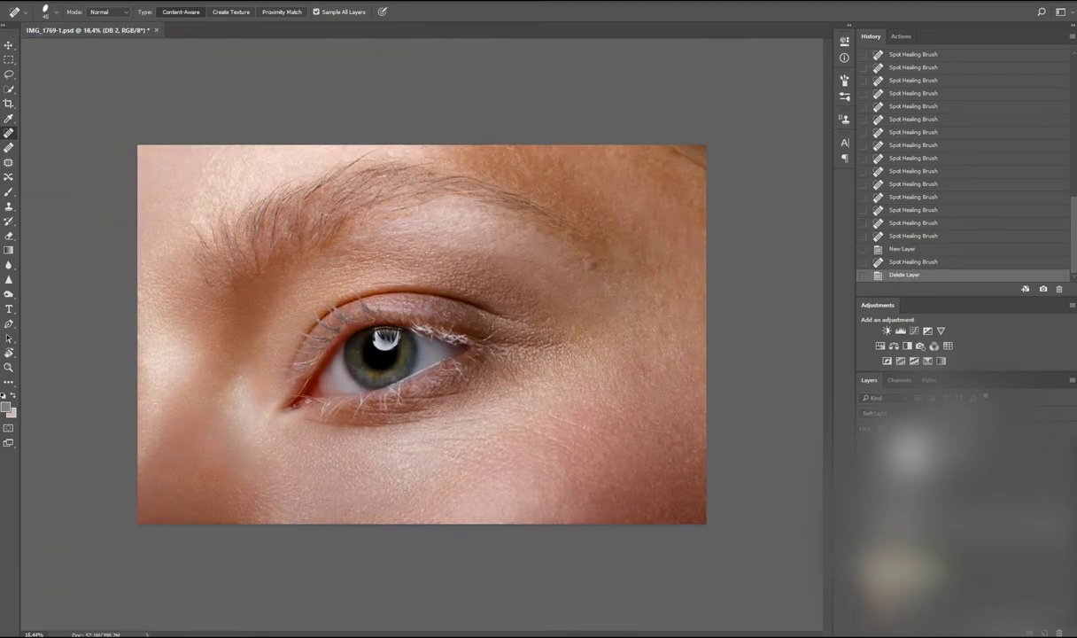
scroll(413, 333, "up", 1)
left_click(899, 279)
left_click(899, 276)
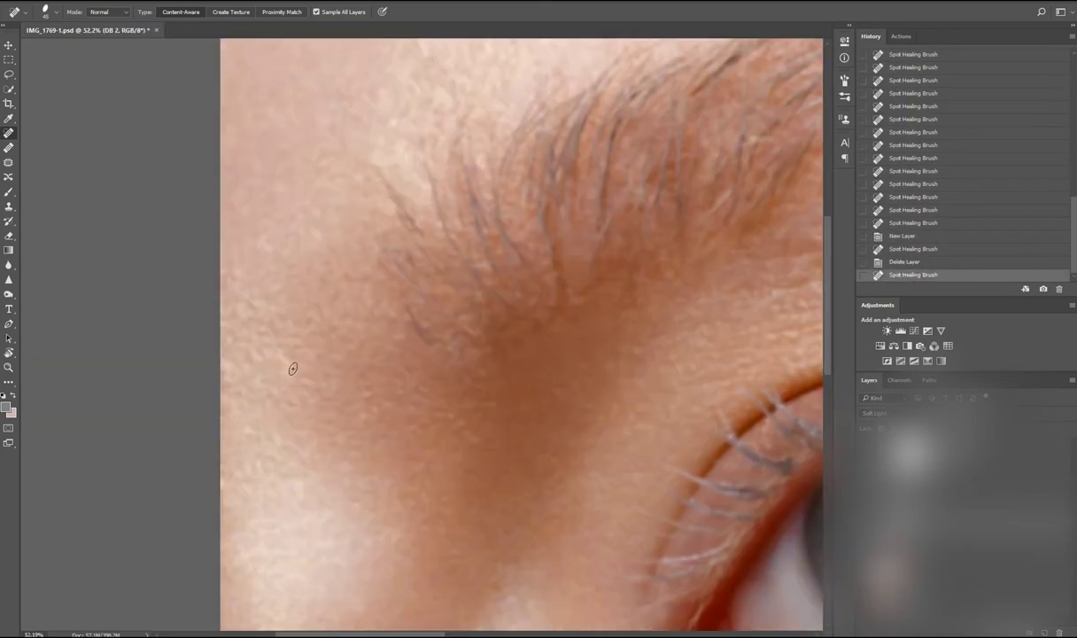
Step: Spot heal the uneven patches on the nose bridge beside the inner end of the eyebrow on the low layer
left_click(270, 347)
left_click(251, 360)
left_click(251, 354)
left_click(263, 334)
left_click(252, 304)
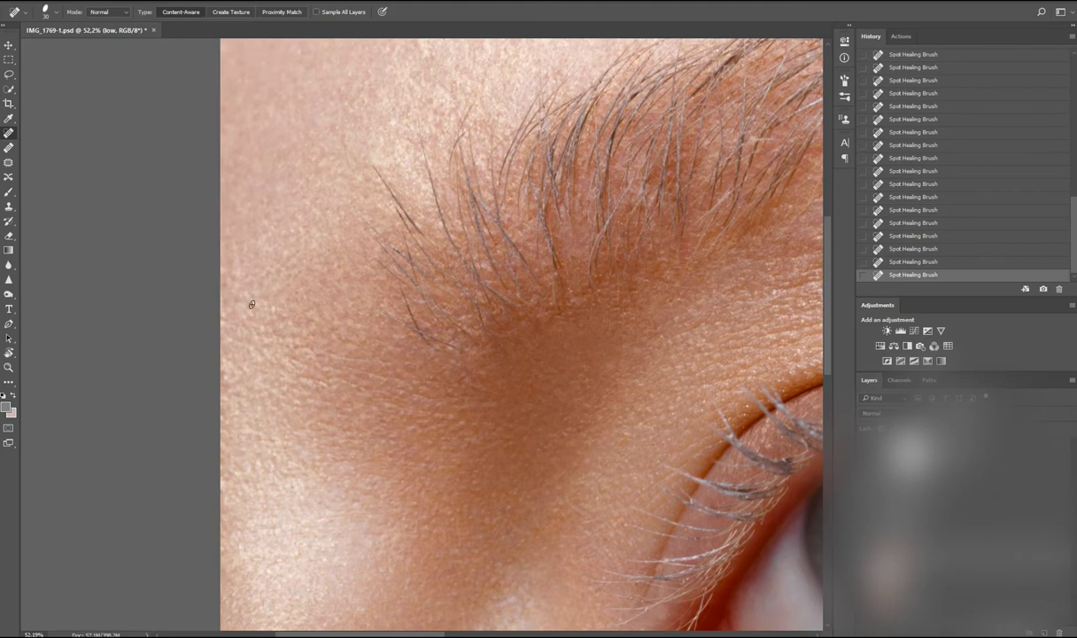
scroll(344, 343, "down", 5, "alt")
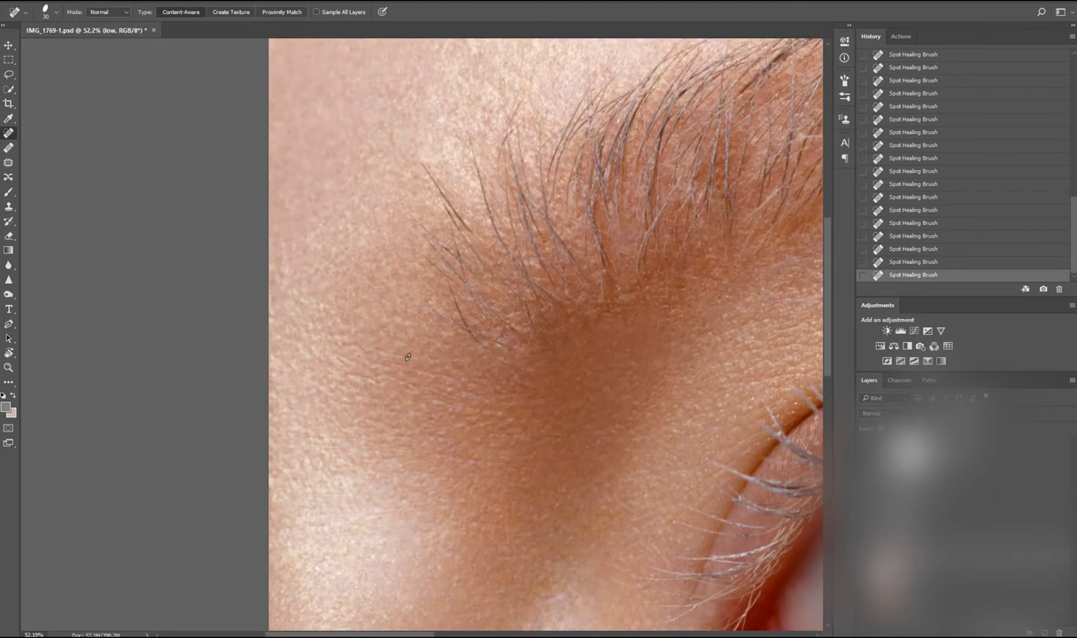
scroll(240, 356, "up", 5)
scroll(240, 356, "down", 5)
scroll(240, 356, "up", 2)
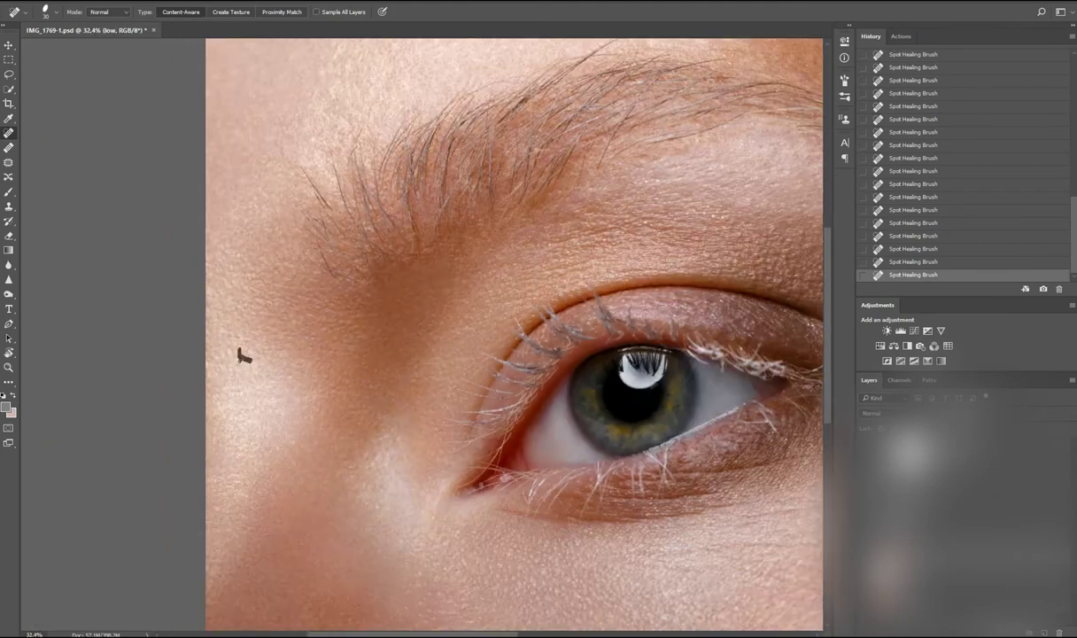
scroll(233, 390, "down", 3)
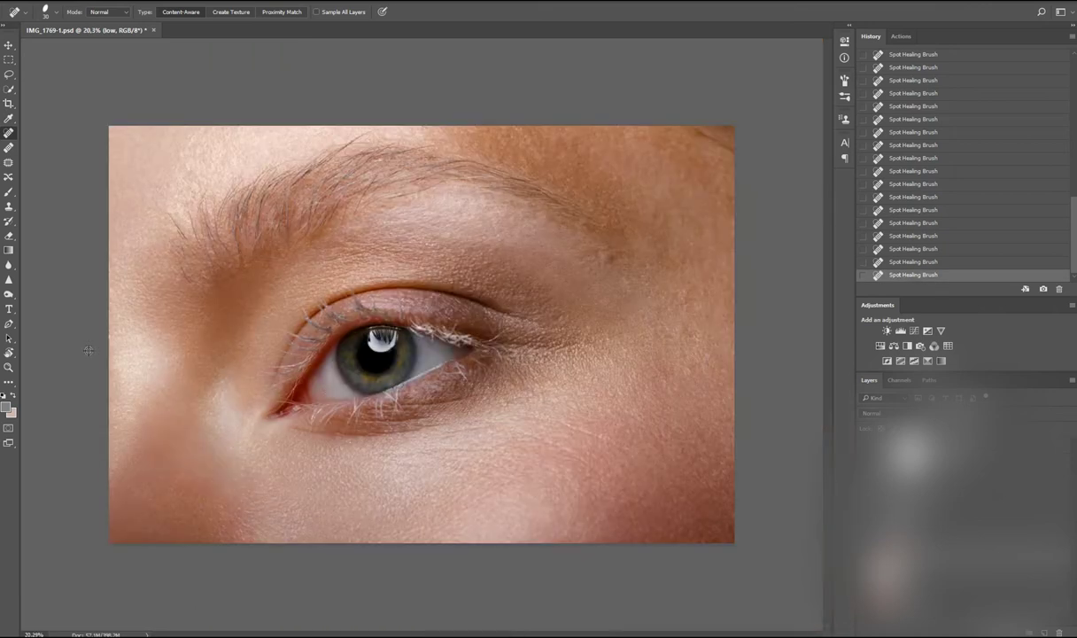
scroll(233, 390, "up", 3)
Step: Dodge the dark spots on the cheek below the eye near the image's lower edge on the DB 2 layer
scroll(293, 395, "down", 4)
scroll(391, 370, "up", 1, "alt")
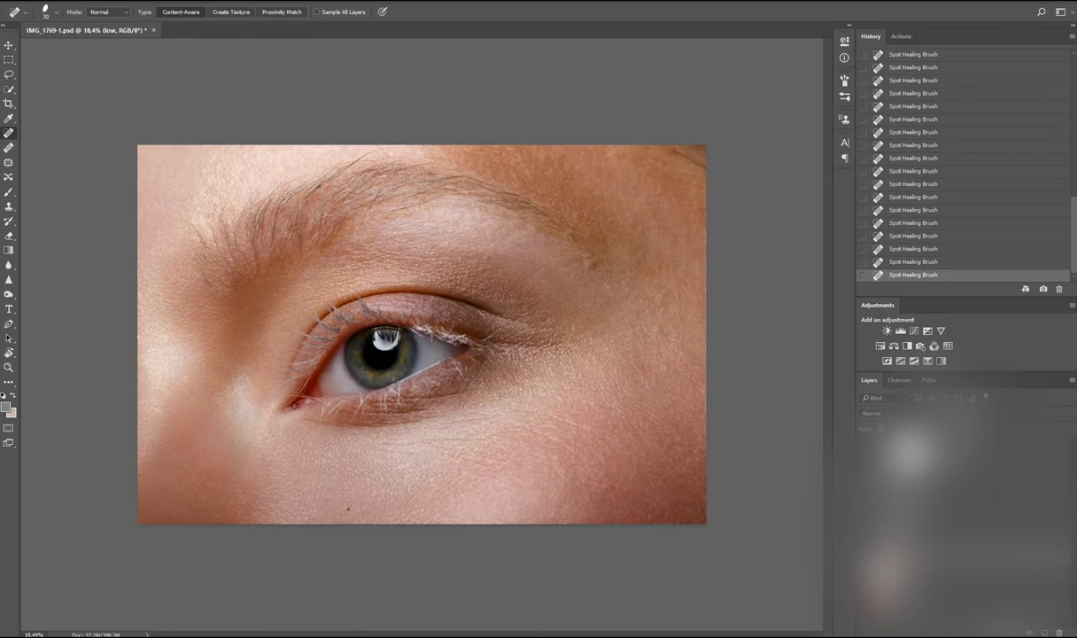
key("o")
left_click(349, 501)
left_click(354, 505)
left_click(341, 508)
left_click(328, 496)
left_click(311, 518)
left_click(401, 513)
left_click(367, 496)
Step: Dodge the dark spots in the area directly under the inner half of the eye
left_click(356, 452)
left_click(354, 448)
left_click(349, 440)
left_click(336, 447)
left_click(324, 457)
left_click(310, 427)
Step: Enlarge the Dodge brush to 400 px and lighten the broader darker areas under the eye and on the cheek
key("bracketright")
key("bracketright")
key("bracketright")
left_click(317, 462)
left_click(345, 470)
left_click(450, 474)
left_click(403, 422)
left_click(423, 444)
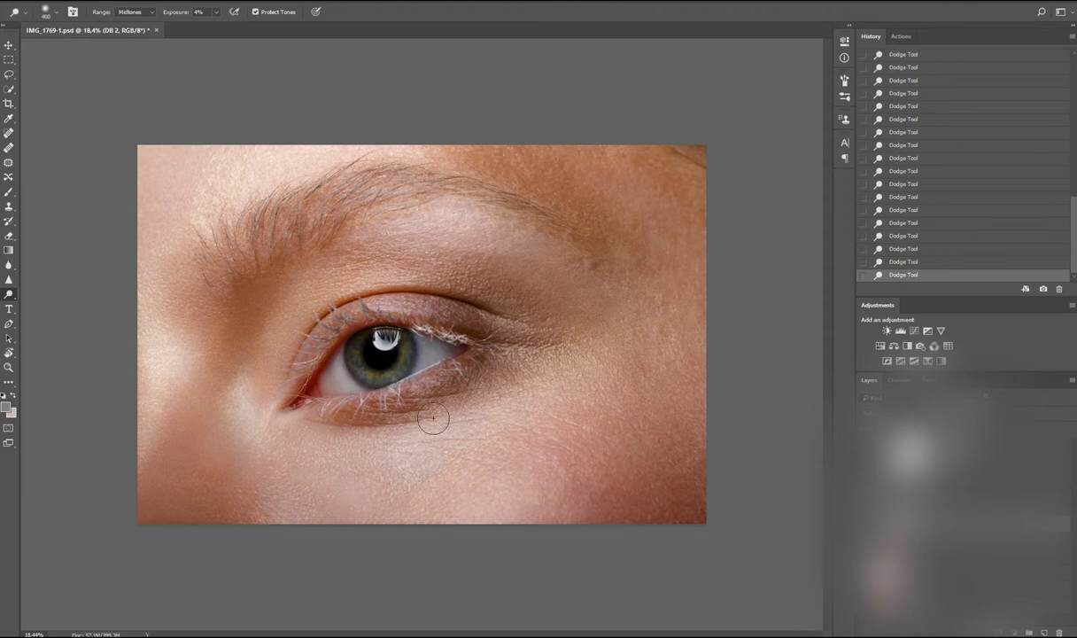
Step: Spot heal the uneven patches on the upper cheek below the middle of the eye on the low layer
scroll(417, 452, "up", 2)
key("j")
left_click(371, 457)
key("shift+j")
left_click(399, 483)
left_click(417, 501)
left_click(390, 488)
left_click(377, 474)
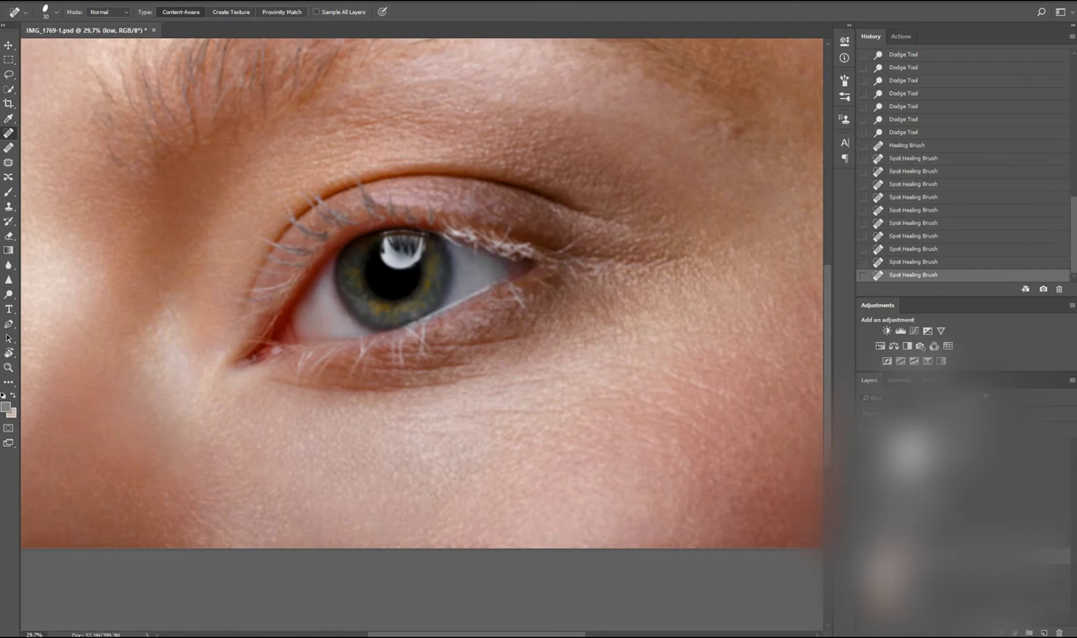
Step: Spot heal the remaining patches lower on the cheek, towards the image's lower edge, on the low layer
scroll(376, 474, "down", 1)
left_click(392, 505)
left_click(396, 473)
left_click(376, 480)
left_click(368, 522)
left_click(365, 530)
Step: Spot heal the small texture flaws on the cheek near the image's lower edge on the high copy layer
key("alt+bracketright")
left_click(365, 530)
left_click(364, 527)
left_click(363, 524)
scroll(404, 500, "down", 1)
scroll(417, 515, "up", 3)
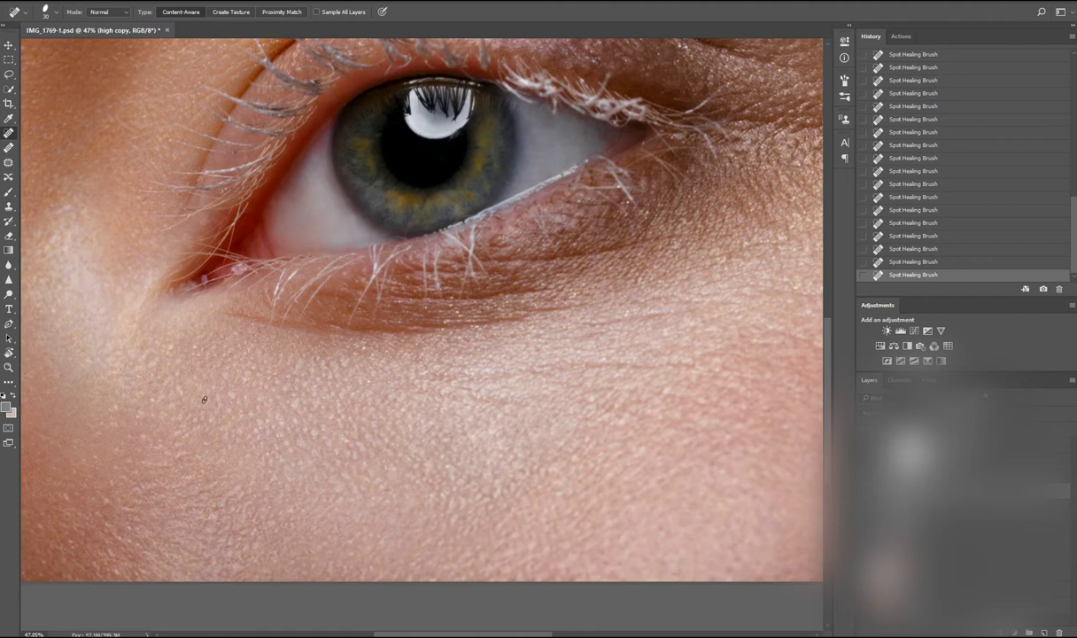
scroll(433, 390, "down", 1)
Step: Spot heal the uneven tones under the eye on the low layer, then save the document and make DB 2 active
key("alt+bracketleft")
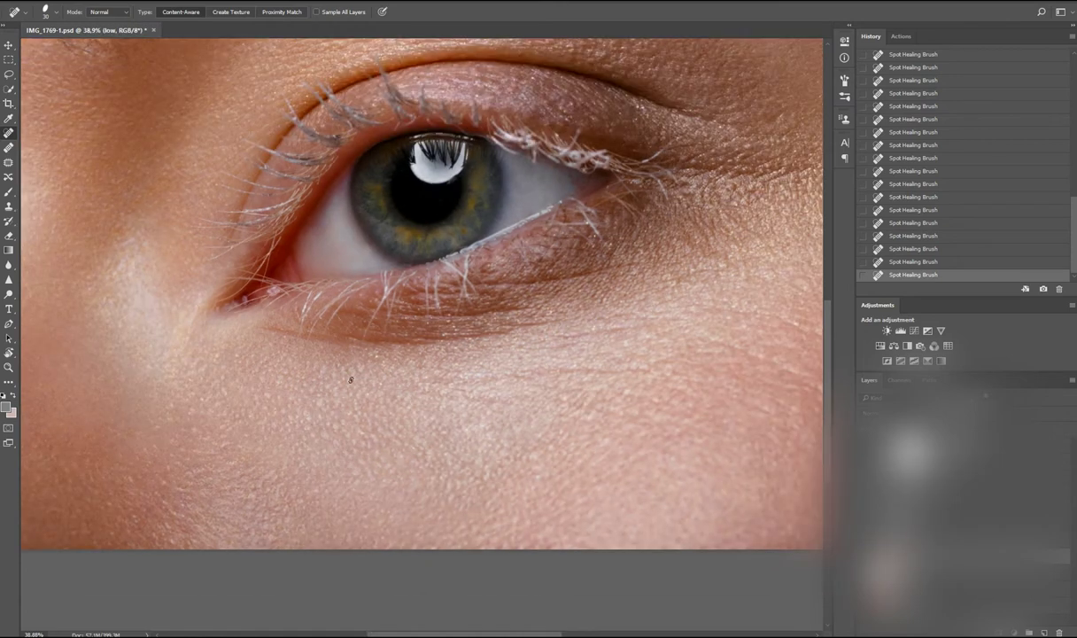
scroll(389, 407, "down", 2)
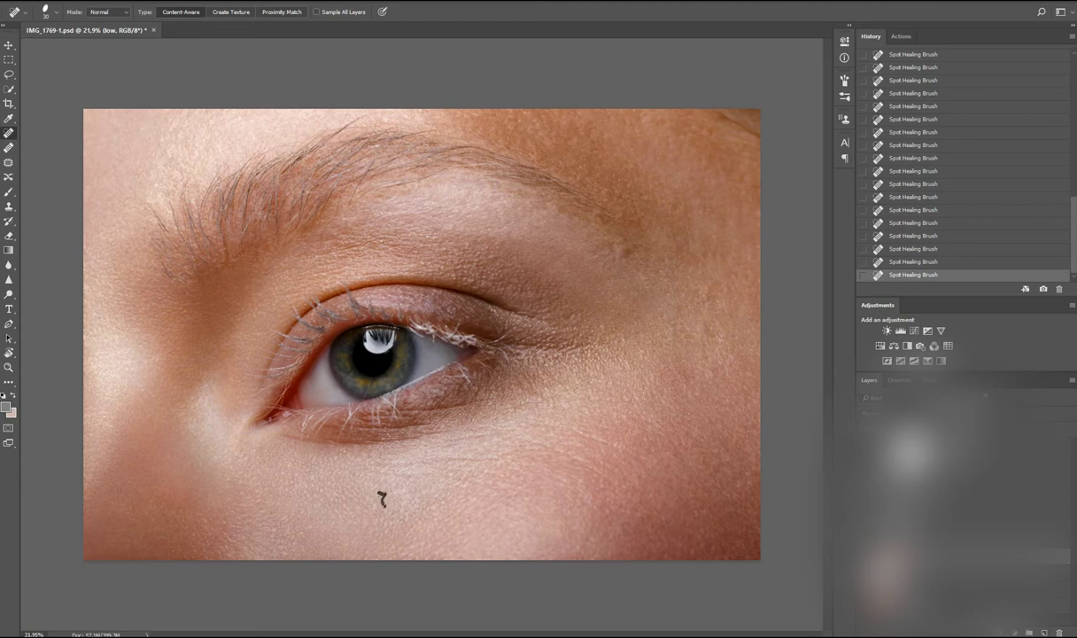
scroll(397, 515, "down", 1)
scroll(423, 462, "up", 2)
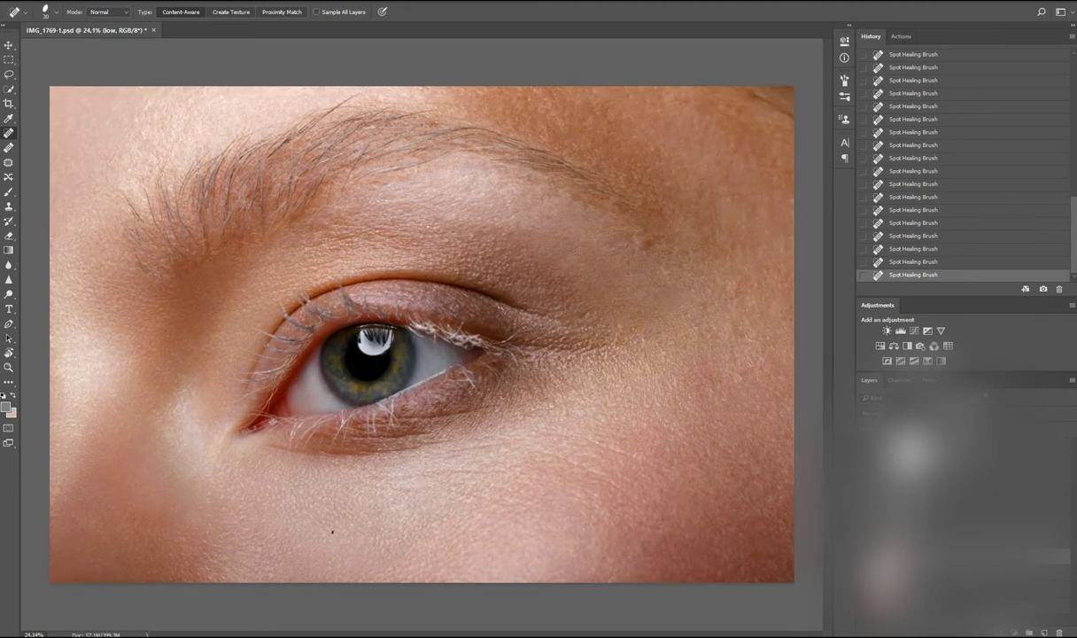
scroll(364, 532, "up", 2)
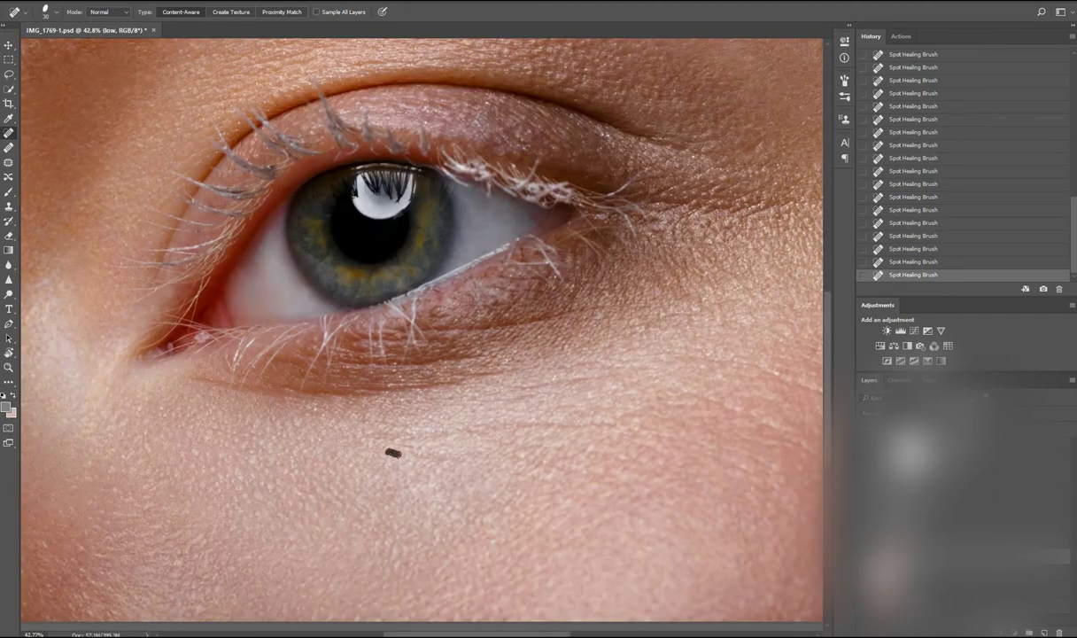
scroll(365, 506, "down", 3)
key("alt+]")
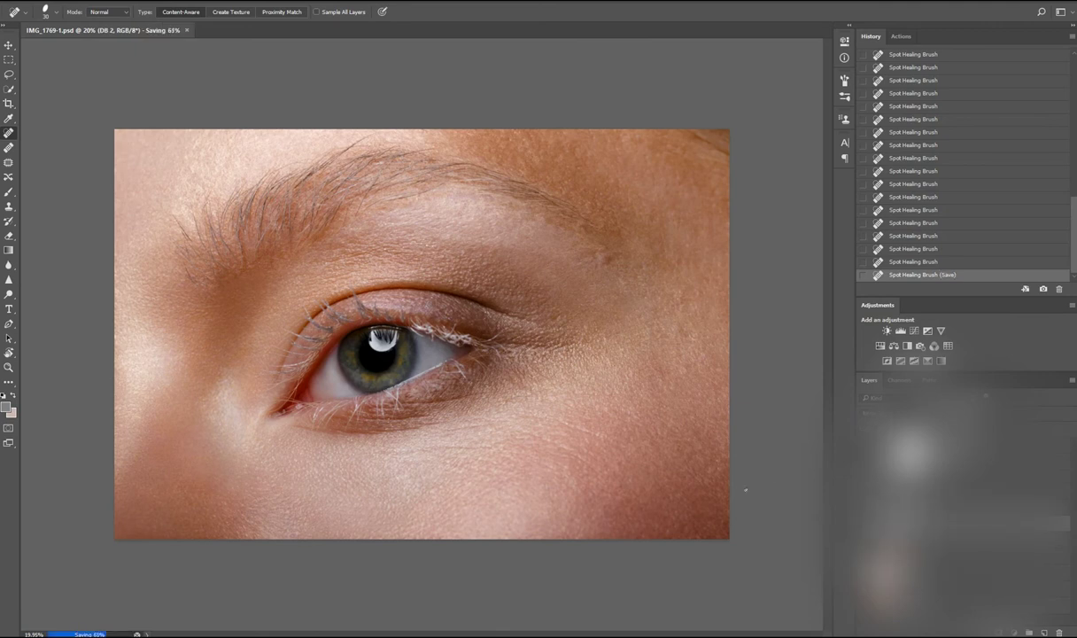
Step: Dodge the small dark spots on the cheek just below the inner corner of the eye with a 70 px brush
key("o")
left_click(364, 476)
left_click(359, 474)
left_click(310, 443)
left_click(306, 452)
left_click(303, 461)
left_click(301, 470)
left_click(300, 465)
left_click(300, 459)
Step: Dodge the dark spots beside the nose, from the inner eye corner down to the image's lower edge
left_click(280, 462)
left_click(271, 472)
left_click(282, 481)
left_click(296, 492)
left_click(294, 514)
left_click(293, 536)
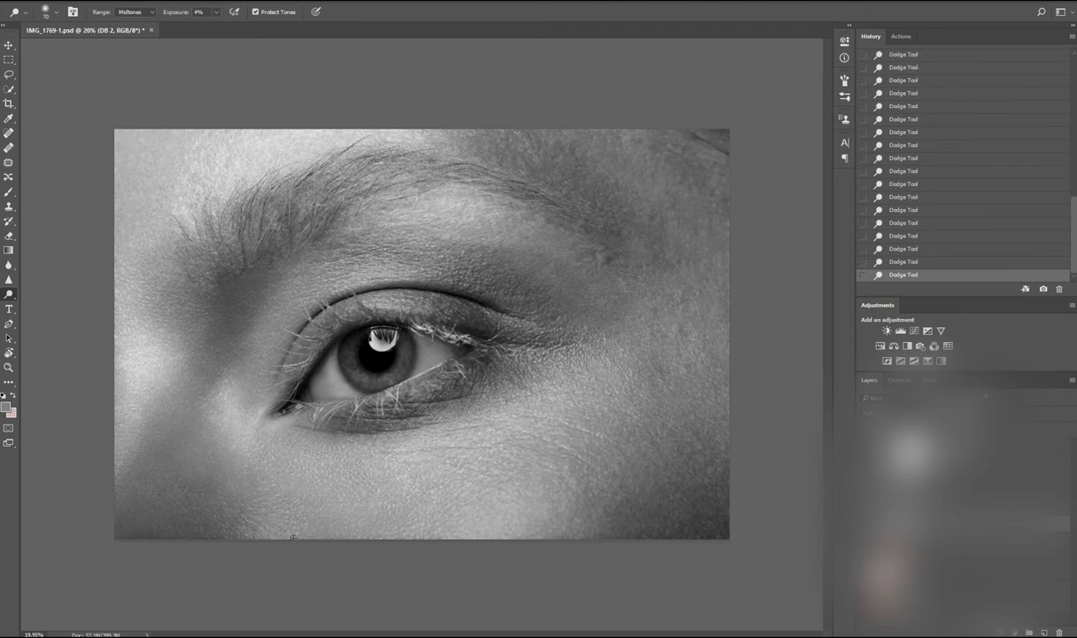
Step: Burn the light spots on the cheek along the diagonal below the inner half of the eye
key("shift+o")
left_click(371, 499)
left_click(301, 440)
left_click(312, 454)
left_click(337, 474)
left_click(359, 485)
Step: Dodge the dark spots on the cheek below the pupil, down to the image's lower edge
key("shift+o")
key("shift+o")
left_click(392, 502)
left_click(394, 521)
left_click(395, 539)
left_click(385, 518)
left_click(369, 494)
left_click(382, 477)
left_click(398, 455)
Step: Dodge the dark spots from the lower eyelid down the middle of the cheek on the DB 2 layer
left_click(366, 455)
left_click(366, 414)
left_click(390, 460)
left_click(407, 495)
left_click(409, 504)
left_click(413, 512)
left_click(417, 520)
left_click(422, 530)
key("ctrl+minus")
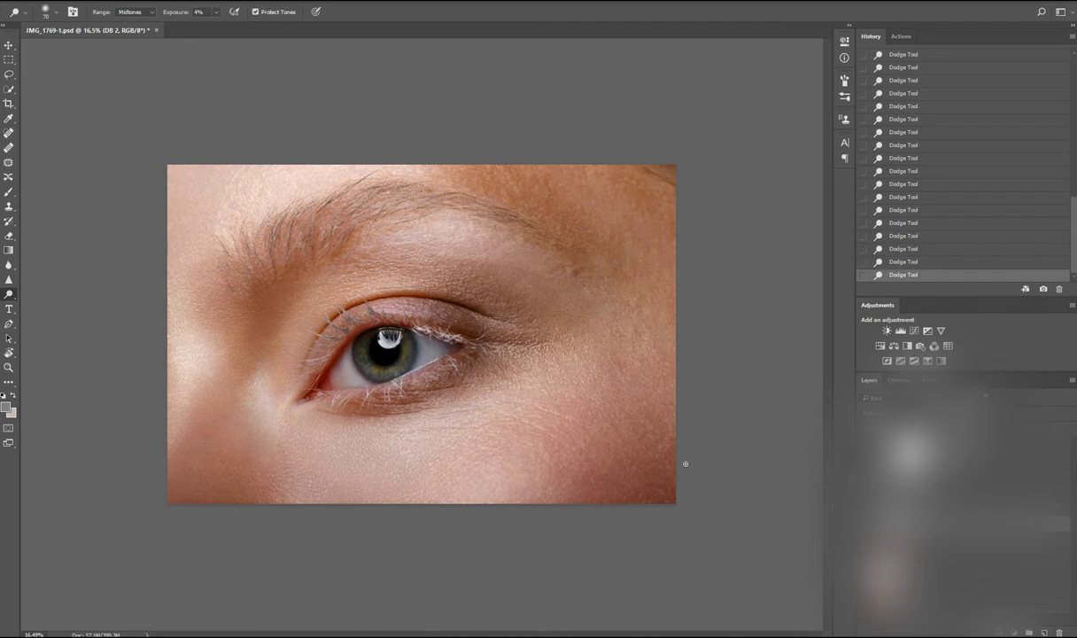
Step: Undo the last dodge stroke and burn the light areas below the inner eye corner with a 175 px brush
scroll(405, 503, "up", 2)
scroll(405, 504, "down", 1)
key("shift+o")
key("ctrl+z")
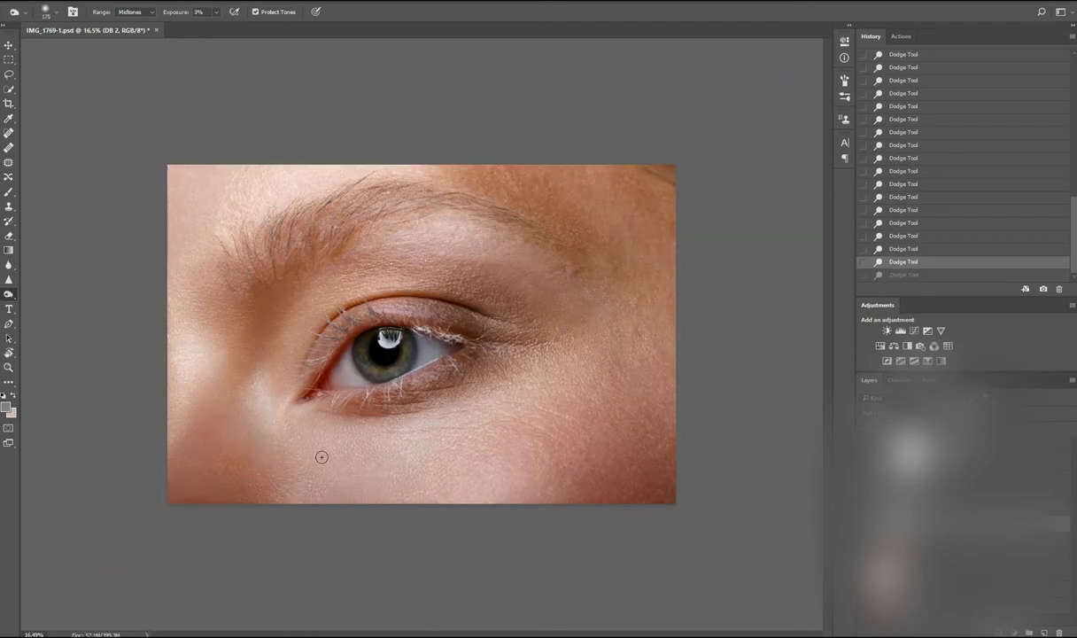
left_click(318, 449)
left_click(296, 449)
left_click(318, 463)
Step: Dodge the darker areas on the middle of the cheek below the eye
key("shift+o")
key("shift+o")
left_click(341, 474)
left_click(344, 483)
left_click(371, 455)
left_click(391, 479)
Step: Reduce the Dodge brush size, lighten the dark spot beside the outer corner of the eye, and save the document
key("bracketleft")
key("bracketleft")
key("bracketleft")
key("bracketleft")
key("bracketleft")
key("bracketleft")
key("bracketleft")
left_click(525, 359)
key("ctrl+s")
Step: Dodge the small dark spots on the skin between the inner eye corner and the image's lower edge
left_click(318, 460)
left_click(317, 469)
left_click(320, 481)
left_click(305, 461)
left_click(299, 450)
left_click(310, 469)
left_click(317, 486)
Step: Dodge the dark spots under the eye, working from the middle of the cheek to below the outer corner
left_click(337, 465)
left_click(354, 450)
left_click(337, 428)
left_click(356, 481)
left_click(440, 403)
left_click(509, 391)
Step: Burn the light spots beside the nose and along the skin under the lower eyelid, and save the document
key("shift+o")
left_click(263, 408)
left_click(372, 412)
left_click(483, 395)
left_click(443, 390)
key("ctrl+s")
Step: Spot heal the uneven patches on the skin around the eye on the low layer
scroll(305, 194, "up", 5)
key("j")
left_click(403, 376)
left_click(398, 364)
left_click(395, 350)
left_click(392, 337)
left_click(391, 327)
left_click(412, 330)
left_click(410, 328)
left_click(531, 337)
left_click(555, 340)
scroll(555, 339, "down", 2)
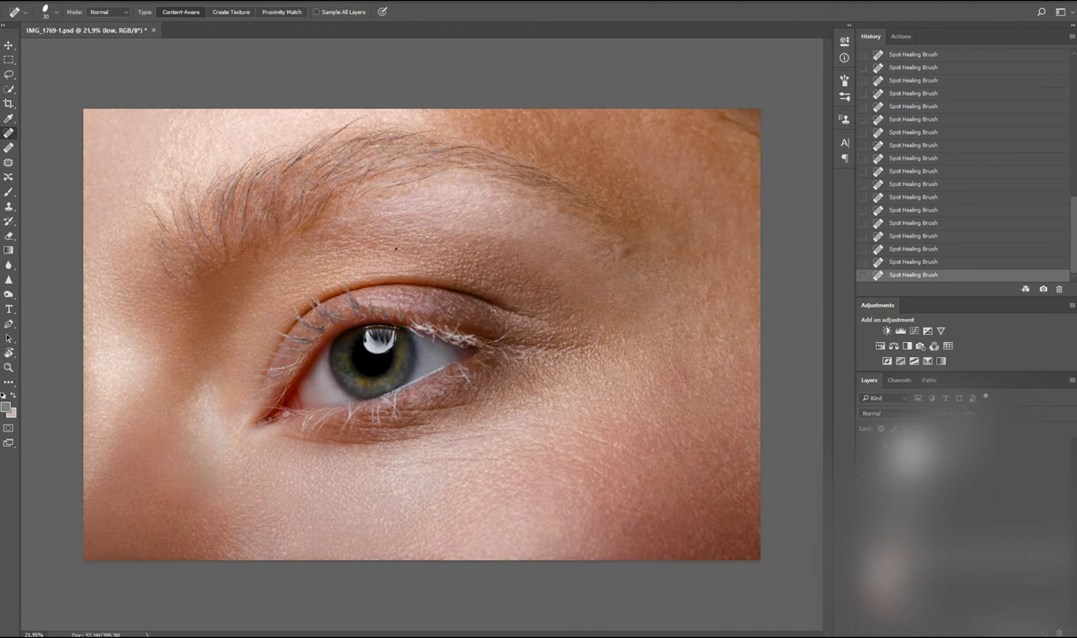
Step: Dodge the dark spots between the eyebrow and the inner half of the eyelid crease on the DB layer
key("alt+]")
key("o")
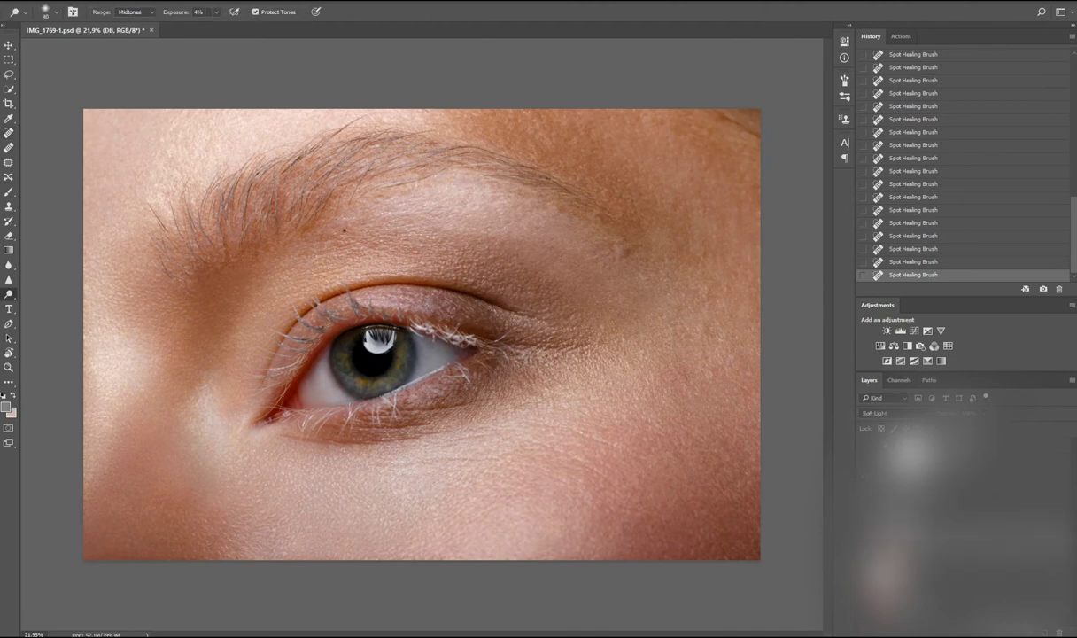
mouse_move(270, 267)
left_mouse_down()
mouse_move(321, 243)
mouse_move(317, 253)
mouse_move(373, 248)
left_mouse_up()
left_click_drag(363, 247, 379, 249)
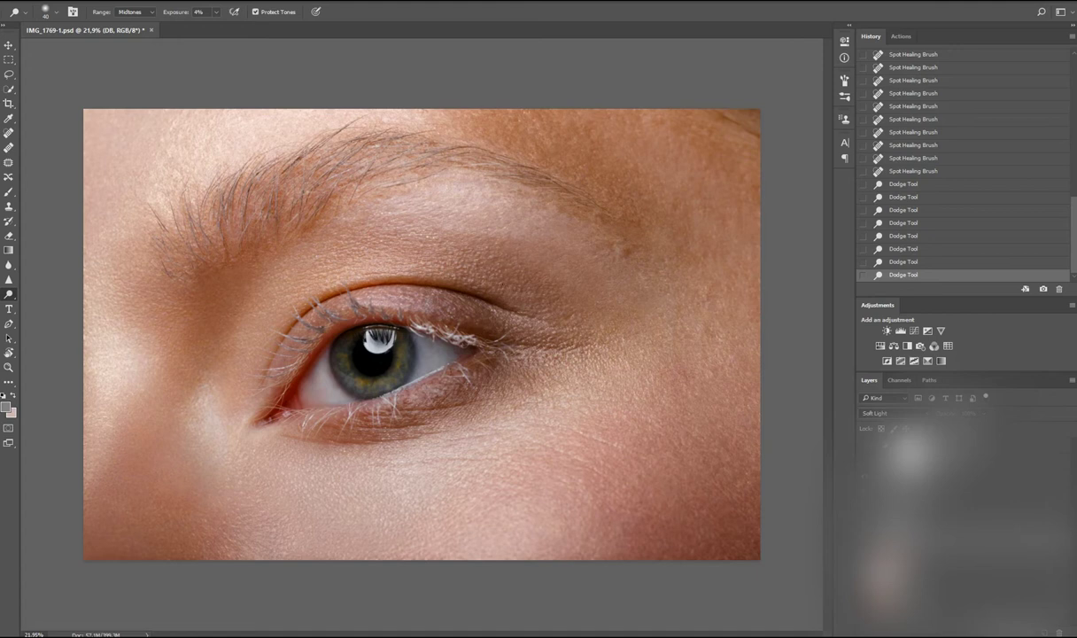
left_click_drag(367, 248, 379, 249)
Step: Spot heal the uneven patches above the outer half of the eyelid crease on the low layer
key("alt+bracketleft")
key("j")
left_click(452, 276)
left_click(451, 277)
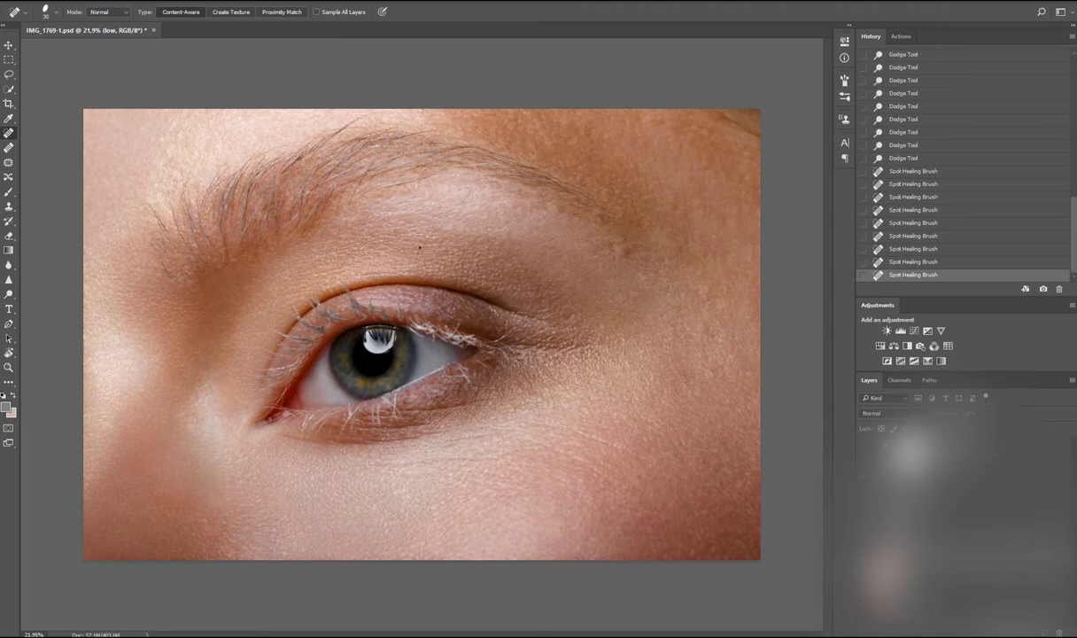
scroll(457, 289, "up", 3)
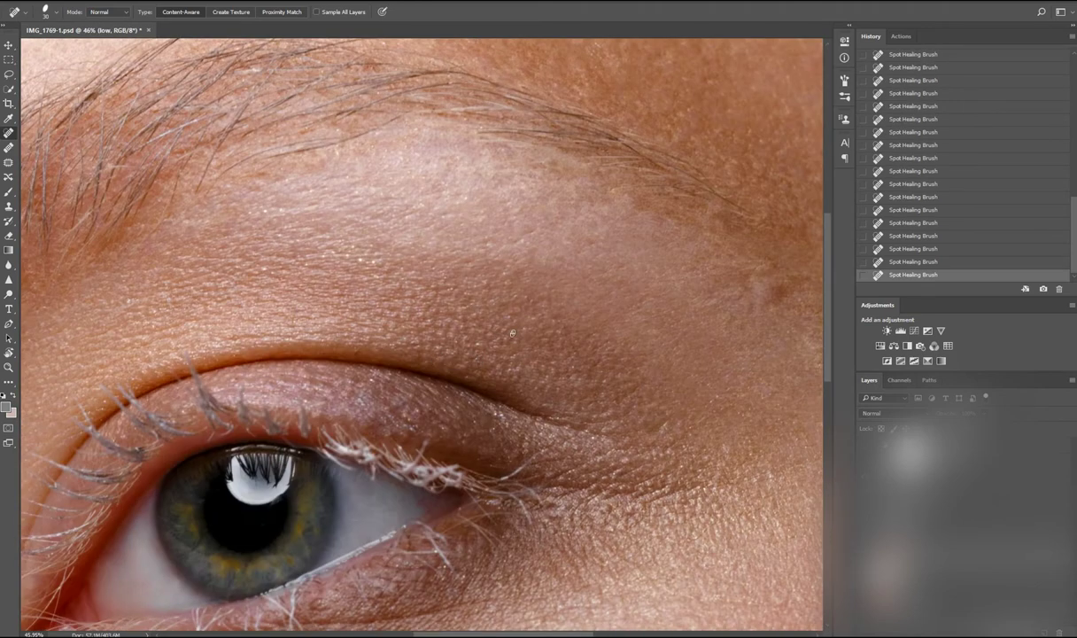
scroll(496, 257, "down", 3)
scroll(447, 259, "down", 2)
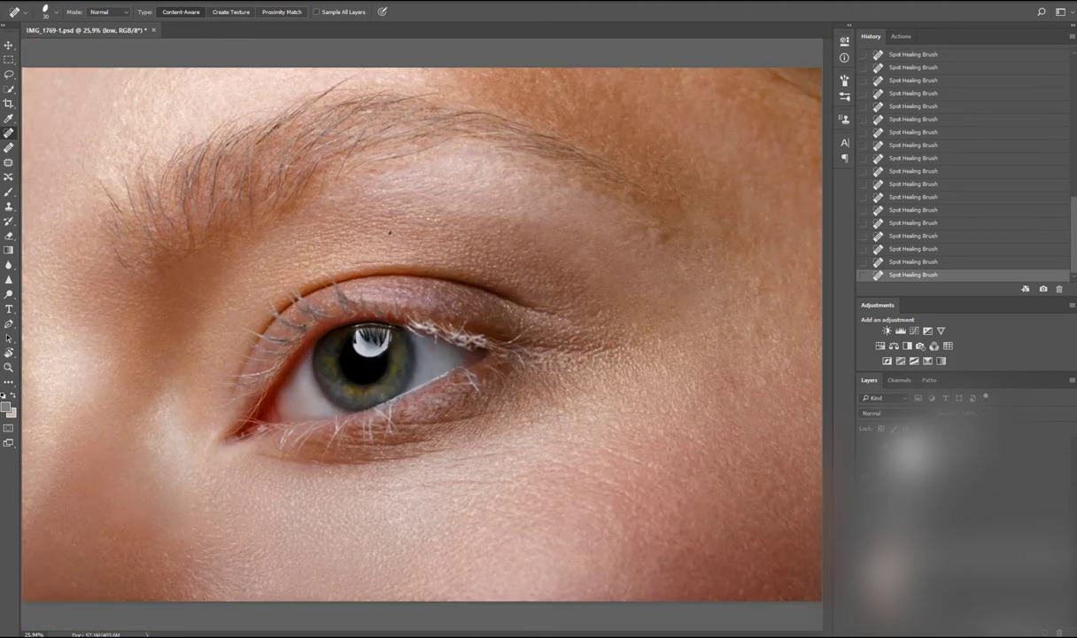
Step: Dodge the dark spots on the cheek, brow area and temple on the DB 2 layer
key("alt+bracketright")
key("o")
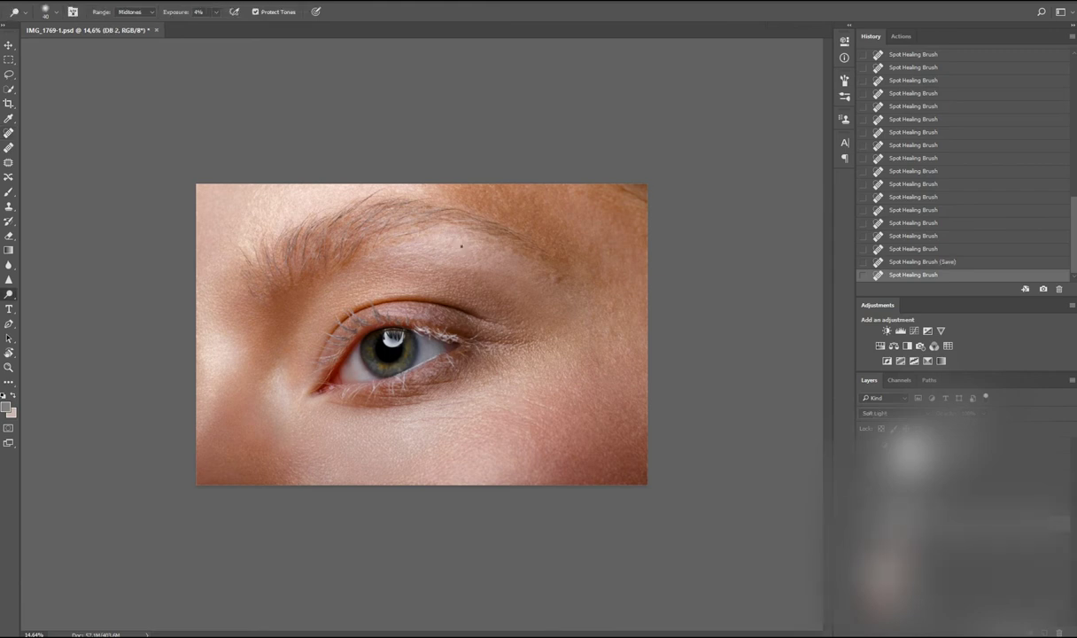
mouse_move(501, 468)
left_mouse_down()
mouse_move(533, 438)
mouse_move(457, 452)
mouse_move(492, 428)
mouse_move(457, 455)
mouse_move(543, 439)
mouse_move(522, 443)
mouse_move(565, 462)
mouse_move(522, 475)
mouse_move(493, 458)
mouse_move(501, 423)
mouse_move(512, 476)
mouse_move(523, 396)
left_mouse_up()
mouse_move(557, 265)
left_mouse_down()
mouse_move(530, 252)
mouse_move(592, 251)
mouse_move(611, 304)
mouse_move(368, 193)
mouse_move(252, 246)
mouse_move(217, 295)
left_mouse_up()
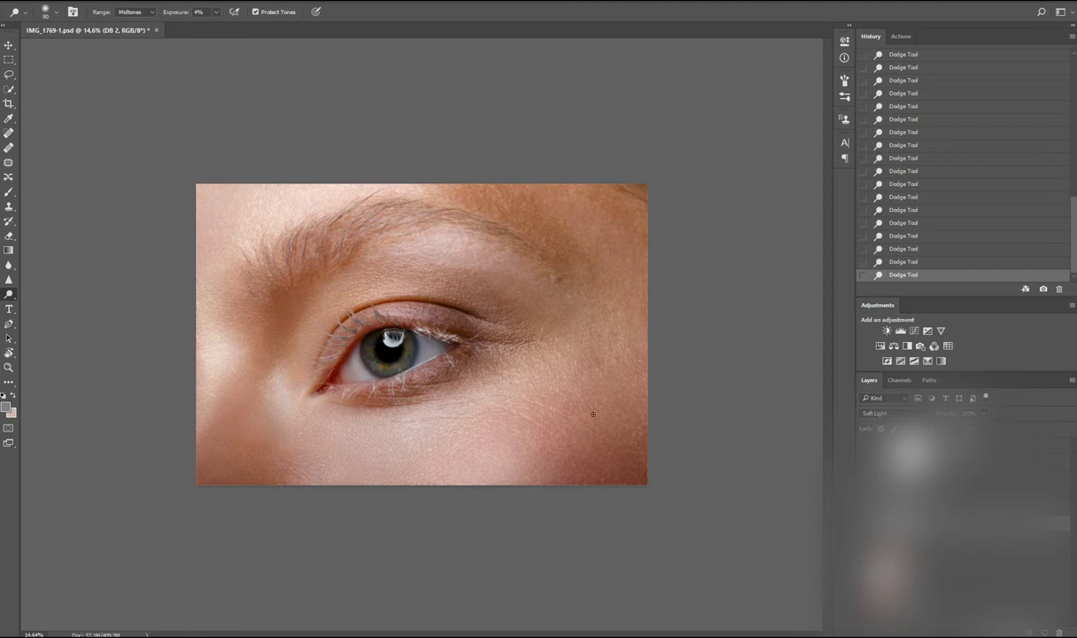
mouse_move(620, 407)
left_mouse_down()
mouse_move(574, 389)
mouse_move(622, 432)
mouse_move(702, 337)
left_mouse_up()
Step: Spot heal the uneven patches on the outer cheek on the low layer
key("j")
scroll(599, 450, "up", 3)
left_click(590, 431)
scroll(694, 450, "down", 2)
left_click(694, 450)
left_click(686, 481)
left_click(637, 484)
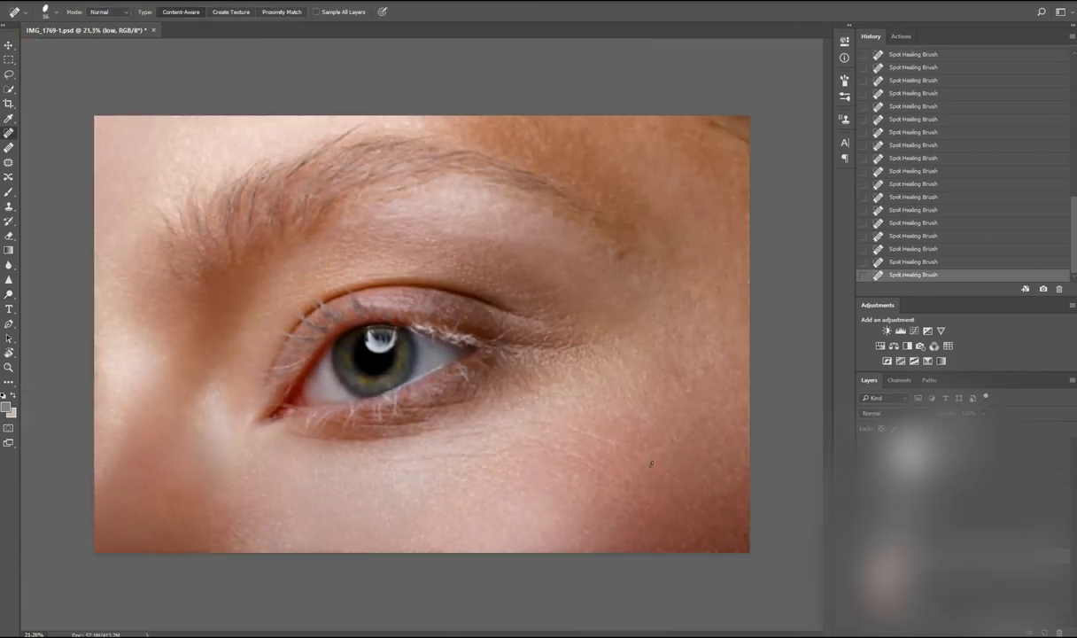
scroll(658, 416, "down", 3)
Step: Dodge the dark spots and burn the light spots on the outer cheek on the DB layer
scroll(679, 411, "up", 1)
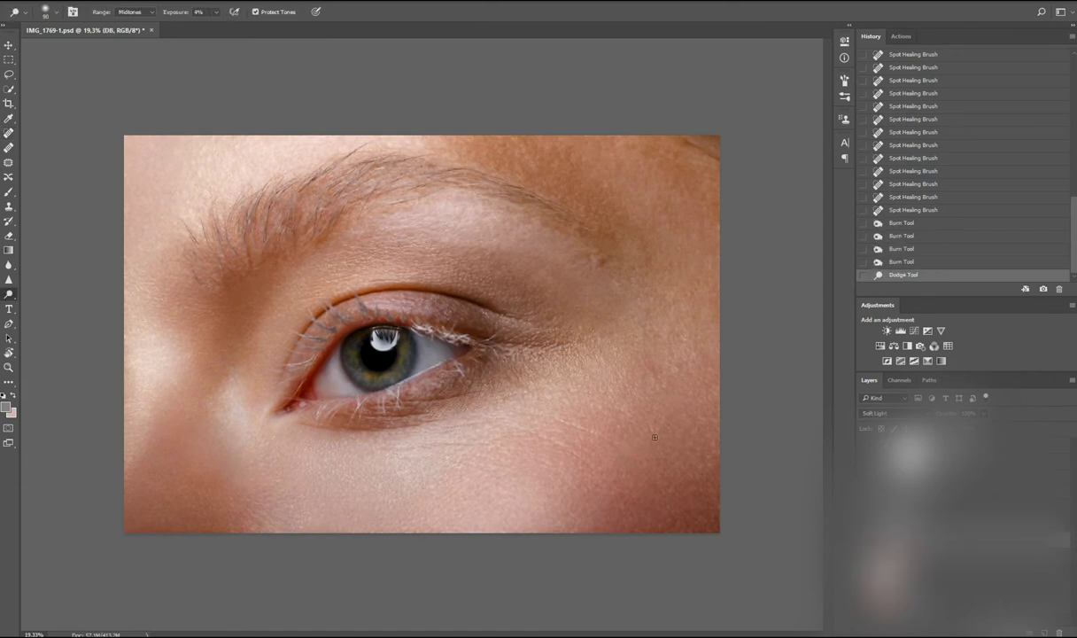
left_click(673, 449)
left_click(673, 449)
key("shift+o")
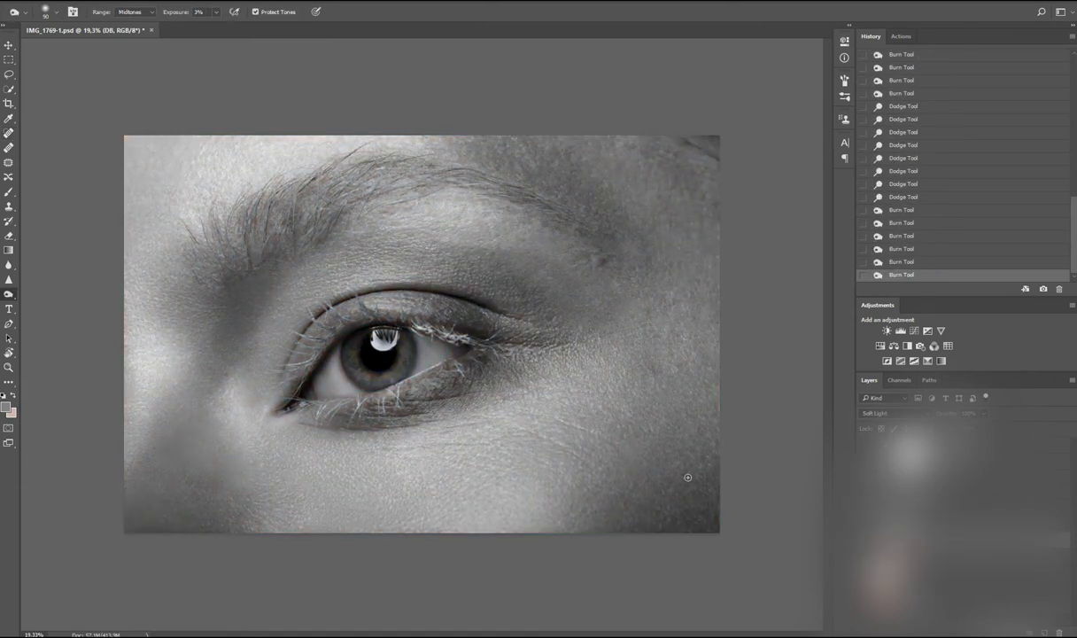
left_click(653, 453)
Step: Dodge the dark spots on the temple beside the outer corner of the eye on the DB layer
key("shift+o")
left_click(655, 372)
left_click(655, 371)
left_click(612, 356)
left_click(659, 335)
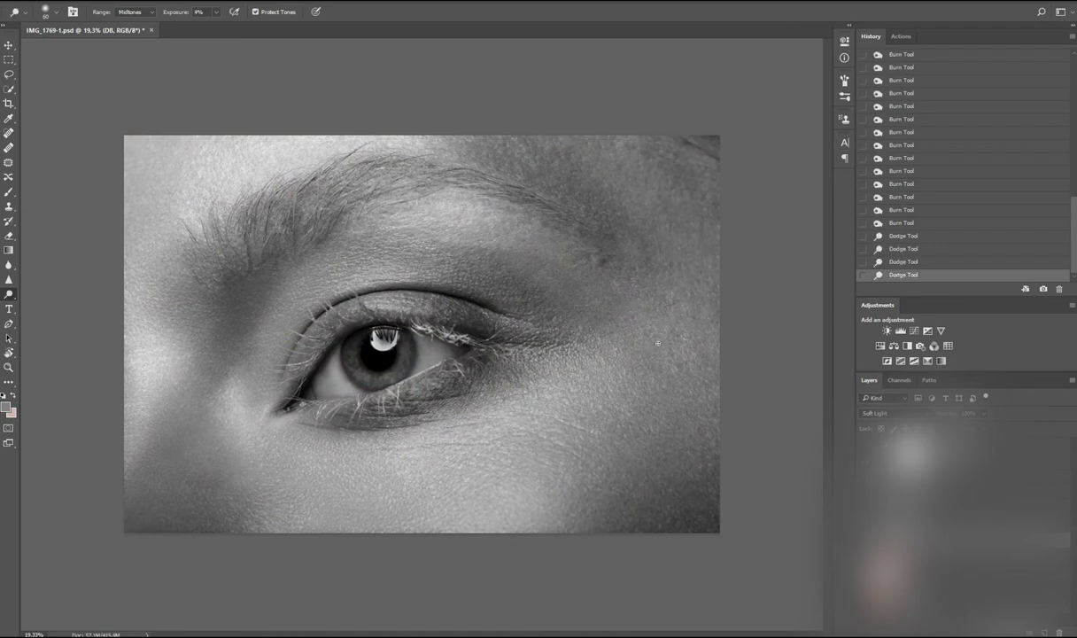
Step: Dodge and burn the uneven spots around the outer end of the eyebrow on the DB layer
left_click(680, 364)
left_click(604, 252)
left_click(603, 253)
left_click(604, 252)
key("shift+o")
left_click(602, 255)
left_click(602, 255)
left_click(601, 254)
key("shift+o")
left_click(553, 238)
left_click(535, 221)
left_click(535, 221)
key("shift+o")
left_click(529, 212)
left_click(529, 213)
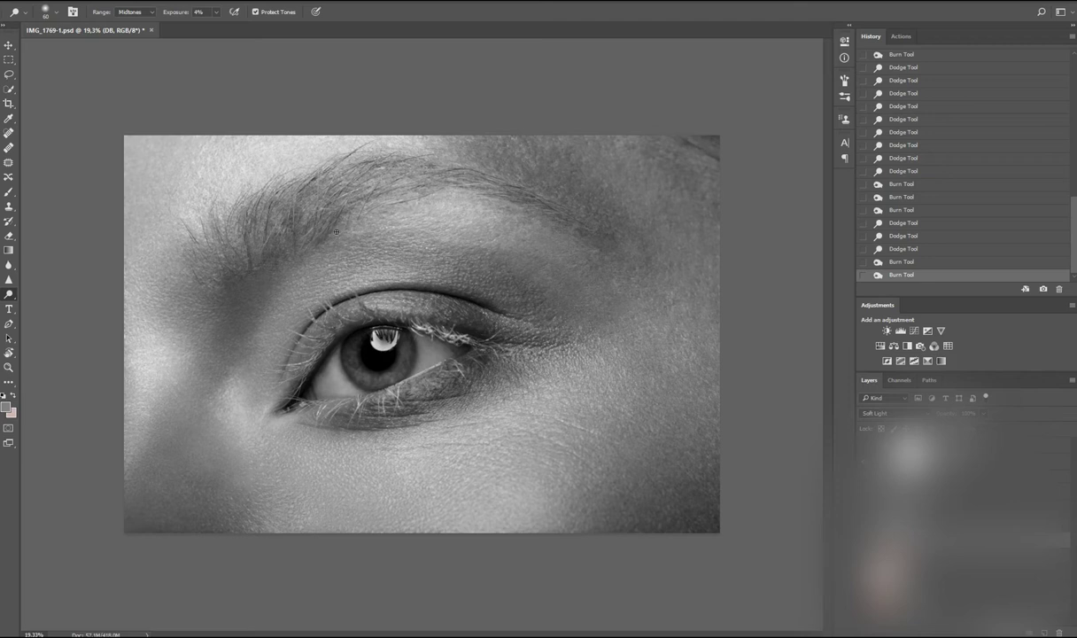
Step: Dodge the dark spots and burn the light spots along the skin under the inner eyebrow and brow arch
left_click(285, 275)
left_click(284, 275)
key("shift+o")
left_click(334, 251)
left_click(335, 251)
left_click(334, 221)
left_click(335, 221)
left_click(335, 222)
key("shift+o")
left_click(394, 196)
left_click(416, 195)
left_click(449, 195)
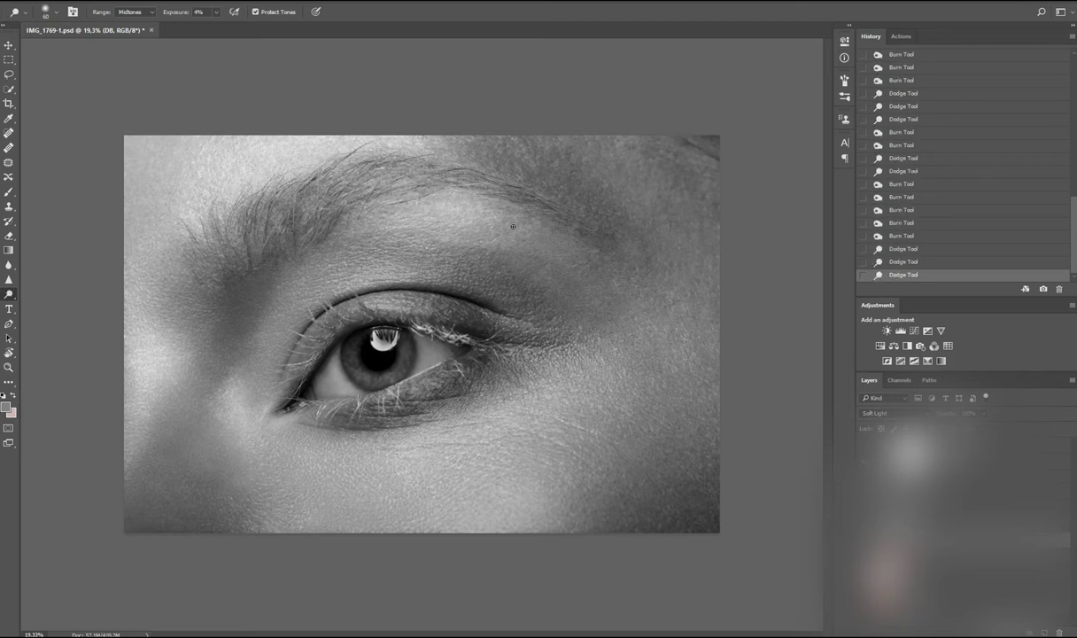
left_click(357, 222)
left_click(306, 243)
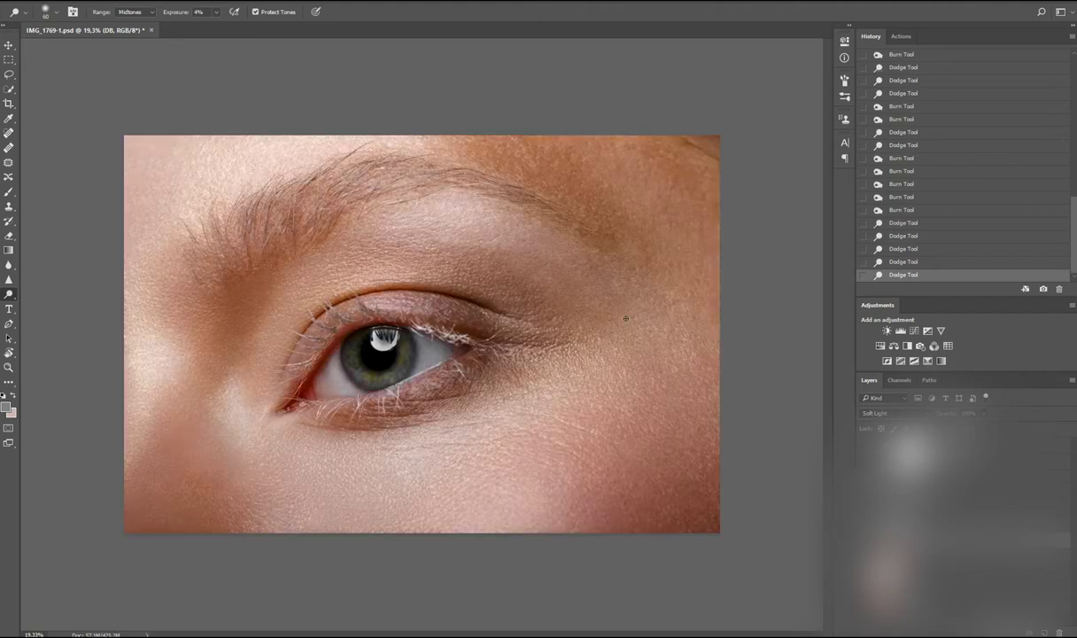
Step: Burn the bright patches and dodge the dark spots on the upper eyelid below the middle of the eyebrow
key("shift+o")
left_click(443, 233)
left_click(420, 229)
left_click(426, 221)
left_click(426, 220)
left_click(426, 218)
left_click(426, 218)
left_click(426, 218)
key("shift+o")
left_click(428, 219)
left_click(432, 221)
left_click(433, 221)
left_click(433, 221)
left_click(438, 232)
left_click(462, 263)
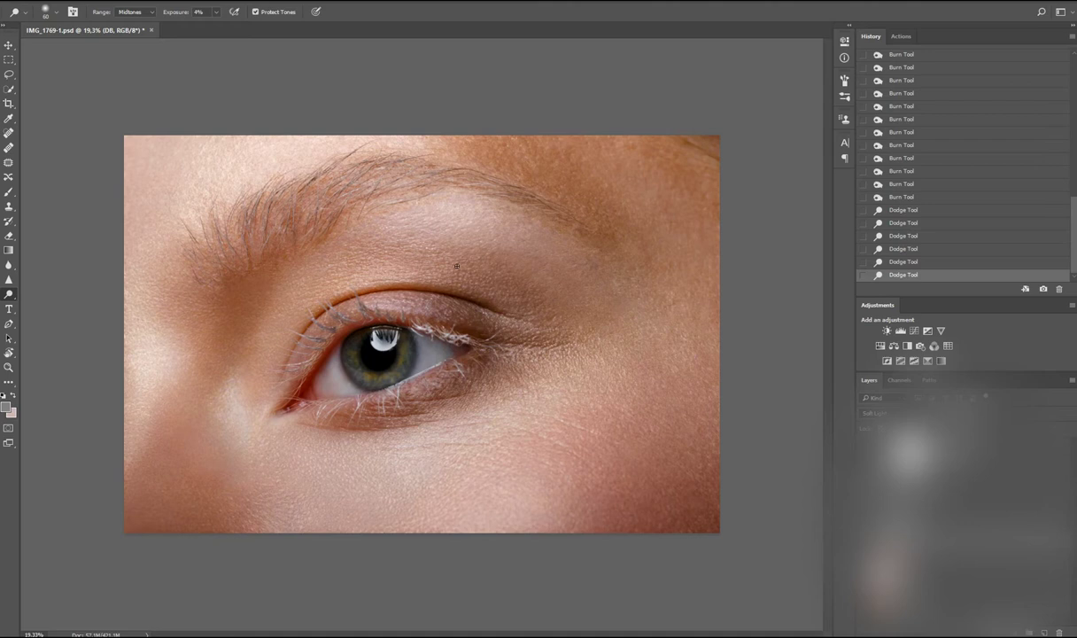
Step: Dodge the dark spots above the outer eyelid crease and burn the light spots below the outer eyebrow
left_click(504, 264)
left_click(476, 269)
left_click(445, 275)
left_click(463, 279)
left_click(483, 284)
left_click(496, 286)
left_click(515, 290)
left_click(536, 290)
left_click(547, 319)
left_click(536, 285)
key("shift+o")
left_click(556, 277)
left_click(521, 250)
left_click(536, 255)
left_click(550, 259)
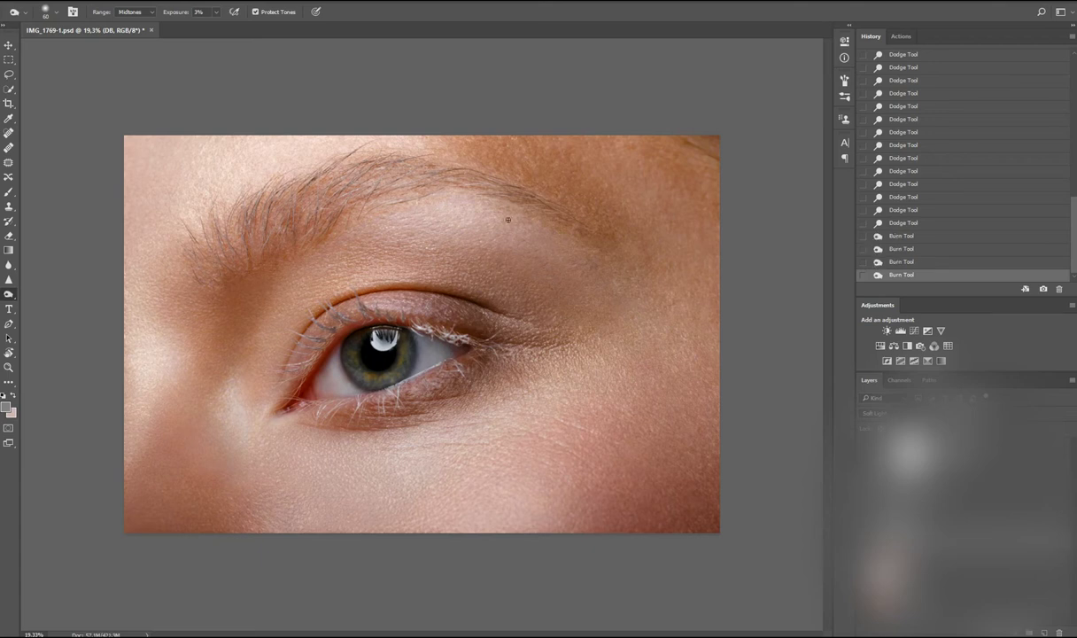
Step: Dodge the dark spots from the lower cheek up to the outer cheek, undoing the last stroke
left_click(585, 492)
left_click(574, 523)
left_click(580, 507)
left_click(586, 487)
left_click(590, 467)
left_click(611, 434)
left_click(622, 427)
left_click(633, 431)
left_click(647, 434)
left_click(649, 424)
left_click(652, 414)
left_click(652, 404)
left_click(654, 393)
key("ctrl+z")
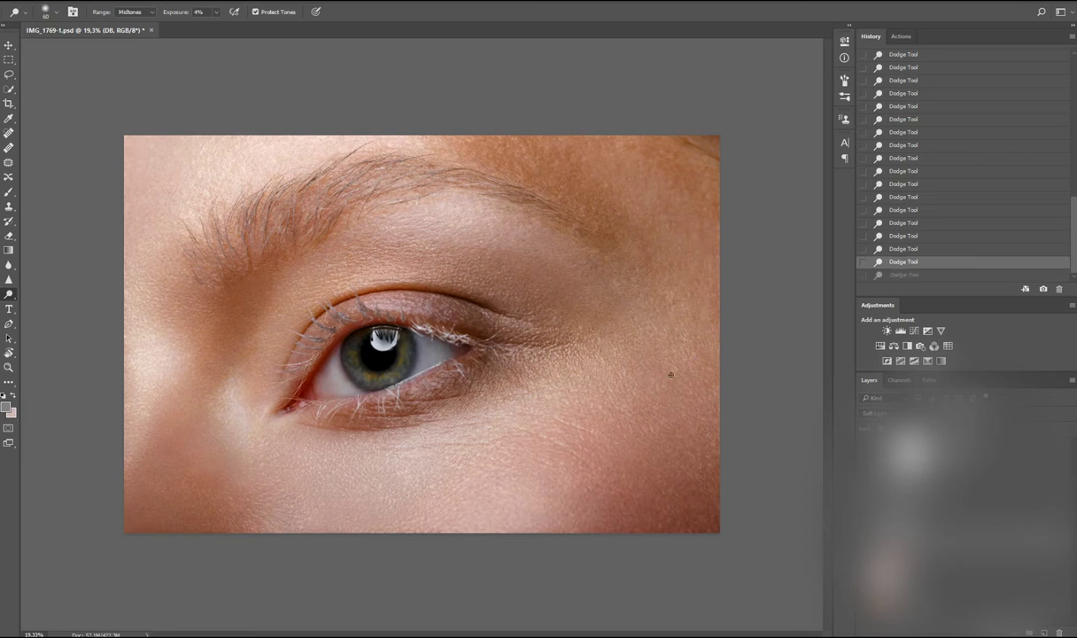
Step: Burn the light spots on the temple and down the outer edge of the cheek
left_click(671, 374)
left_click(645, 353)
left_click(650, 380)
left_click(651, 381)
left_click(652, 380)
left_click(654, 380)
left_click(663, 376)
left_click(670, 373)
left_click(676, 371)
left_click(689, 361)
left_click(695, 376)
left_click(701, 392)
left_click(707, 407)
left_click(712, 422)
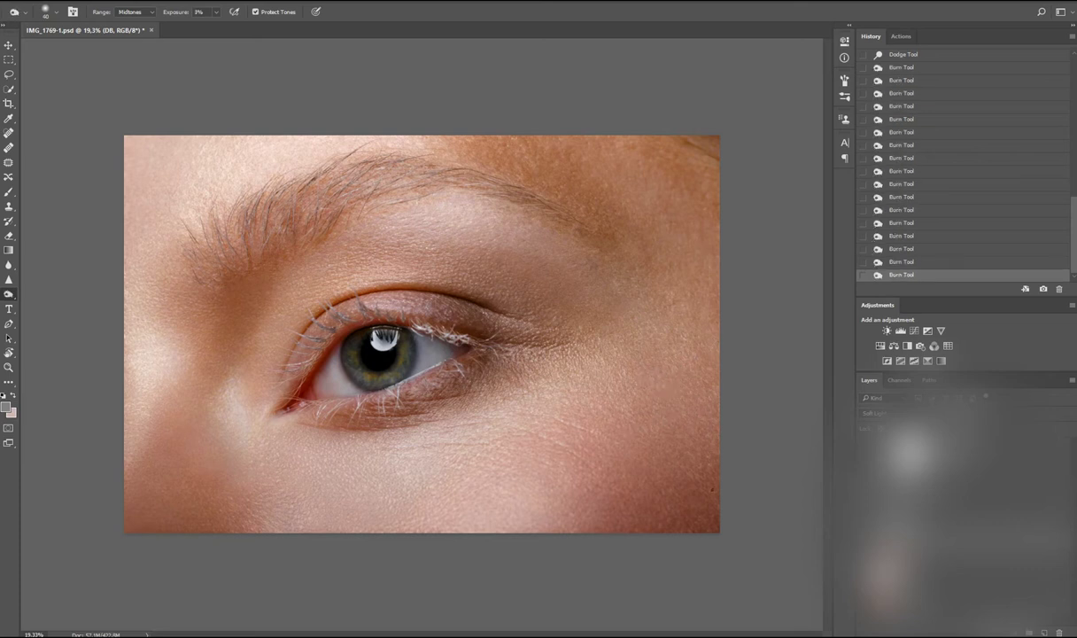
Step: Dodge and burn the remaining uneven spots on the outer cheek
left_click(678, 359)
left_click(619, 409)
left_click(638, 398)
left_click(646, 407)
left_click(651, 417)
left_click(657, 429)
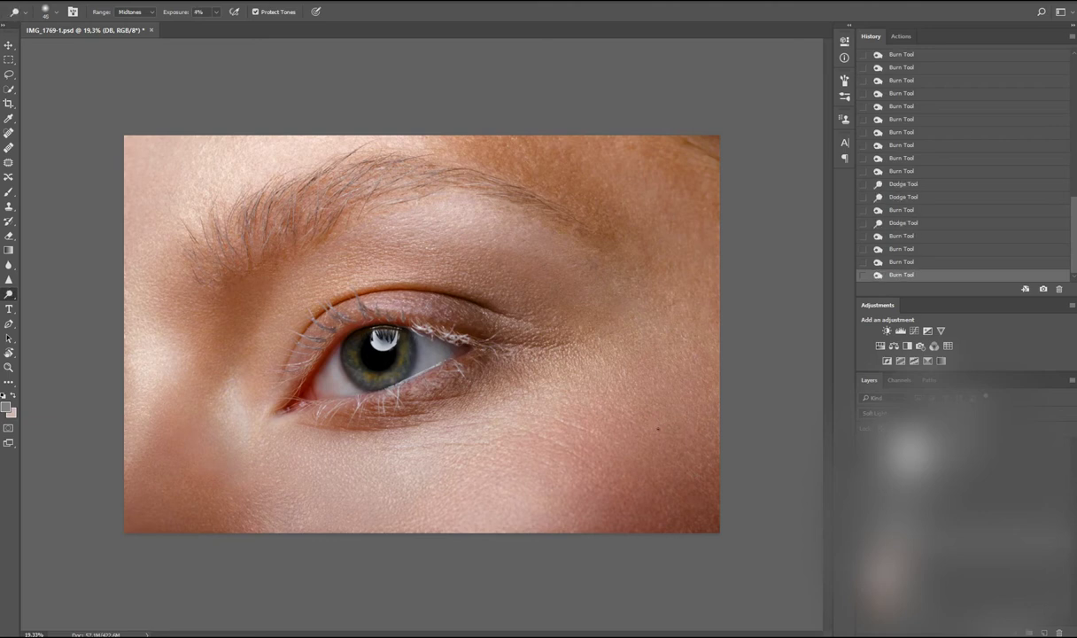
Step: Even out the outer cheek with dodge and burn strokes, working up towards the temple, and save the document
key("ctrl+minus")
left_click(601, 412)
left_click(605, 404)
left_click(608, 396)
left_click(611, 389)
left_click(613, 383, "alt")
left_click(615, 378, "alt")
left_click(618, 373, "alt")
left_click(623, 361)
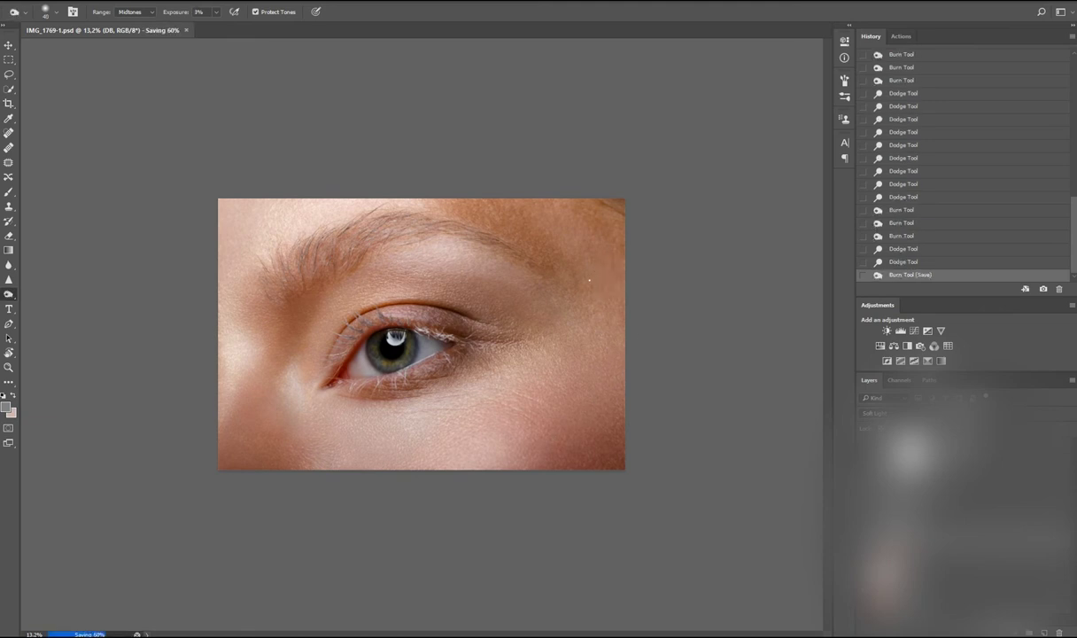
Step: Dodge and burn the uneven spots on the skin between the outer corner of the eye and the temple
scroll(611, 249, "up", 3)
key("shift+o")
left_click(551, 316)
left_click(567, 321)
key("shift+o")
left_click(618, 332)
left_click(622, 335, "alt")
left_click(620, 329)
left_click(618, 322, "alt")
left_click(616, 317, "alt")
left_click(614, 310, "alt")
left_click(613, 305, "alt")
left_click(610, 298, "alt")
left_click(608, 293)
Step: Dodge a row of dark spots across the temple and save the document
left_click(634, 318)
left_click(642, 319)
left_click(650, 319)
left_click(656, 320)
left_click(663, 321)
left_click(671, 321)
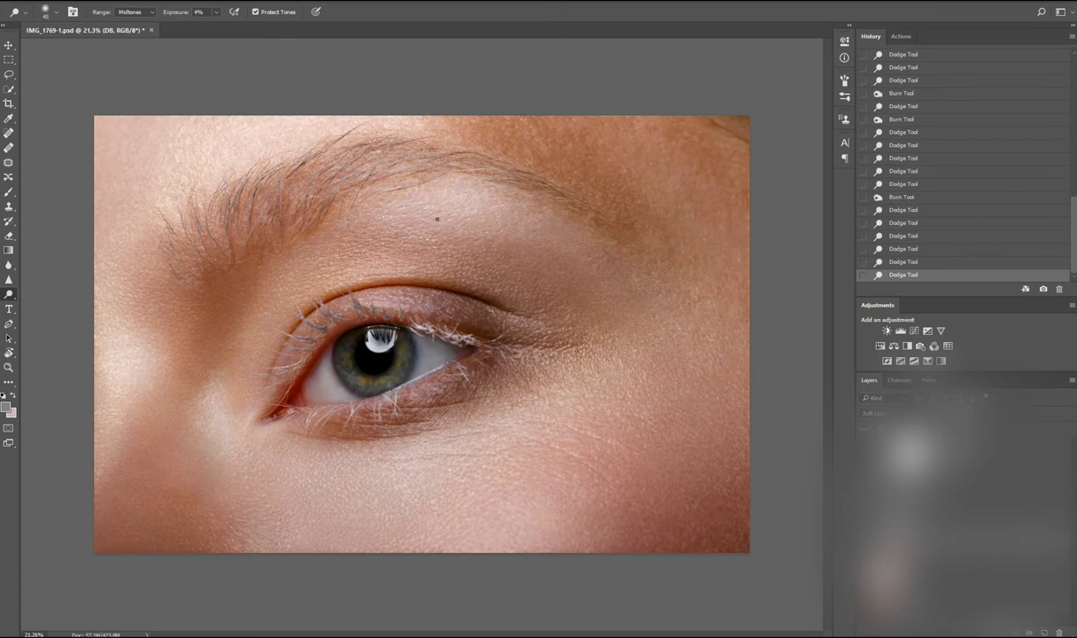
left_click(678, 322)
left_click(684, 322)
key("ctrl+s")
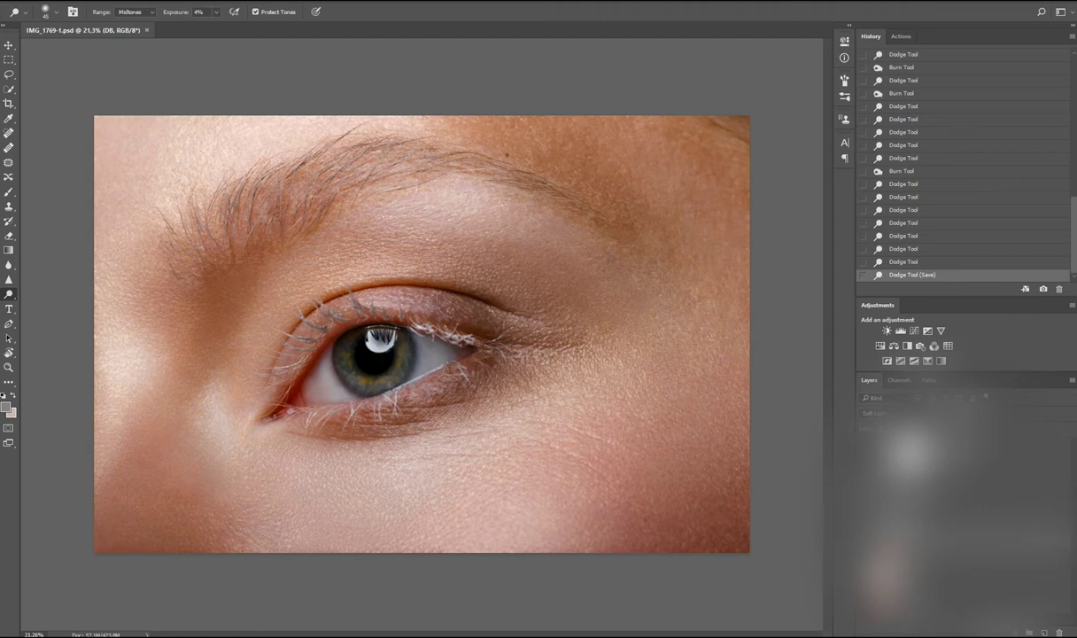
Step: Dodge the dark spots on the forehead above the outer eyebrow
left_click(568, 149)
left_click(585, 139)
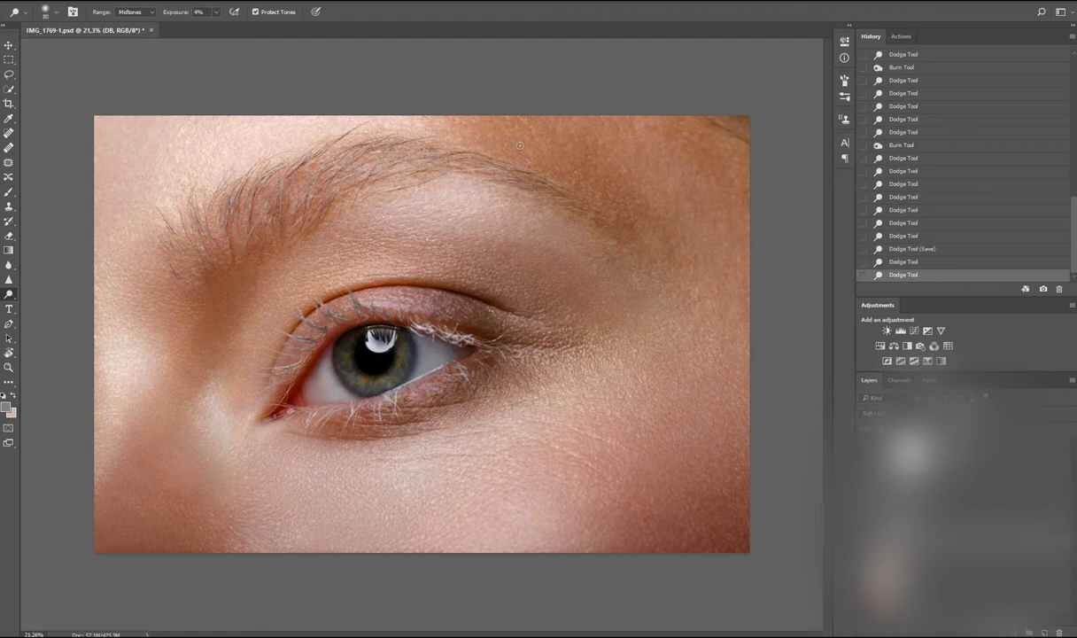
left_click(578, 169)
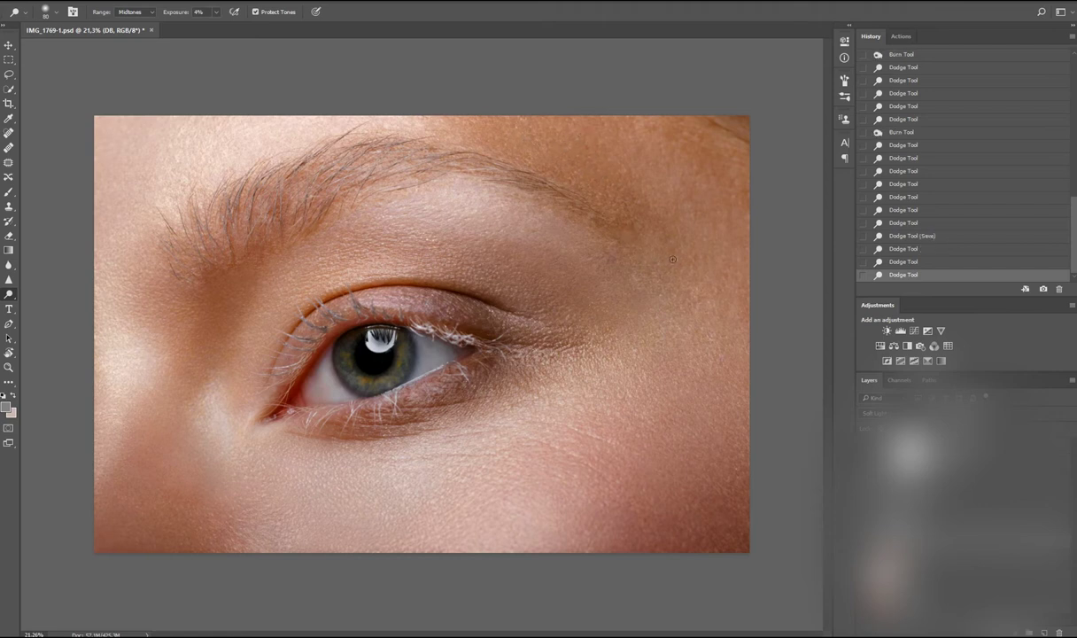
scroll(662, 175, "down", 2)
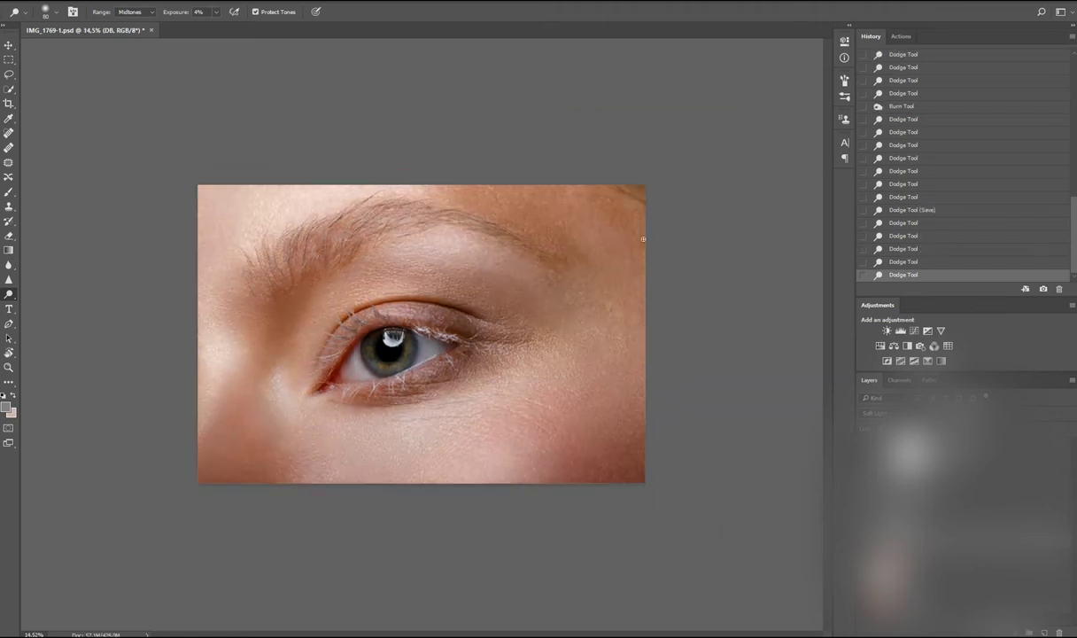
Step: Even out the outer forehead and temple with broad dodge and burn strokes on the DB layer
left_click_drag(512, 222, 590, 207)
key("shift+o")
mouse_move(606, 299)
left_mouse_down()
mouse_move(601, 313)
mouse_move(629, 315)
mouse_move(611, 297)
mouse_move(536, 281)
left_mouse_up()
left_click_drag(539, 284, 606, 317)
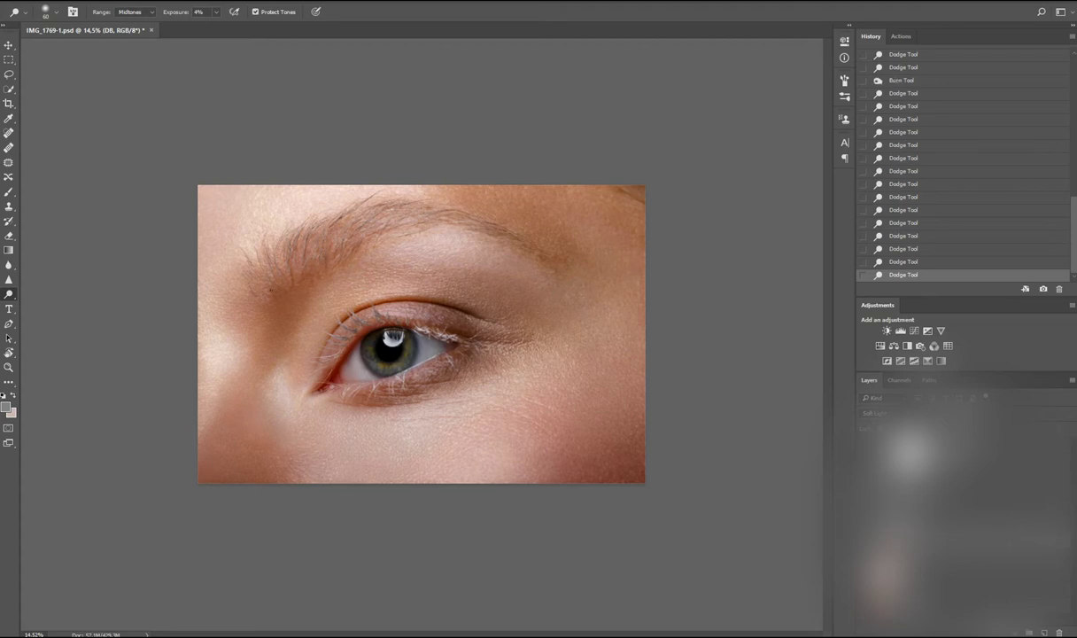
key("shift+o")
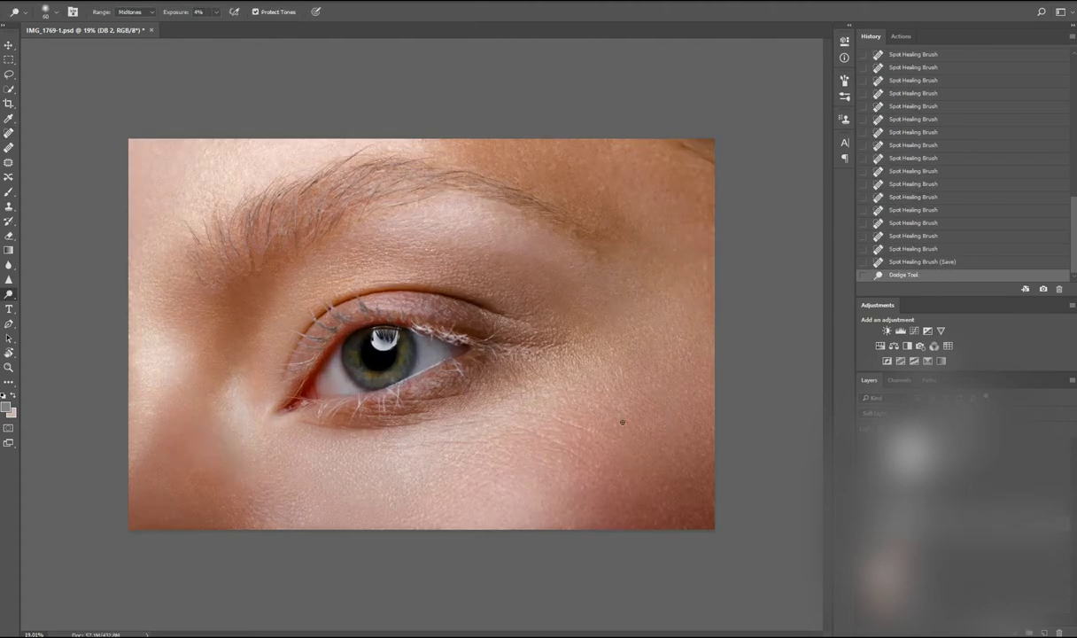
Step: Dodge the dark patches and burn the light patches on the lower and outer cheek on the DB 2 layer
left_click_drag(588, 441, 579, 458)
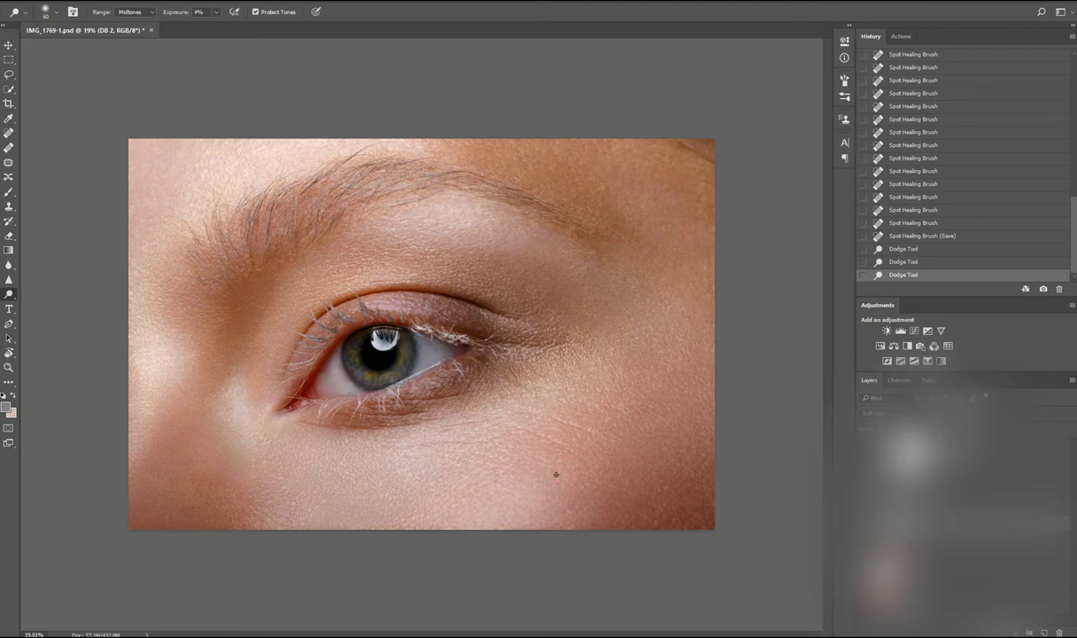
left_click(555, 474)
left_click(559, 470)
left_click(551, 456)
left_click(582, 505)
key("shift+o")
left_click(565, 497)
left_click(629, 449)
left_click(656, 464)
left_click(638, 473)
key("shift+o")
left_click(611, 452)
left_click(595, 434)
Step: Spot heal the uneven patches on the cheek, beside the outer corner of the eye and on the temple
key("j")
left_click(558, 506)
left_click(590, 521)
left_click(566, 344)
left_click(620, 356)
left_click(611, 381)
left_click(602, 404)
left_click(576, 399)
left_click(549, 391)
left_click(585, 416)
left_click(613, 442)
left_click(651, 390)
left_click(685, 335)
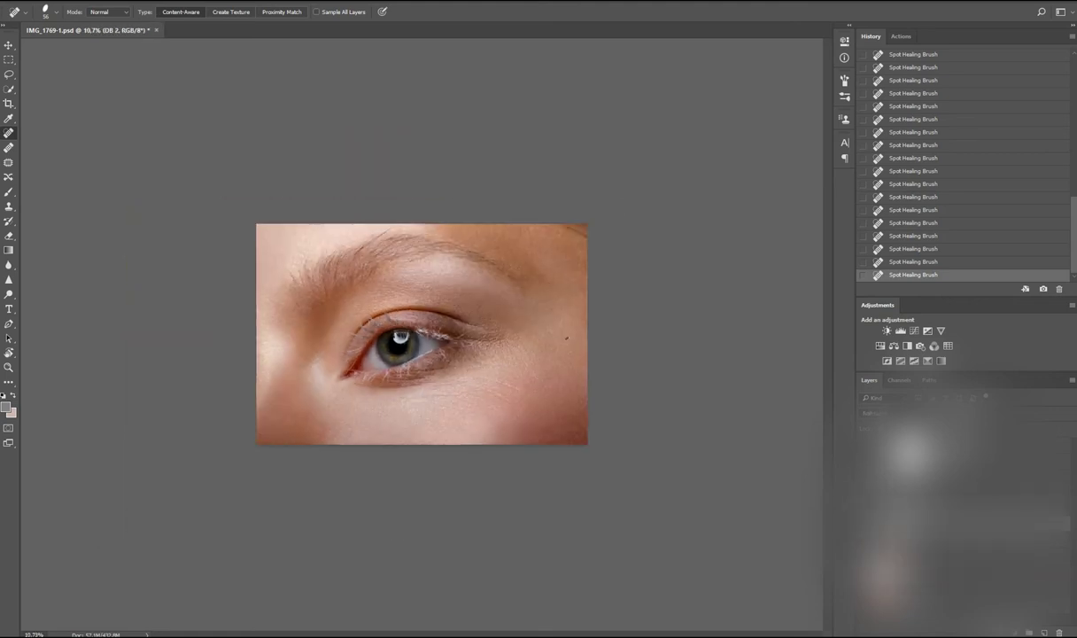
Step: Dodge the dark patches beside the outer corner of the eye and on the upper cheek on the DB 2 layer
key("o")
left_click(518, 333)
left_click(532, 341)
left_click(550, 351)
left_click(532, 354)
left_click(505, 359)
left_click(492, 360)
left_click(487, 372)
left_click(512, 377)
left_click(512, 374)
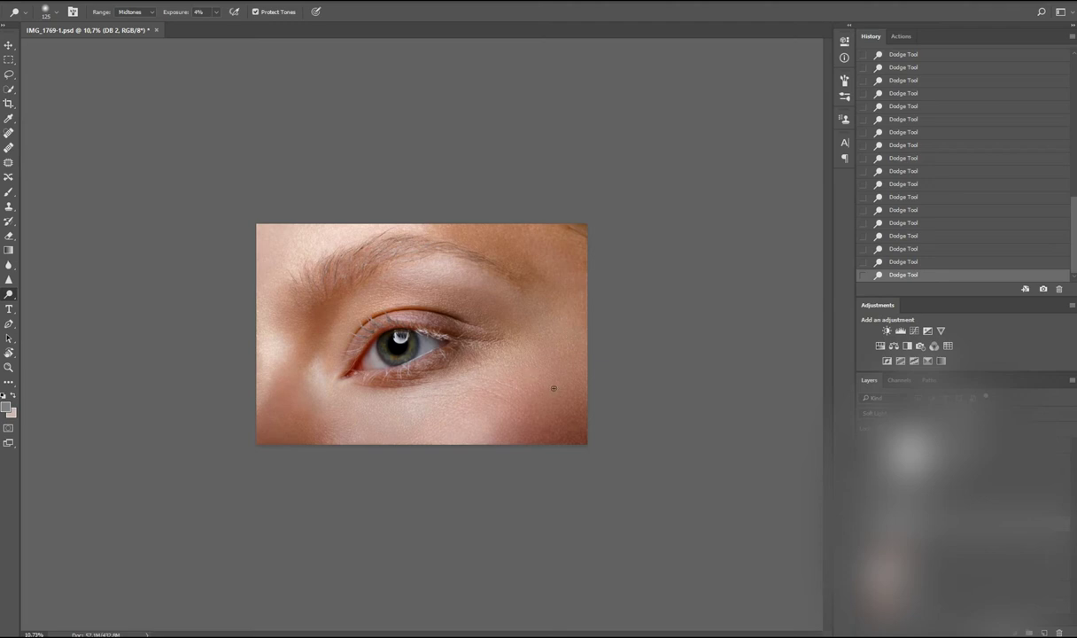
Step: Burn the light patches on the cheek from below the outer eye corner down to the lower cheek
key("shift+o")
left_click(531, 359)
left_click(510, 355)
left_click(491, 370)
left_click(514, 390)
left_click(487, 390)
left_click(499, 413)
Step: Dodge the remaining dark patches from the lower cheek up to the lower temple
key("shift+o")
left_click(505, 421)
left_click(509, 385)
left_click(532, 354)
left_click(549, 331)
Step: Dodge the dark patches along the upper edge of the eyebrow and just beneath its arch
left_click(442, 239)
left_click(381, 230)
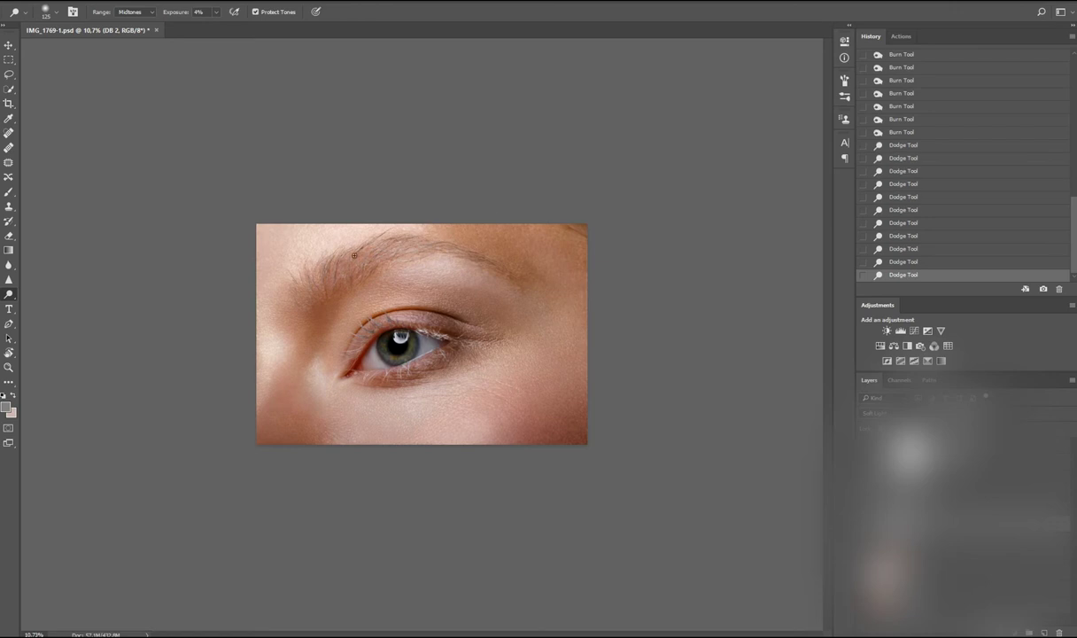
left_click(404, 263)
left_click(384, 250)
left_click(417, 253)
left_click(443, 257)
left_click(390, 244)
left_click(378, 228)
left_click(398, 240)
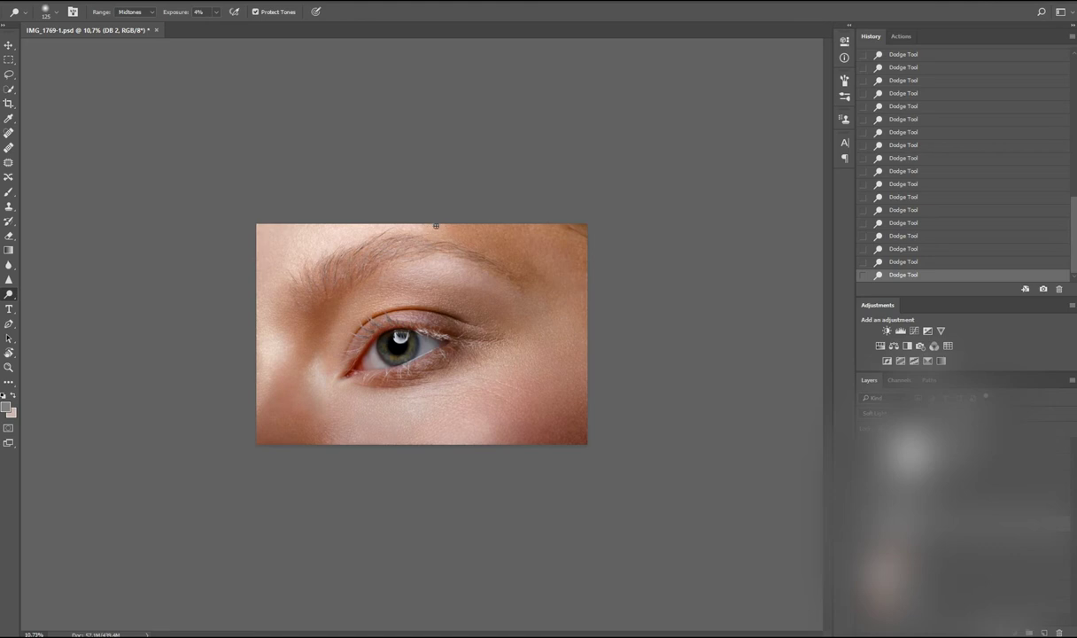
Step: Burn the light patches on the temple and outer forehead above the eyebrow tail
key("shift+o")
left_click(545, 274)
left_click(549, 248)
left_click(548, 249)
left_click(547, 247)
left_click(540, 246)
left_click(533, 244)
left_click(527, 243)
left_click(532, 241)
left_click(542, 238)
left_click(555, 244)
Step: Dodge the dark patches on the outer forehead and around the eyebrow tail
key("shift+o")
left_click(558, 253)
left_click(551, 255)
left_click(545, 257)
left_click(541, 259)
left_click(504, 232)
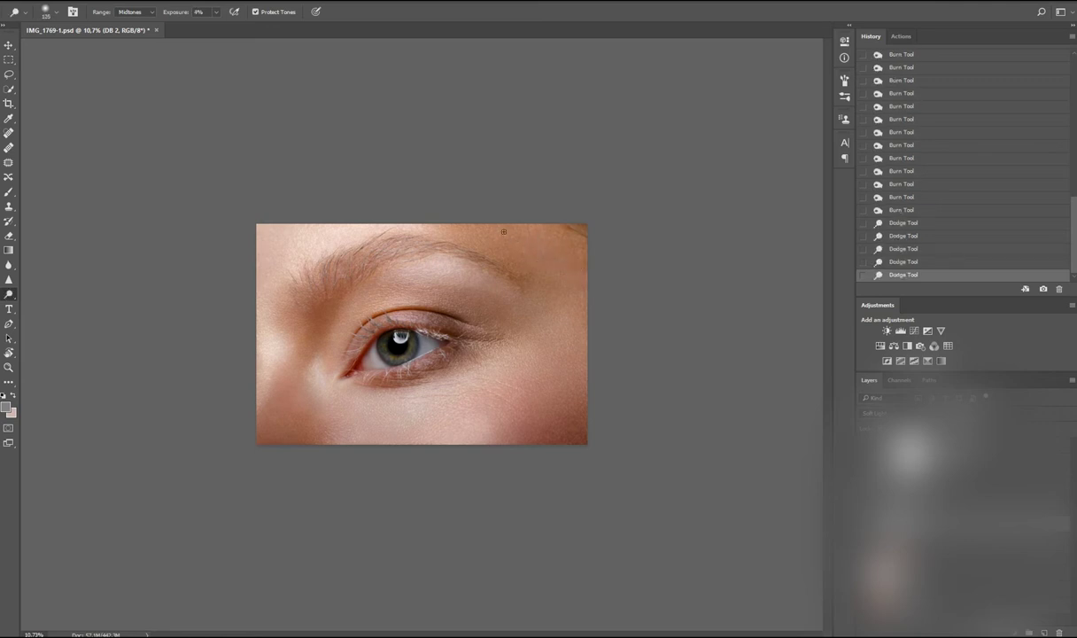
left_click(525, 237)
left_click(532, 239)
left_click(540, 244)
left_click(533, 274)
Step: Dodge the dark patches on the inner forehead above the start of the eyebrow
left_click(372, 257)
left_click(307, 248)
left_click(284, 257)
left_click(266, 257)
left_click(279, 239)
left_click(293, 243)
left_click(304, 240)
left_click(317, 239)
left_click(331, 238)
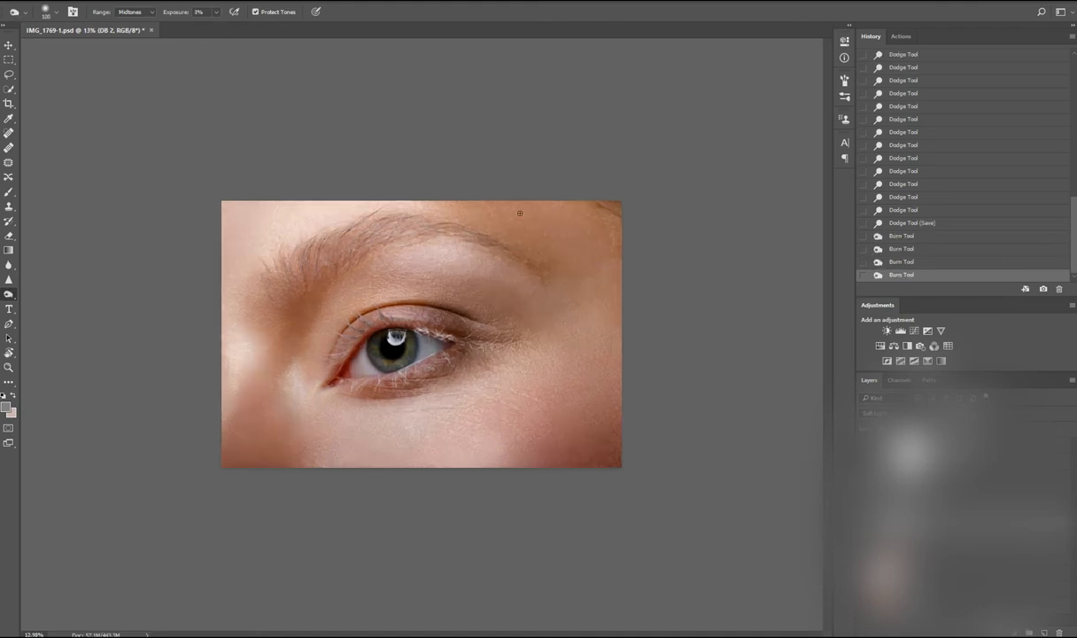
Step: Burn the light patches on the outer forehead and temple, and dodge the dark ones along the photo's outer edge
left_click(551, 214)
left_click(606, 305)
key("shift+o")
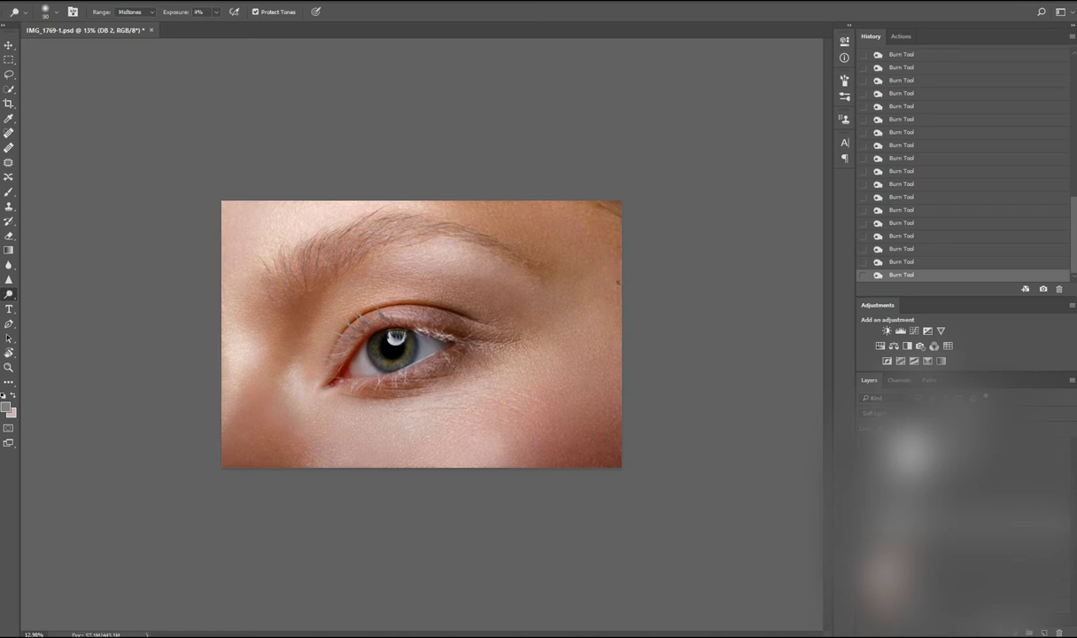
left_click(614, 316)
left_click(614, 316)
left_click(613, 285)
left_click(611, 275)
left_click(610, 266)
left_click(608, 256)
left_click(605, 246)
left_click(602, 236)
left_click(598, 225)
Step: Even out the temple between the eyebrow tail and the photo's outer edge with dodge and burn strokes
left_click(584, 250)
left_click(584, 264)
left_click(583, 278)
left_click(583, 292)
left_click(584, 306)
key("shift+o")
left_click(582, 319)
left_click(583, 326)
left_click(574, 326)
left_click(563, 326)
left_click(602, 284)
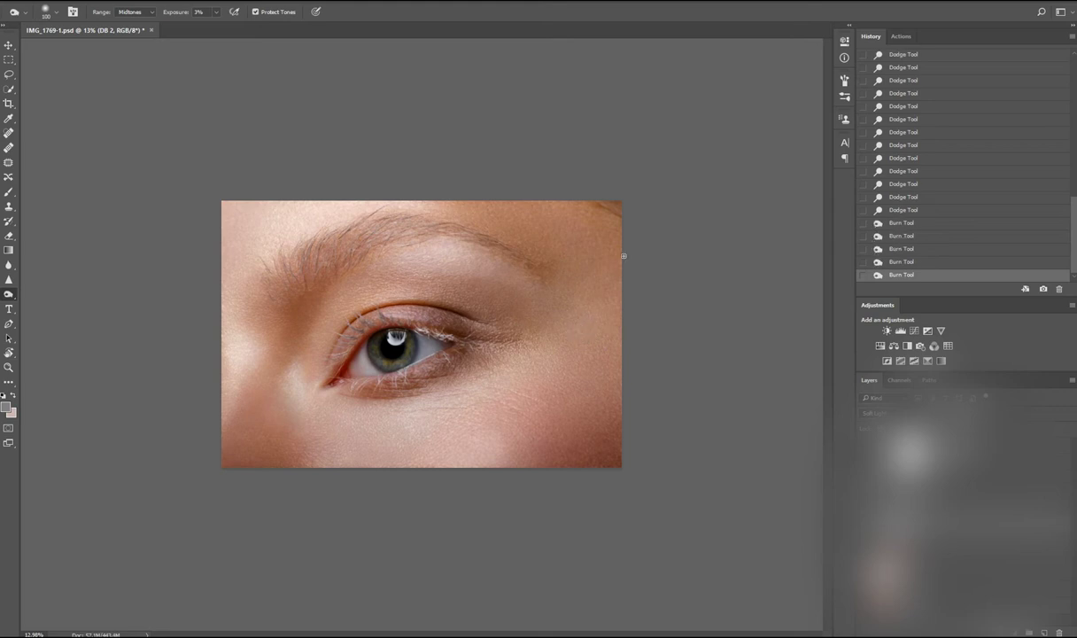
Step: Spot heal the uneven patches on the temple and outer forehead around the eyebrow tail on the low layer
key("j")
left_click(548, 240)
left_click(546, 241)
left_click(546, 241)
left_click(545, 242)
left_click(545, 242)
left_click(567, 249)
left_click(589, 257)
left_click(585, 244)
left_click(577, 229)
left_click(563, 217)
left_click(548, 205)
left_click_drag(540, 226, 544, 248)
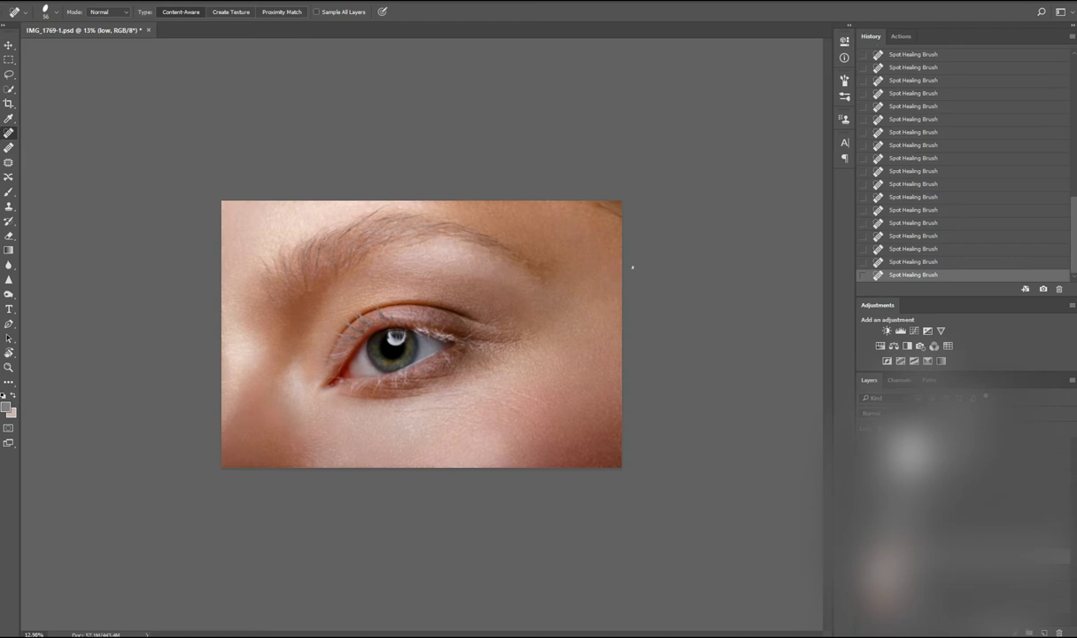
Step: Burn and dodge the uneven tones on the temple and outer forehead on the DB 2 layer in the black-and-white view
scroll(615, 332, "up", 3)
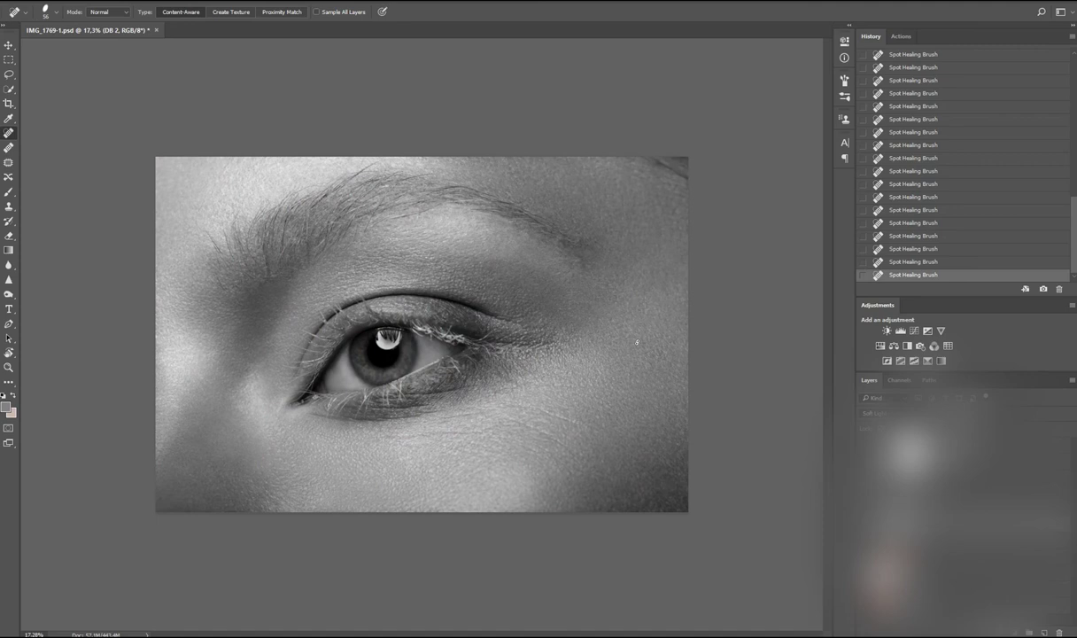
key("o")
left_click(666, 223)
left_click(665, 223)
key("shift+o")
left_click(664, 238)
left_click(665, 251)
left_click(664, 265)
left_click(664, 280)
left_click(653, 241)
left_click(631, 252)
left_click(588, 210)
left_click(586, 205)
left_click(584, 202)
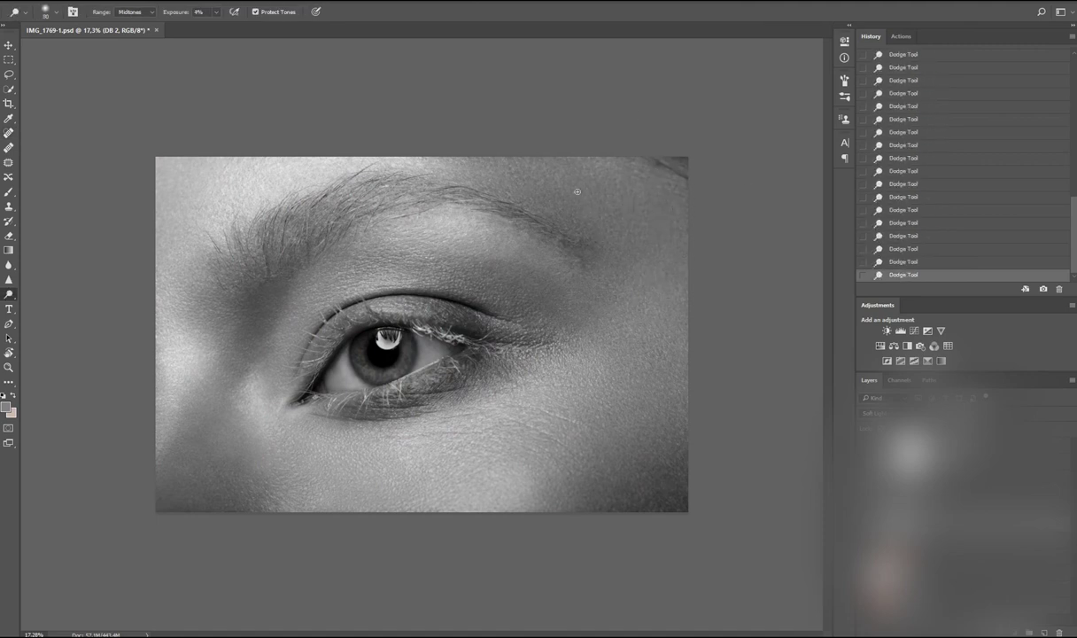
Step: Burn the light patches on the skin beside the outer corner of the eye
key("ctrl+minus")
key("ctrl+minus")
key("ctrl+minus")
key("shift+o")
left_click(520, 334)
left_click(520, 335)
left_click(520, 335)
left_click(520, 335)
left_click(520, 335)
left_click(520, 335)
left_click(520, 335)
left_click(521, 333)
left_click(522, 331)
left_click(523, 329)
left_click(522, 327)
left_click(524, 326)
left_click(524, 324)
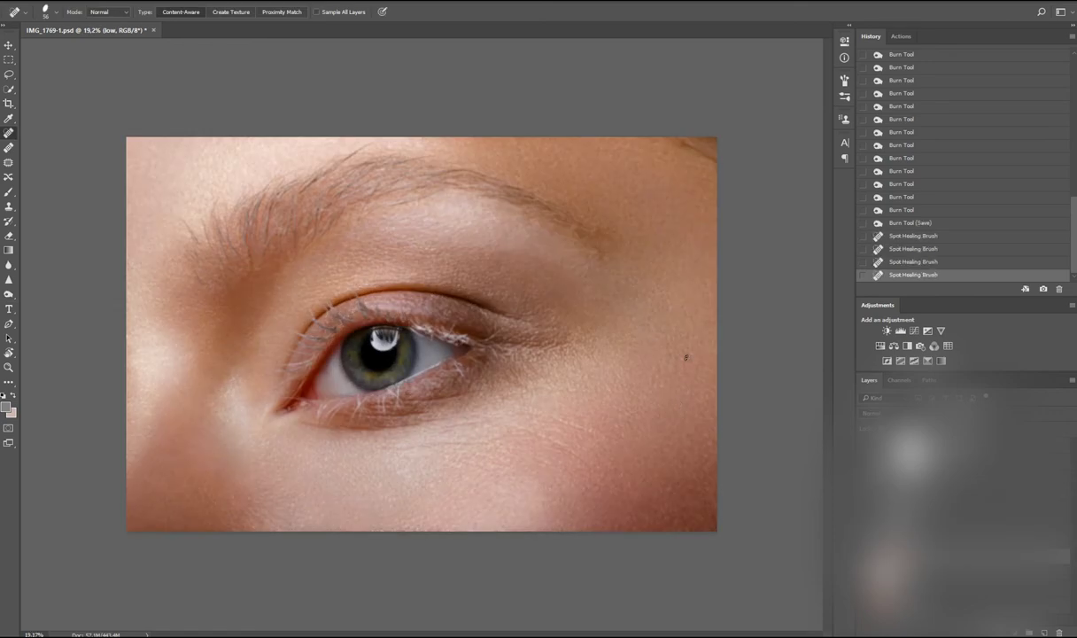
Step: Spot heal the uneven patches across the outer and upper cheek on the low layer
left_click(673, 364)
left_click(654, 373)
left_click(629, 368)
left_click(606, 363)
left_click(591, 372)
left_click(574, 383)
left_click(558, 393)
left_click(576, 438)
left_click(571, 423)
left_click_drag(519, 410, 549, 416)
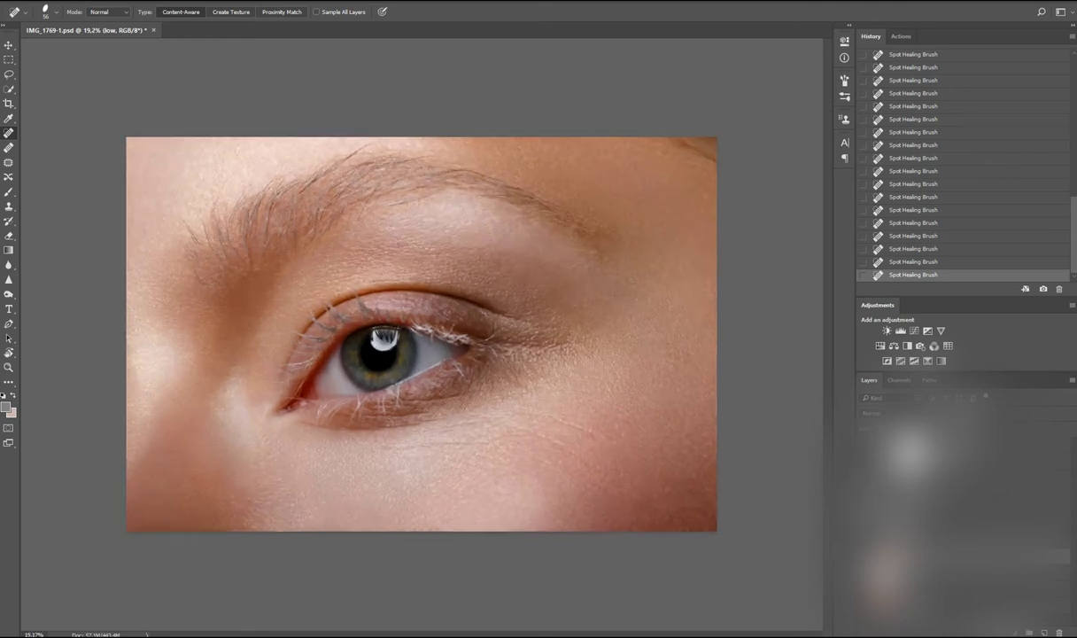
Step: Dodge the dark spots around the tail of the eyebrow on the DB layer
key("o")
left_click(595, 239)
left_click(592, 234)
left_click(594, 232)
left_click(590, 232)
left_click(592, 230)
left_click(588, 228)
left_click(581, 226)
left_click(575, 223)
Step: Burn the light spots at the eyebrow tail and on the skin just below it
key("shift+o")
left_click(589, 231)
left_click(592, 239)
left_click(594, 248)
left_click(593, 253)
left_click(593, 257)
left_click(589, 260)
left_click(582, 264)
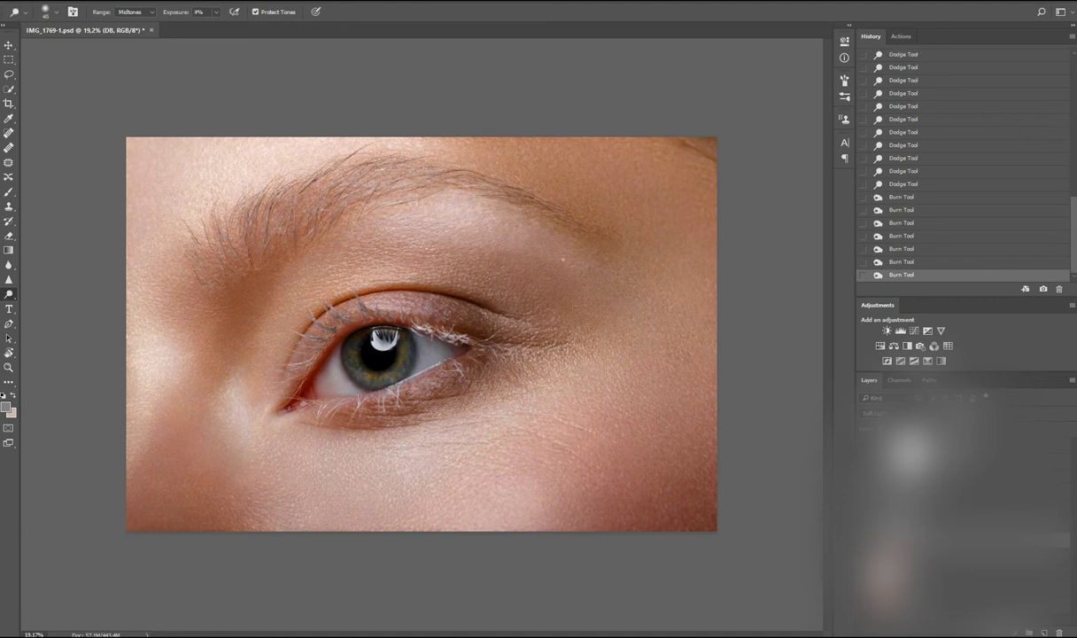
Step: Dodge the dark spots on the upper eyelid area just below the outer eyebrow
left_click(537, 239)
left_click(523, 232)
left_click(514, 226)
left_click(507, 221)
left_click(511, 216)
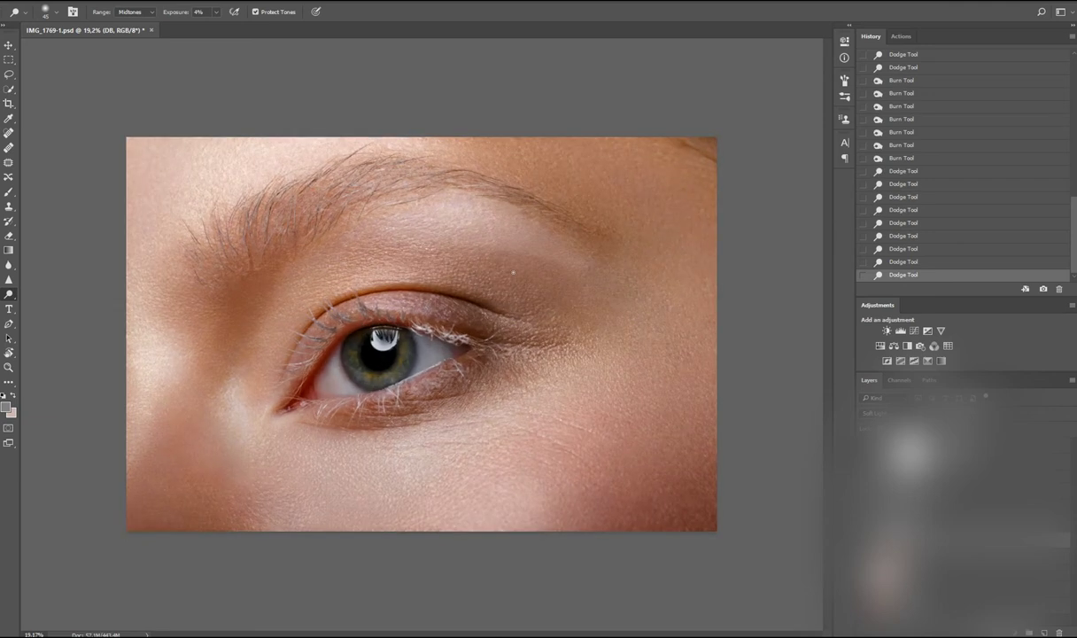
Step: Dodge the dark spots below the eyebrow arch and burn the light spots from the forehead down to the eyelid area
left_click(470, 236)
left_click(476, 220)
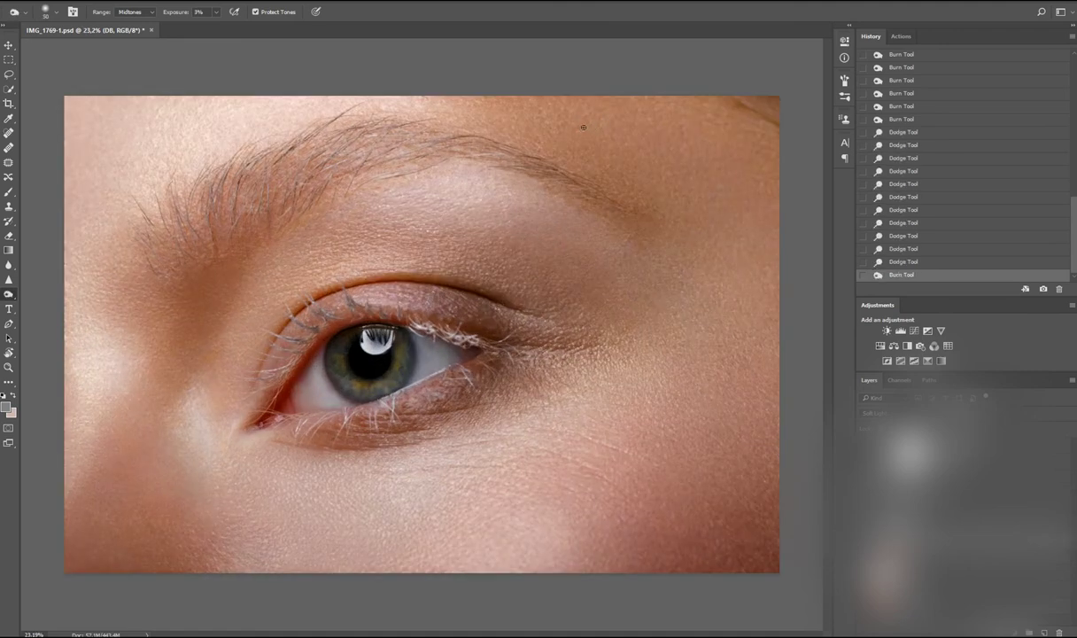
mouse_move(583, 127)
left_mouse_down()
mouse_move(419, 201)
mouse_move(442, 232)
mouse_move(398, 235)
mouse_move(478, 270)
left_mouse_up()
Step: Dodge the dark spots between the upper eyelid crease and the eyebrow on the DB layer
key("shift+o")
mouse_move(478, 270)
left_mouse_down()
mouse_move(575, 296)
mouse_move(427, 238)
mouse_move(423, 259)
mouse_move(377, 269)
mouse_move(364, 235)
mouse_move(337, 233)
left_mouse_up()
scroll(298, 228, "down", 3)
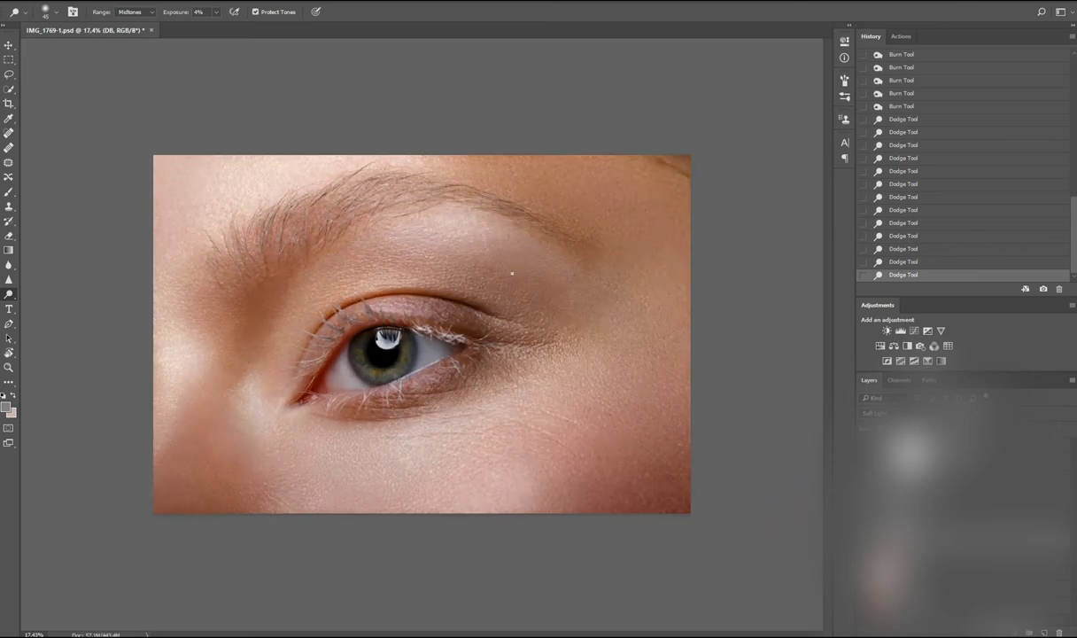
mouse_move(501, 313)
left_mouse_down()
mouse_move(514, 293)
mouse_move(485, 276)
mouse_move(493, 285)
left_mouse_up()
Step: Dodge the dark spots along the brow bone and through the eyebrow toward its inner end
key("shift+o")
key("shift+o")
left_click(480, 260)
left_click(480, 259)
left_click(479, 258)
left_click(475, 258)
left_click(469, 257)
left_click(464, 256)
left_click(456, 255)
left_click(450, 254)
left_click(442, 254)
left_click(390, 247)
left_click(319, 238)
left_click(275, 232)
left_click(239, 227)
Step: Dodge the dark spots on the forehead skin above the inner end of the eyebrow
left_click(223, 203)
left_click(222, 214)
left_click(222, 223)
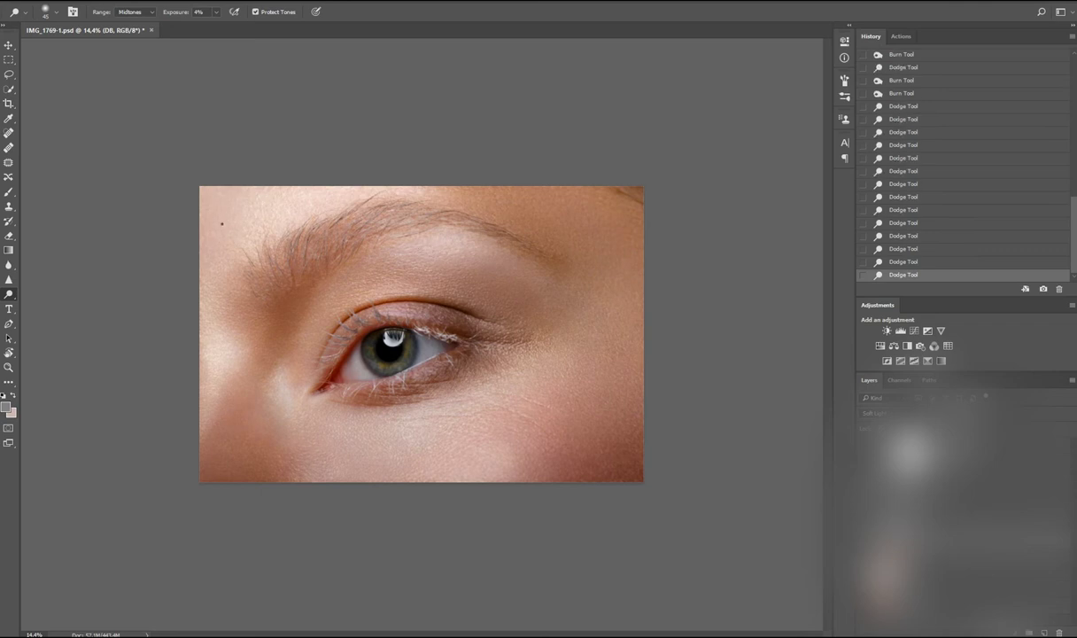
left_click(212, 213)
left_click(230, 212)
left_click(250, 209)
left_click(273, 221)
Step: Burn the light spots on the skin between the inner eyebrow and the upper eyelid
key("shift+o")
left_click(338, 287)
left_click(353, 284)
Step: Dodge the dark spots on the bridge and lower side of the nose
key("shift+o")
left_click(206, 376)
left_click(205, 376)
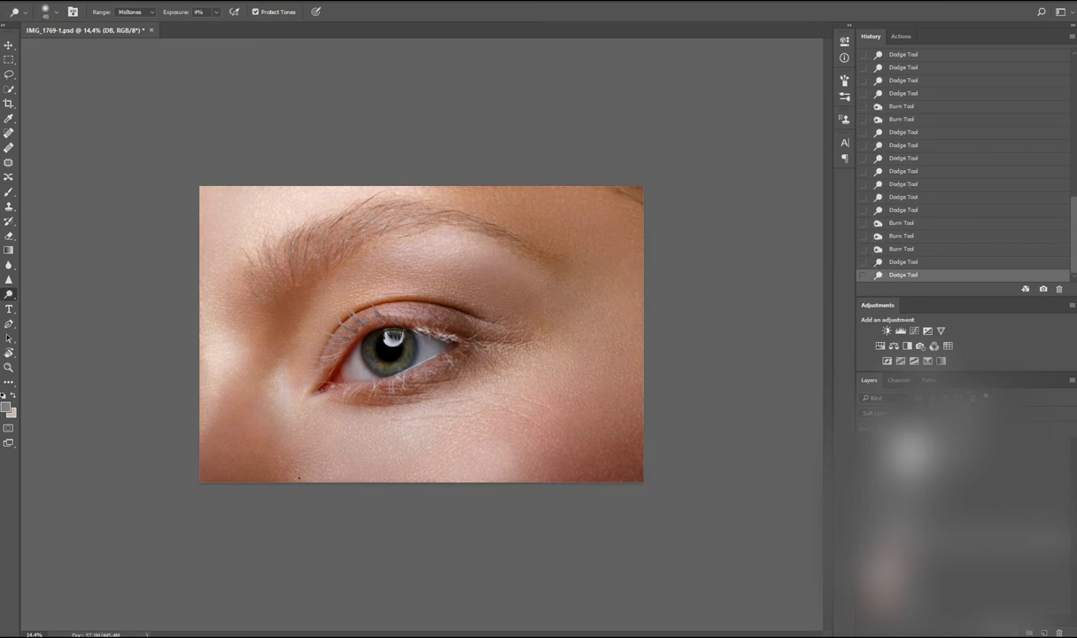
left_click(204, 376)
left_click(205, 377)
left_click(205, 376)
left_click(277, 462)
left_click(277, 462)
left_click(277, 461)
left_click(278, 461)
Step: Dodge the dark spots below the eye, beside its outer corner and on the upper eyelid
left_click(399, 389)
left_click(398, 390)
left_click(521, 325)
left_click(521, 324)
left_click(447, 312)
left_click(447, 311)
left_click(447, 312)
left_click(448, 312)
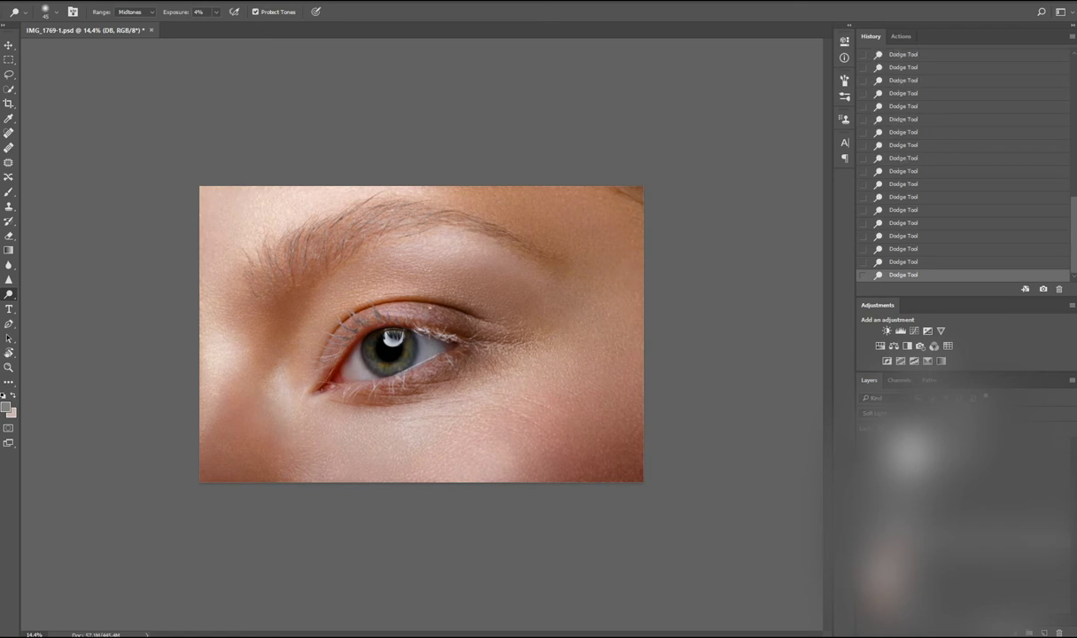
Step: Spot heal the uneven patch beside the outer eye corner on the low layer
scroll(422, 334, "up", 2)
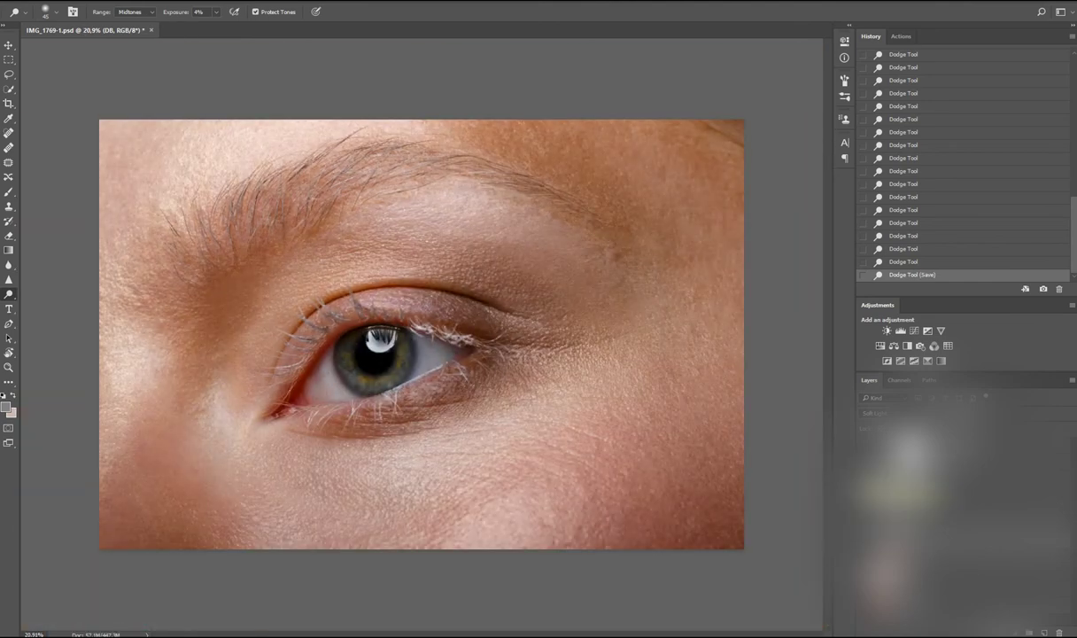
key("j")
left_click(573, 350)
left_click(573, 350)
left_click(574, 350)
left_click(573, 349)
left_click(573, 350)
left_click(573, 350)
left_click(573, 350)
left_click(573, 350)
left_click(573, 350)
left_click(574, 350)
Step: Spot heal the uneven patches between the outer eye corner and the temple on the low layer
left_click(596, 357)
left_click(597, 356)
left_click(620, 339)
left_click(620, 339)
left_click(611, 299)
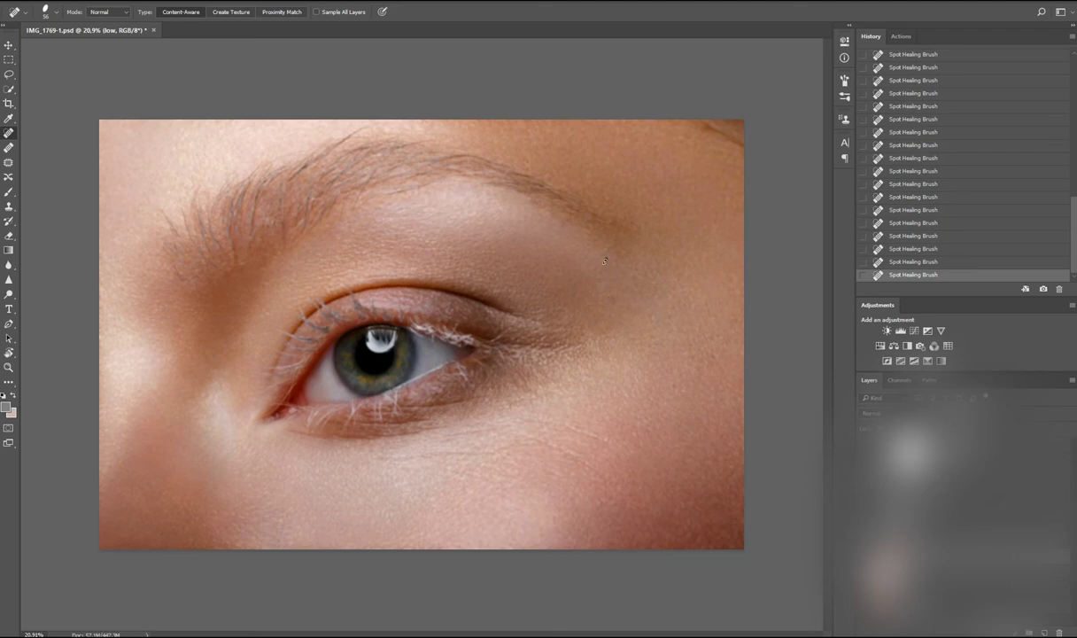
left_click(611, 299)
Step: Dodge and burn the tonal spots from the temple to below the outer eye corner on the DB layer
key("alt+bracketright")
key("o")
mouse_move(611, 299)
left_mouse_down()
mouse_move(585, 355)
mouse_move(532, 399)
left_mouse_up()
key("shift+o")
Step: Spot heal the uneven skin between the inner eyebrow and the nose bridge on the low layer
key("alt+bracketleft")
key("j")
left_click(168, 305)
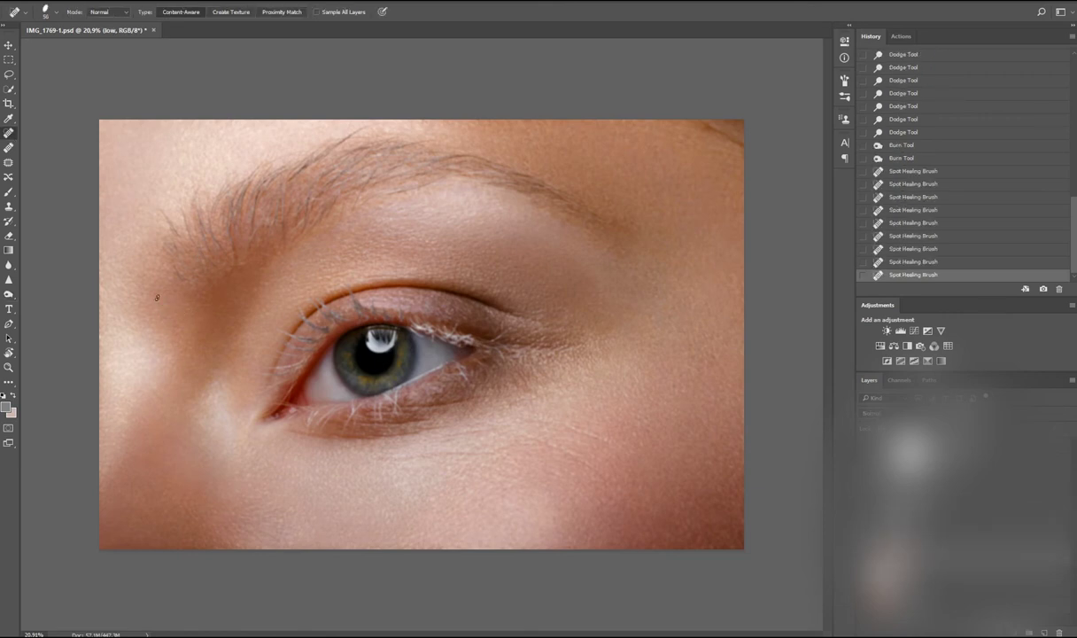
left_click(146, 260)
left_click(149, 282)
Step: Burn the light spots around and below the inner end of the eyebrow on the DB layer
scroll(149, 280, "up", 1)
key("alt+bracketright")
key("o")
left_click_drag(124, 269, 266, 292)
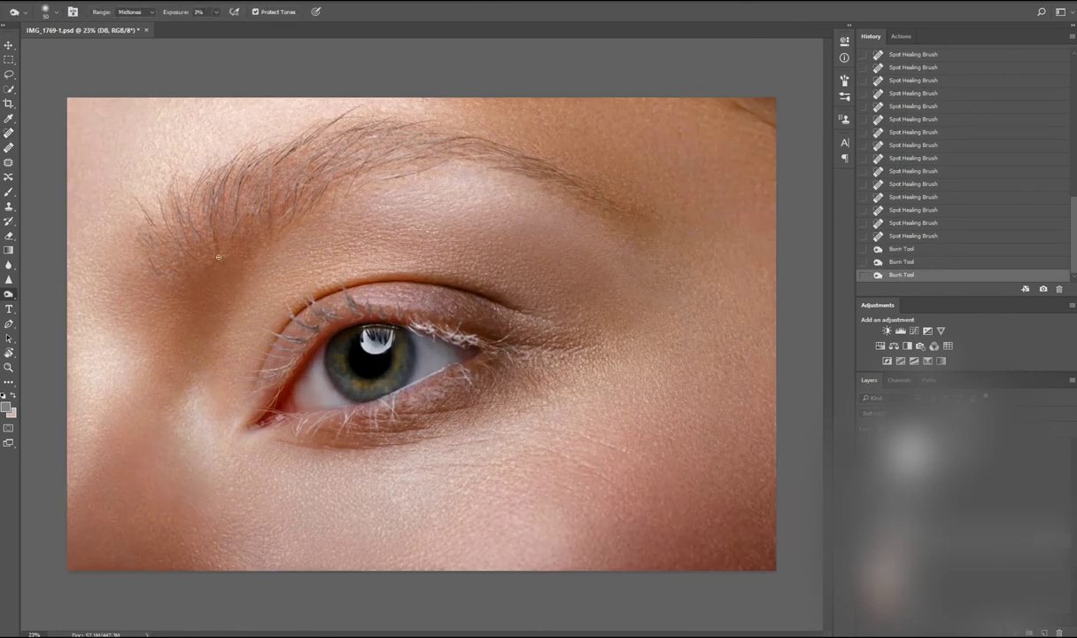
Step: Dodge the dark spots on the outer cheek and temple on the DB layer
scroll(424, 336, "down", 1)
left_click_drag(567, 301, 592, 314)
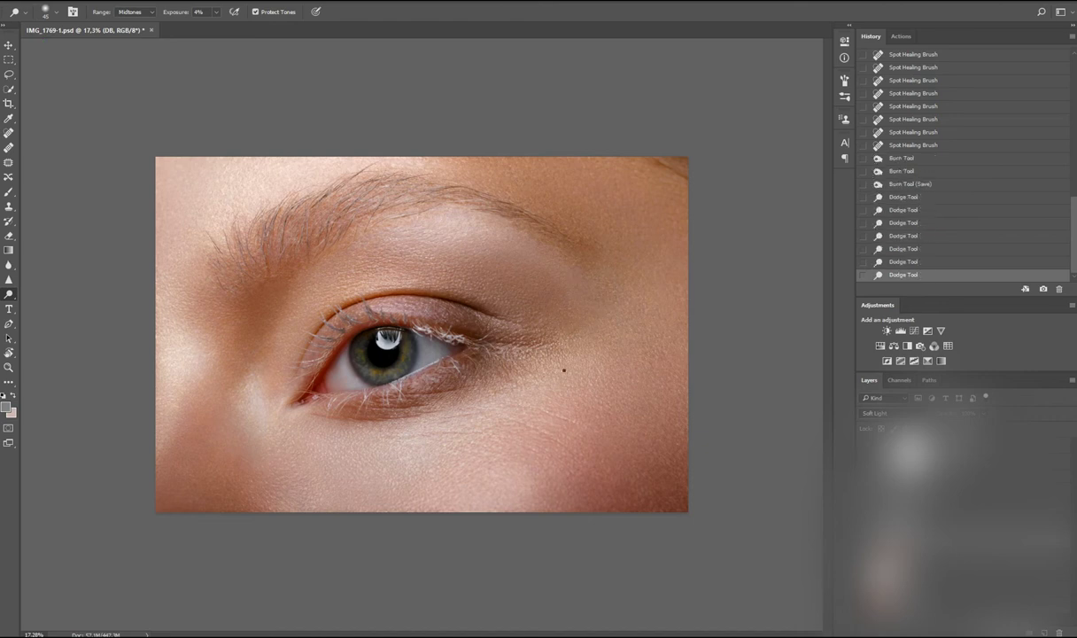
left_click(584, 395)
left_click(584, 407)
left_click(584, 416)
left_click(587, 409)
left_click(573, 397)
left_click(576, 284)
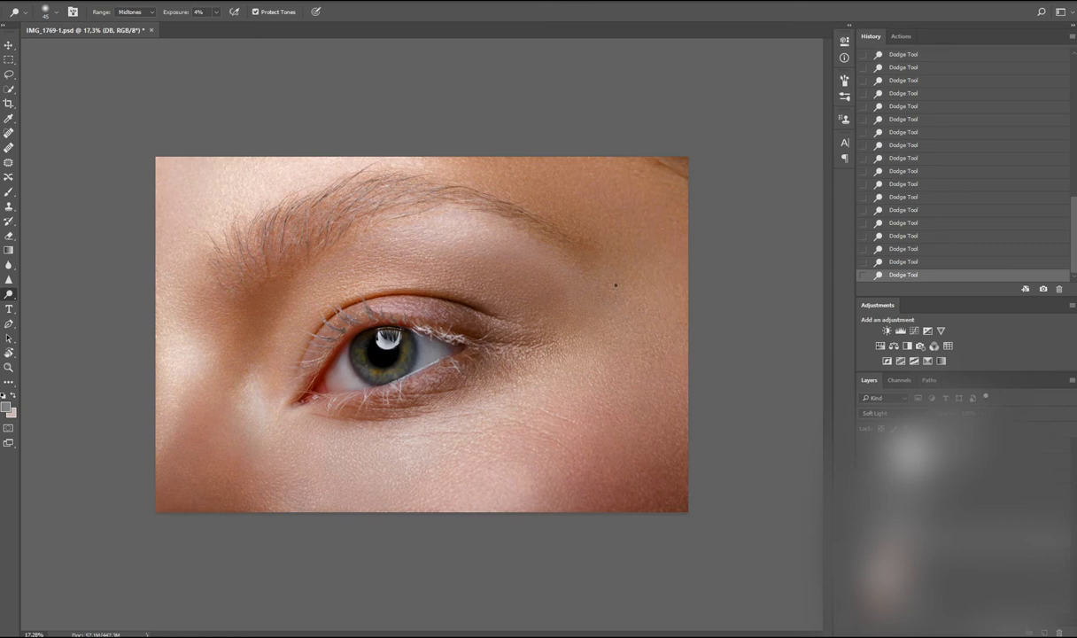
Step: Create a new layer named Soft Light in Soft Light blend mode and set up a smaller brush with 8% flow
key("b")
key("ctrl+shift+alt+n")
key("shift+alt+f")
key("shift+0")
key("shift+8")
key("bracketleft")
key("bracketleft")
key("bracketleft")
key("bracketleft")
key("bracketleft")
Step: Sample the skin color below the eyebrow and paint it over the brow bone and temple
left_click(501, 262, "alt")
left_click(509, 266)
left_click(602, 283)
left_click(603, 283)
left_click(509, 244)
Step: Paint the outer eyelid area and eyebrow tail with a 250 px brush, undoing the last two strokes
key("bracketleft")
key("bracketleft")
key("bracketleft")
left_click(523, 275)
left_click(571, 272)
left_click(585, 252)
left_click(611, 256)
left_click(550, 290)
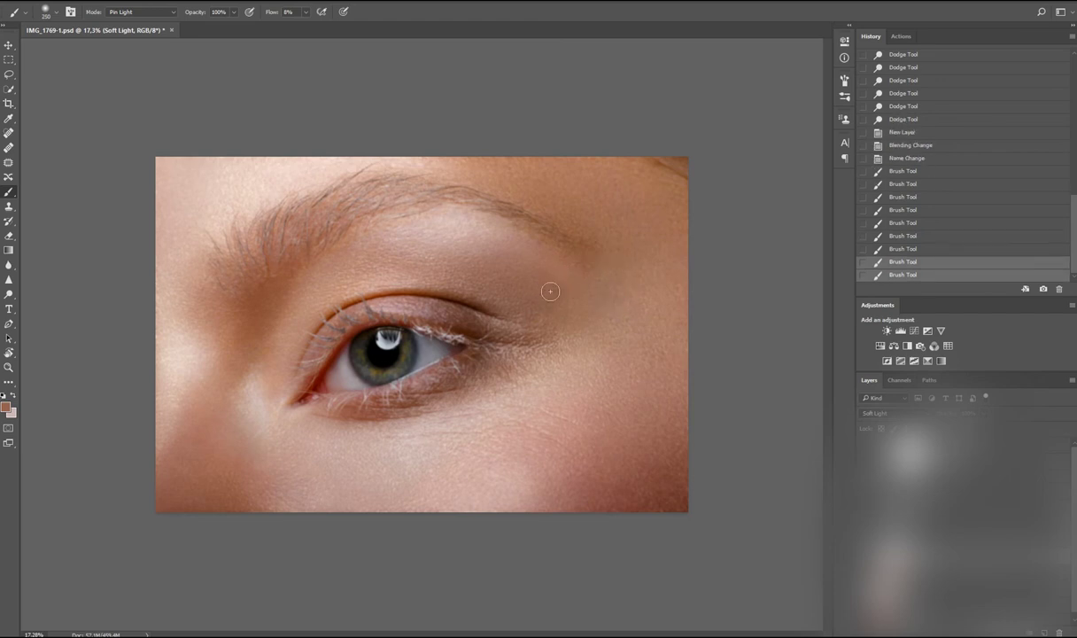
key("ctrl+alt+z")
key("ctrl+alt+z")
Step: Dodge the dark spots from the outer upper eyelid to below the eye on the DB layer and save the file
key("alt+bracketleft")
key("o")
mouse_move(520, 266)
left_mouse_down()
mouse_move(539, 272)
mouse_move(506, 371)
left_mouse_up()
key("ctrl+minus")
scroll(486, 362, "up", 3)
key("ctrl+s")
Step: Spot heal the uneven skin just below the inner part of the eyebrow on the low layer
scroll(396, 428, "up", 3)
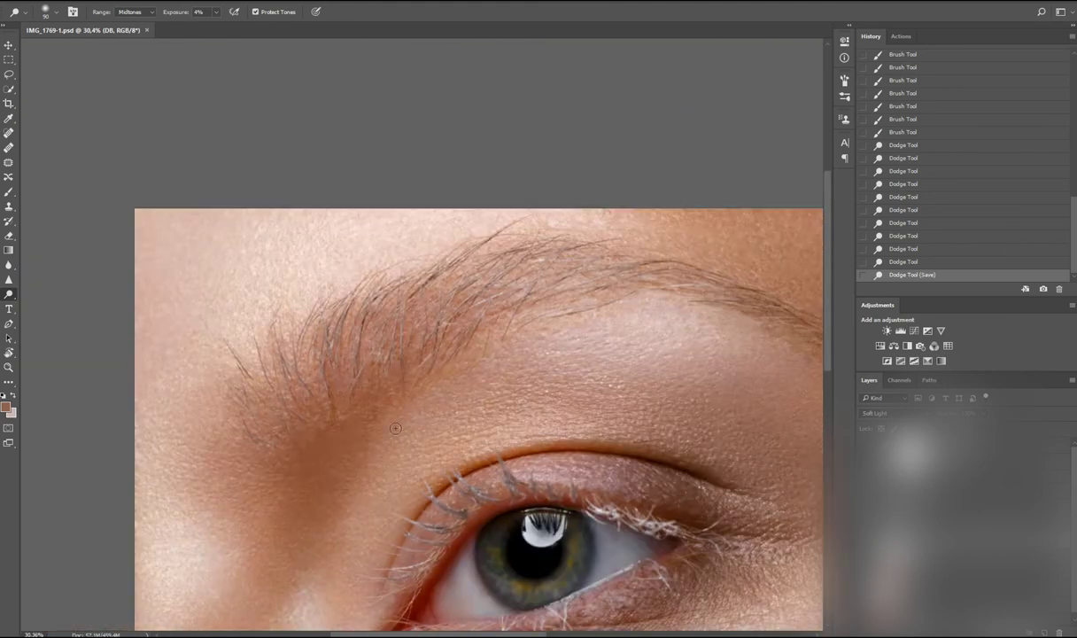
scroll(395, 428, "up", 1)
key("j")
key("alt+bracketleft")
left_click_drag(317, 381, 312, 436)
left_click(310, 418)
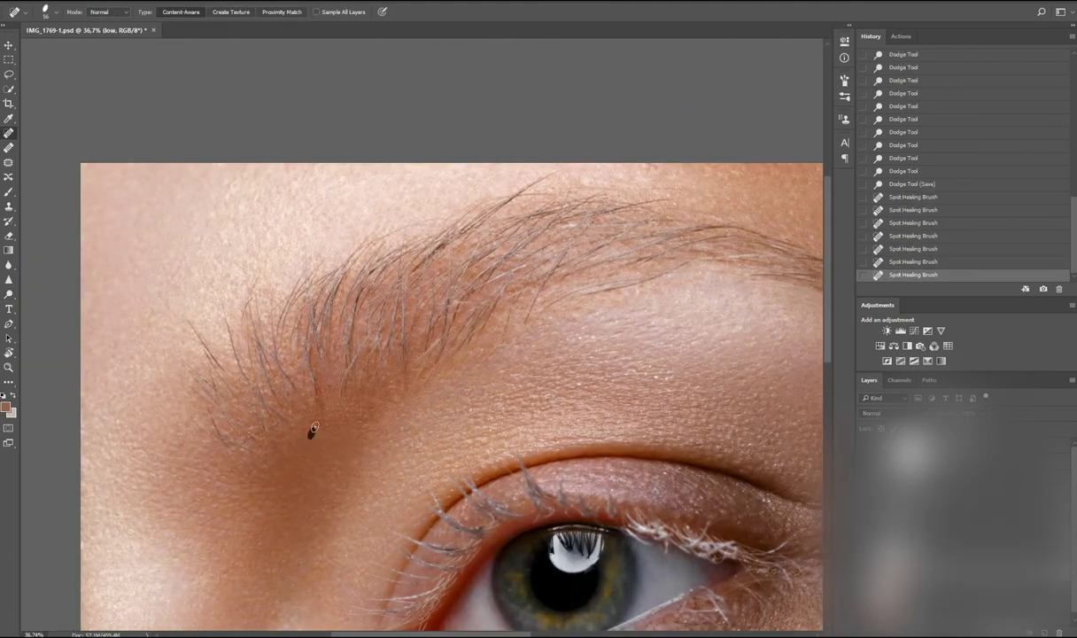
Step: Spot heal the uneven patches among the hairs at the inner end of the eyebrow on the low layer
scroll(313, 436, "down", 3)
scroll(253, 252, "up", 3)
left_click(253, 253)
scroll(385, 341, "down", 1)
scroll(385, 341, "up", 2)
left_click(385, 341)
left_click(315, 324)
left_click_drag(239, 320, 255, 353)
left_click(300, 307)
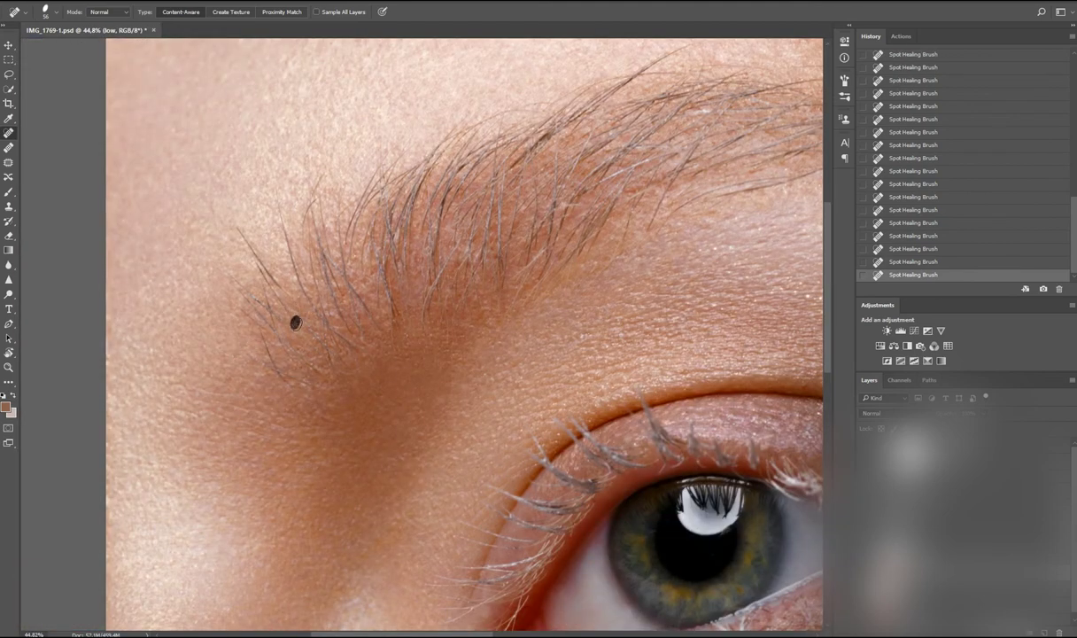
Step: Spot heal the uneven skin beside the inner end of the eyebrow on the low layer
scroll(300, 308, "down", 1)
scroll(157, 278, "up", 2)
scroll(157, 278, "down", 2)
scroll(216, 353, "up", 1)
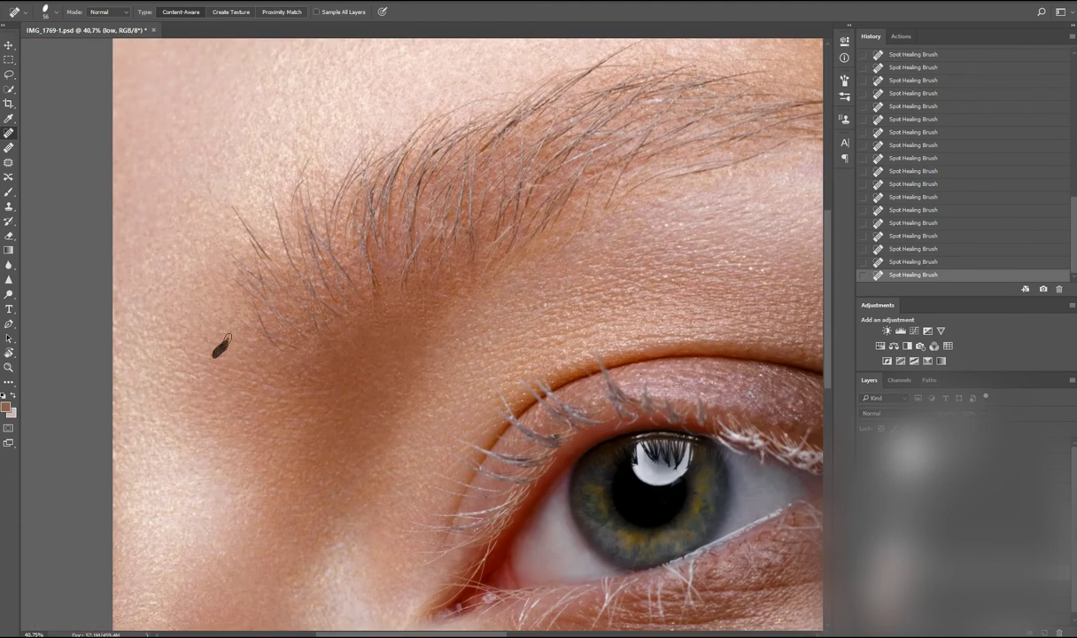
scroll(236, 408, "down", 2)
scroll(244, 415, "up", 1)
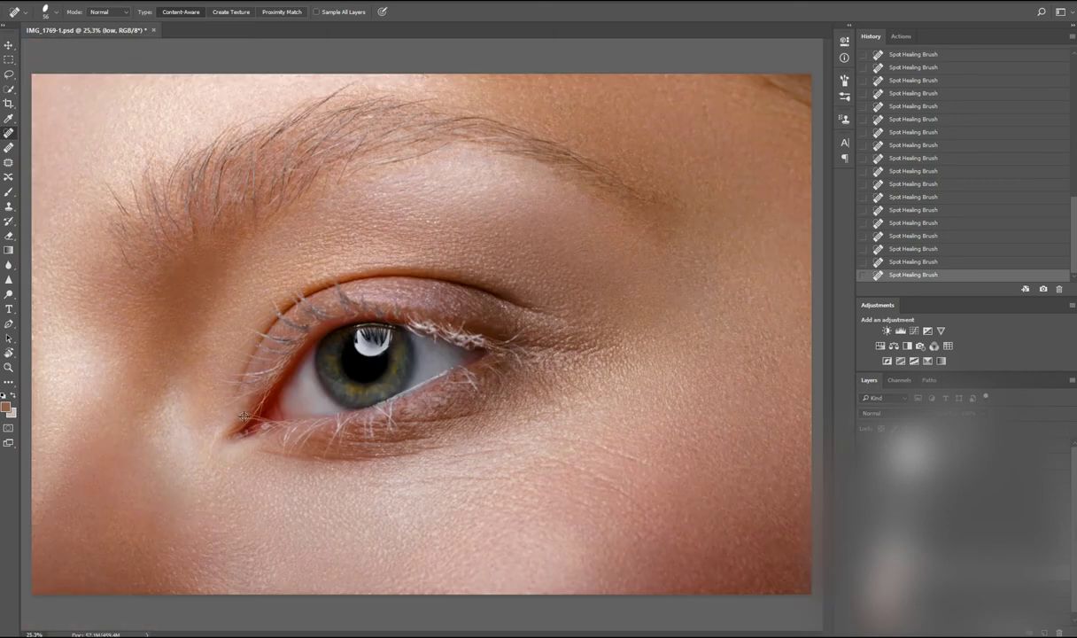
scroll(299, 245, "up", 2)
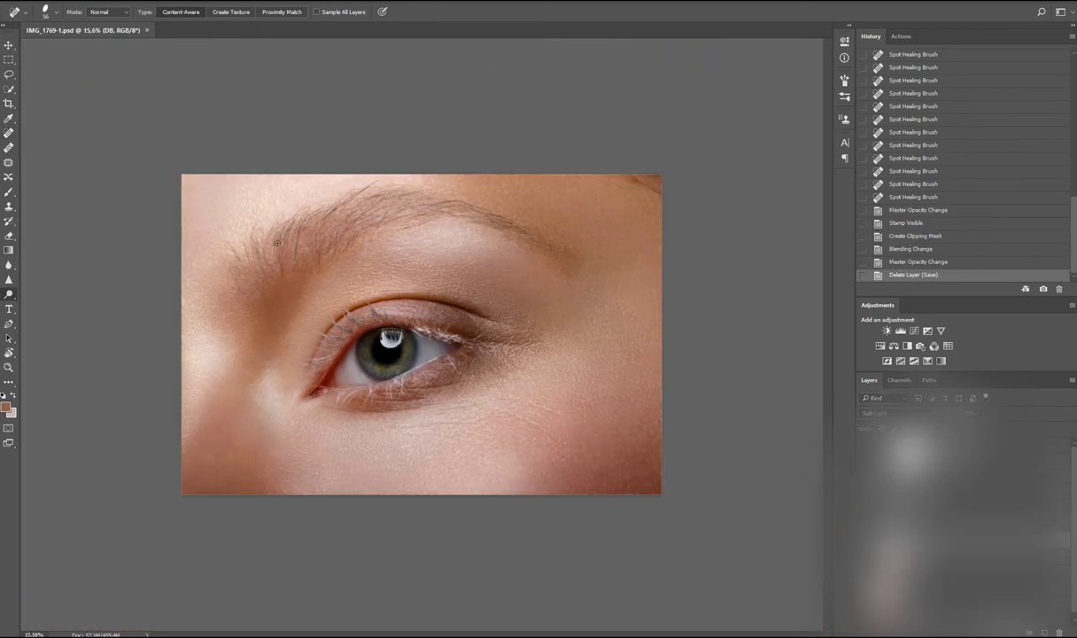
Step: Dodge the dark spots and burn the light spots across the inner half of the eyebrow on the DB layer
key("o")
mouse_move(293, 215)
left_mouse_down()
mouse_move(268, 309)
mouse_move(249, 276)
mouse_move(232, 308)
mouse_move(276, 233)
left_mouse_up()
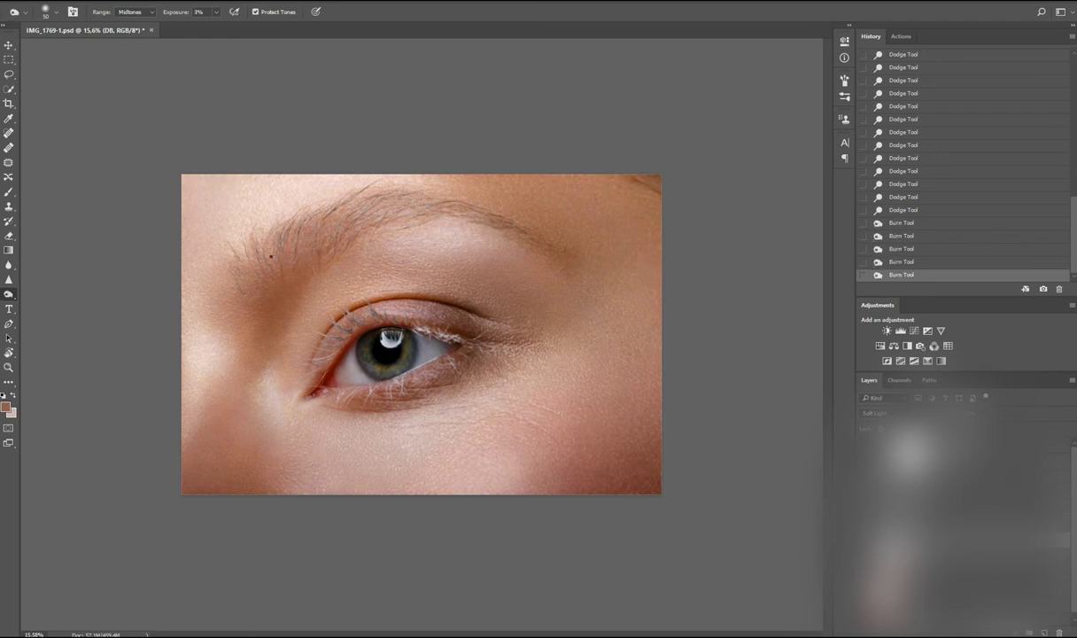
mouse_move(332, 248)
left_mouse_down()
mouse_move(301, 272)
mouse_move(319, 263)
mouse_move(282, 273)
mouse_move(281, 264)
mouse_move(251, 296)
mouse_move(411, 211)
mouse_move(345, 239)
mouse_move(376, 206)
left_mouse_up()
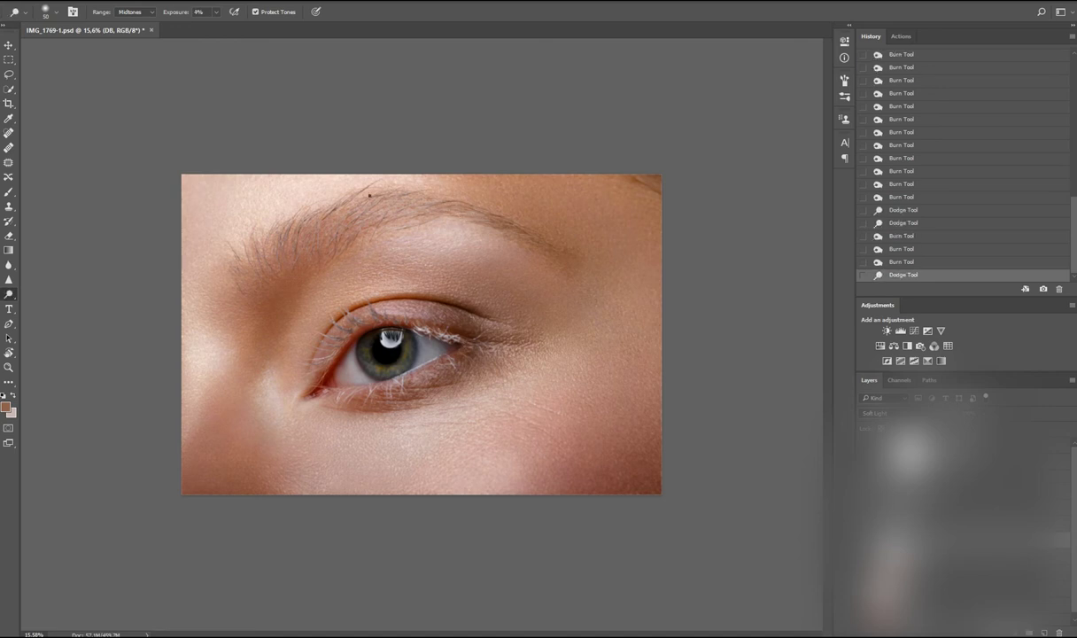
Step: Dodge the dark spots along the eyebrow's upper edge and burn the light spots in its middle
left_click_drag(330, 212, 390, 172)
key("shift+o")
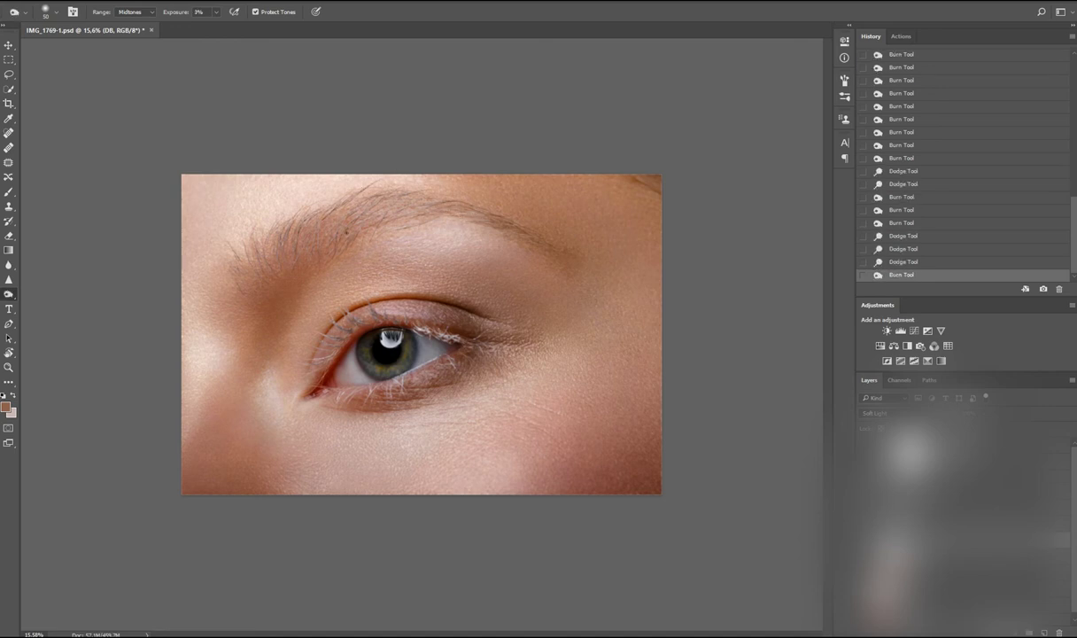
scroll(422, 334, "down", 3)
scroll(422, 334, "up", 1)
scroll(325, 329, "up", 3)
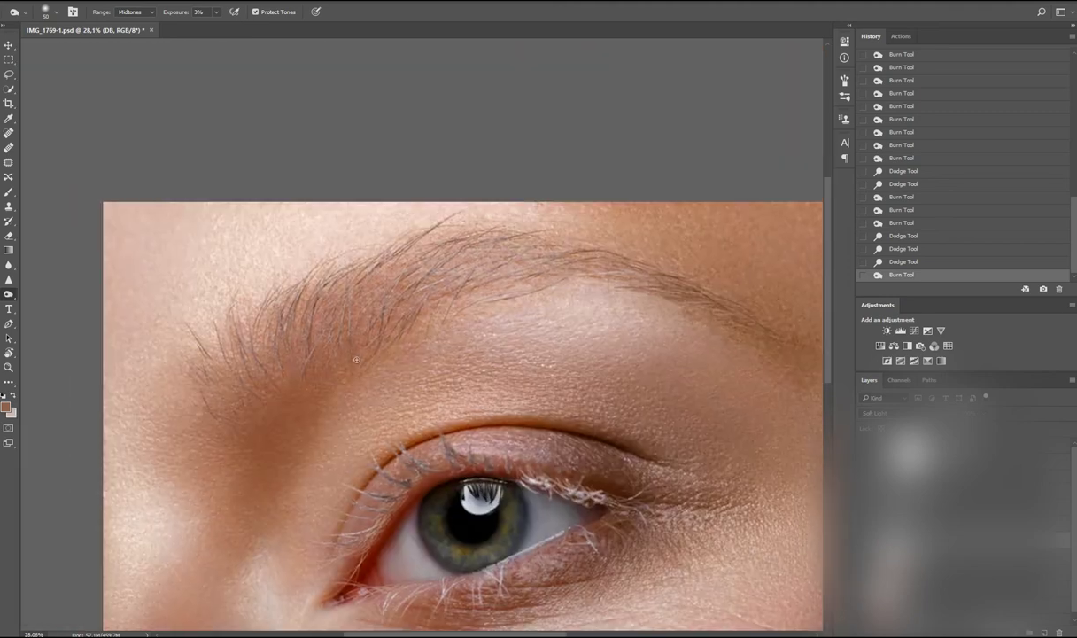
Step: Spot heal the uneven patches among the hairs along the inner half of the eyebrow on the low layer
key("j")
left_click(308, 312)
left_click(312, 306)
left_click(319, 300)
left_click(324, 295)
left_click(332, 291)
left_click(337, 287)
left_click(341, 286)
left_click(345, 286)
left_click(347, 284)
left_click(351, 283)
left_click(354, 282)
left_click(358, 281)
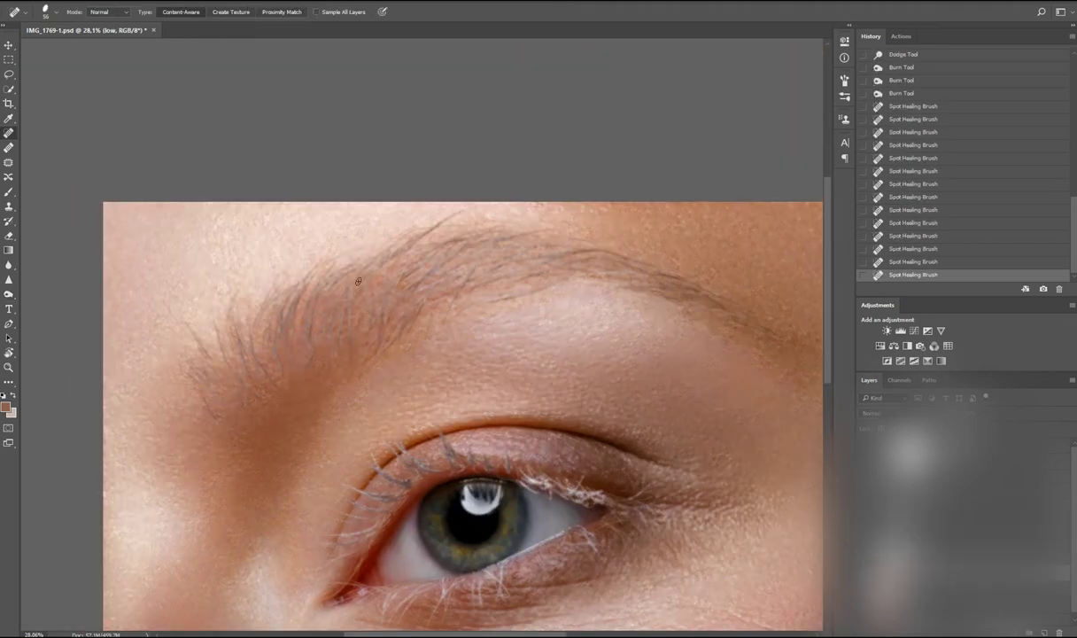
Step: Heal the uneven skin just below the inner end of the eyebrow on the low layer
left_click(282, 382)
key("shift+j")
left_click(295, 378)
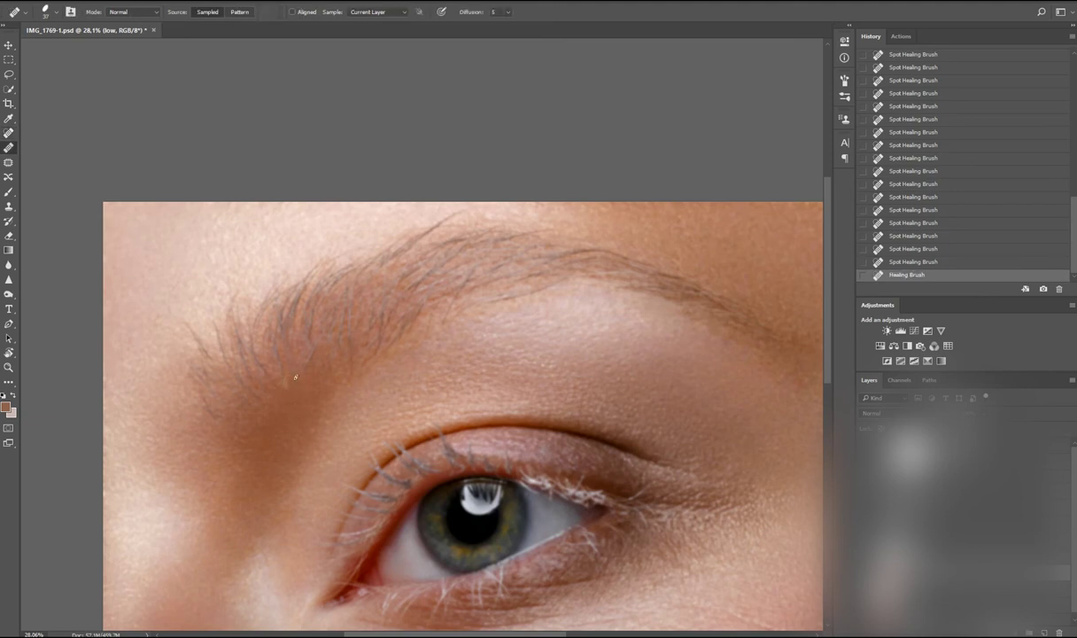
key("shift+j")
left_click(263, 377)
Step: Burn the light spots and dodge the dark spots within the inner part of the eyebrow on the DB layer
scroll(263, 376, "down", 3)
key("o")
left_click(249, 257)
left_click(248, 258)
left_click(251, 257)
key("shift+o")
left_click(253, 256)
left_click(254, 255)
left_click(256, 254)
scroll(367, 206, "up", 3)
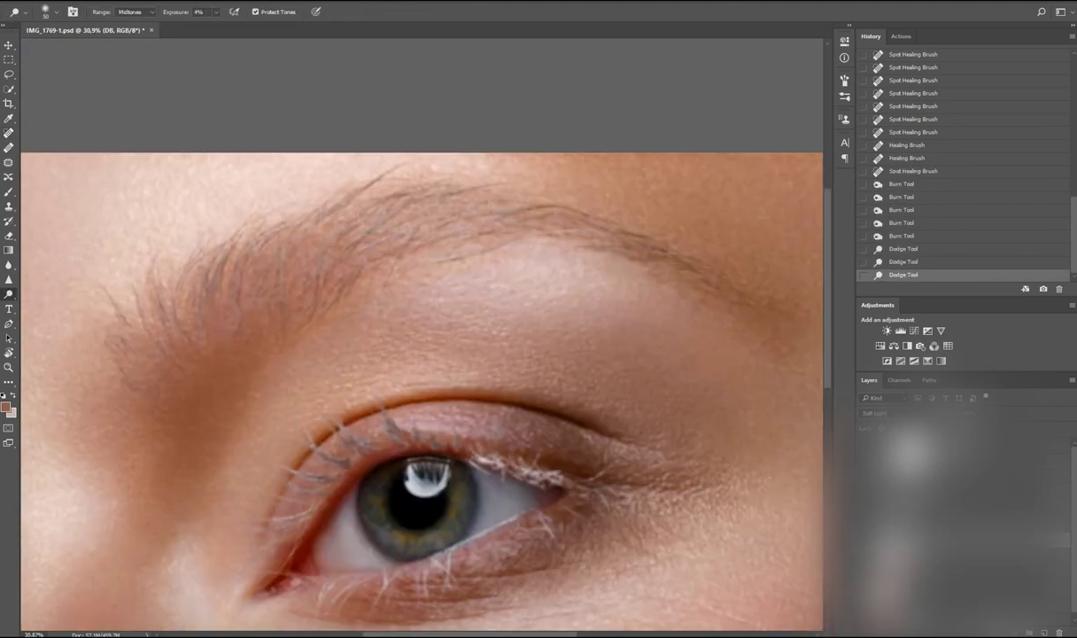
Step: Spot heal the blotchy skin along the eyebrow's lower edge and below its inner end on the low layer
key("j")
left_click(388, 258)
left_click_drag(434, 256, 496, 245)
left_click(352, 266)
left_click(335, 296)
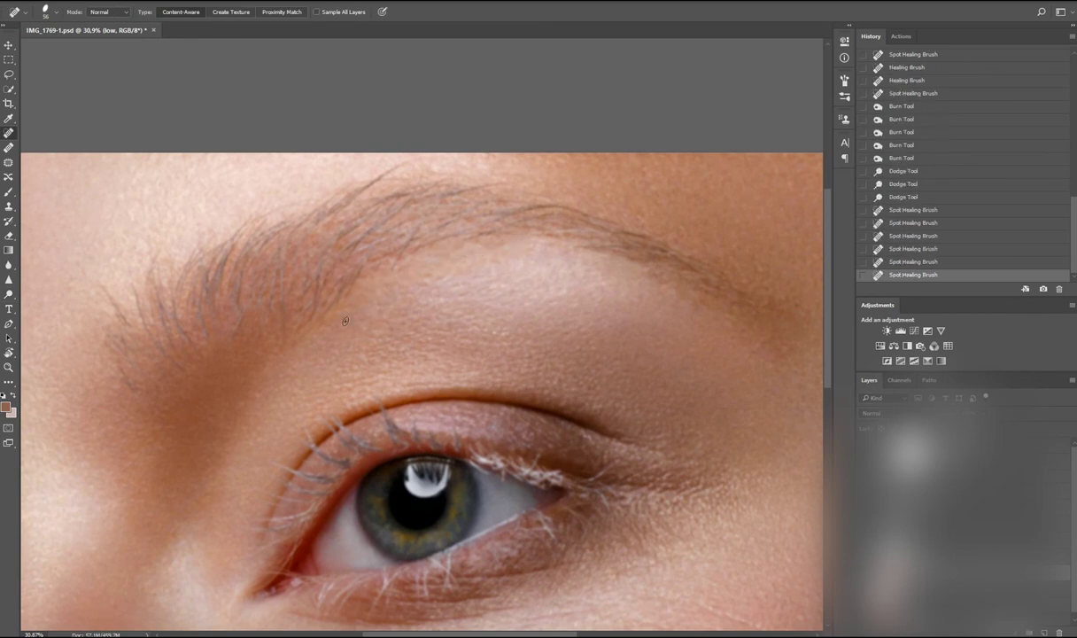
left_click_drag(129, 390, 131, 392)
key("alt+bracketright")
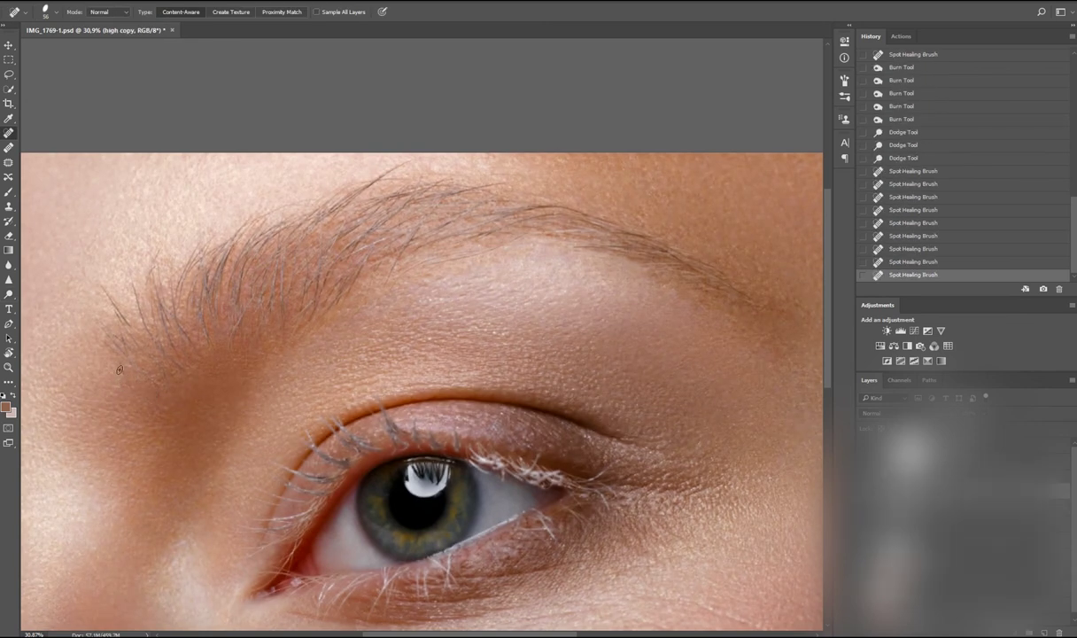
Step: Dodge the dark spots and burn the light spots around the eyebrow's inner end and lower edge on the DB layer
key("o")
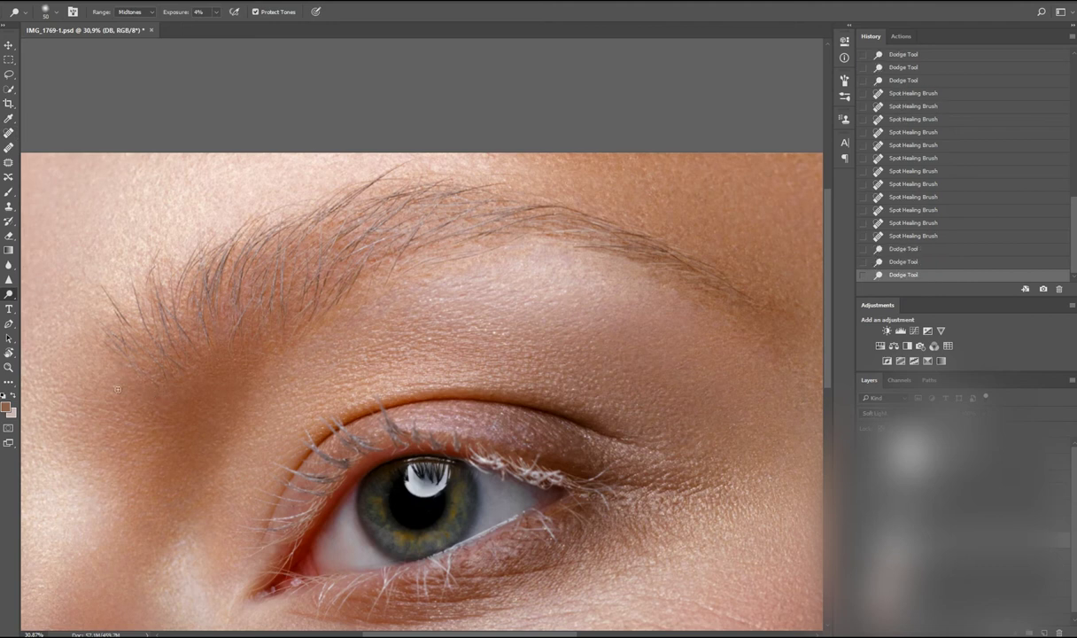
scroll(288, 334, "down", 2)
scroll(416, 425, "up", 2)
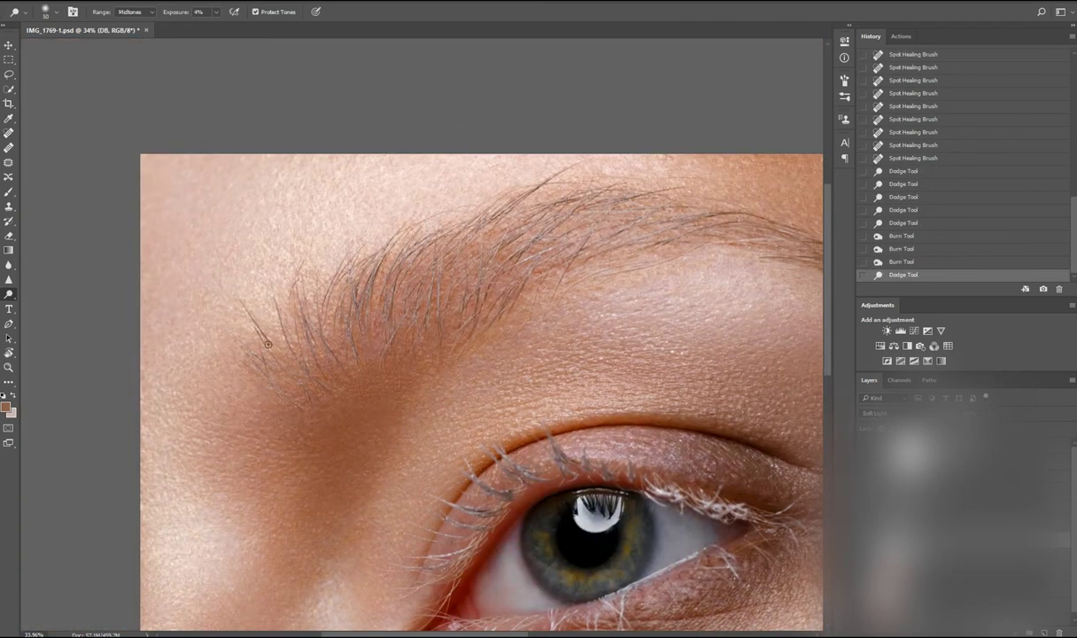
left_click_drag(244, 364, 221, 395)
key("shift+o")
mouse_move(468, 372)
left_mouse_down()
mouse_move(358, 381)
mouse_move(256, 412)
left_mouse_up()
key("shift+o")
left_click_drag(332, 309, 381, 296)
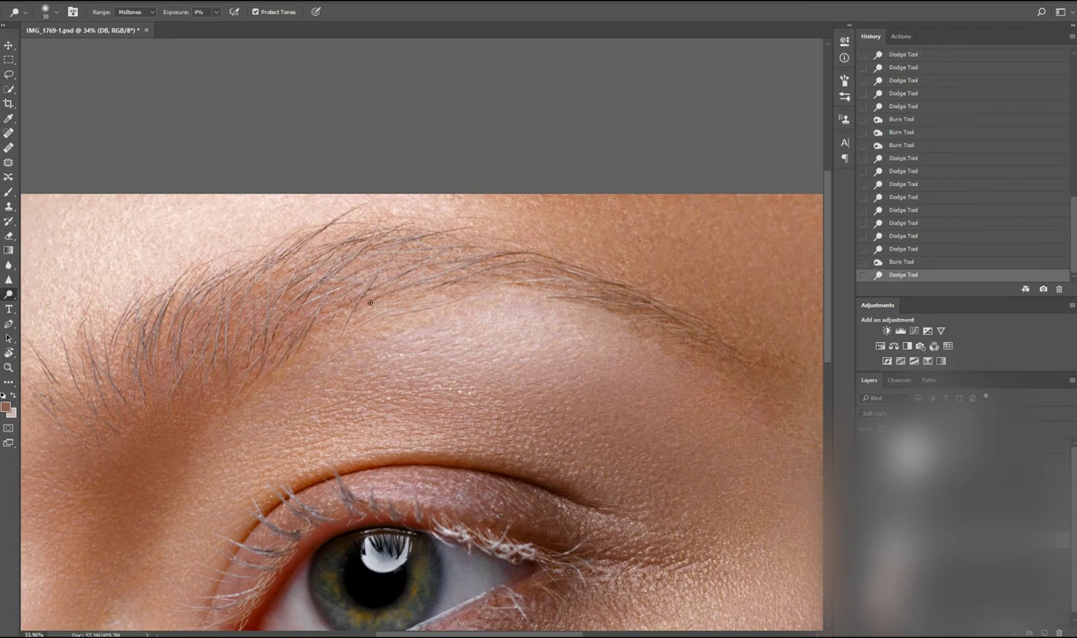
Step: Spot heal the uneven patches around the tail of the eyebrow on the low layer
mouse_move(521, 475)
left_mouse_down()
mouse_move(565, 246)
mouse_move(511, 255)
mouse_move(472, 288)
left_mouse_up()
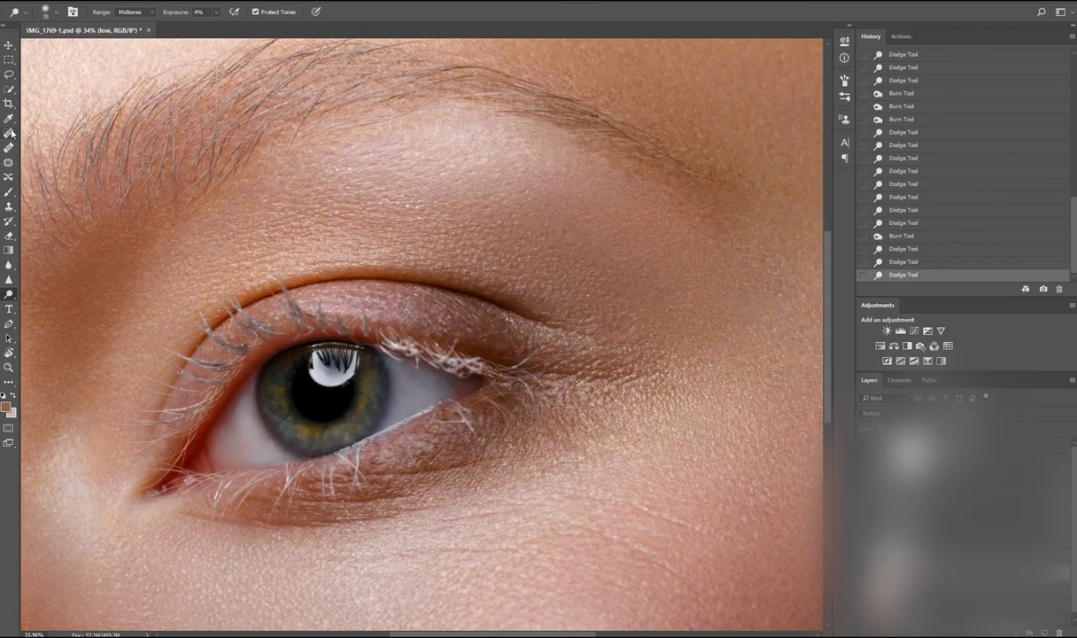
key("j")
left_click(472, 288)
scroll(430, 314, "down", 3)
key("ctrl+s")
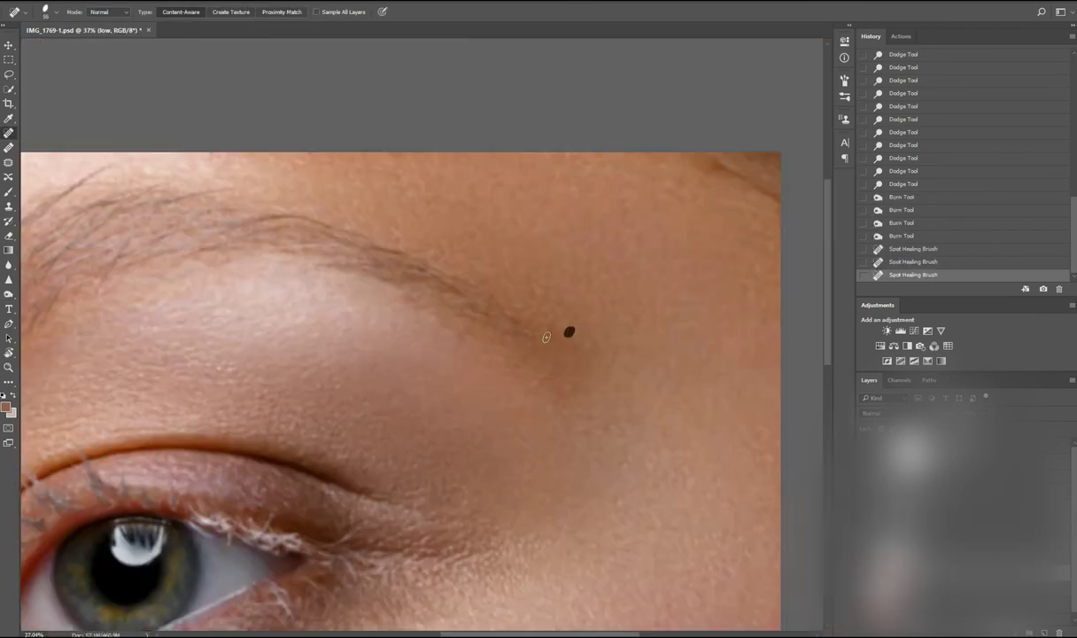
left_click(544, 331)
scroll(664, 241, "down", 3)
Step: Burn the light spots in the skin around the eyebrow's tail on the DB layer at 3% exposure
key("o")
left_click_drag(663, 241, 661, 184)
scroll(672, 213, "down", 3)
key("alt+bracketright")
scroll(274, 350, "up", 4)
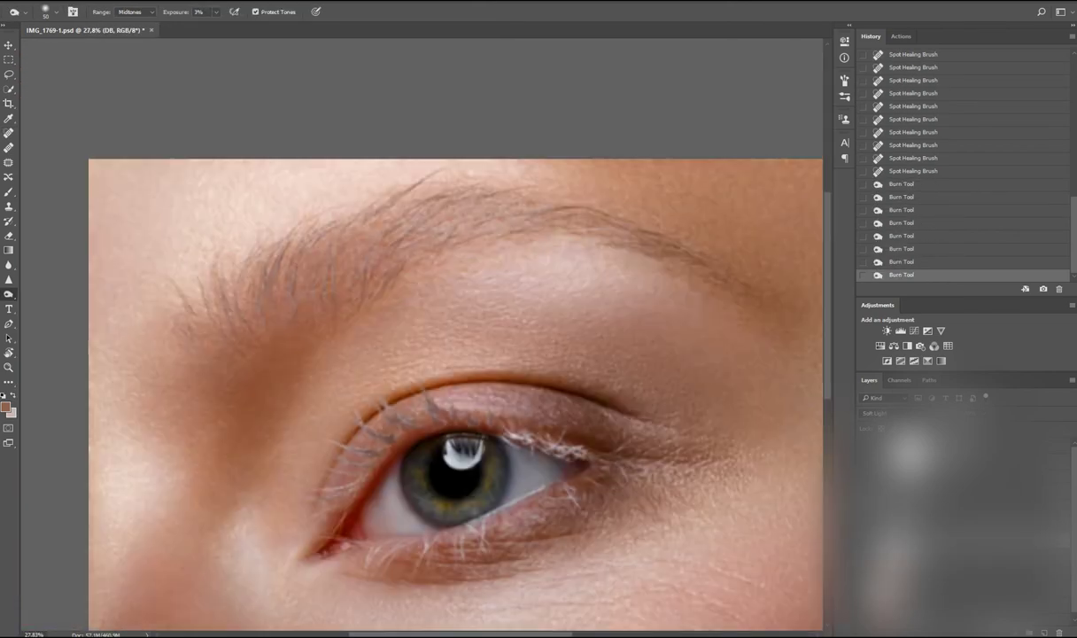
Step: Create a layer named color in Color blending mode and paint sampled skin tones over the upper lid area with 8% flow
key("b")
key("ctrl+shift+alt+n")
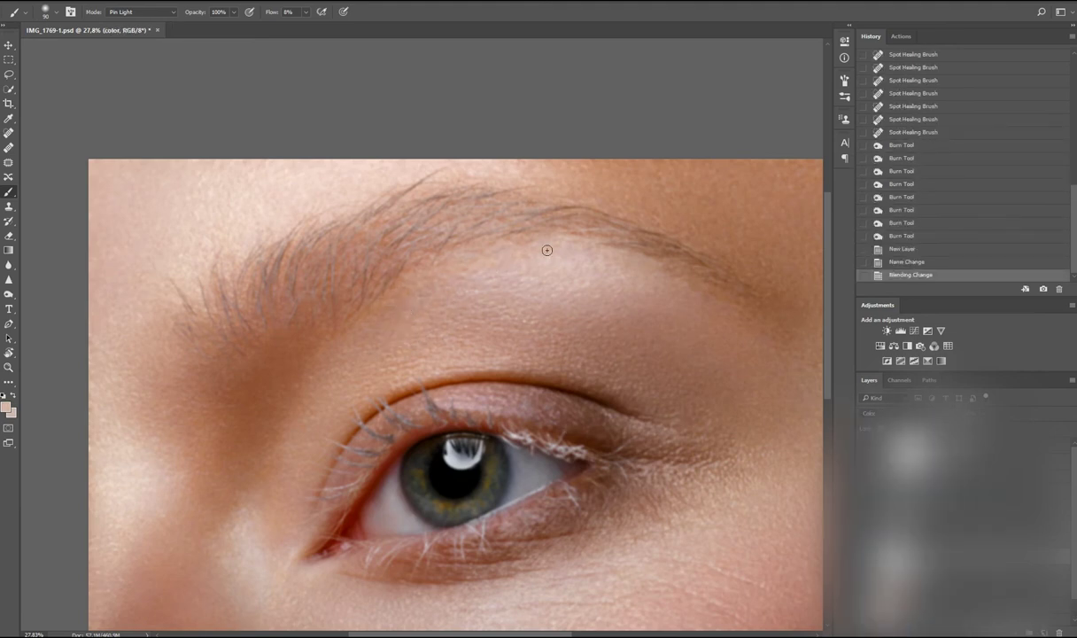
left_click_drag(547, 249, 526, 372)
scroll(525, 372, "down", 1)
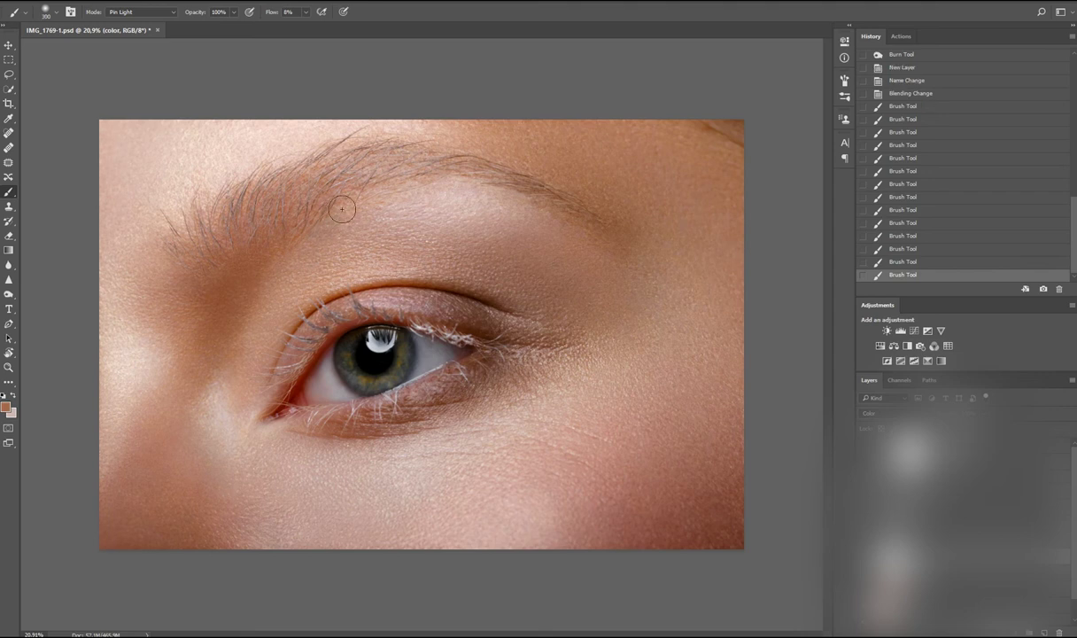
Step: Erase and repaint skin color around the brow on the color layer, and delete that layer
key("e")
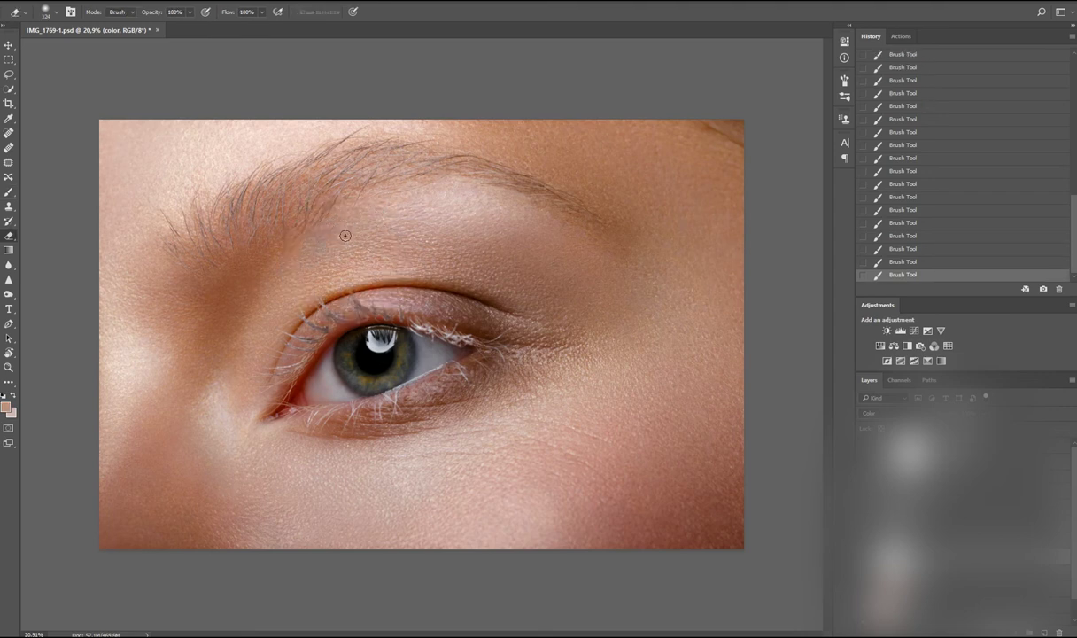
left_click_drag(388, 204, 380, 224)
key("b")
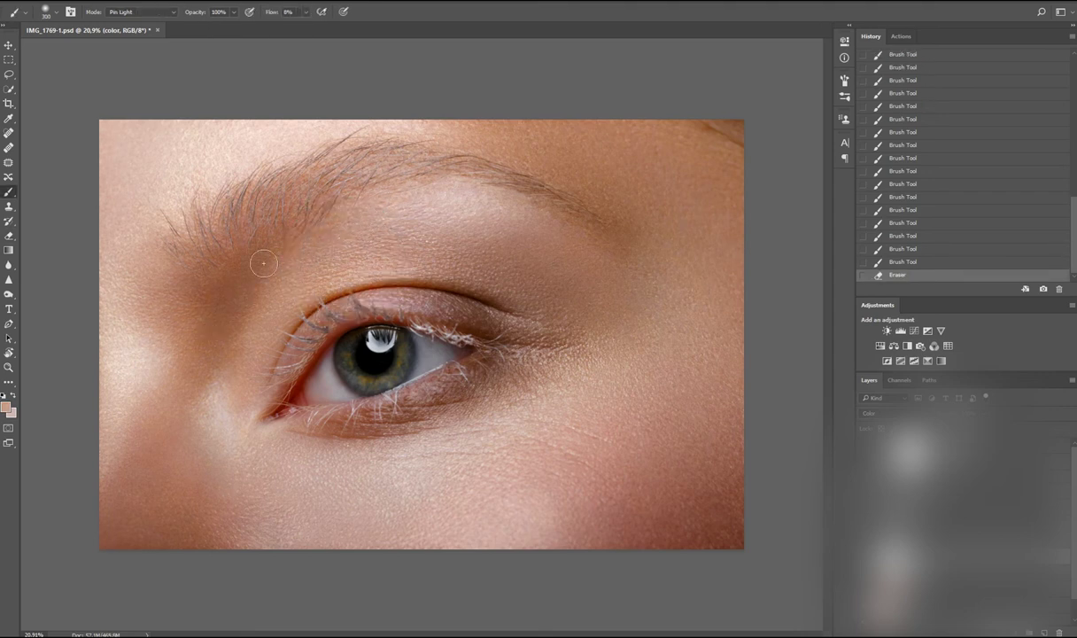
left_click_drag(190, 241, 209, 368)
scroll(242, 250, "down", 1)
key("Delete")
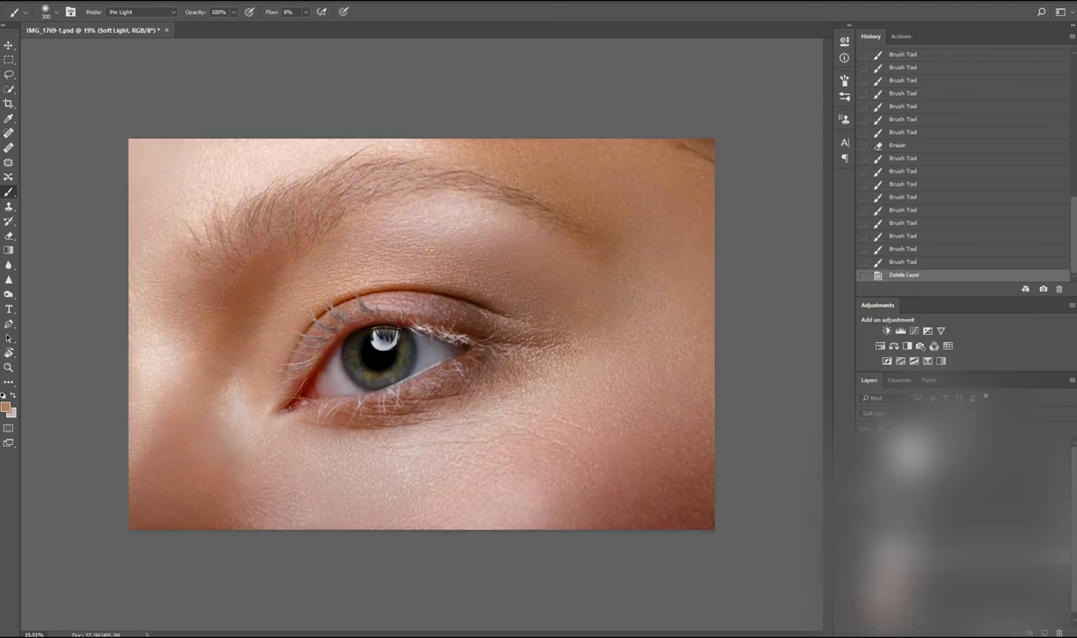
Step: Burn the skin beside the nose and around the eye on the DB 2 layer in black-and-white view
scroll(428, 378, "down", 5)
scroll(428, 378, "up", 2)
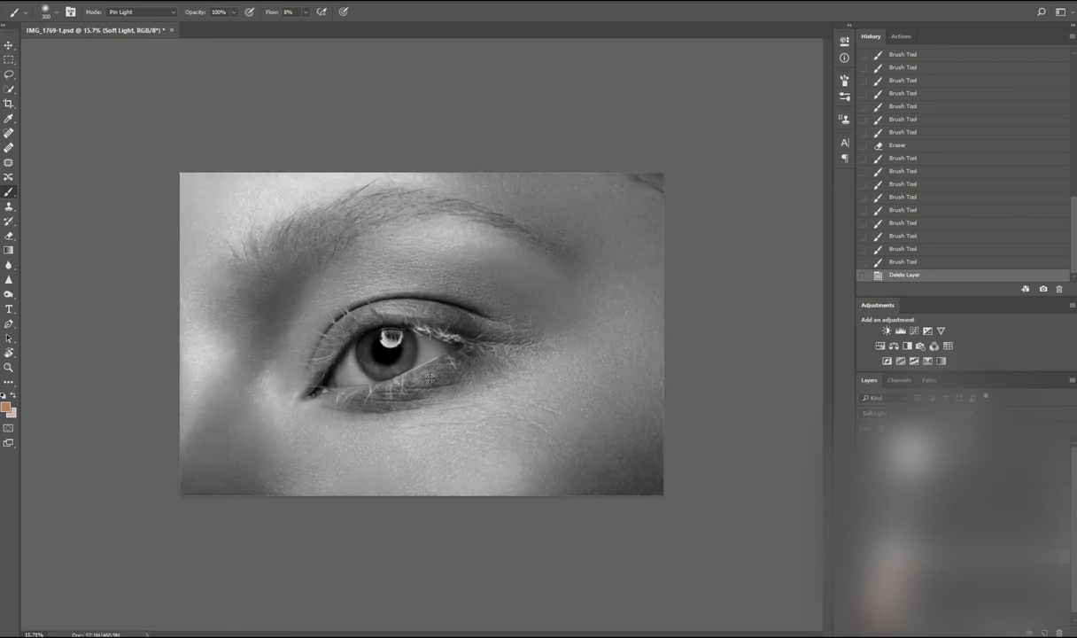
scroll(413, 391, "down", 3)
key("o")
left_click(303, 392)
left_click(304, 393)
left_click(303, 392)
left_click(302, 391)
left_click(305, 393)
left_click(307, 392)
left_click(310, 392)
left_click(312, 390)
left_click(315, 390)
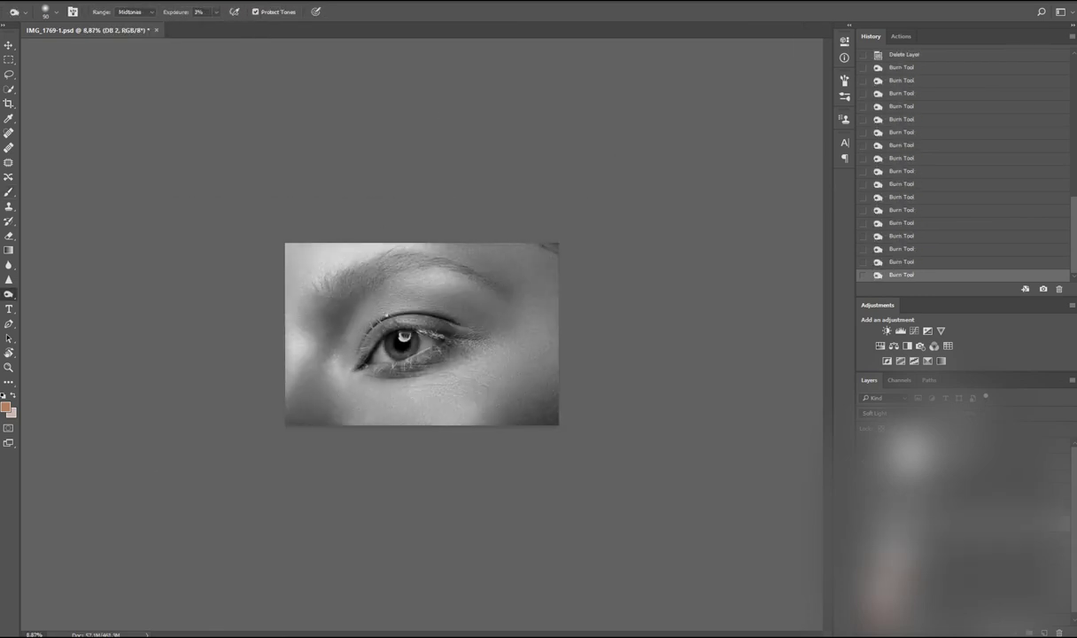
Step: Dodge the dark spots in the shadow below the eyebrow's inner end on the DB layer at 4% exposure
scroll(426, 338, "up", 3)
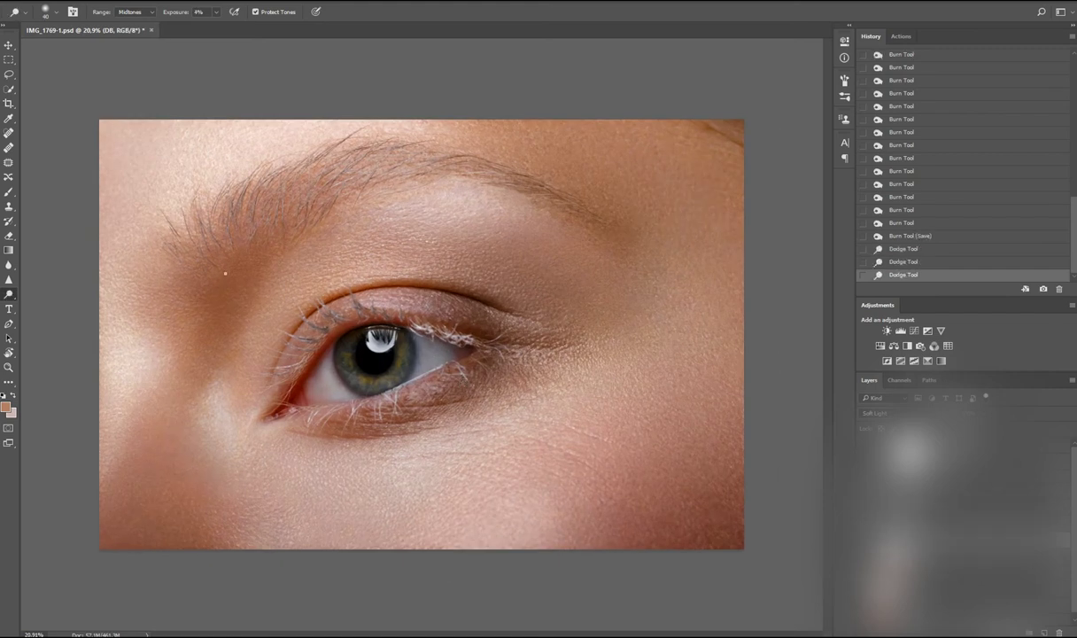
left_click(225, 274)
left_click(224, 272)
left_click(223, 272)
left_click(222, 271)
left_click(222, 270)
left_click(221, 268)
left_click(219, 267)
left_click(218, 266)
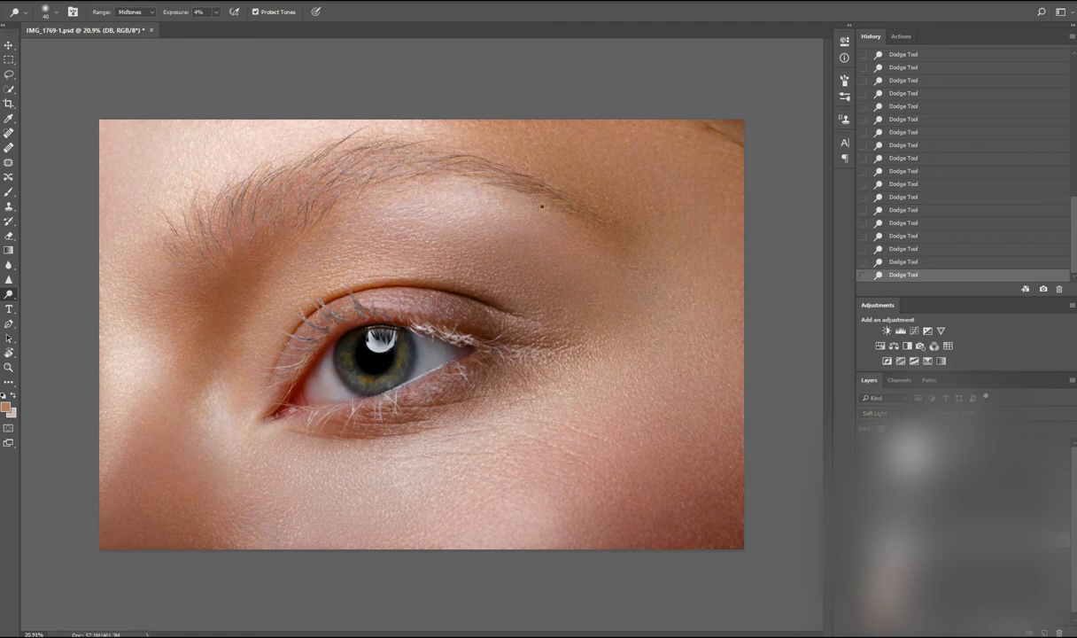
Step: Burn the light spots and dodge the dark spots across the inner and middle eyebrow on the DB layer
scroll(422, 333, "down", 1)
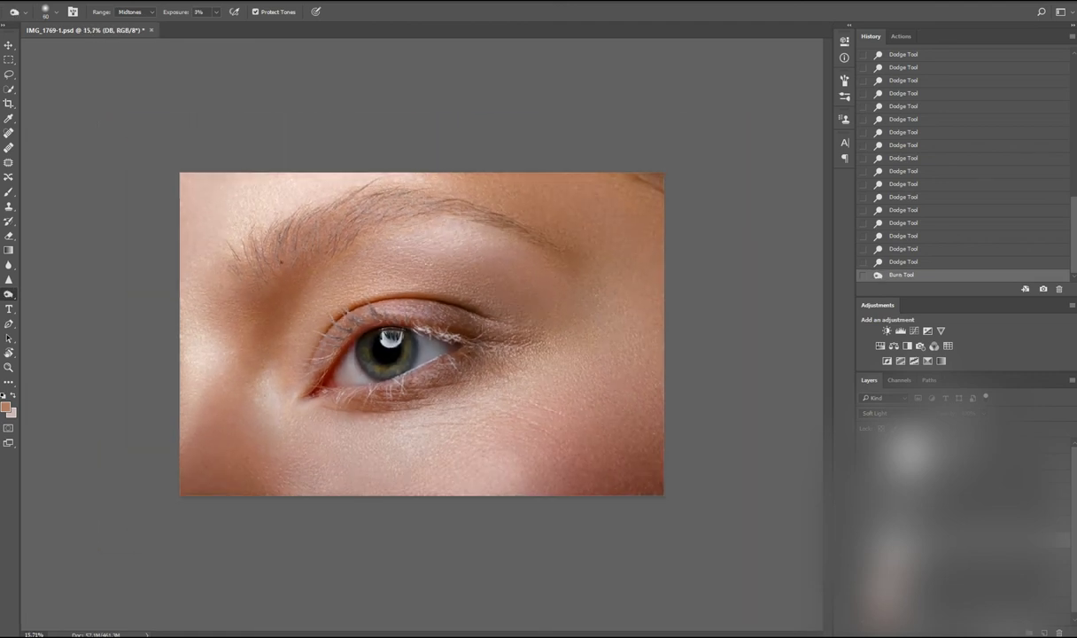
left_click_drag(266, 267, 419, 210)
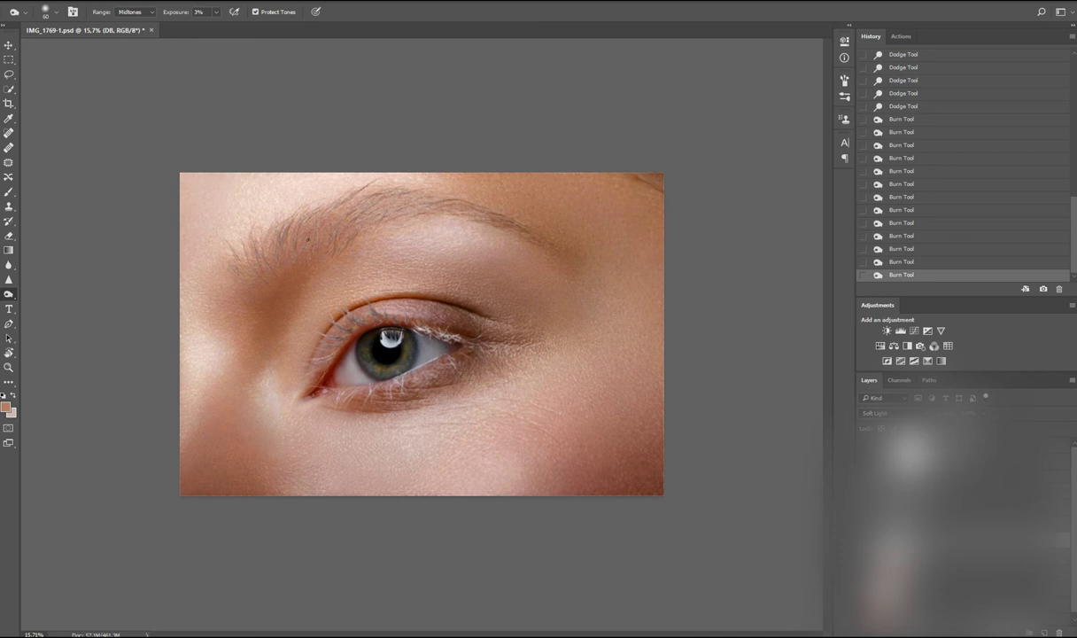
left_click_drag(280, 232, 354, 204)
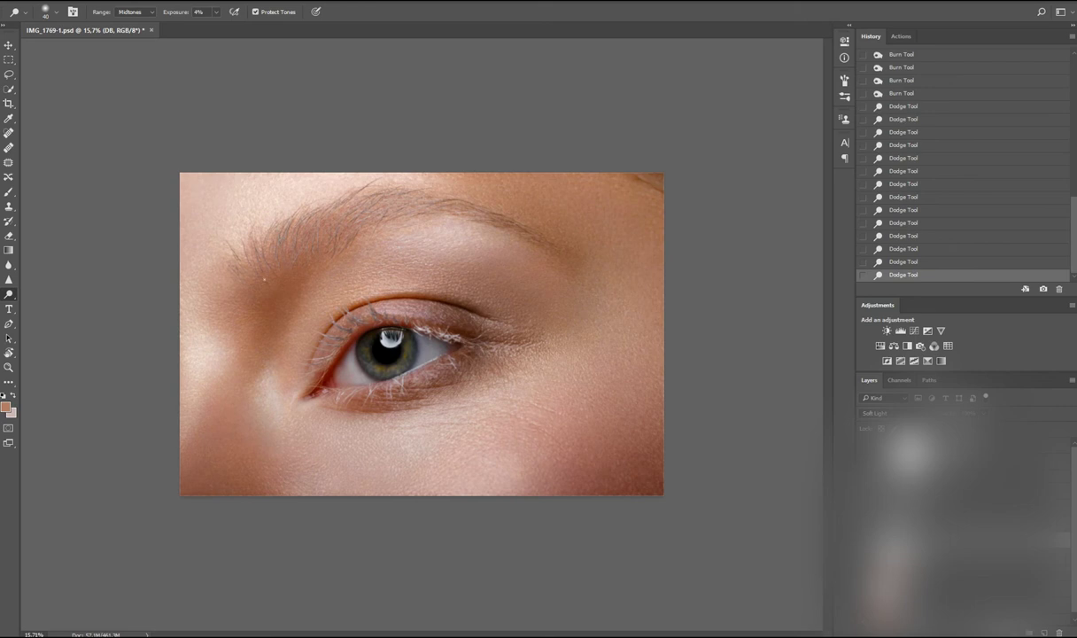
Step: Duplicate and group the retouching layers and apply a 7.6-pixel Gaussian Blur to the low copy layer
key("F2")
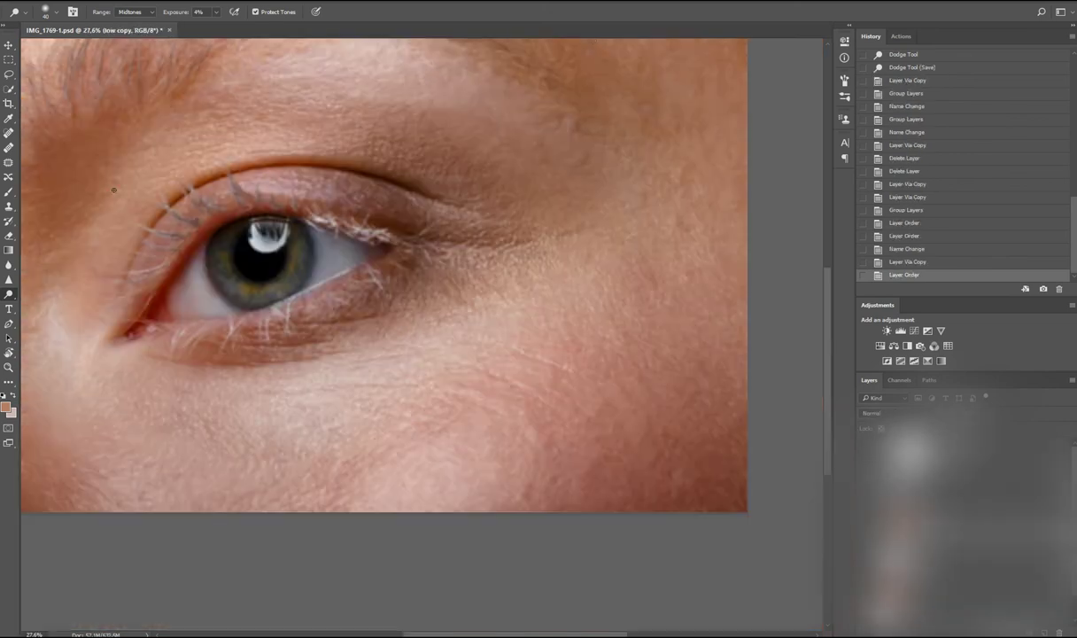
left_click(163, 0)
left_click(118, 156)
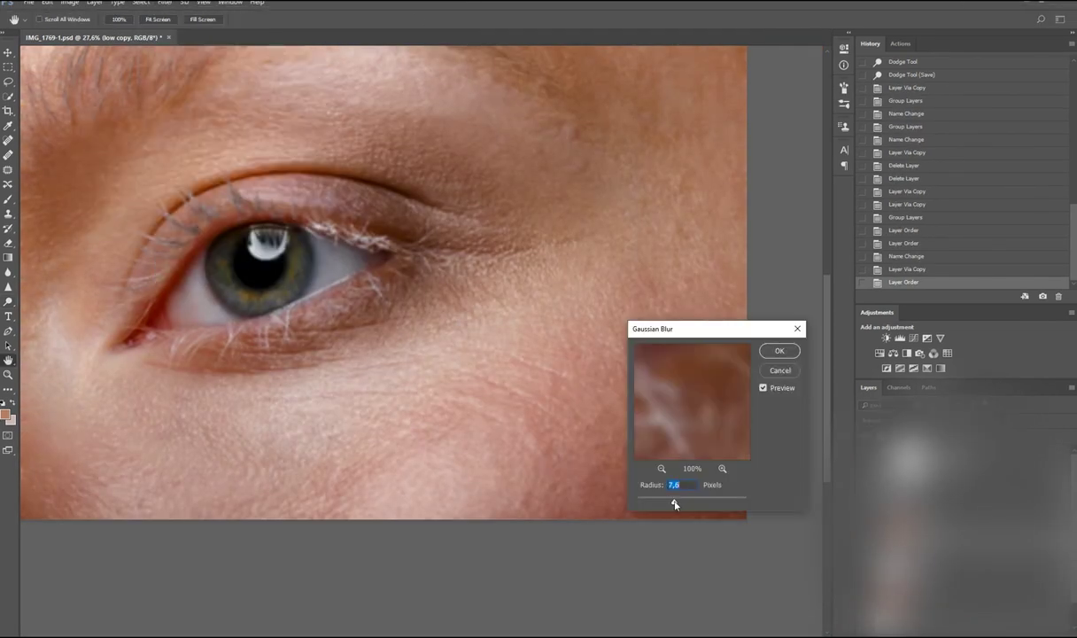
key("Return")
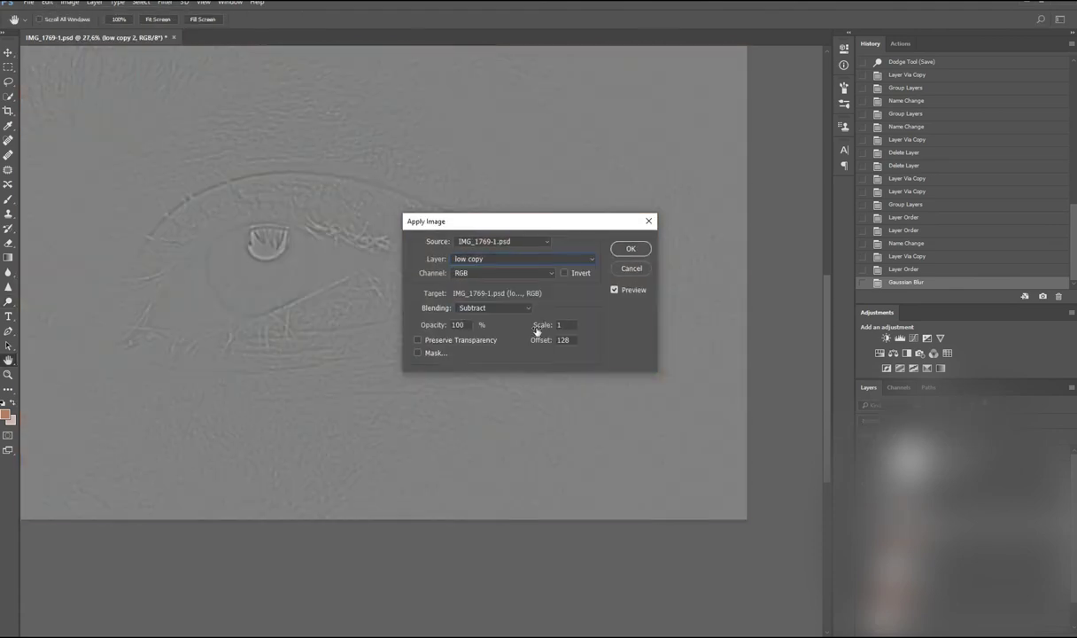
Step: Subtract low copy from low copy 2 with Apply Image at scale 1, offset 128, and adjust the middle layer's brightness and contrast
key("Return")
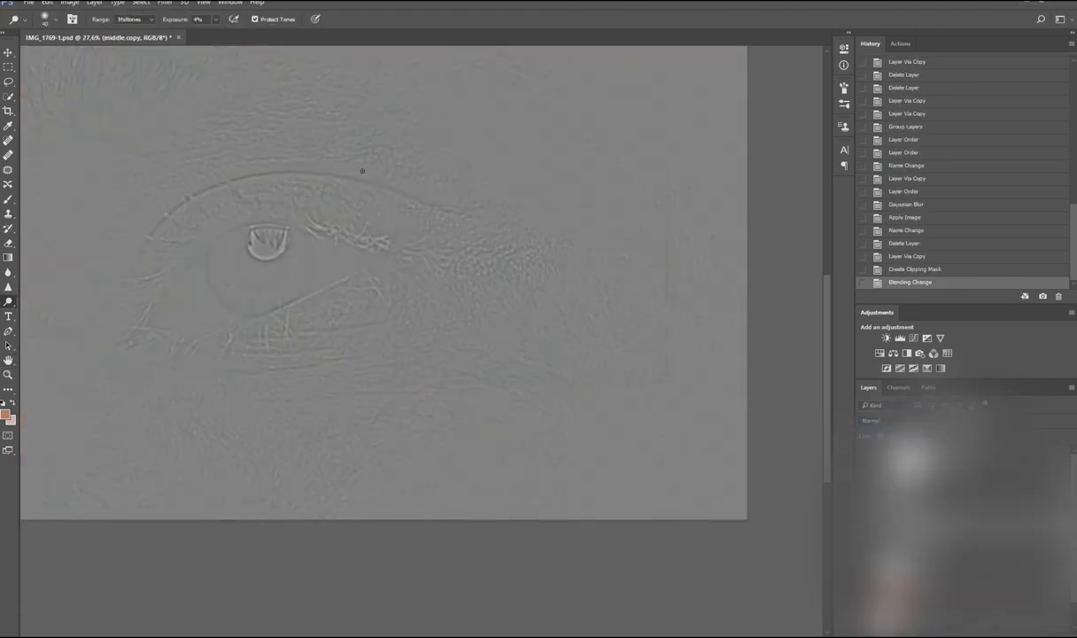
key("Return")
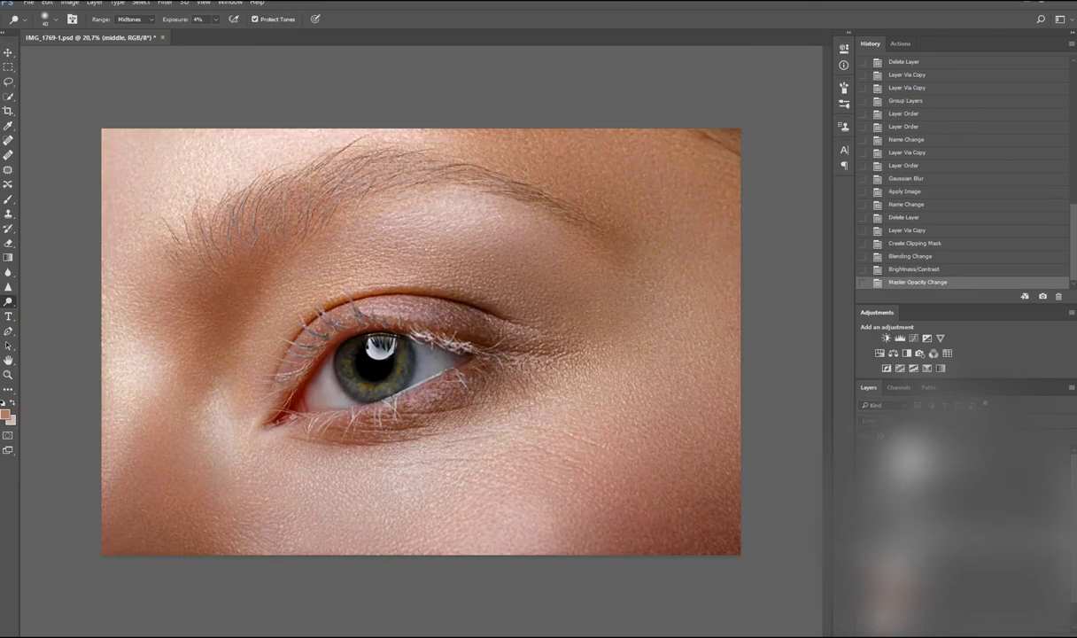
Step: Add a layer mask to the middle layer and paint on it over the skin around the eye and nose at 100% flow
scroll(421, 341, "down", 2)
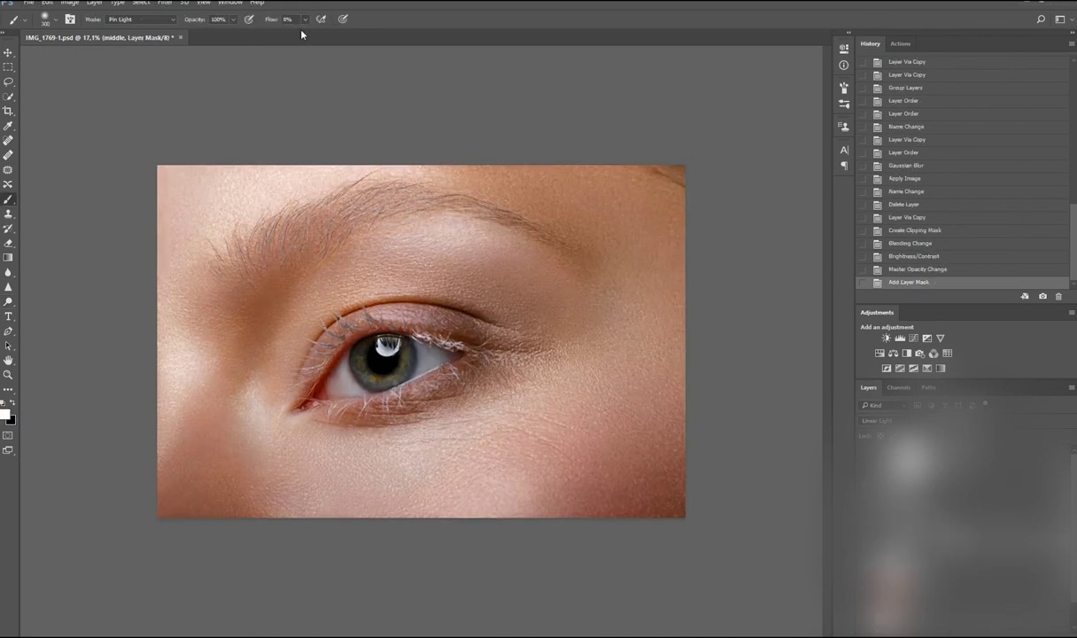
mouse_move(523, 288)
left_mouse_down()
mouse_move(658, 349)
mouse_move(590, 464)
mouse_move(367, 505)
mouse_move(290, 338)
mouse_move(198, 248)
left_mouse_up()
scroll(419, 371, "down", 2)
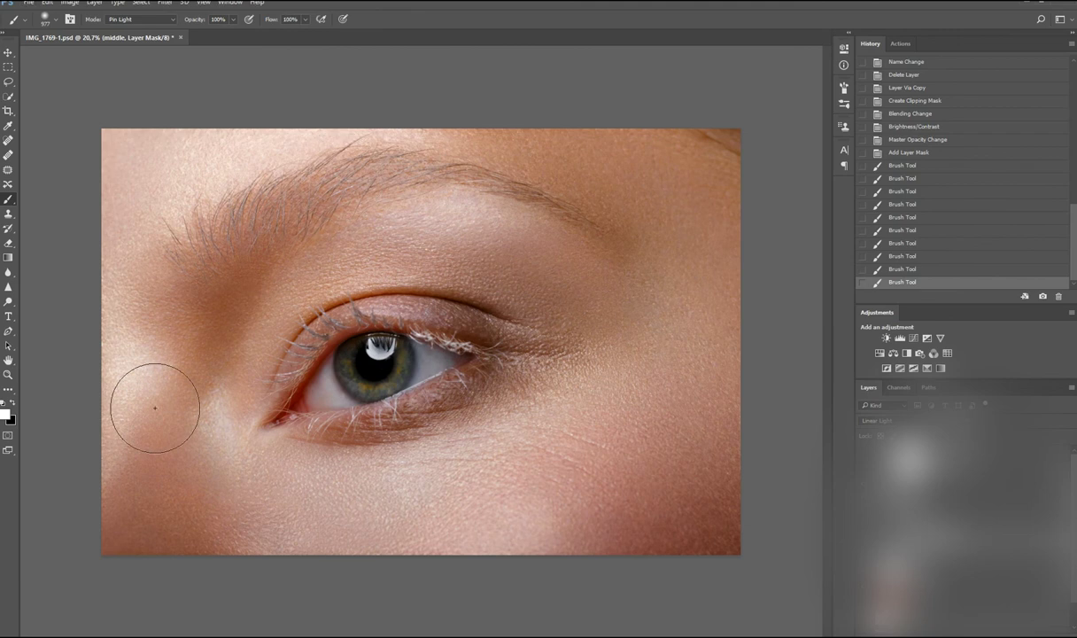
left_click_drag(152, 409, 144, 373)
scroll(144, 373, "down", 1)
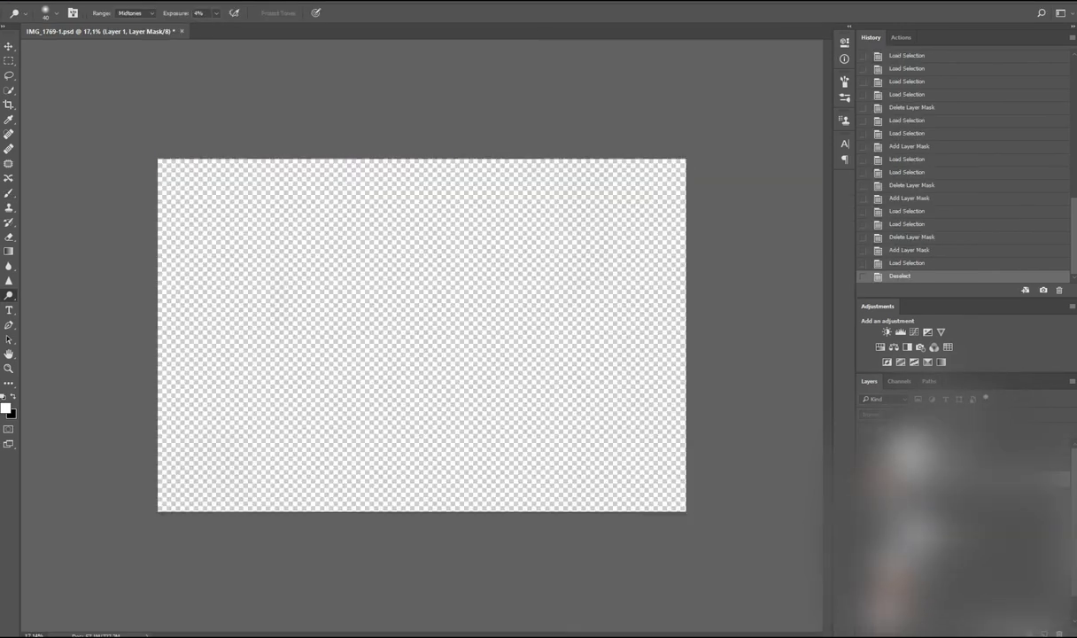
Step: Brighten Layer 1's mask with Curves by mapping input 161 to output 255, and paint the eye black on it
left_click(70, 3)
left_click(239, 72)
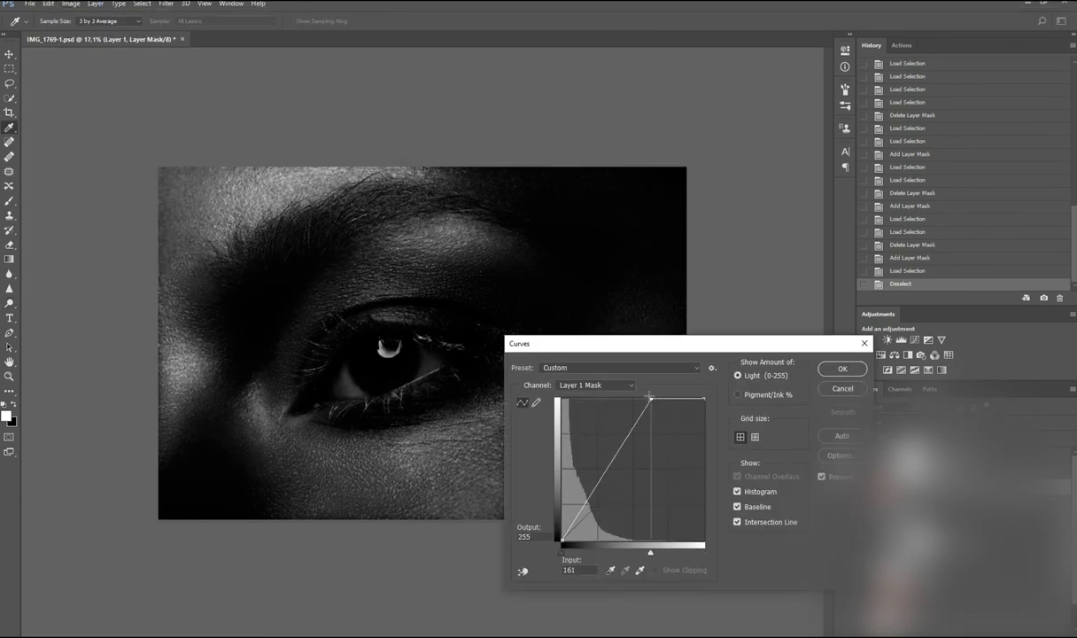
key("Return")
key("b")
key("x")
left_click_drag(372, 342, 416, 365)
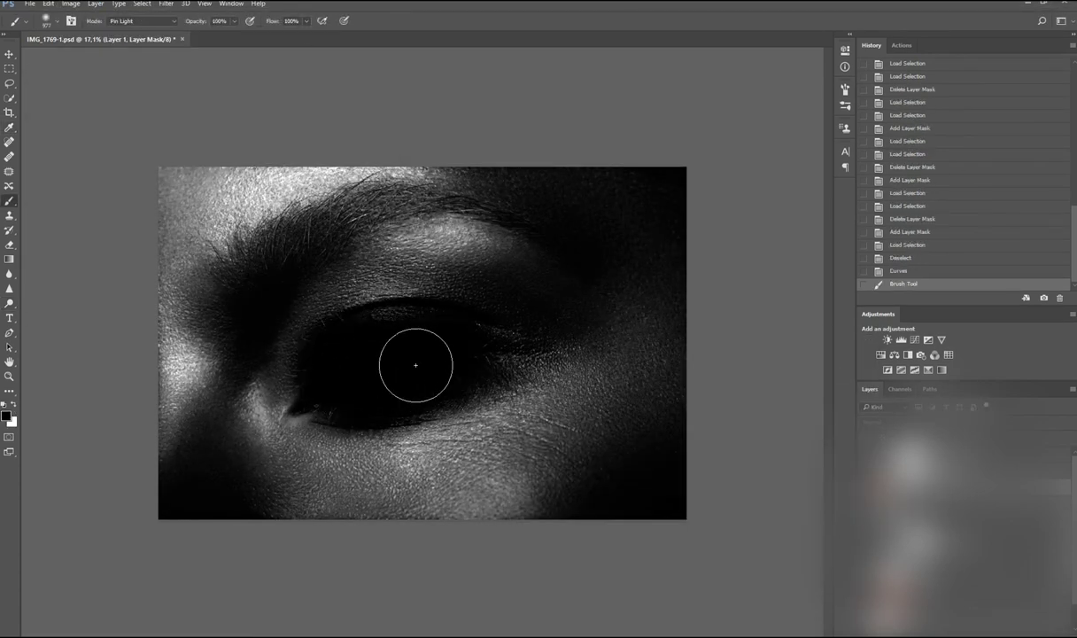
Step: Invert the Gradient Map 1 mask and paint over the eye, cheek and temple, lowering the brush flow to 28% and 11%
key("ctrl+i")
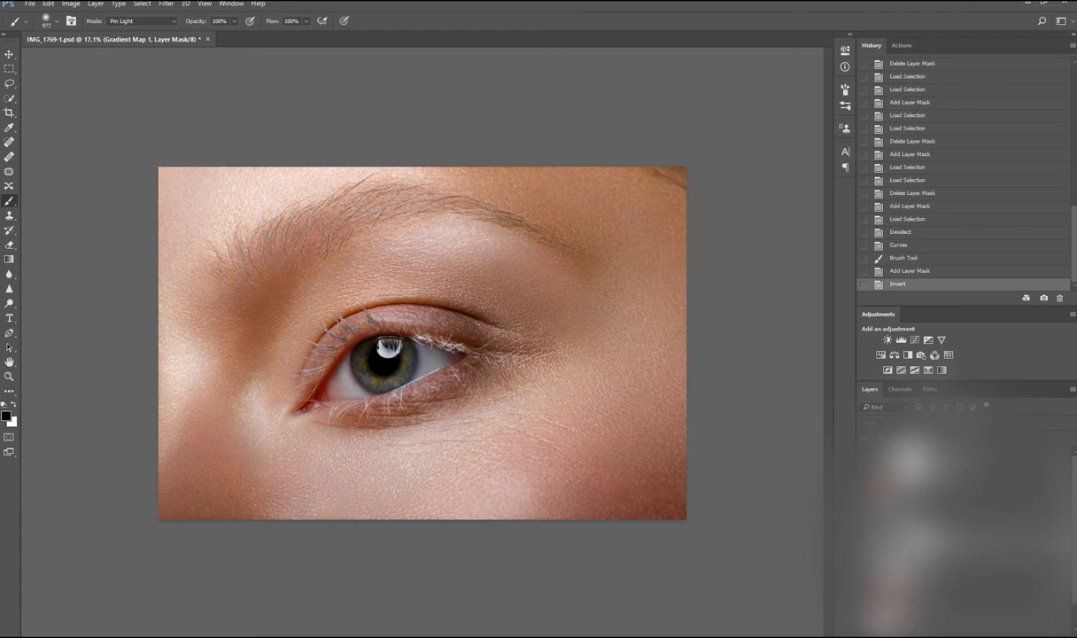
mouse_move(354, 341)
left_mouse_down()
mouse_move(395, 355)
mouse_move(381, 368)
left_mouse_up()
left_click_drag(305, 21, 257, 36)
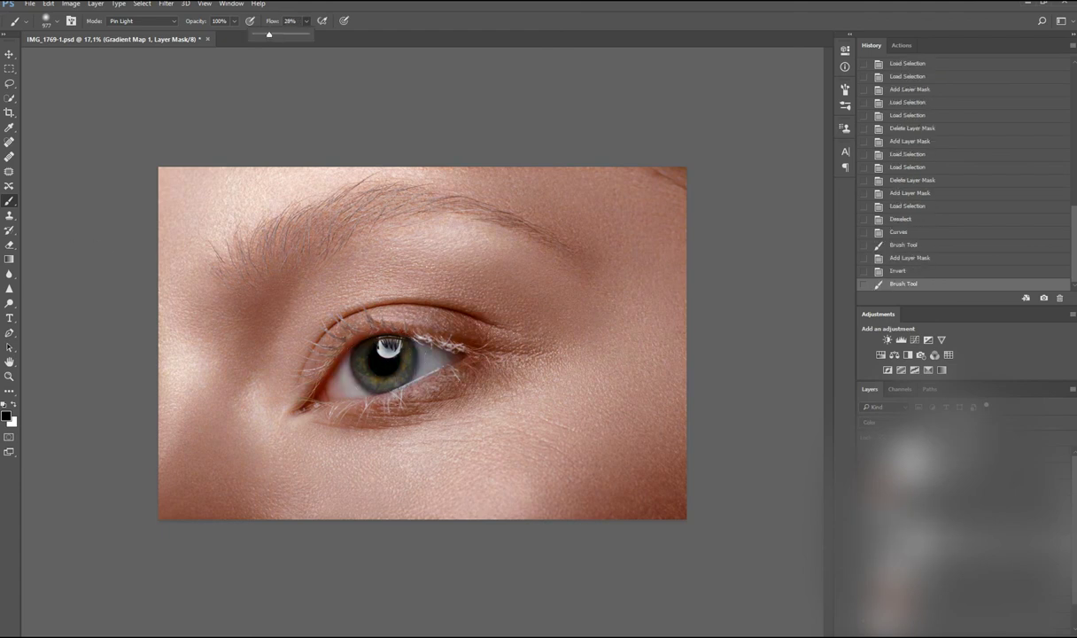
left_click_drag(630, 467, 576, 381)
left_click_drag(307, 20, 284, 26)
left_click_drag(611, 336, 630, 320)
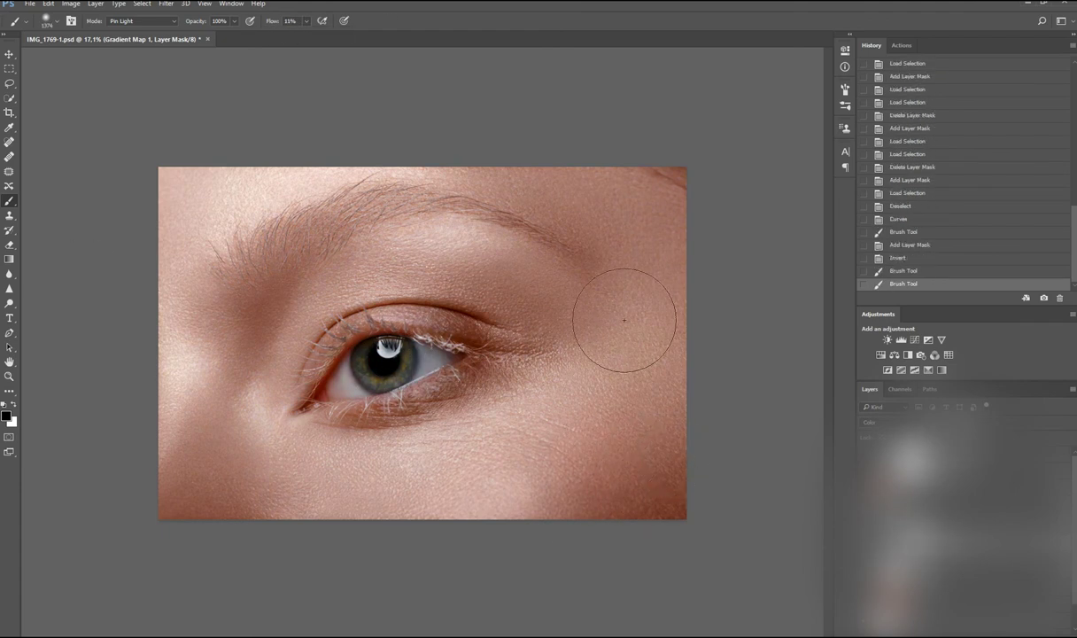
Step: Paint the Gradient Map mask with a larger brush at 11% flow over the eyelid, under-eye skin and inner brow area
key("bracketright")
key("bracketright")
left_click_drag(231, 292, 248, 310)
left_click_drag(354, 443, 421, 496)
left_click_drag(389, 425, 478, 470)
left_click_drag(372, 310, 452, 336)
left_click_drag(239, 292, 204, 230)
left_click_drag(492, 266, 336, 256)
left_click_drag(266, 416, 252, 395)
left_click_drag(416, 443, 469, 483)
Step: Refine the Gradient Map mask around the eyebrow and forehead with a smaller brush
key("bracketleft")
key("bracketleft")
key("bracketleft")
key("bracketleft")
key("bracketleft")
key("bracketleft")
key("bracketleft")
left_click_drag(302, 202, 197, 295)
left_click_drag(198, 255, 333, 228)
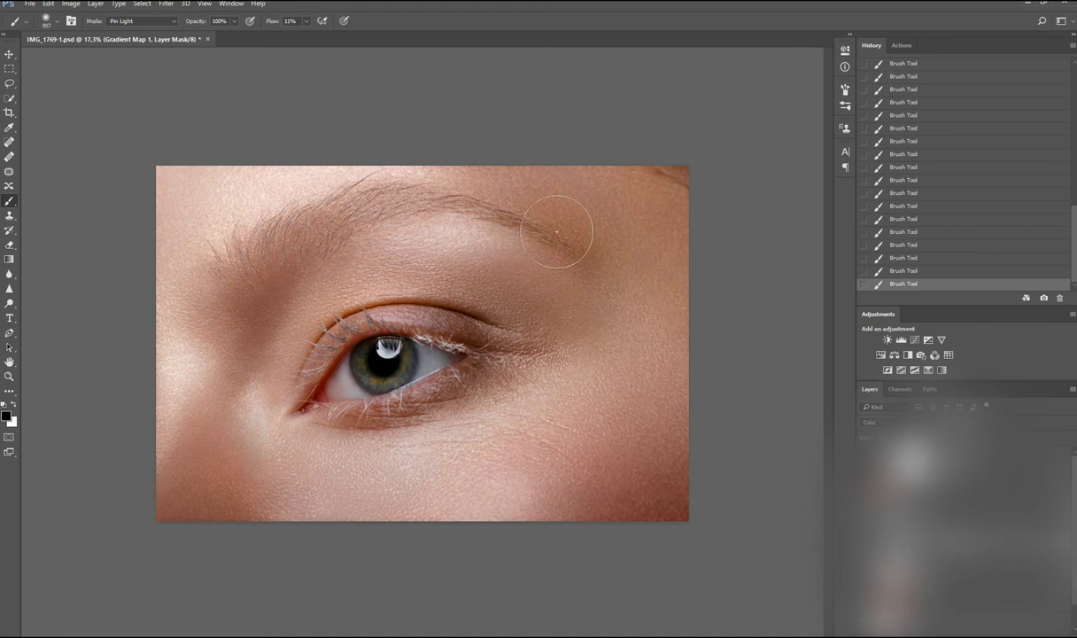
scroll(424, 346, "up", 2)
key("bracketright")
key("bracketright")
key("bracketright")
key("x")
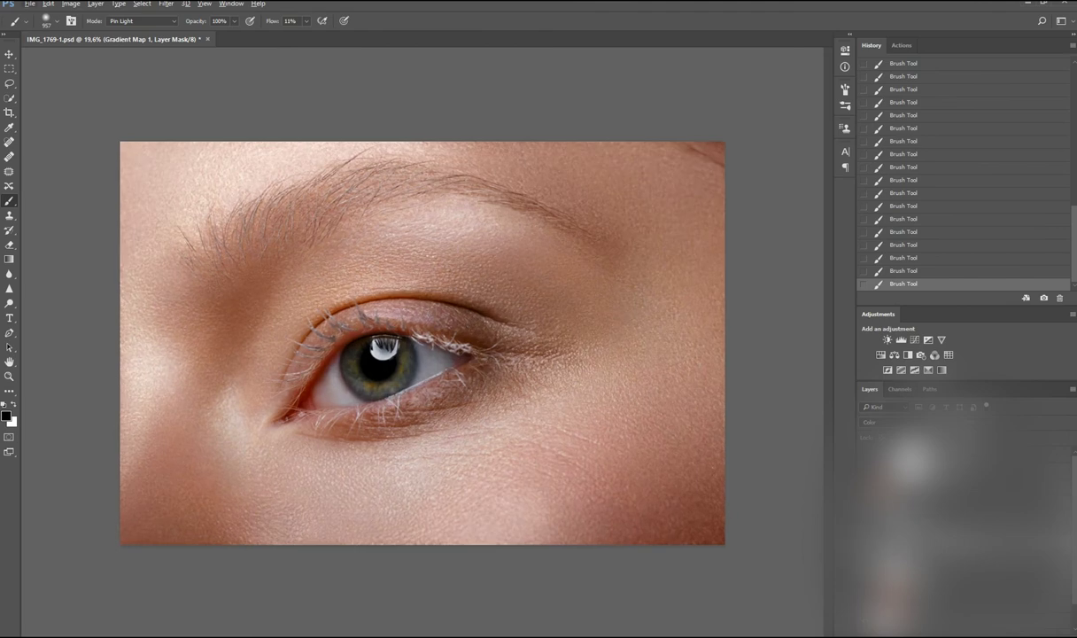
Step: Add a new empty layer named Soft Light above the highlights layer
scroll(648, 478, "up", 1)
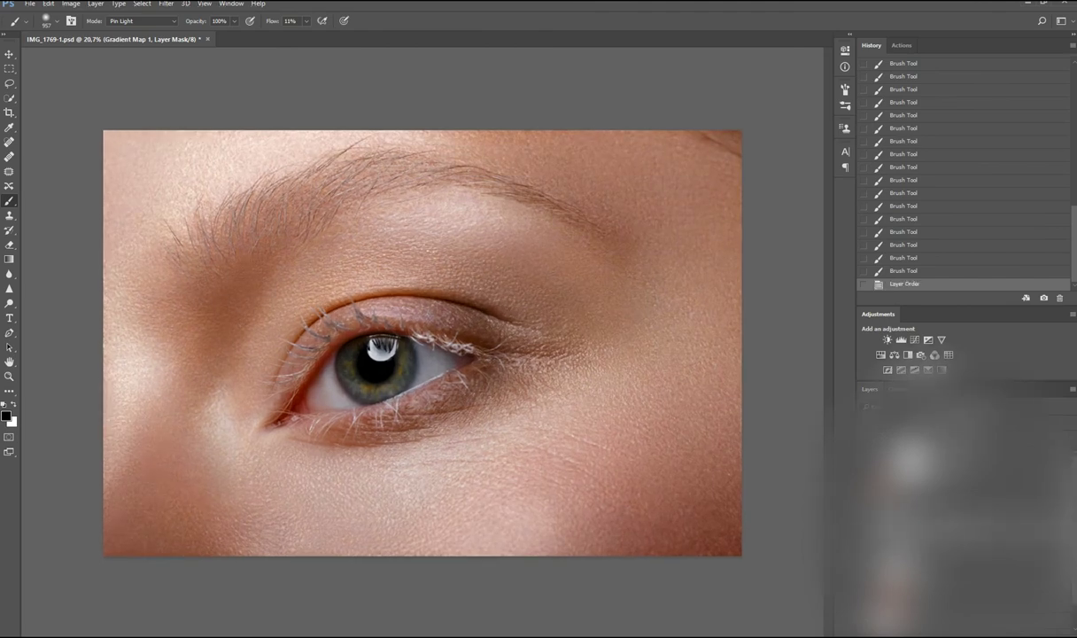
key("alt+]")
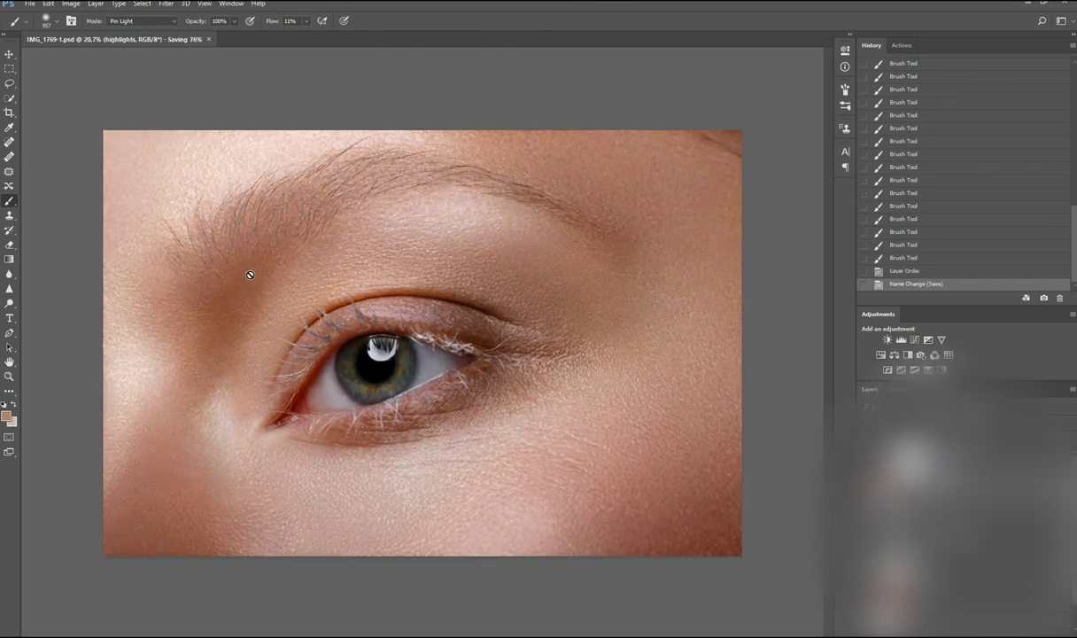
key("ctrl+shift+alt+n")
type("Soft Light")
key("Return")
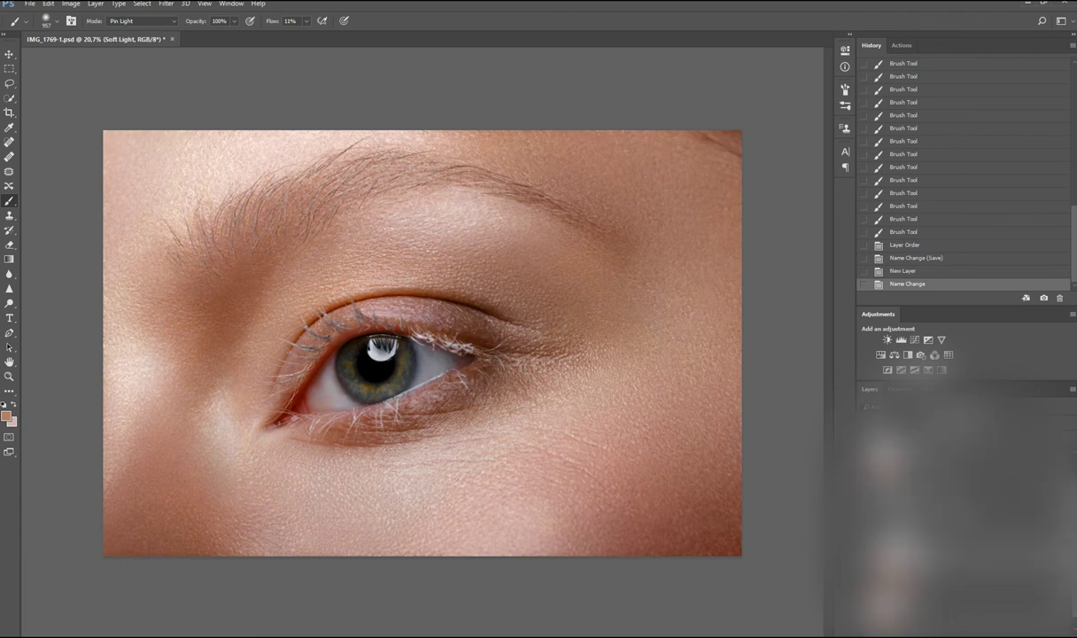
Step: Add a Curves layer that lowers the red channel, invert its mask, and paint the effect onto the white of the eye
left_click(914, 339)
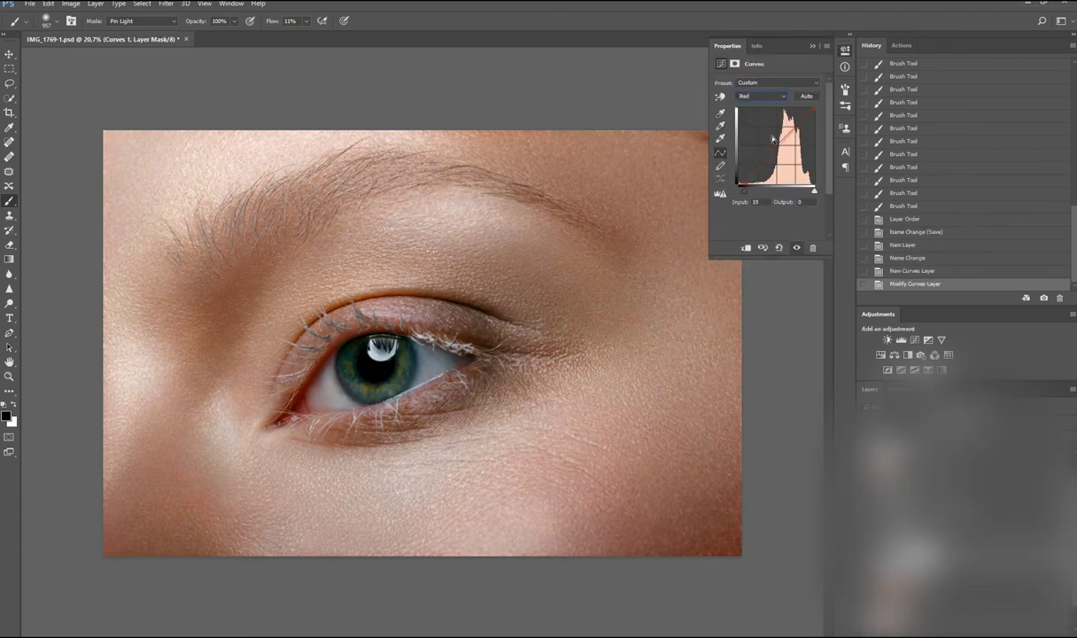
key("ctrl+i")
key("x")
left_click_drag(310, 389, 328, 399)
key("ctrl+z")
left_click_drag(425, 355, 452, 345)
Step: Add a second Curves layer, adjust its red and blue channels, and invert its mask
left_click(914, 339)
key("alt+3")
mouse_move(814, 108)
left_mouse_down()
mouse_move(793, 108)
mouse_move(813, 107)
left_mouse_up()
key("alt+5")
key("ctrl+i")
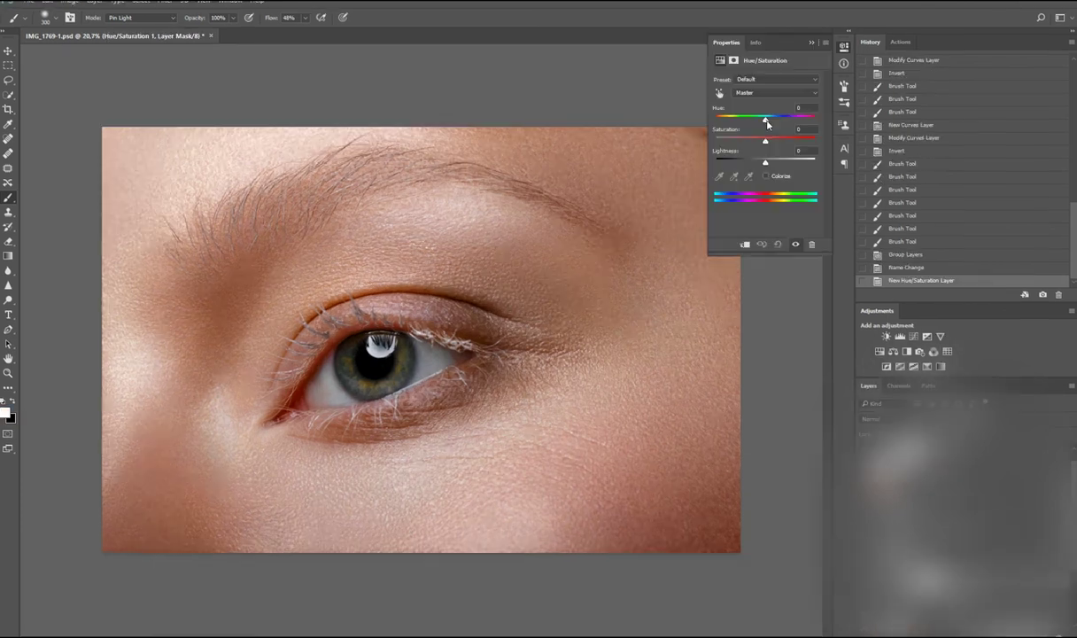
Step: Try shifting the hue with the Hue/Saturation layer, and delete that adjustment layer
left_click_drag(767, 116, 806, 117)
key("Delete")
Step: Add a Selective Color adjustment layer, set cyan to +83% in the Cyans range, and lower black
left_click(939, 366)
left_click(762, 93)
left_click(760, 111)
left_click(777, 92)
left_click(758, 126)
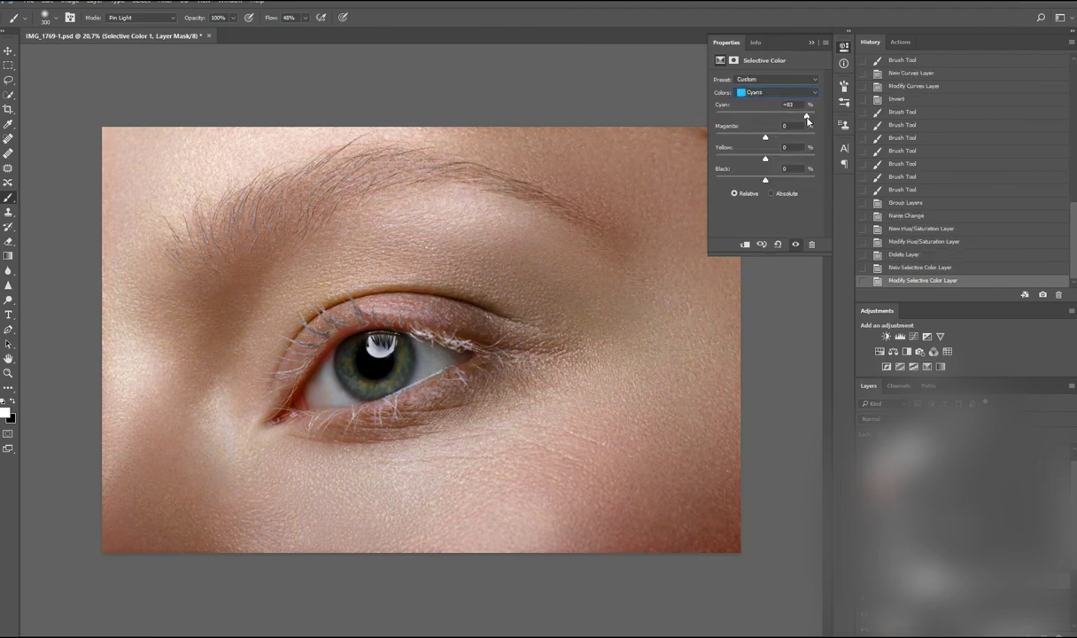
left_click_drag(783, 181, 712, 177)
Step: Invert the Selective Color mask, paint the iris back in with a small brush, and blend the layer as Lighten at reduced opacity
key("ctrl+i")
key("bracketleft")
key("bracketleft")
key("bracketleft")
key("bracketleft")
key("bracketleft")
key("bracketleft")
mouse_move(337, 346)
left_mouse_down()
mouse_move(390, 354)
mouse_move(394, 336)
left_mouse_up()
key("Return")
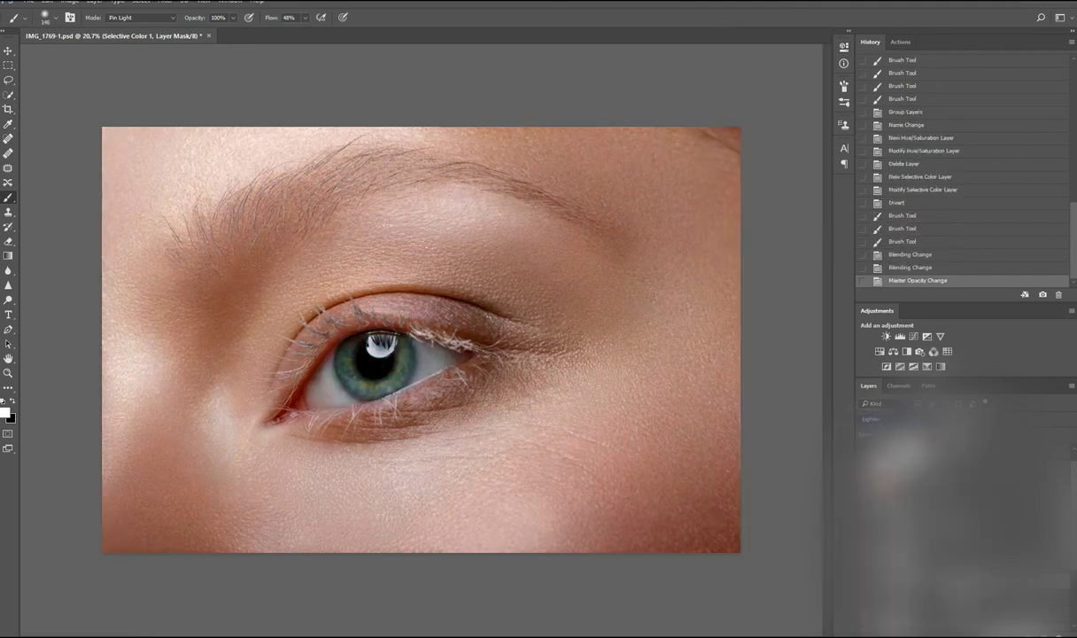
Step: Fine-tune the iris color by increasing yellow in the Selective Color adjustment
scroll(469, 351, "down", 2)
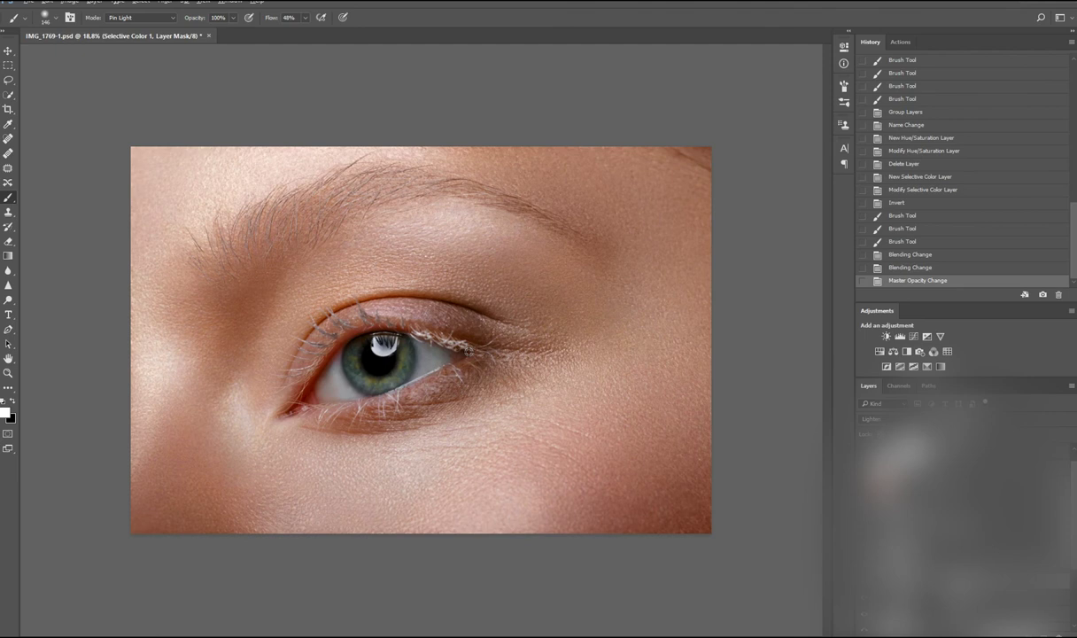
left_click(843, 102)
left_click_drag(776, 159, 788, 161)
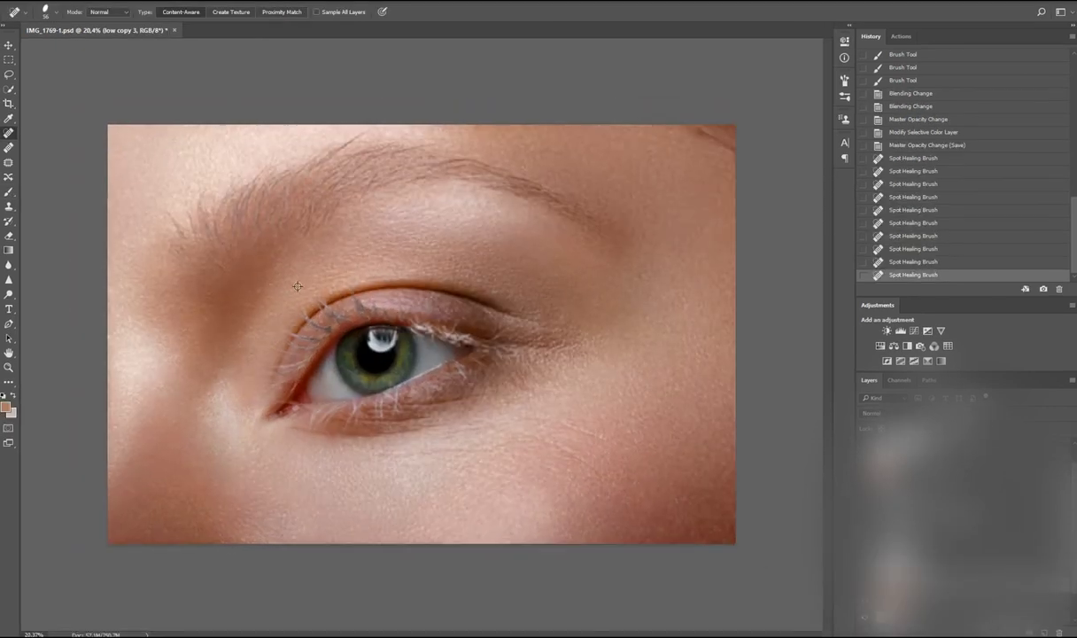
Step: Remove small spots on the eyelid and outer eye area of low copy 3 with the Spot Healing Brush
scroll(297, 287, "up", 3)
left_click(485, 356)
left_click(429, 347)
left_click(423, 290)
scroll(434, 319, "down", 2)
scroll(446, 334, "up", 2)
scroll(447, 334, "up", 1)
Step: Move the healing layer up in the stack and set the Healing Brush to sample All Layers
key("ctrl+]")
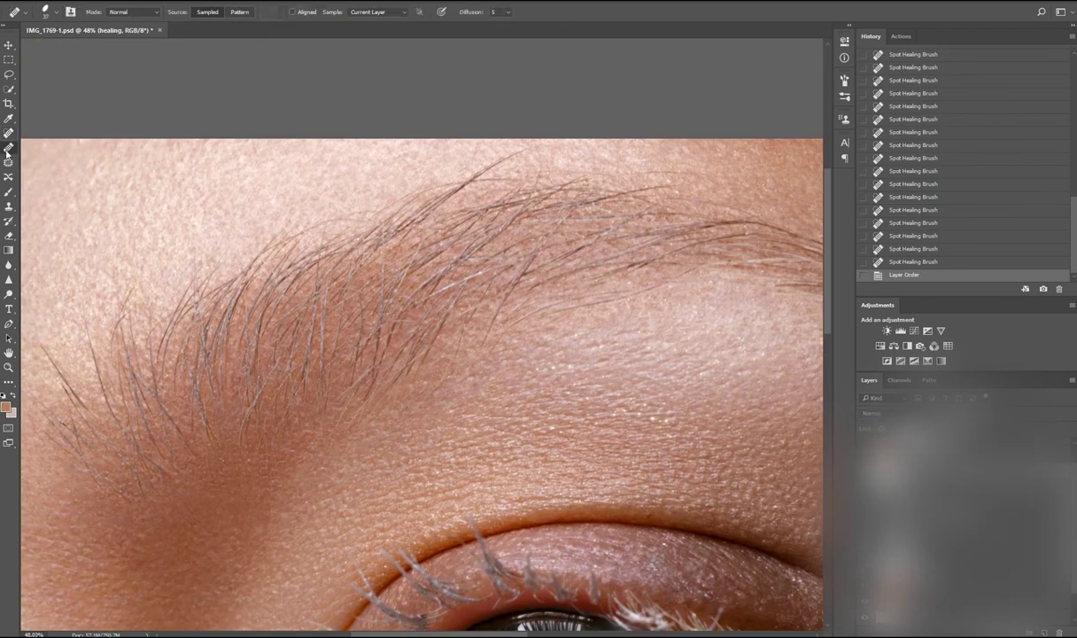
left_click(9, 147)
scroll(434, 303, "down", 2)
left_click(434, 303)
scroll(434, 303, "up", 4)
left_click(376, 11)
left_click(368, 35)
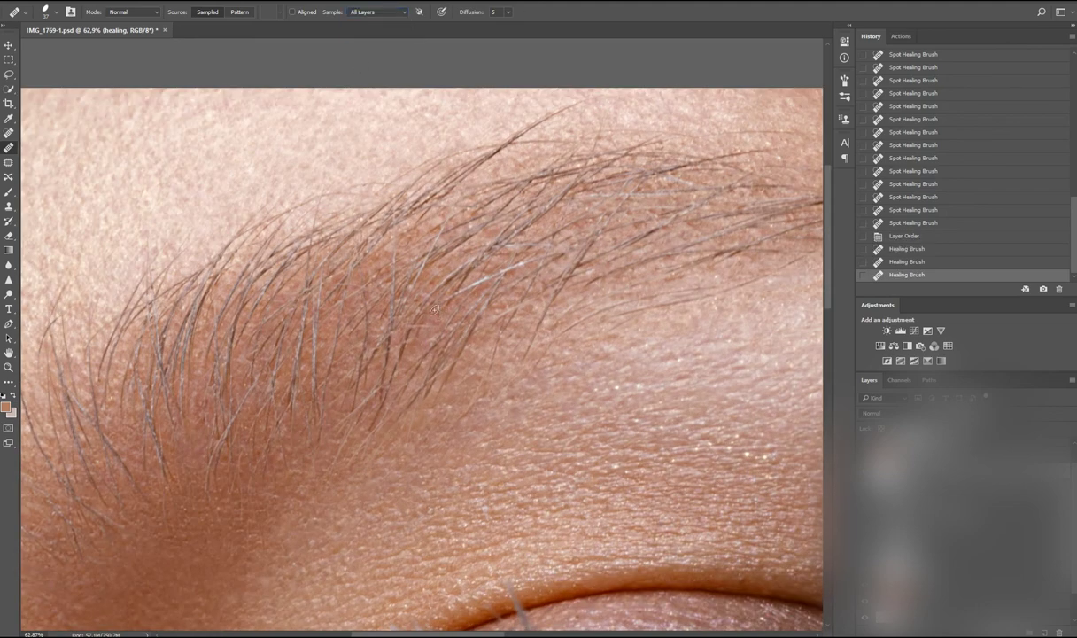
Step: Heal distracting spots and stray hairs in the middle of the eyebrow with the Healing Brush
left_click(437, 308)
scroll(437, 307, "down", 3)
scroll(416, 306, "up", 3)
left_click(415, 306)
left_click(420, 304)
scroll(420, 304, "down", 3)
scroll(460, 256, "up", 4)
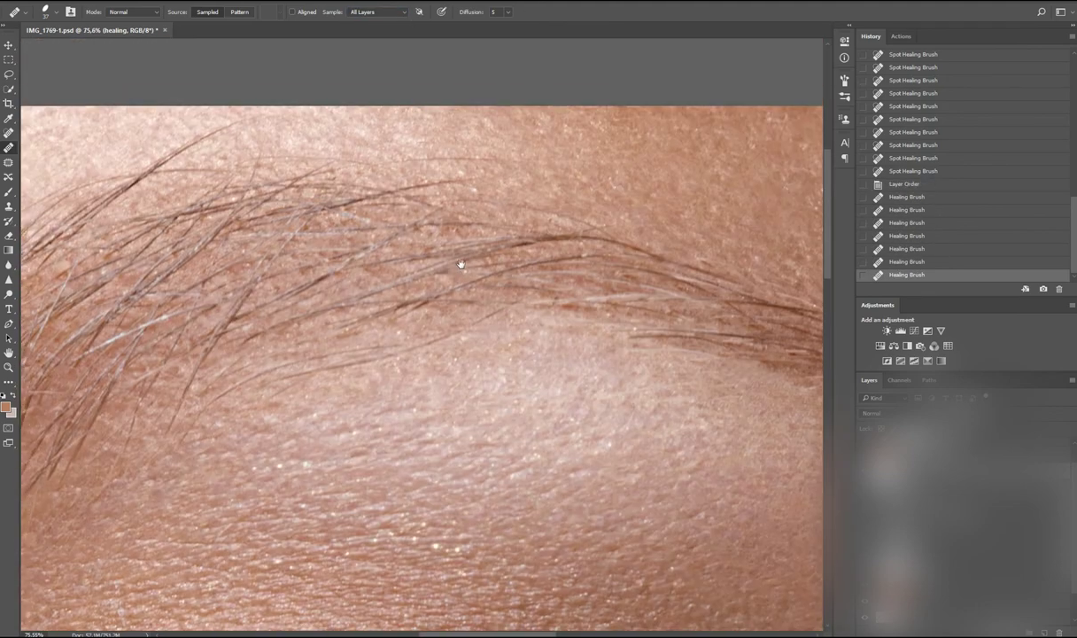
Step: Heal stray hairs around the eyebrow's arch, and undo the last healing stroke
left_click(390, 283)
left_click(388, 287)
scroll(523, 251, "up", 1)
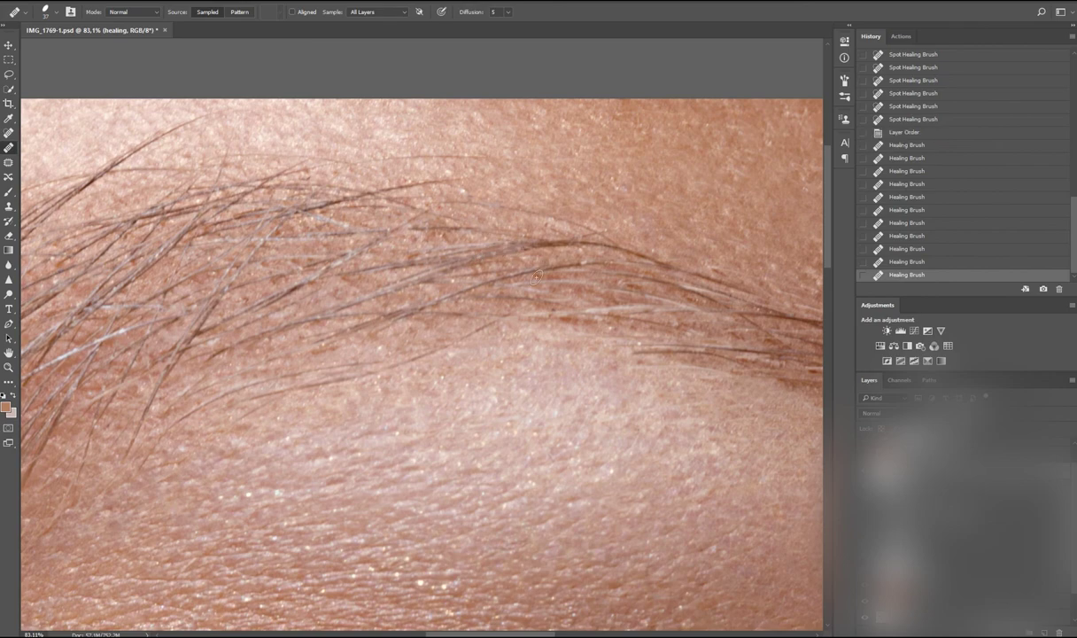
scroll(522, 251, "down", 3)
scroll(496, 256, "up", 2)
left_click(464, 265)
left_click(505, 254)
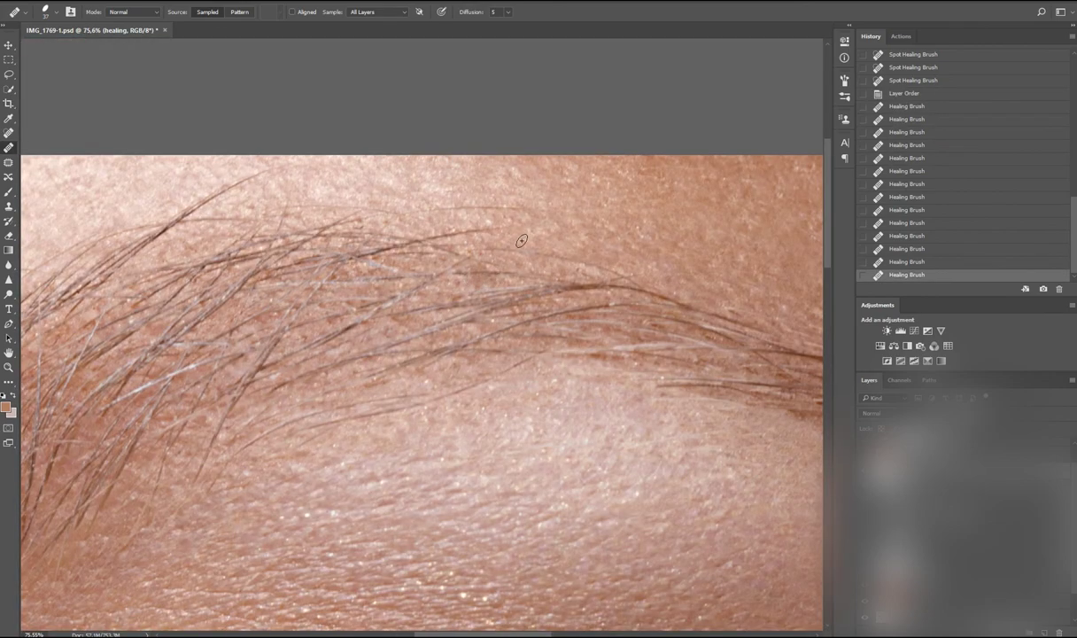
key("ctrl+z")
scroll(532, 237, "down", 3)
scroll(174, 400, "up", 2)
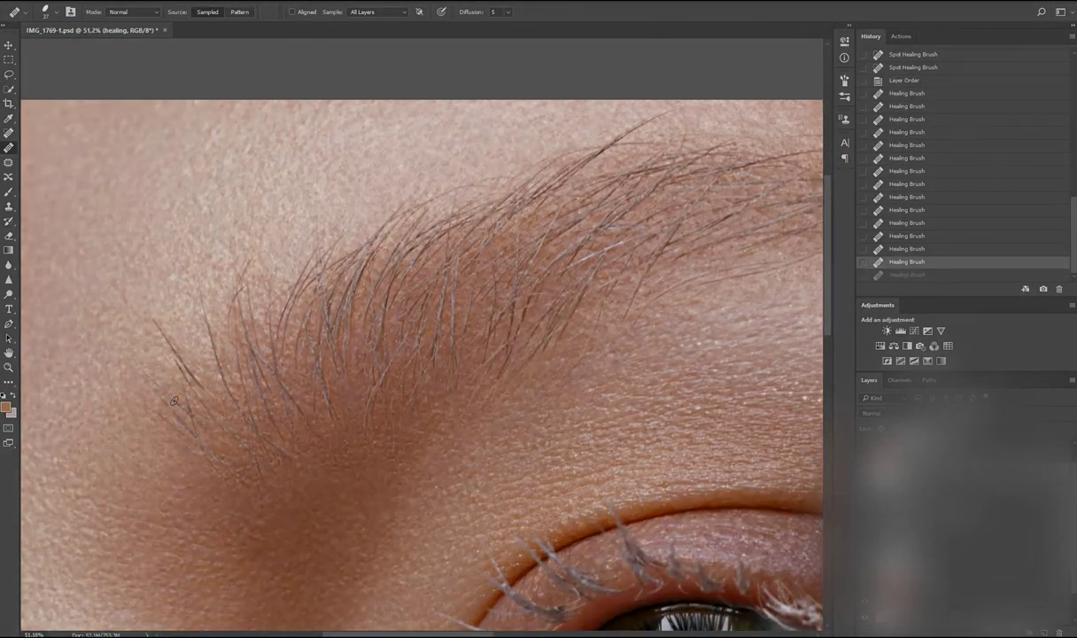
Step: Heal a stray hair at the inner end of the eyebrow with the Healing Brush
left_click(174, 400)
scroll(320, 436, "down", 1)
scroll(418, 476, "up", 2)
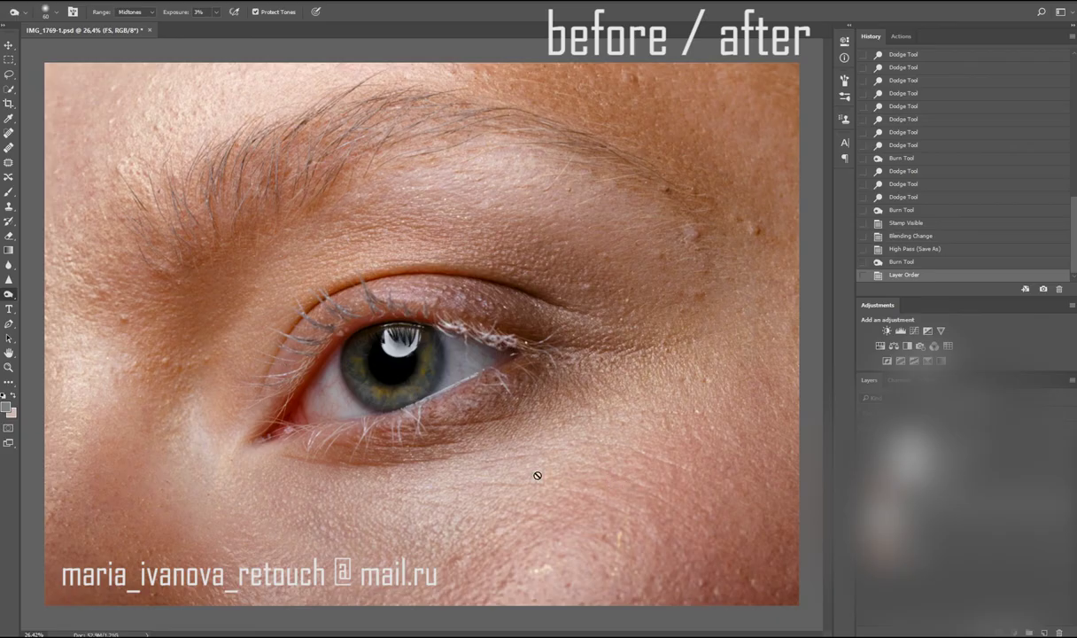
Step: Switch to the Move tool
left_click(8, 44)
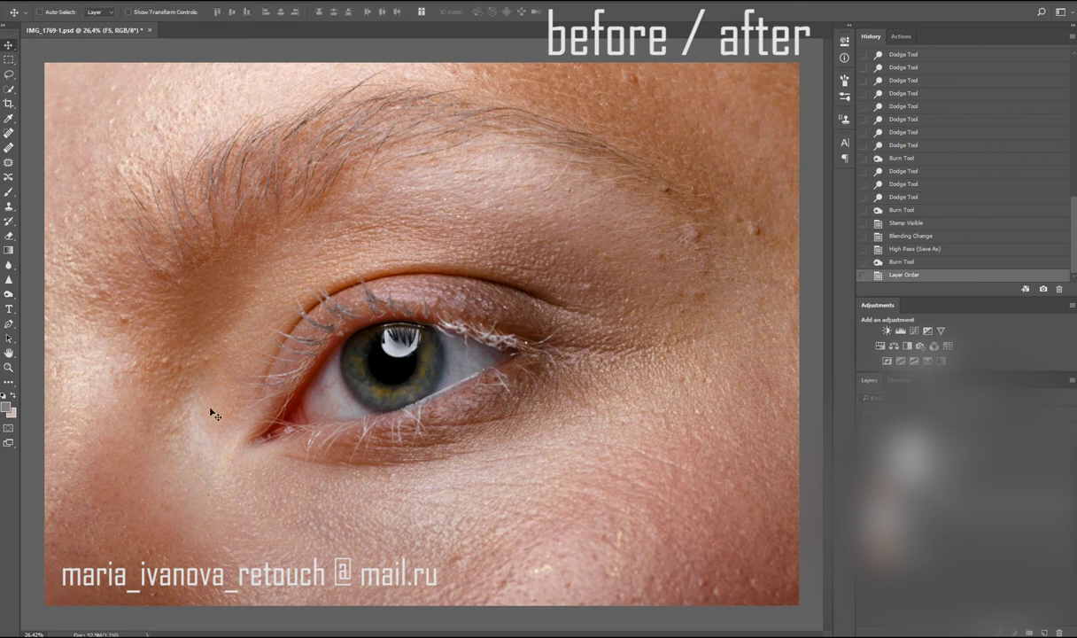